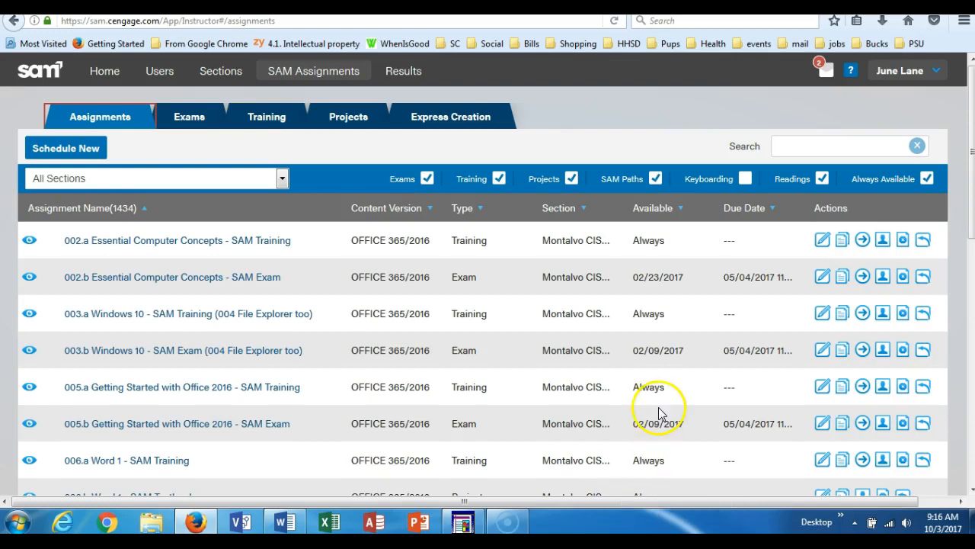
Step: Hide Exams and Training and filter the assignment list to the N02 (FALL 2017) section
left_click(425, 183)
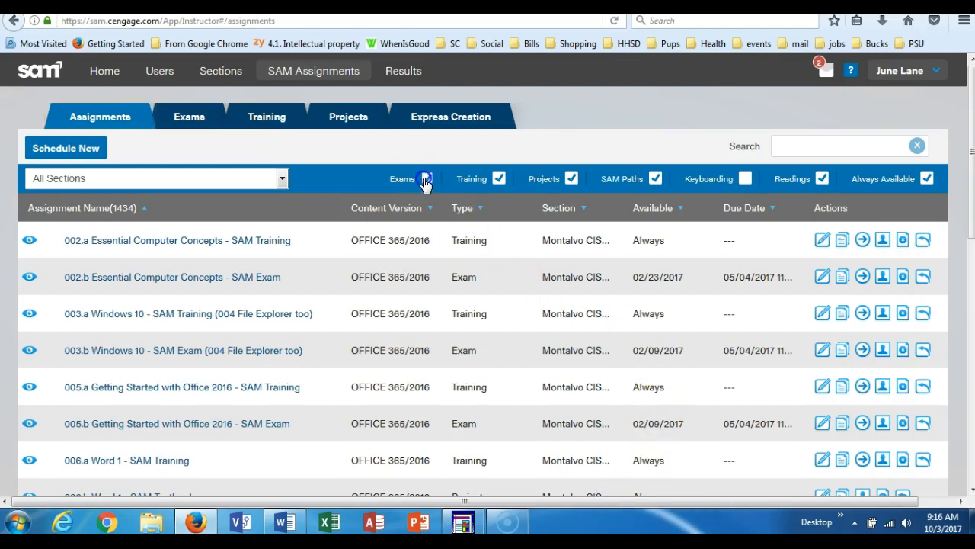
left_click(499, 183)
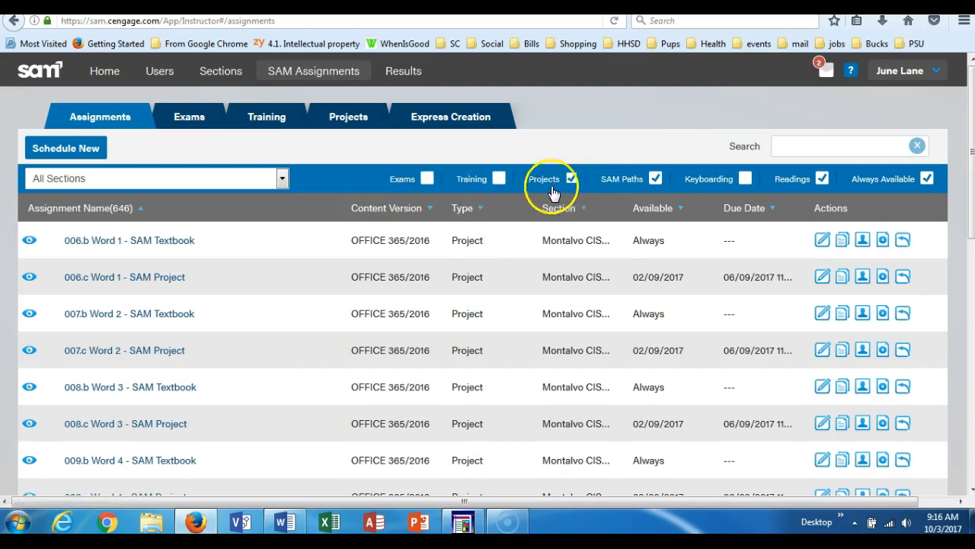
left_click(239, 179)
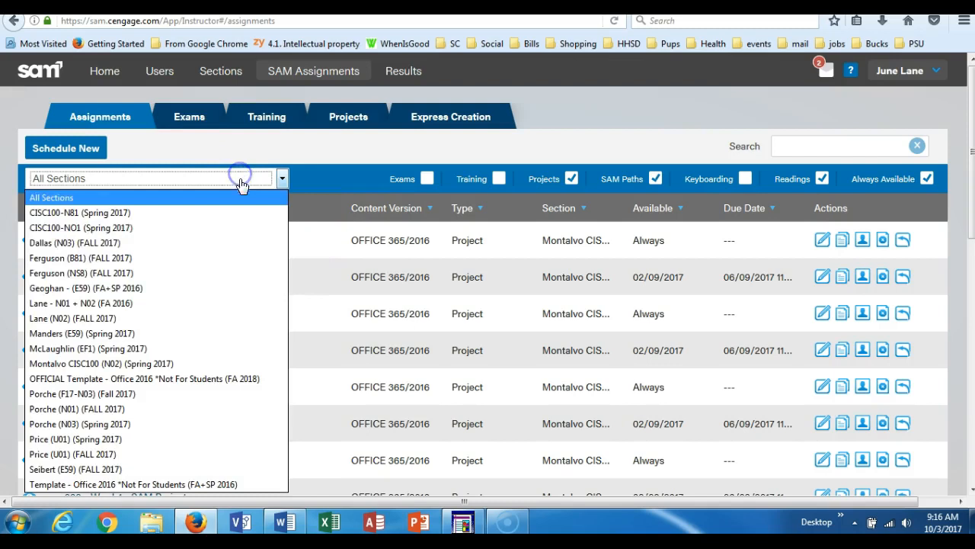
left_click(212, 318)
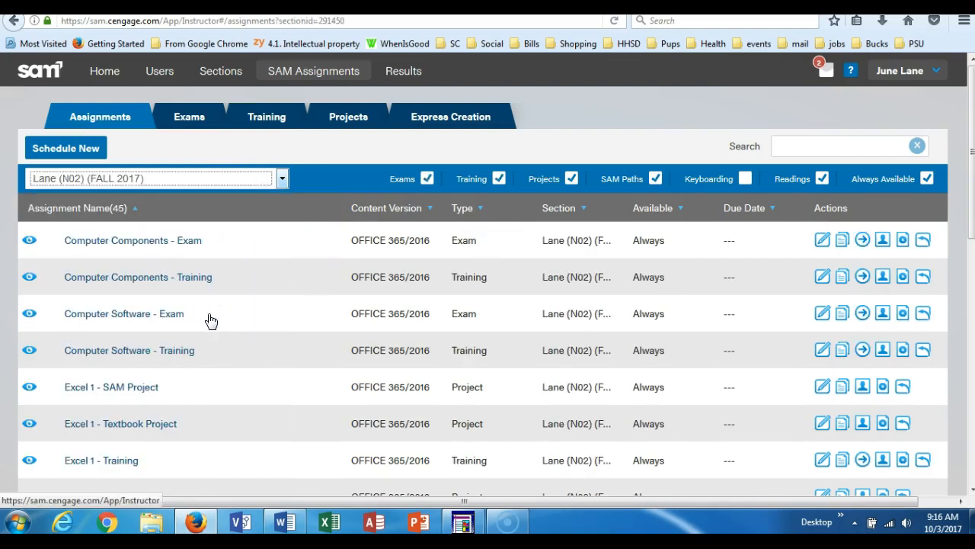
Step: Page through to page 3 and preview the Word 3 - Textbook Project assignment
scroll(211, 320, "down", 7)
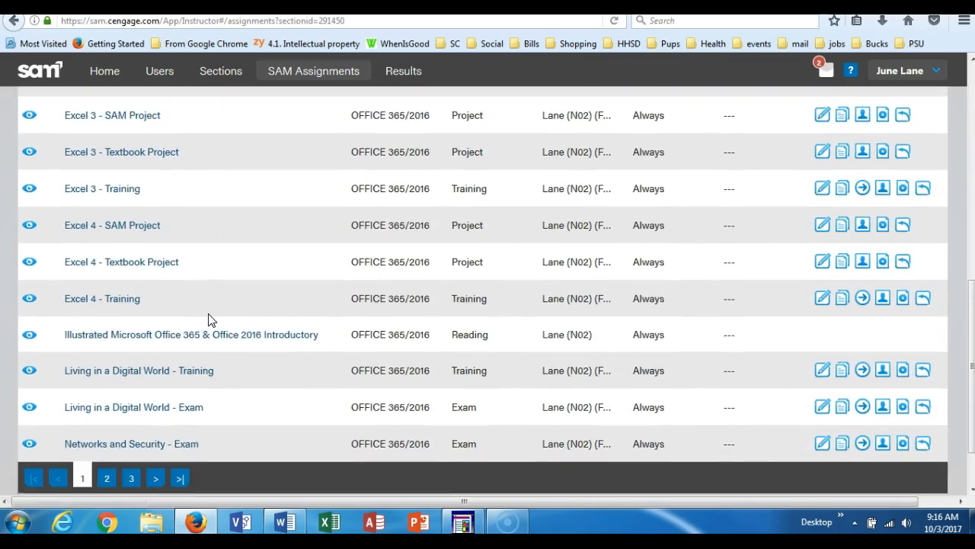
scroll(209, 318, "down", 1)
left_click(107, 412)
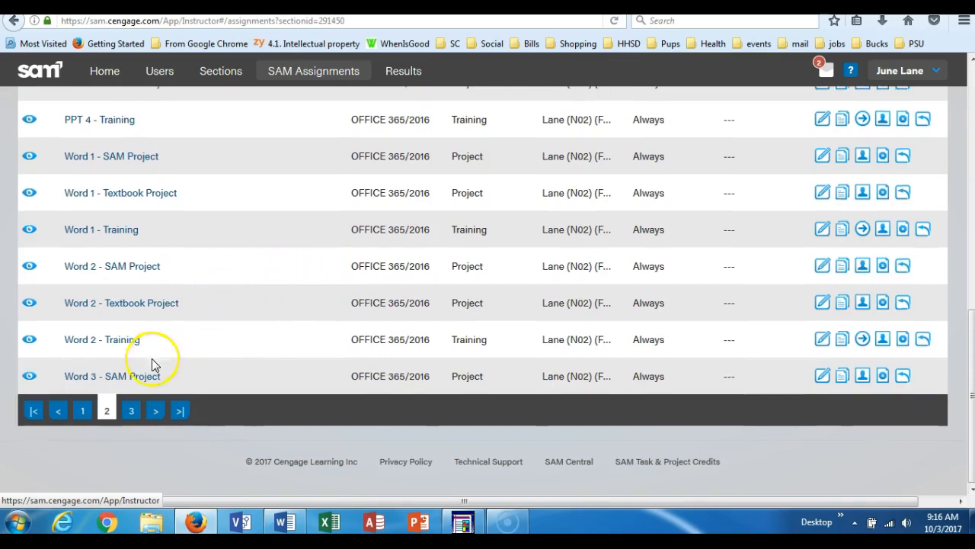
left_click(134, 412)
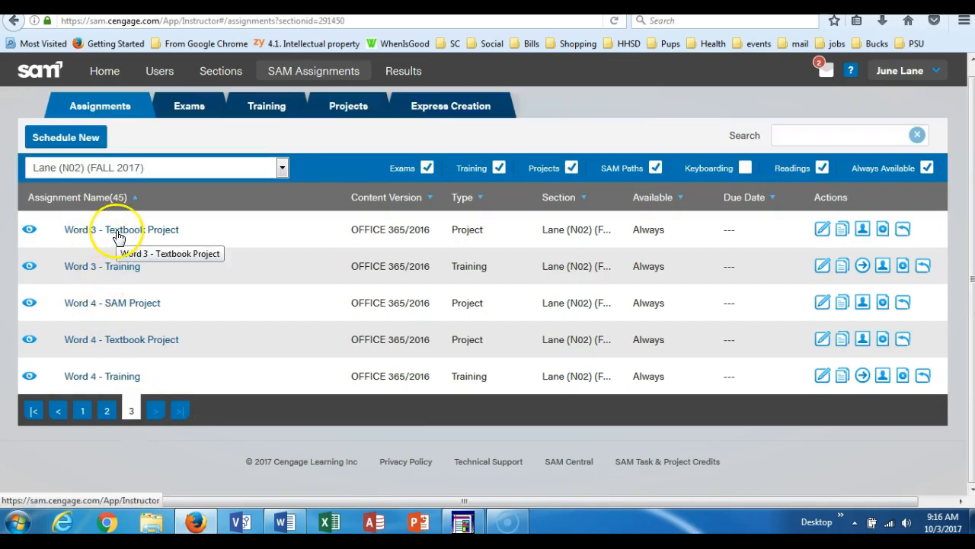
left_click(29, 232)
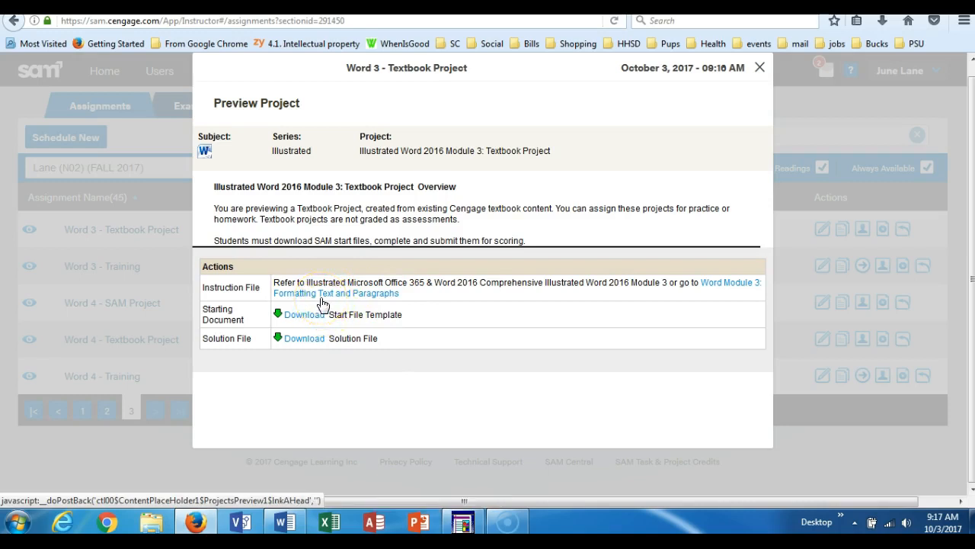
Step: Allow pop-ups from sam.cengage.com so the Word Module 3 reading opens, then download the start file
left_click(321, 297)
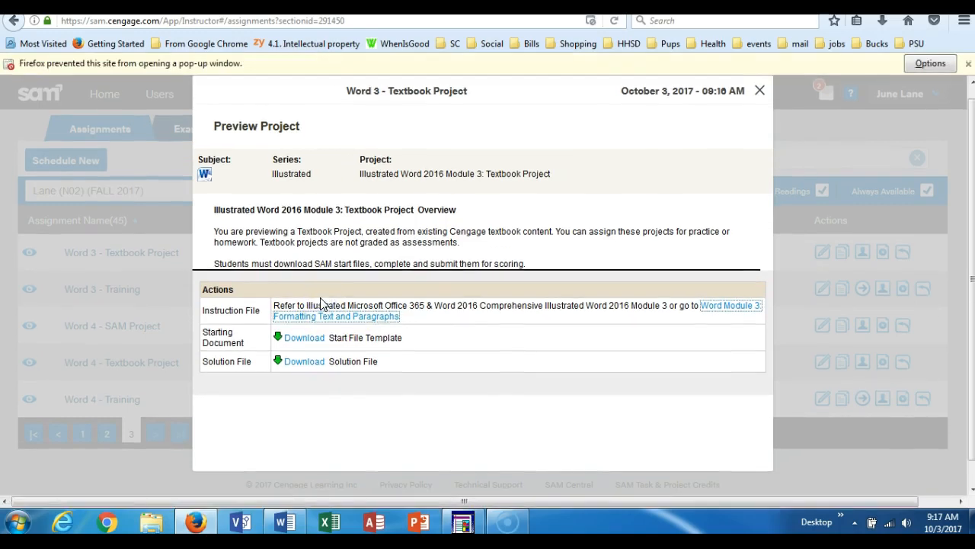
left_click(930, 64)
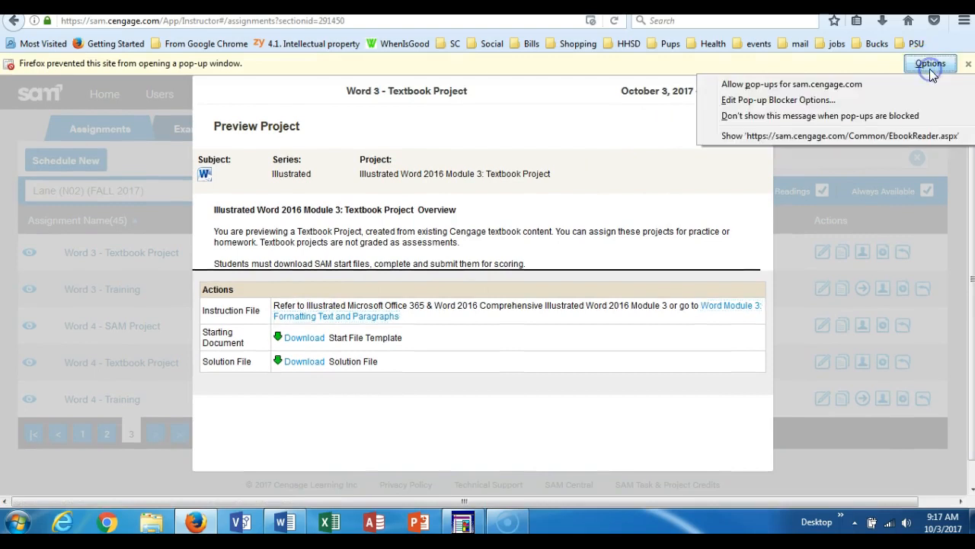
left_click(846, 87)
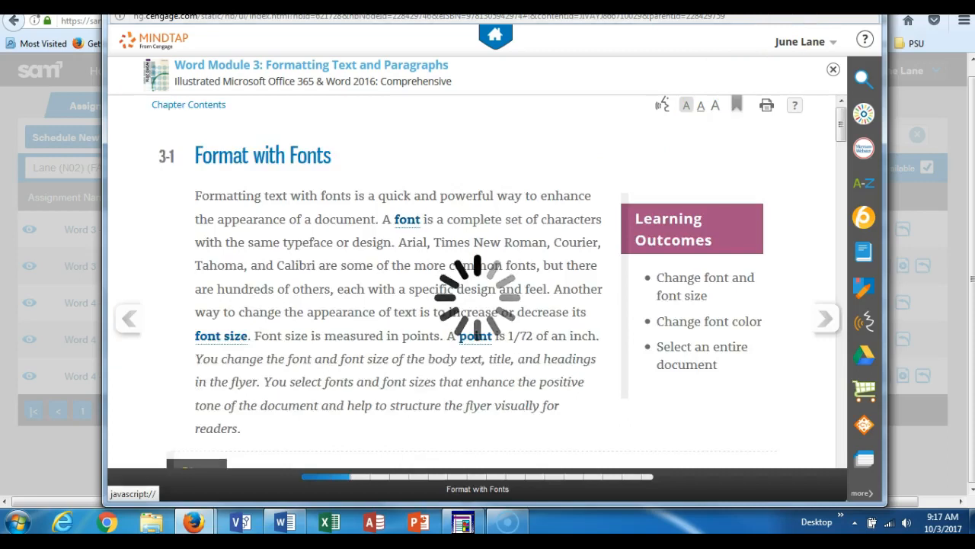
left_click(867, 2)
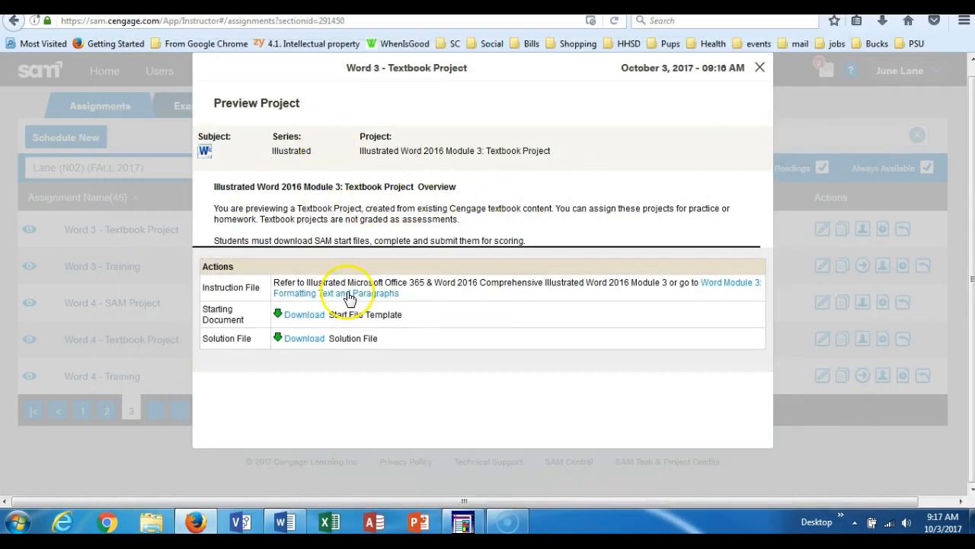
left_click(310, 323)
Step: Open the downloaded WD_3-1_FirstLastName.docx start file in Microsoft Word from Firefox's downloads
left_click(529, 373)
left_click(354, 256)
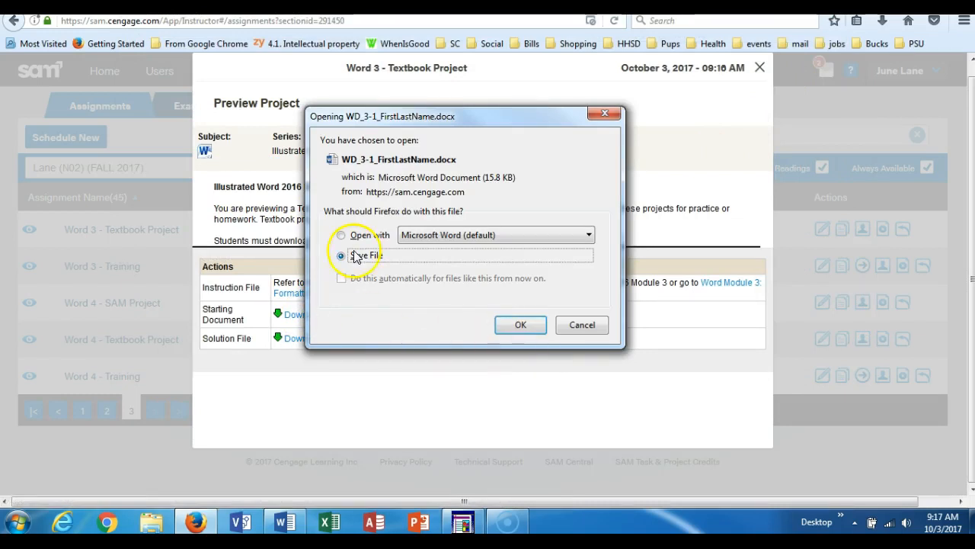
left_click(342, 235)
left_click(521, 326)
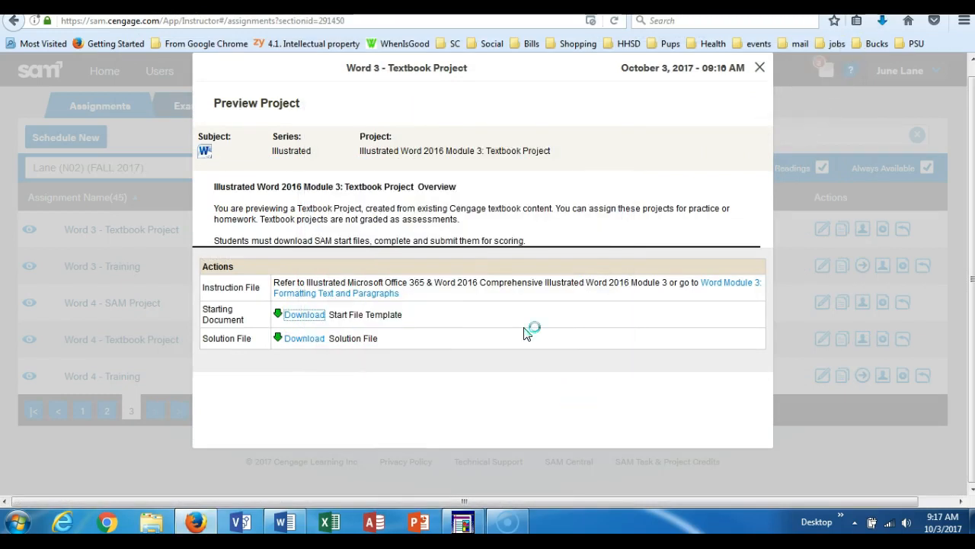
left_click(883, 23)
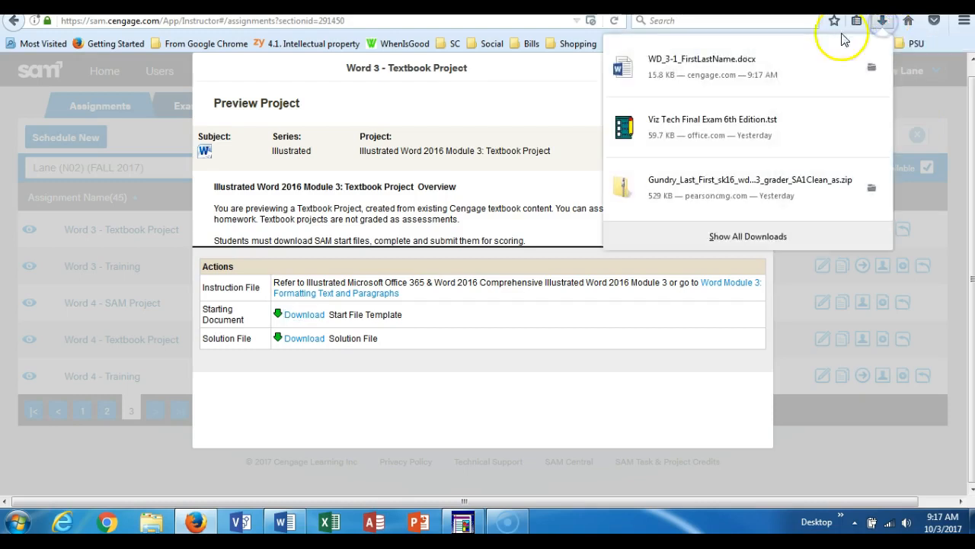
left_click(746, 68)
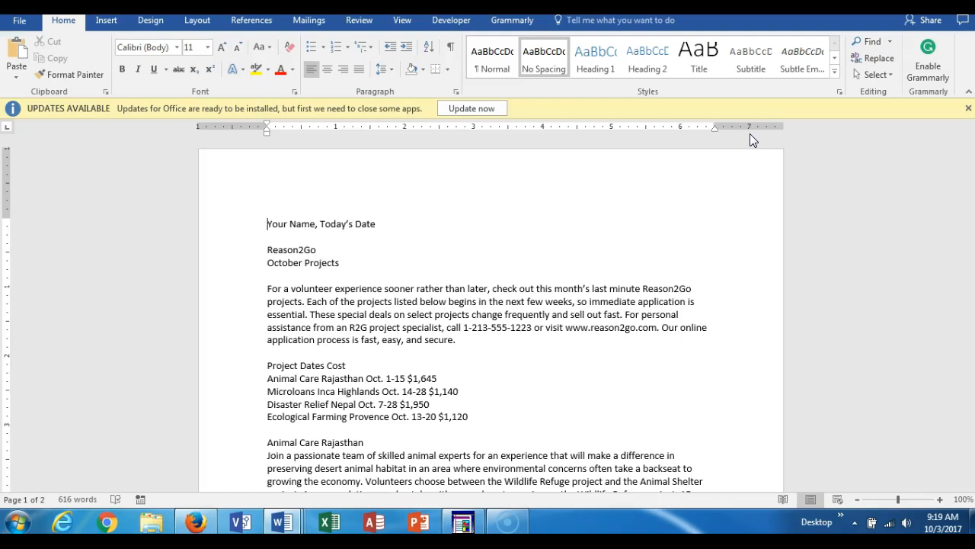
Step: Begin a Save As copy to the Desktop in Word, then return to the SAM preview in Firefox
left_click(29, 21)
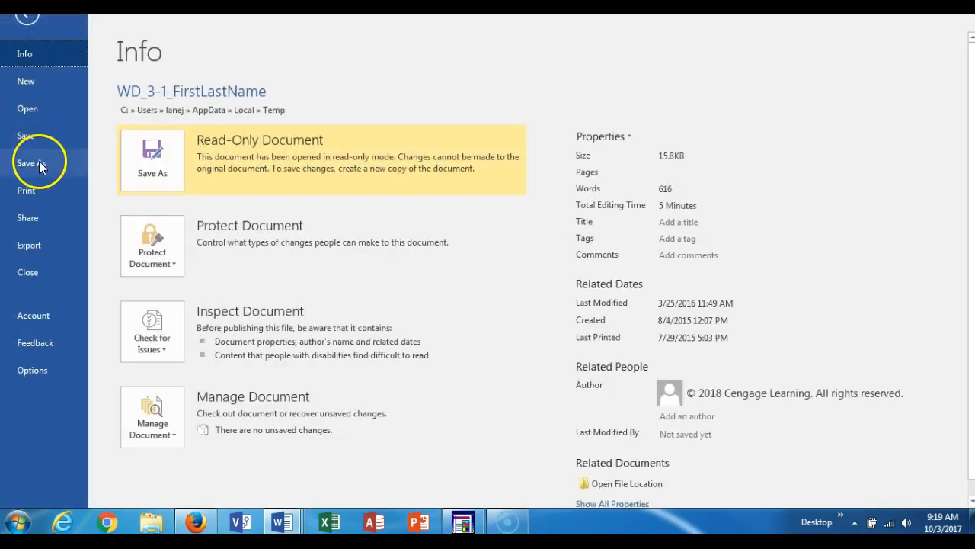
left_click(40, 164)
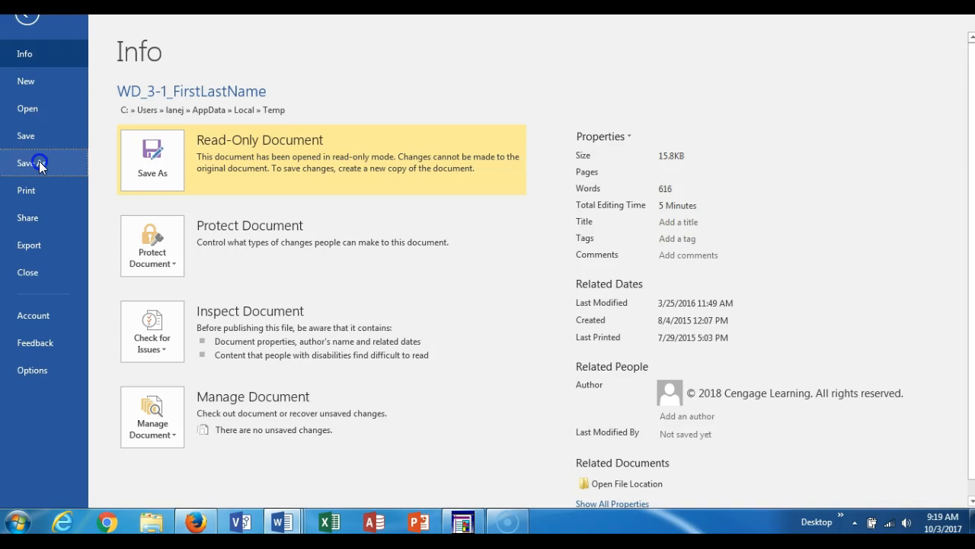
left_click(39, 163)
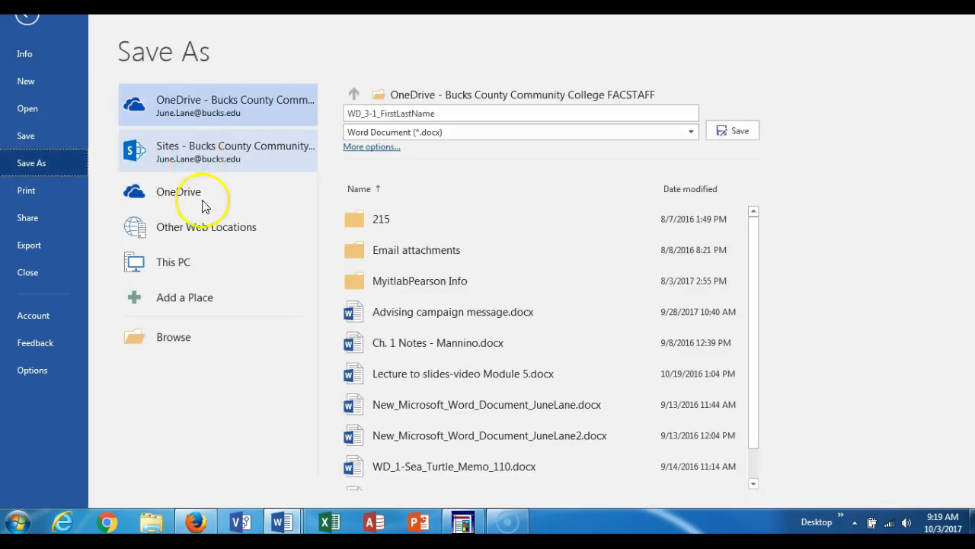
left_click(179, 339)
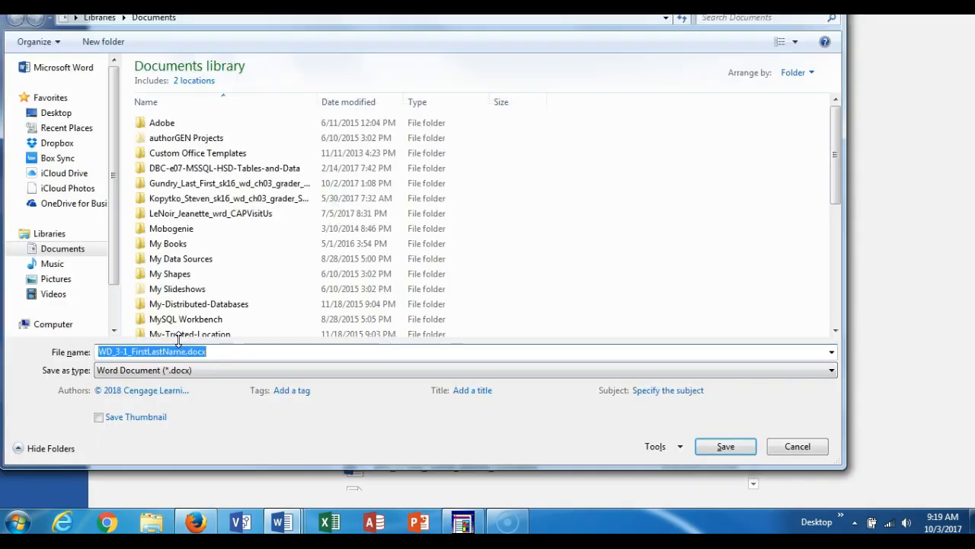
left_click(57, 113)
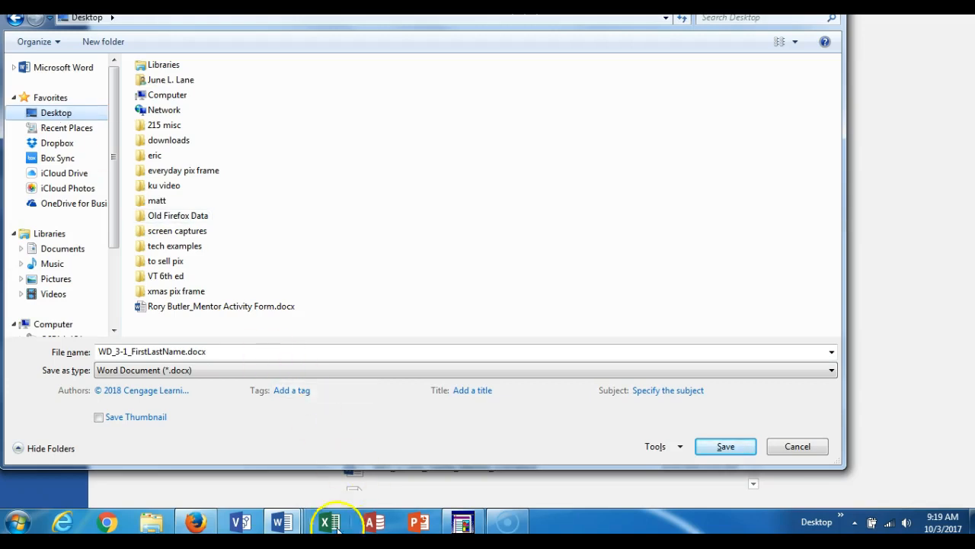
mouse_move(199, 521)
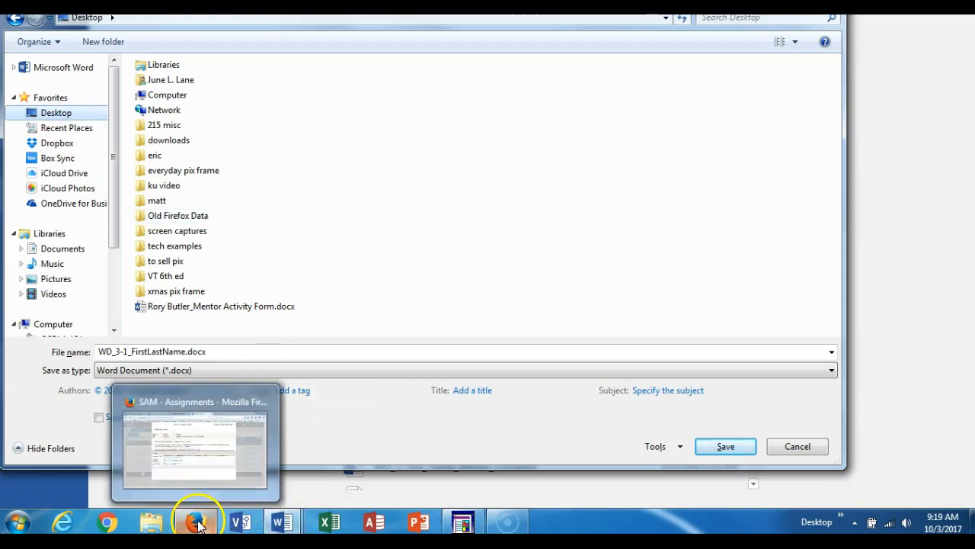
left_click(200, 474)
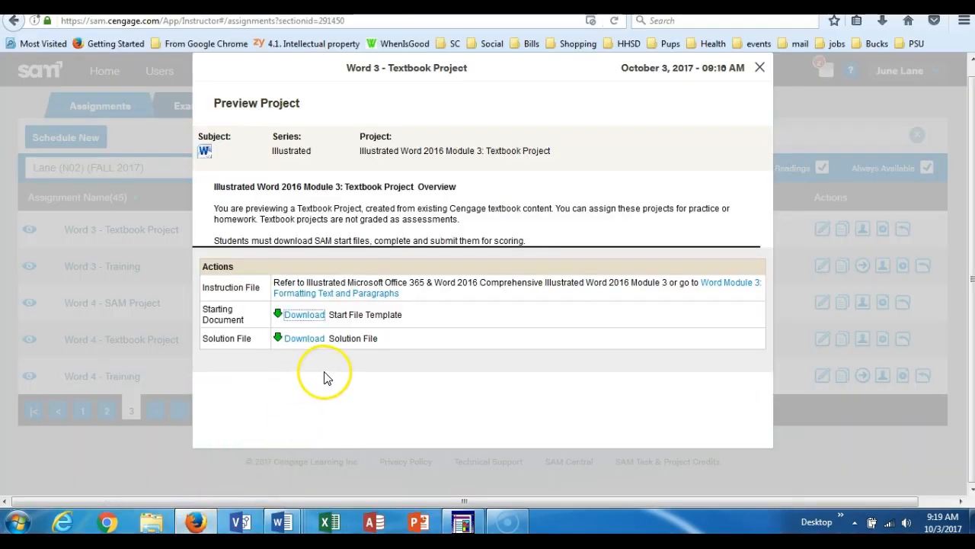
Step: Close the Word 3 - Textbook Project preview and open the user account menu
left_click(620, 232)
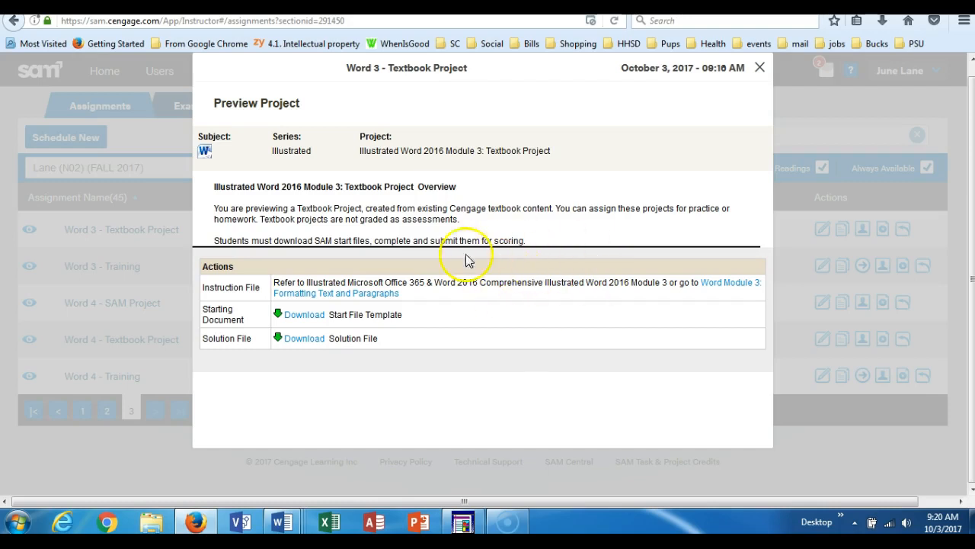
left_click(762, 70)
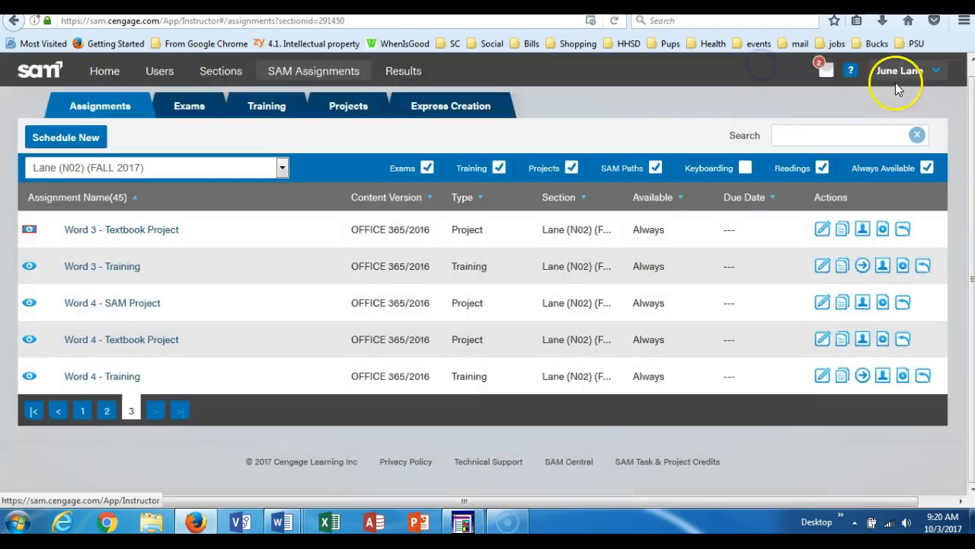
left_click(899, 77)
Step: Switch to Student View, filter to N02 (FALL 2017) projects only, and open Word 3 - Textbook Project
left_click(895, 90)
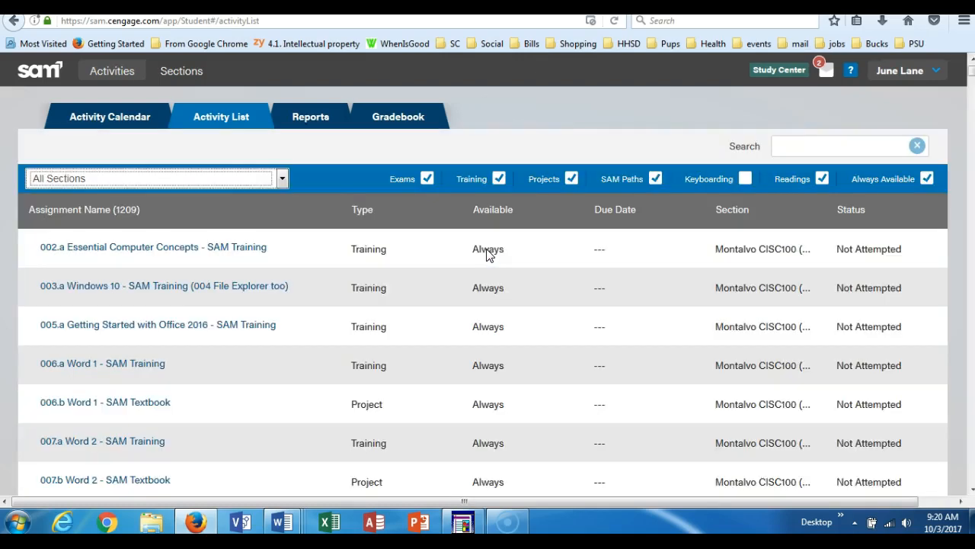
left_click(141, 176)
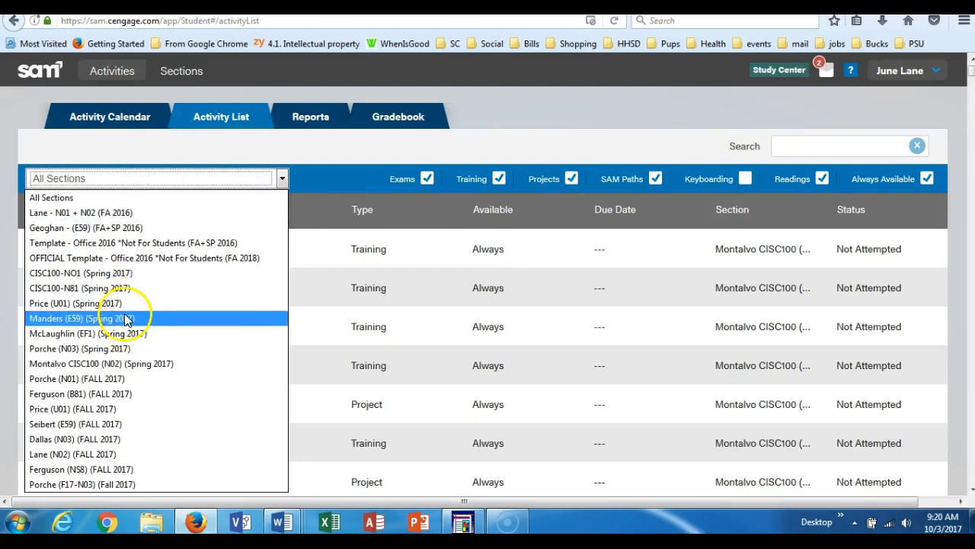
left_click(116, 454)
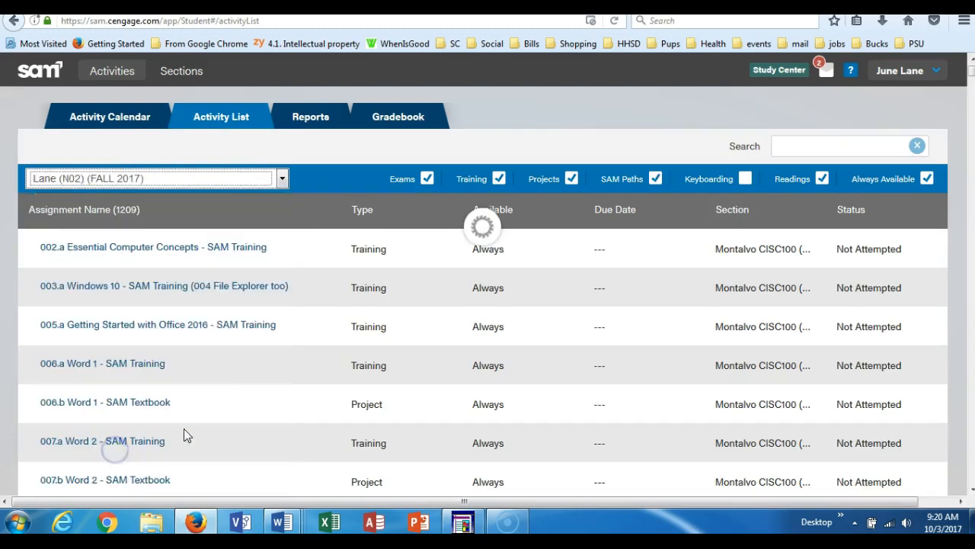
left_click(427, 186)
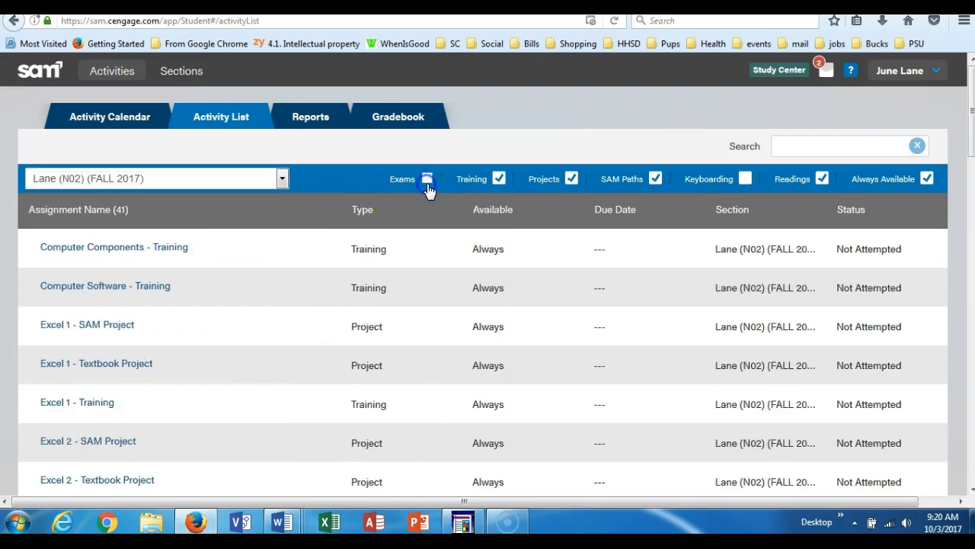
left_click(499, 180)
scroll(242, 381, "down", 10)
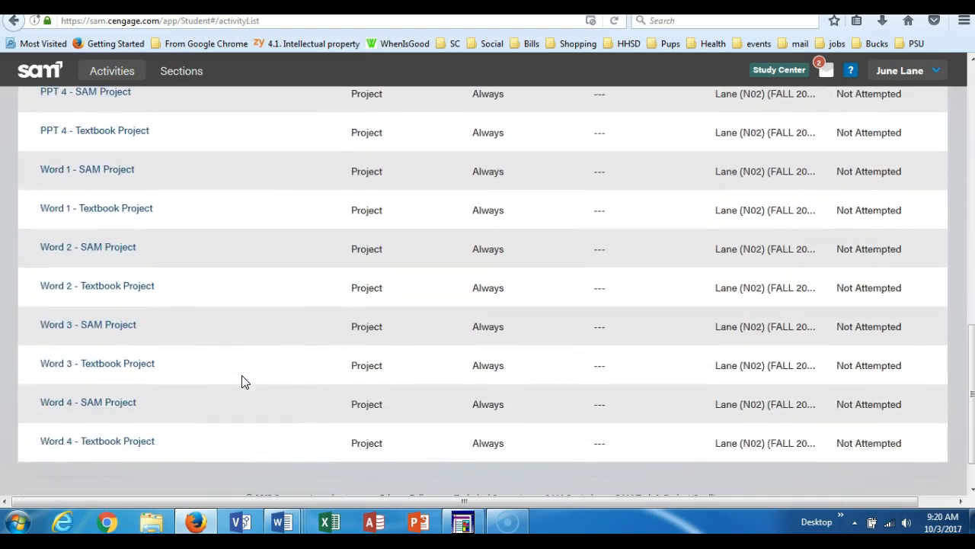
left_click(129, 363)
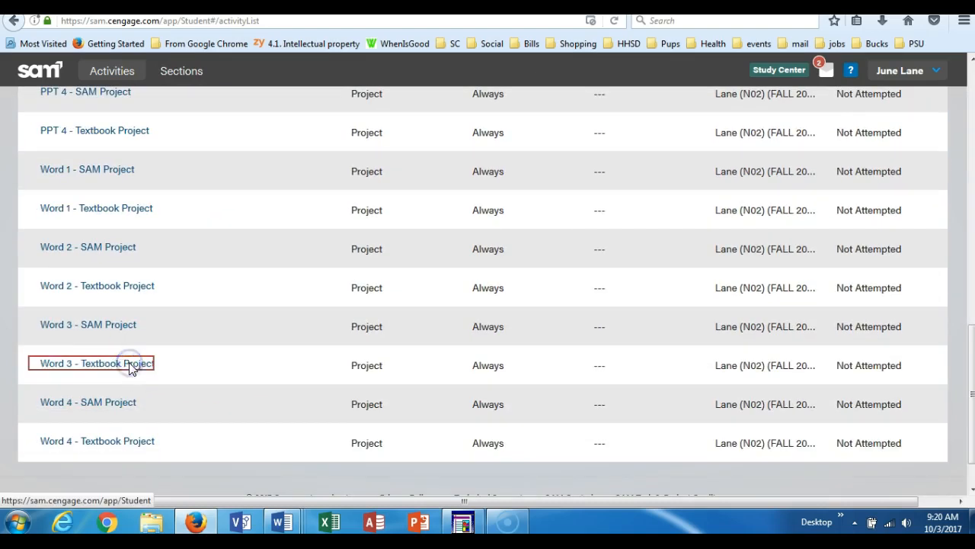
Step: Download the Word start file and select the expected WD_3-October_Projects submission filename
left_click(675, 326)
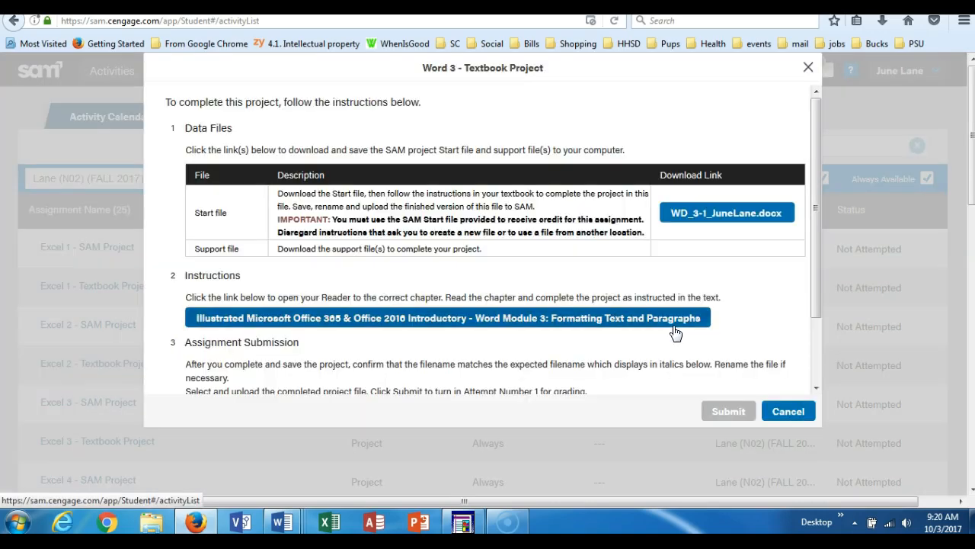
left_click(726, 217)
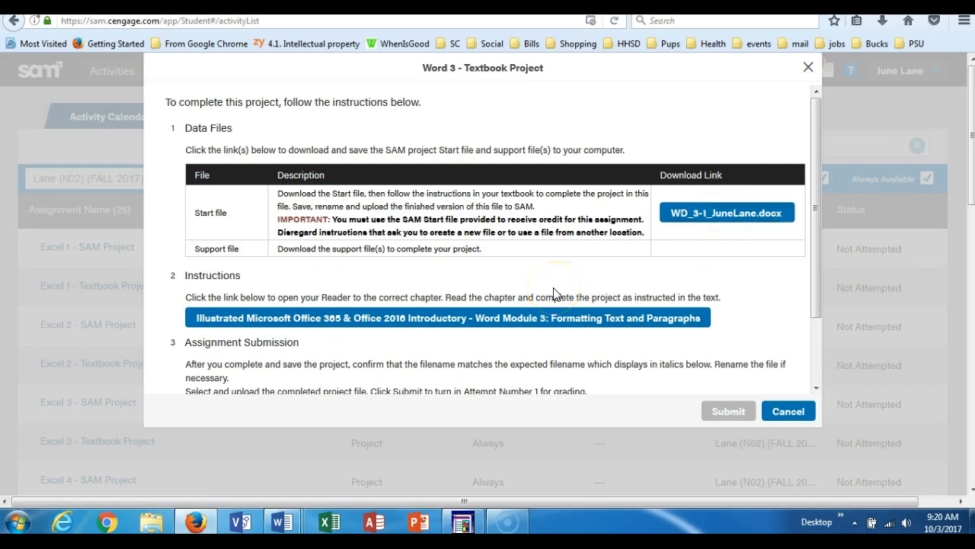
scroll(554, 294, "down", 2)
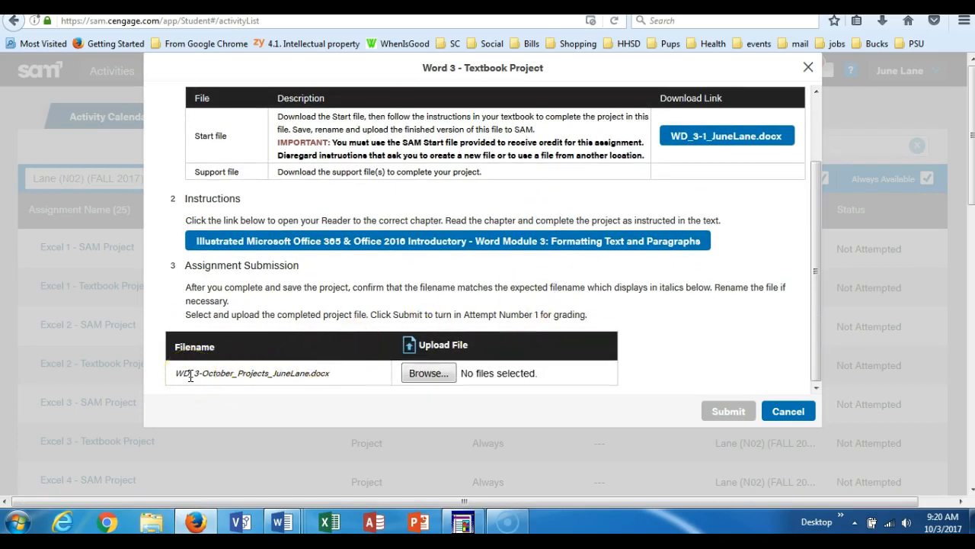
left_click(332, 375)
left_click_drag(333, 374, 177, 376)
key("ctrl+c")
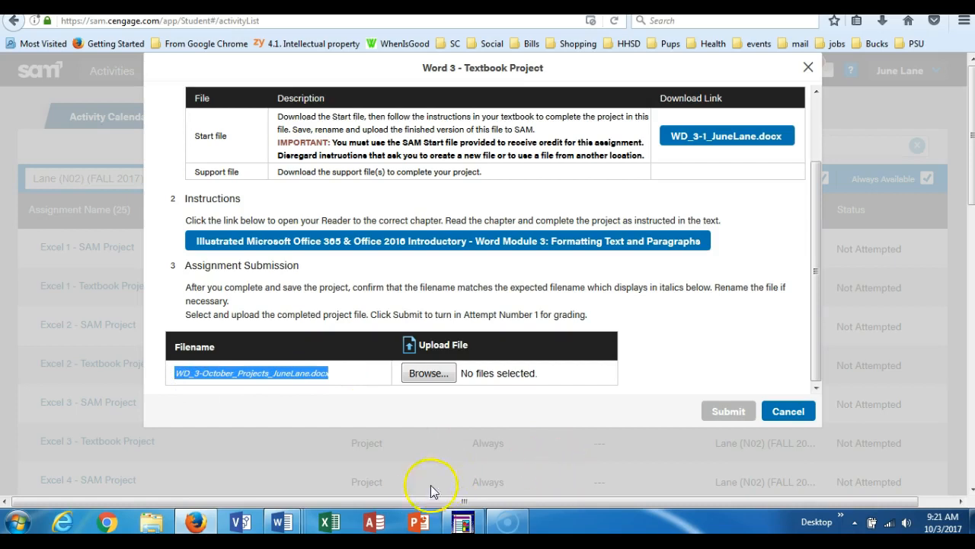
Step: Save the document to the Desktop under the pasted WD_3-October_Projects filename
mouse_move(290, 527)
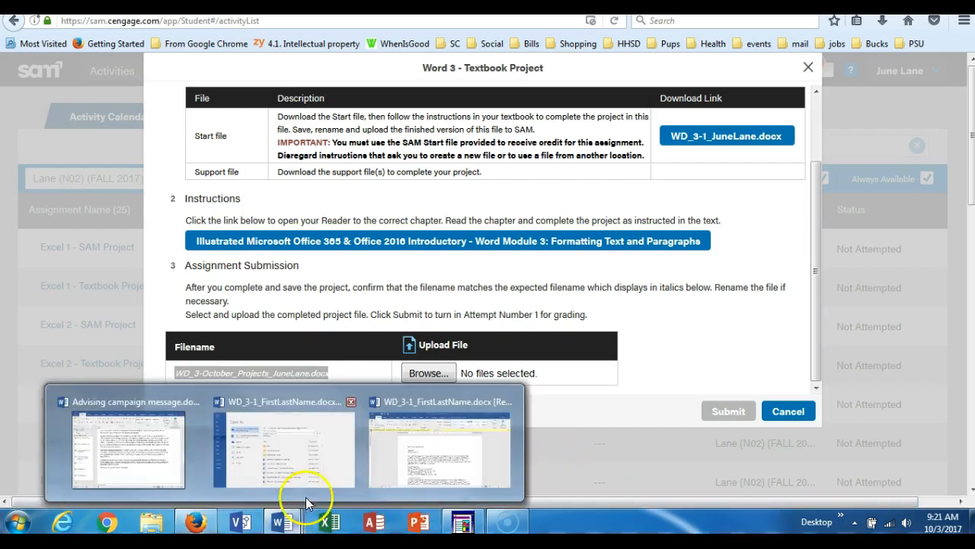
mouse_move(381, 468)
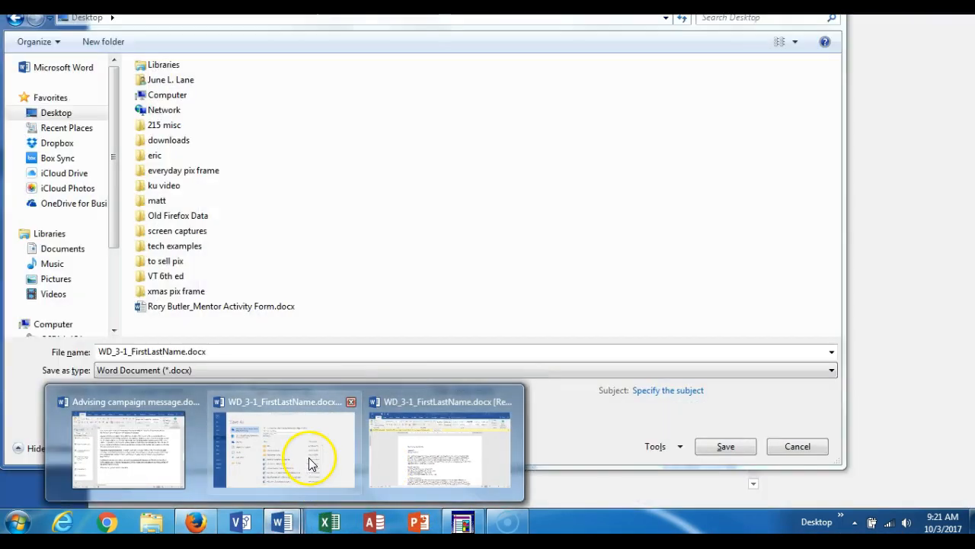
left_click(309, 462)
left_click(130, 354)
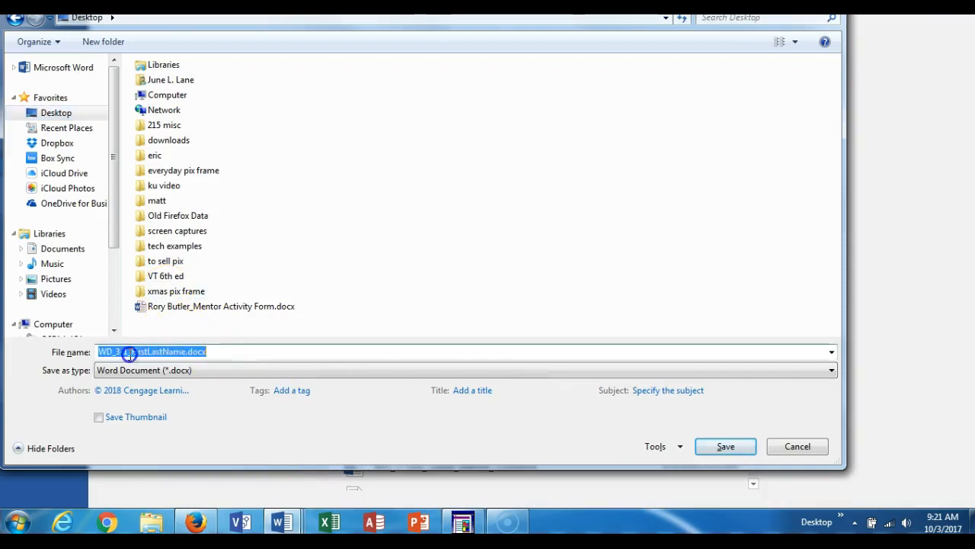
key("ctrl+v")
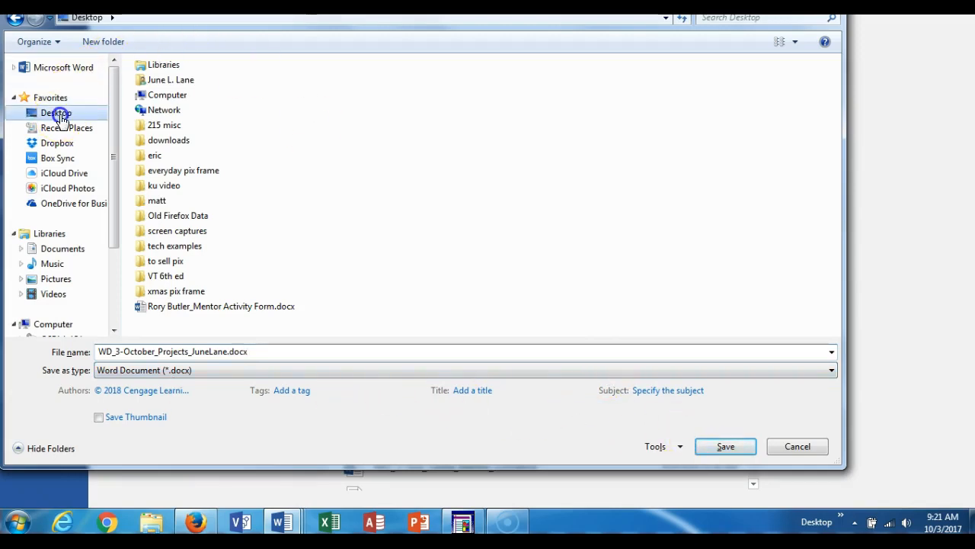
left_click(715, 452)
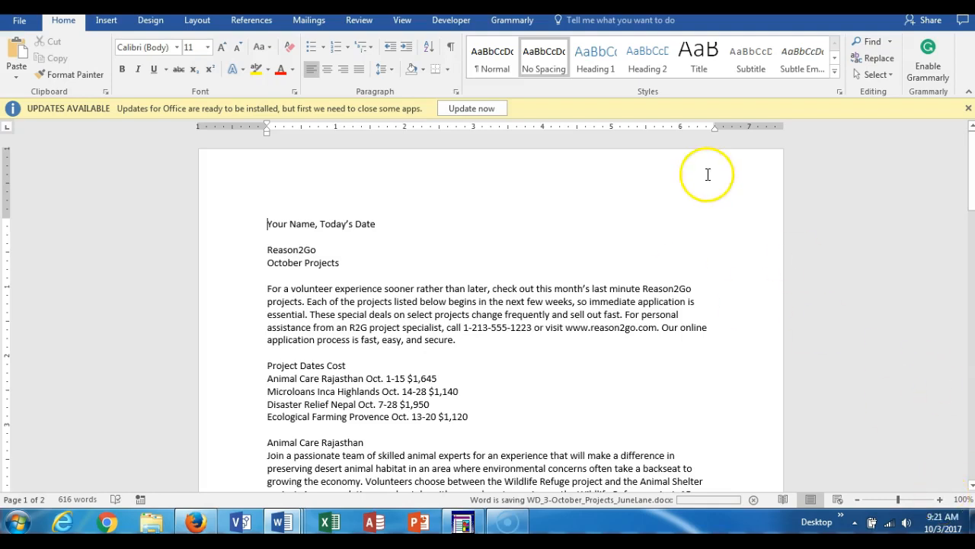
Step: Zoom the page to 120% and scroll down through the flyer and back to the top
left_click(940, 499)
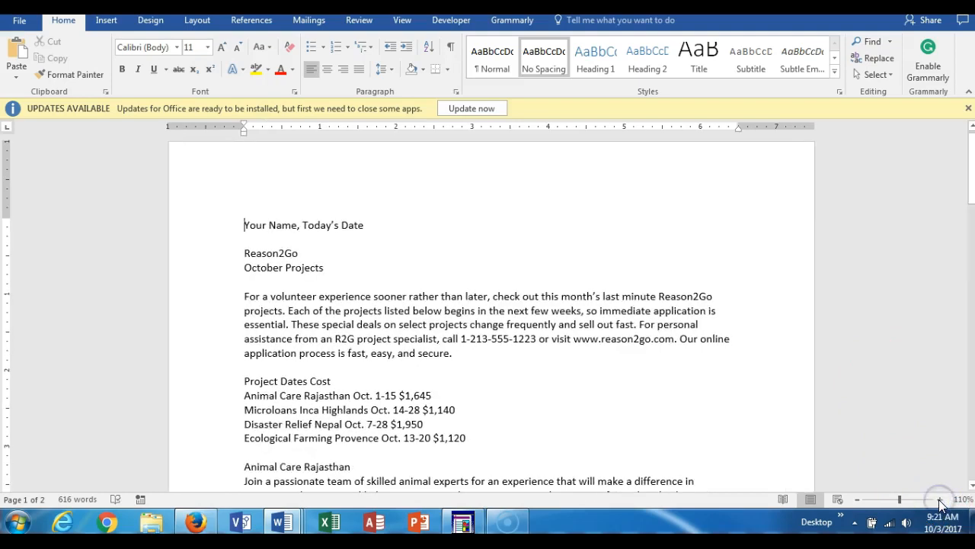
left_click(940, 500)
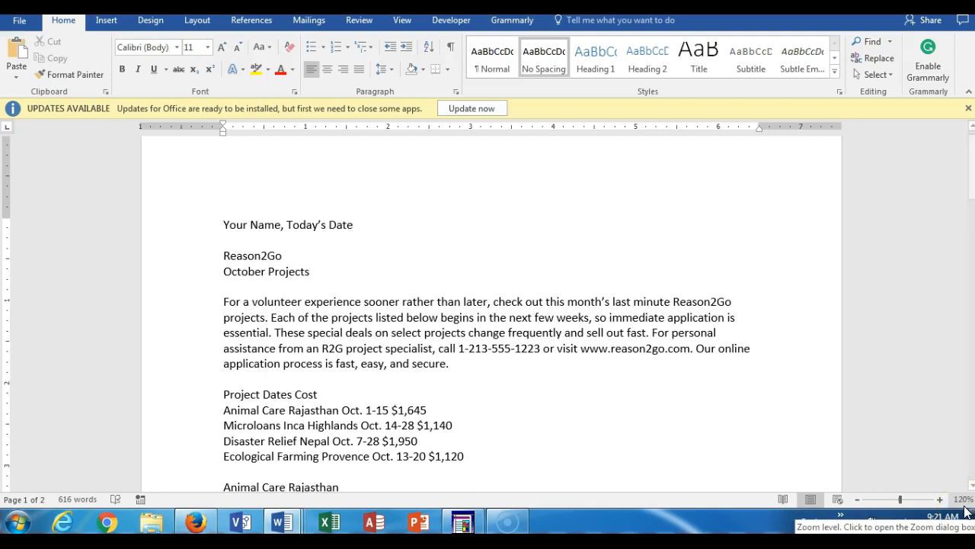
scroll(612, 364, "down", 2)
scroll(612, 364, "down", 9)
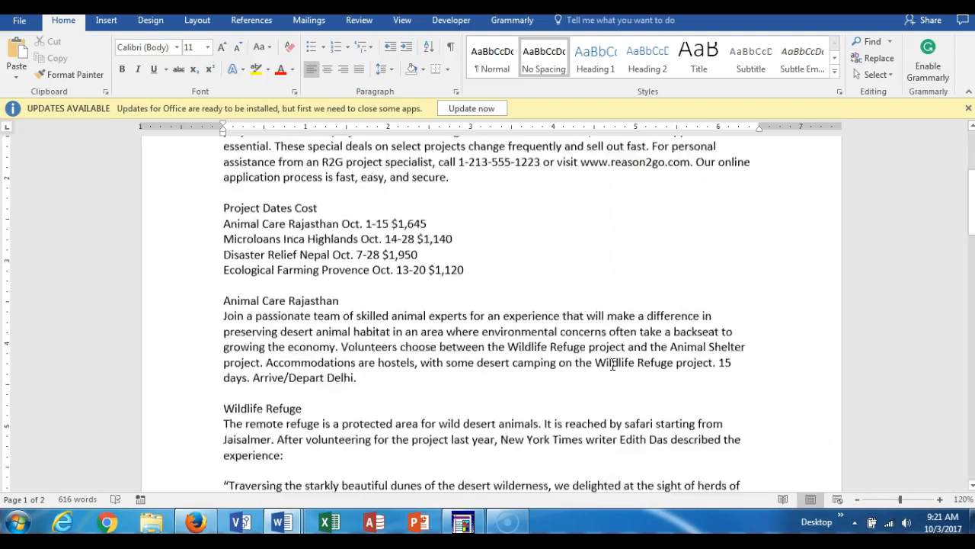
scroll(613, 365, "down", 11)
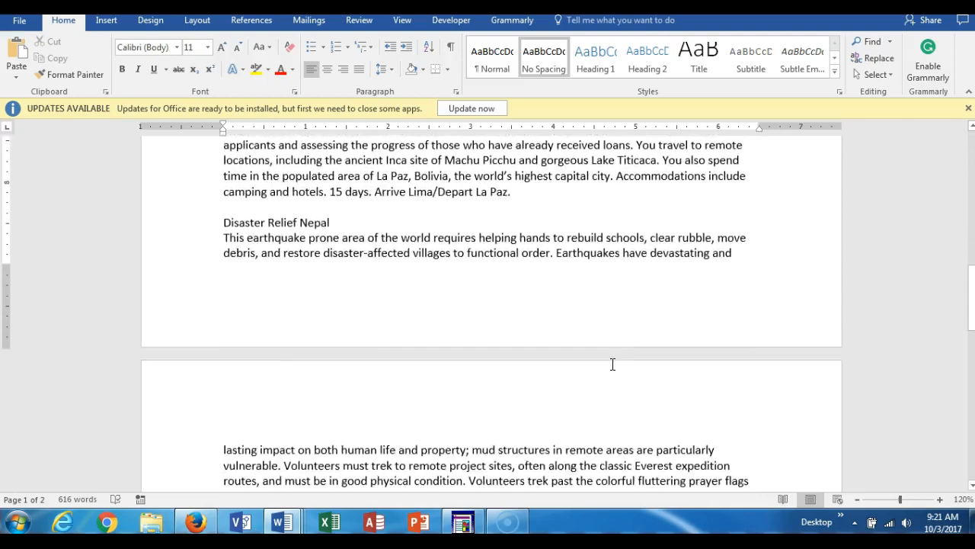
scroll(613, 364, "down", 6)
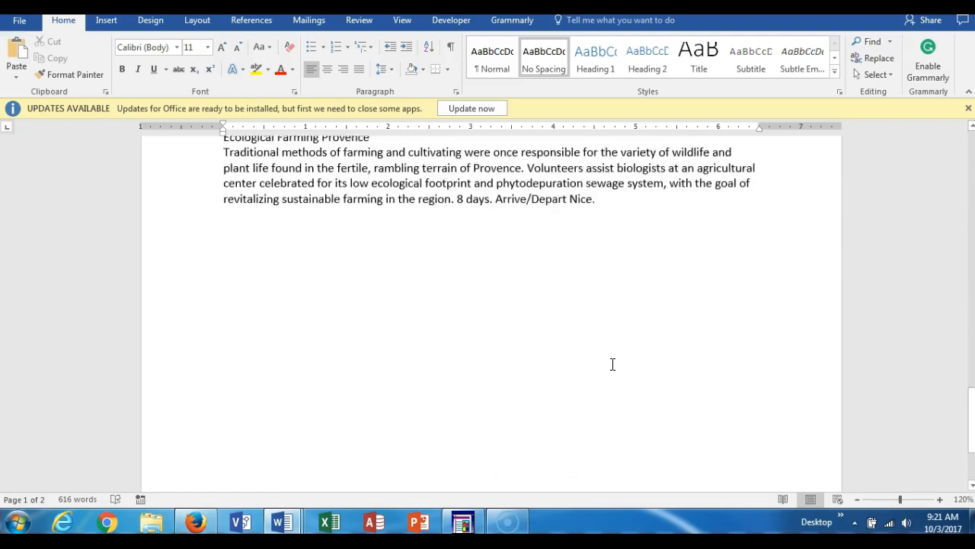
scroll(613, 364, "up", 12)
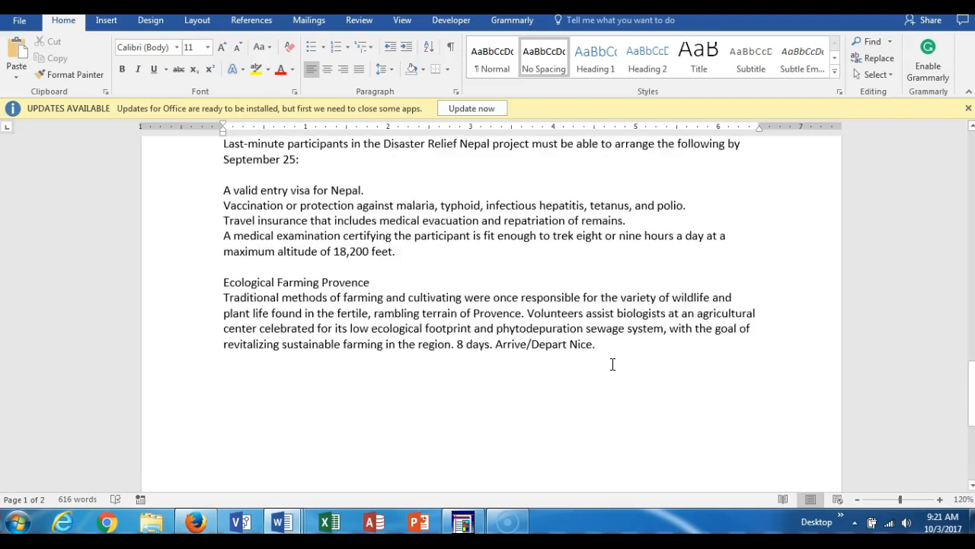
scroll(613, 364, "up", 2)
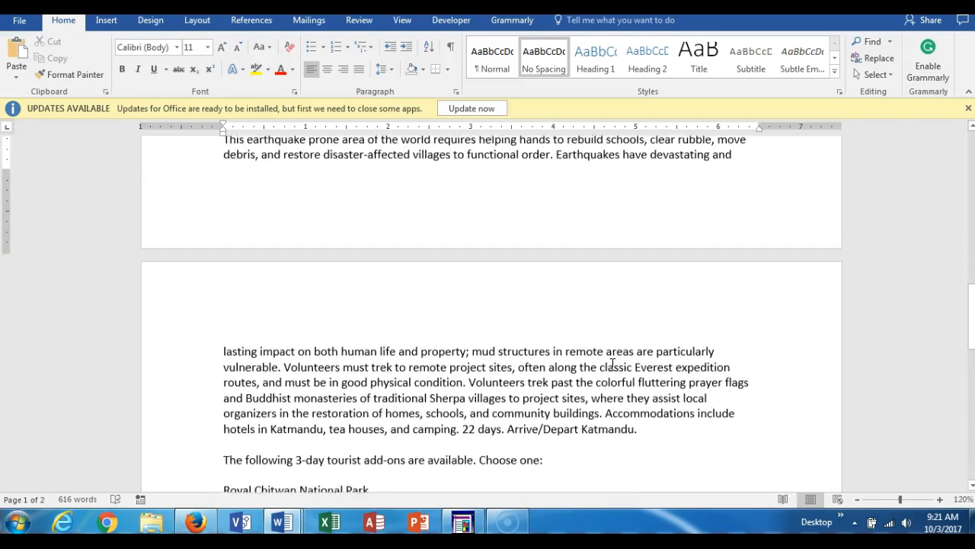
scroll(613, 364, "up", 20)
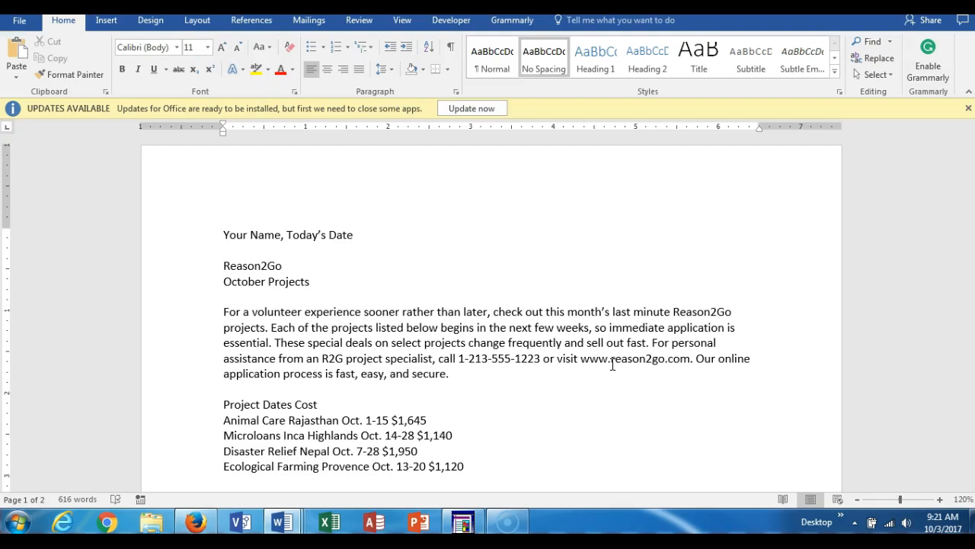
Step: Select all the document text and change it from 11 point to 12-point Garamond
key("ctrl+a")
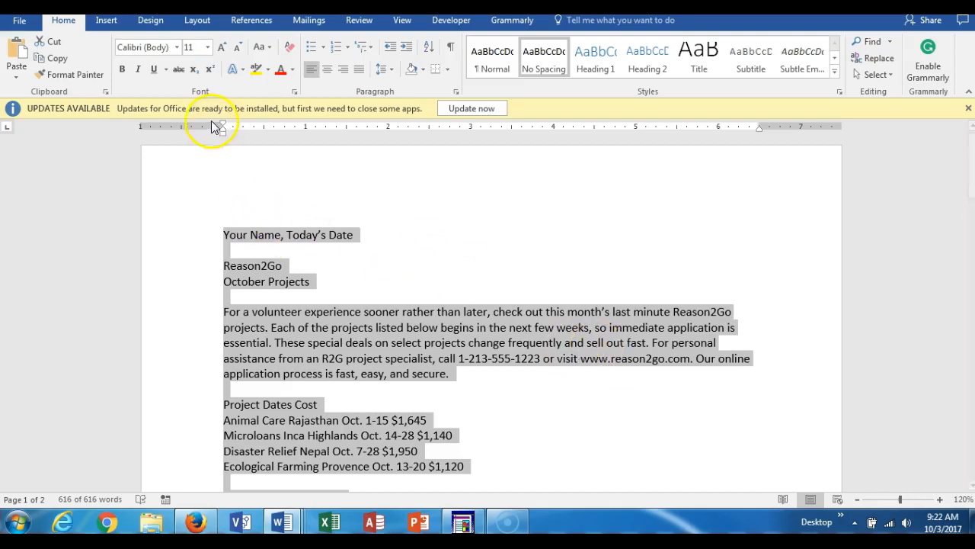
left_click(178, 48)
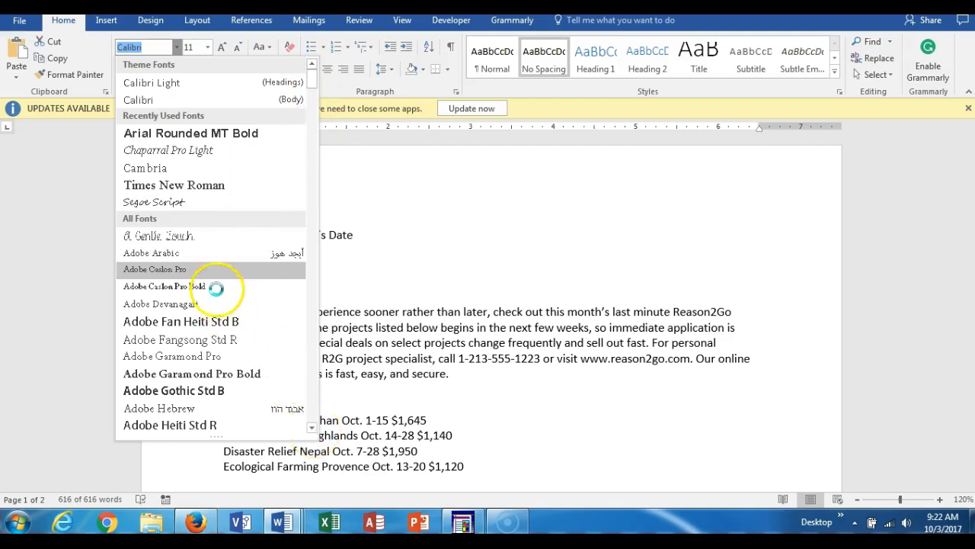
left_click(313, 431)
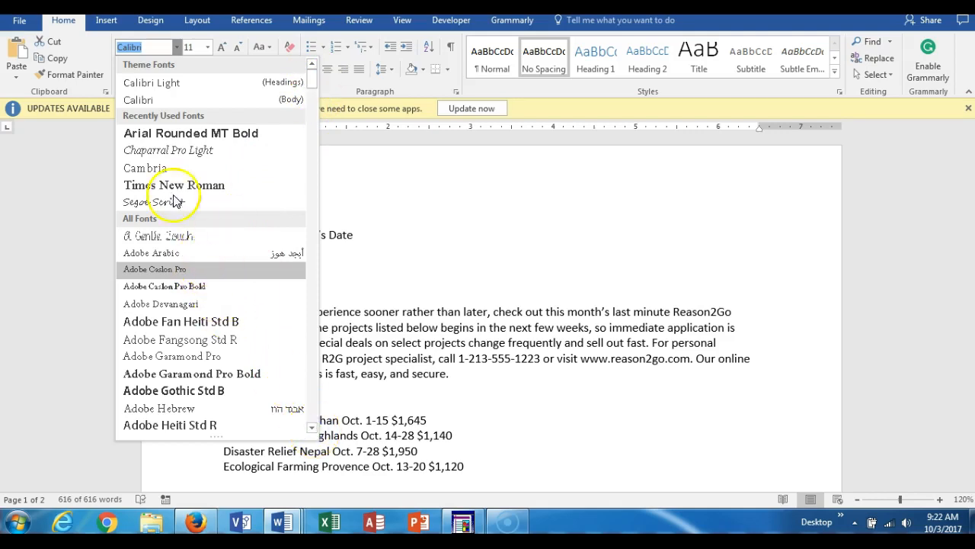
scroll(157, 185, "down", 15)
scroll(316, 141, "down", 1)
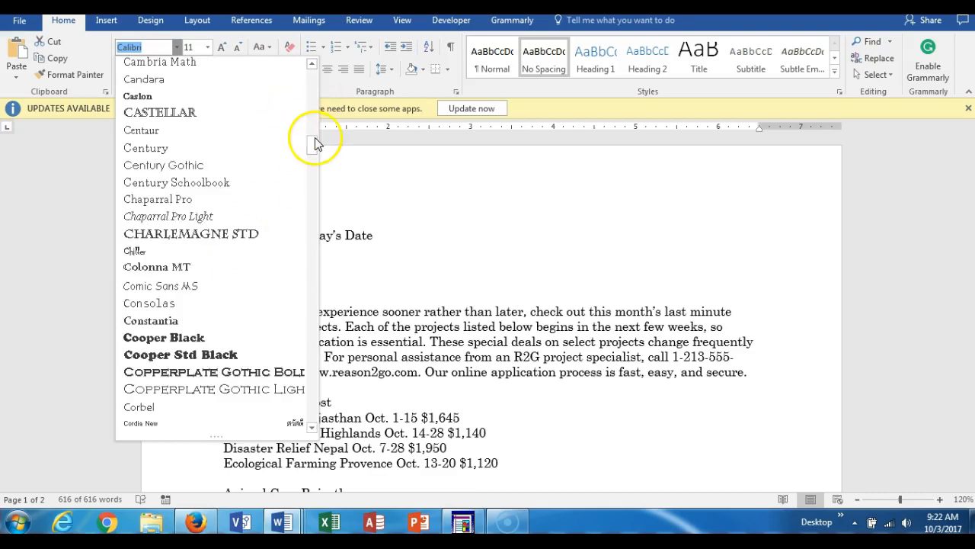
scroll(315, 140, "up", 5)
left_click_drag(307, 133, 316, 200)
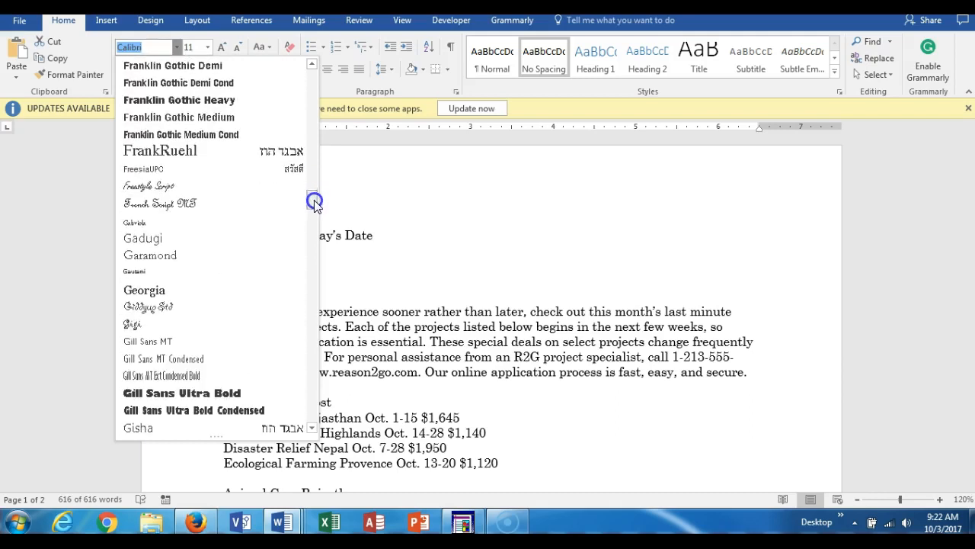
left_click(152, 256)
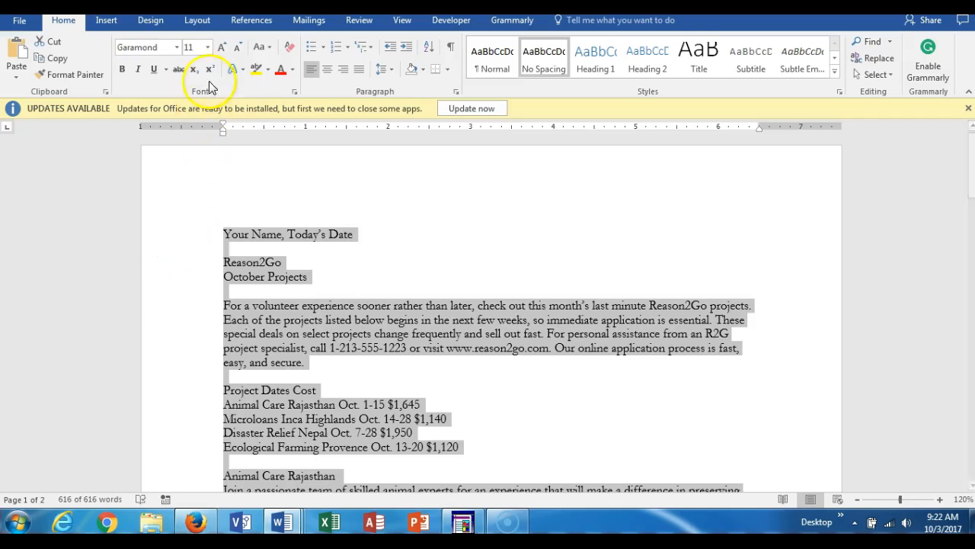
left_click(207, 48)
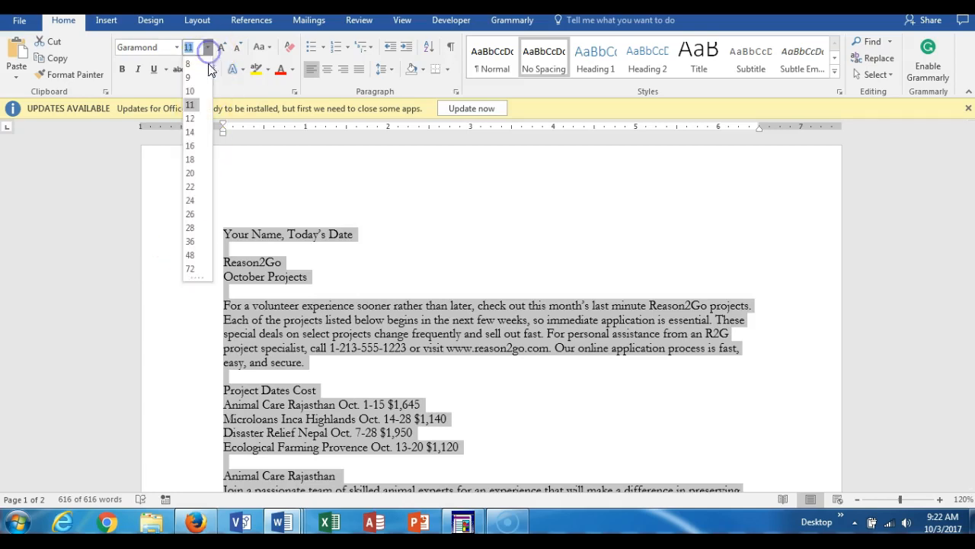
left_click(194, 118)
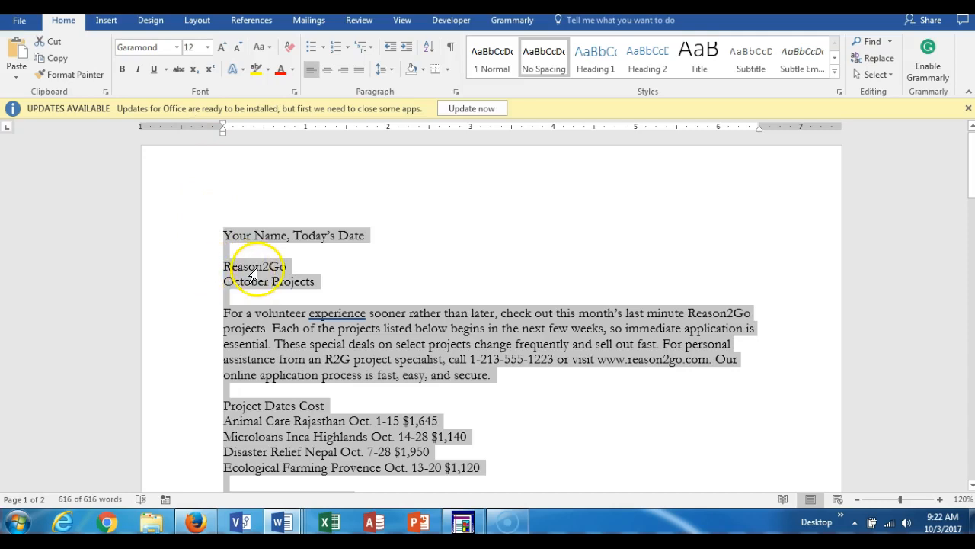
left_click(394, 284)
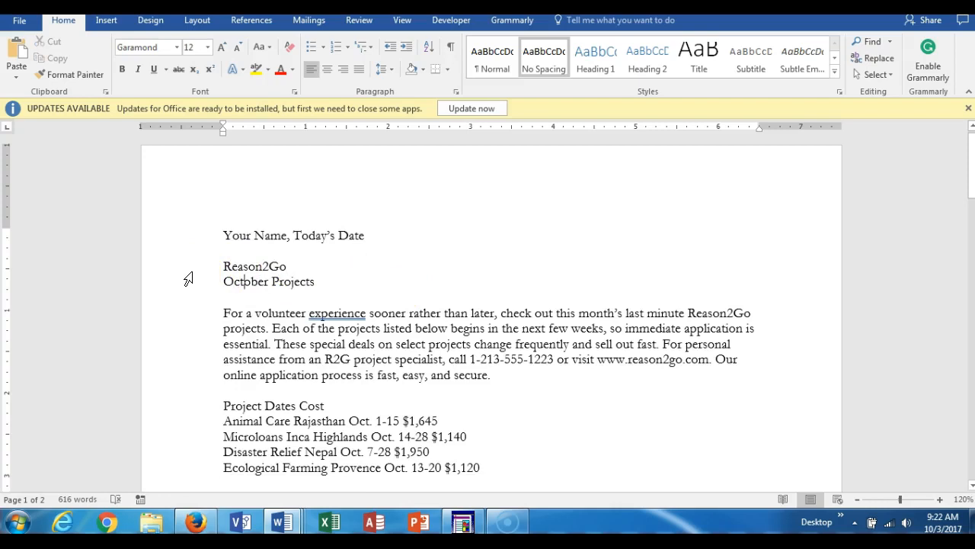
Step: Change the Reason2Go and October Projects title lines to Trebuchet MS
left_click_drag(190, 274, 188, 288)
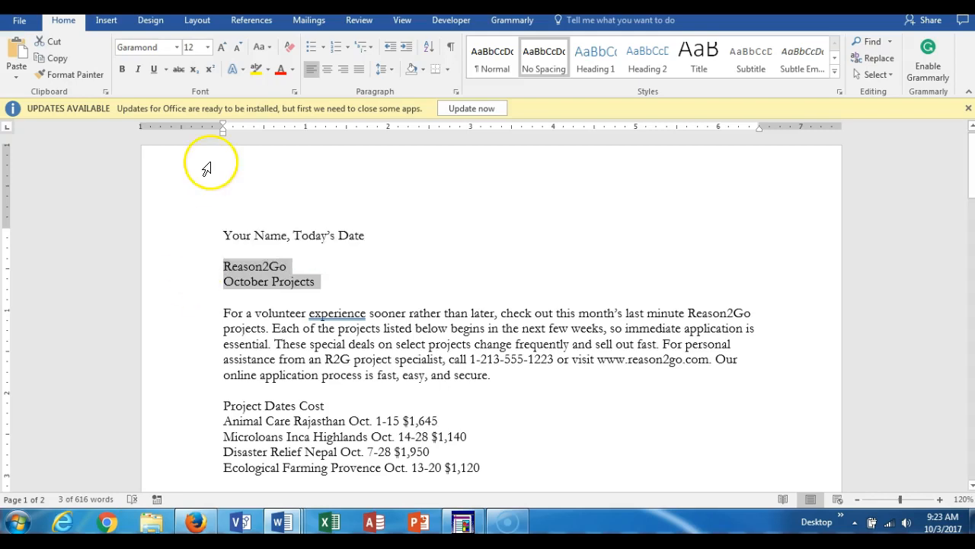
left_click(176, 48)
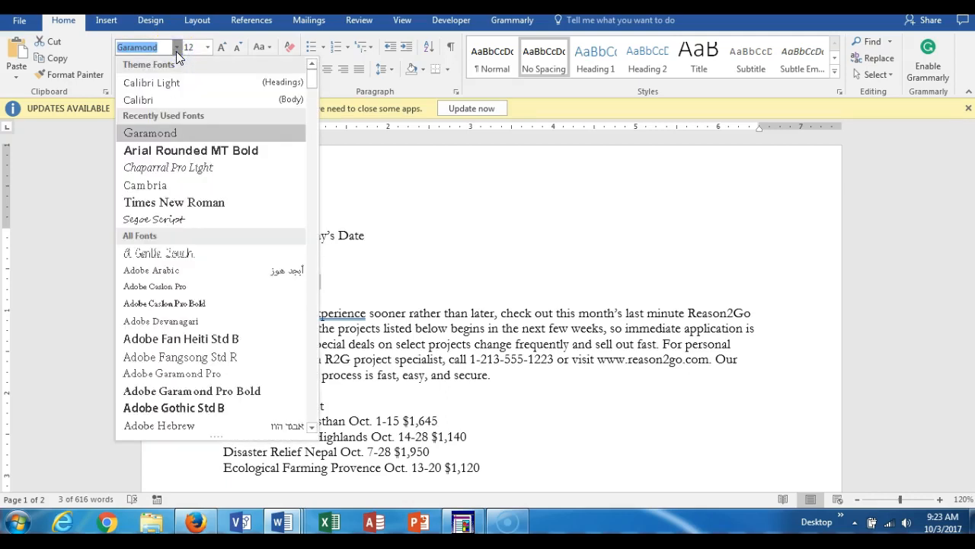
scroll(208, 214, "down", 4)
scroll(210, 218, "down", 10)
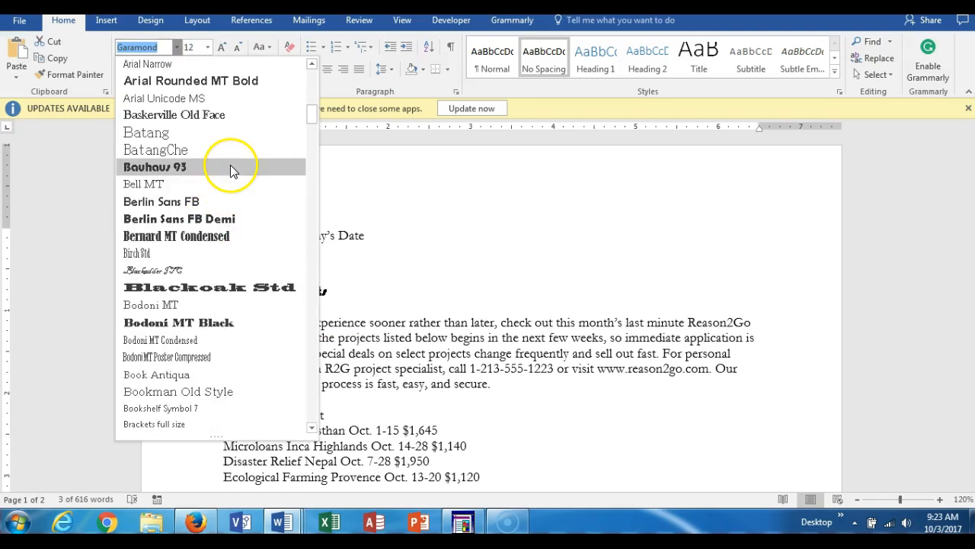
scroll(230, 170, "up", 15)
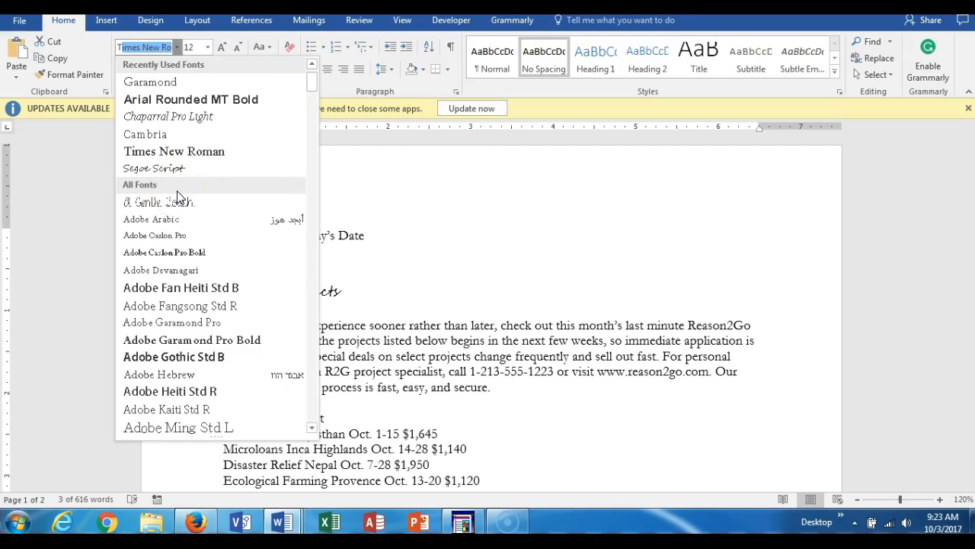
type("Traditional Ara")
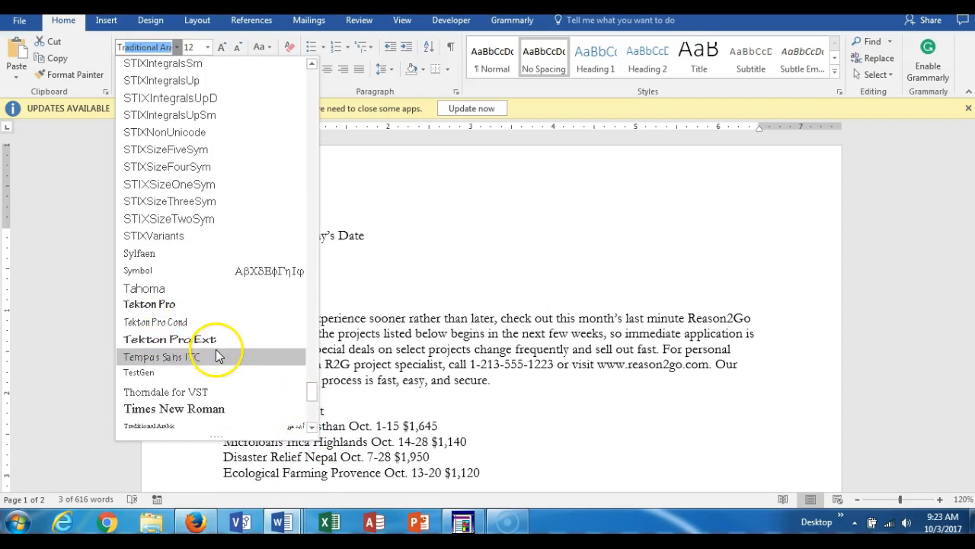
scroll(220, 358, "down", 2)
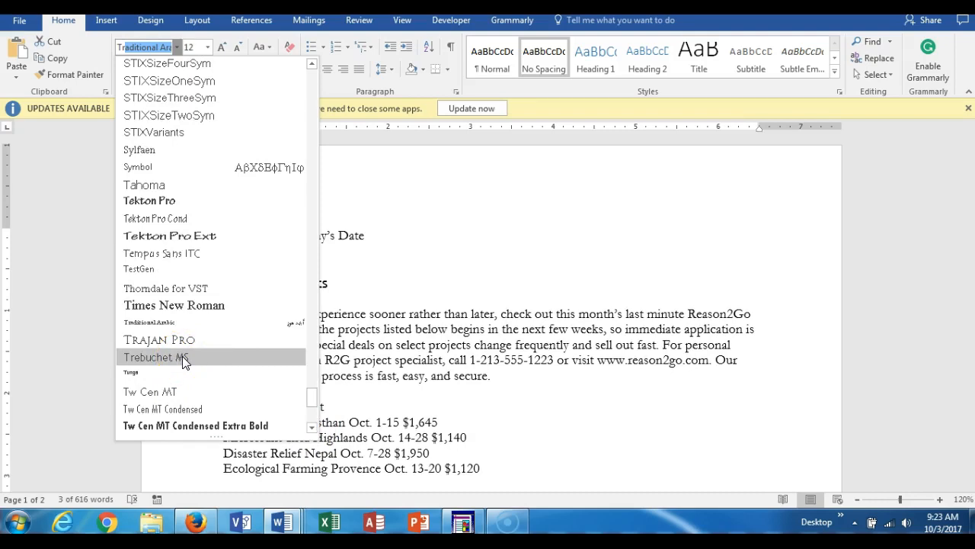
left_click(182, 356)
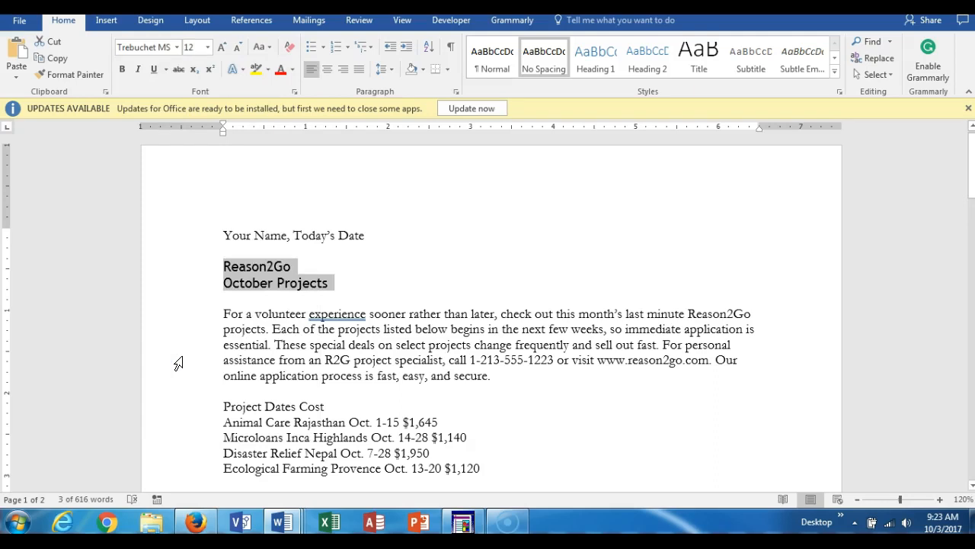
Step: Make the title 22 pt, bold and Green, Accent 6
left_click(208, 47)
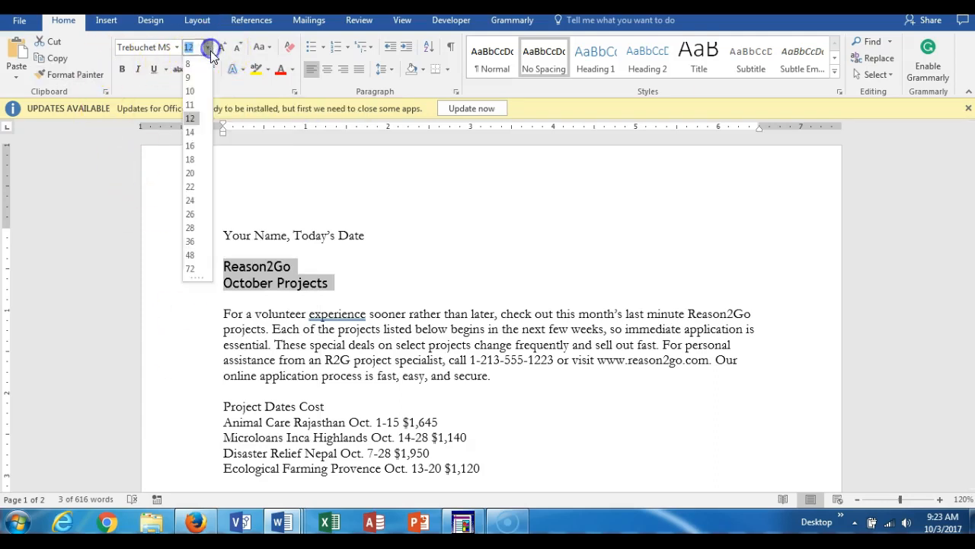
left_click(191, 187)
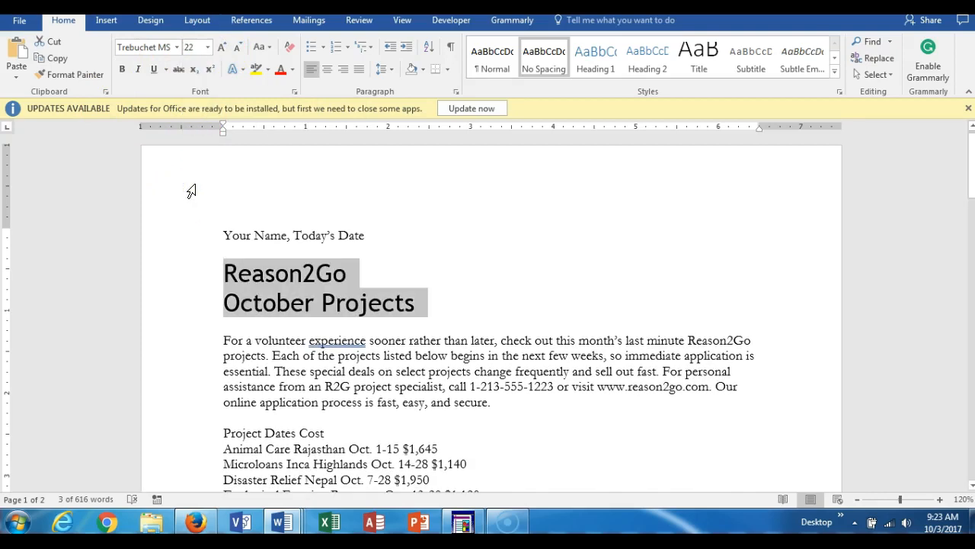
left_click(120, 70)
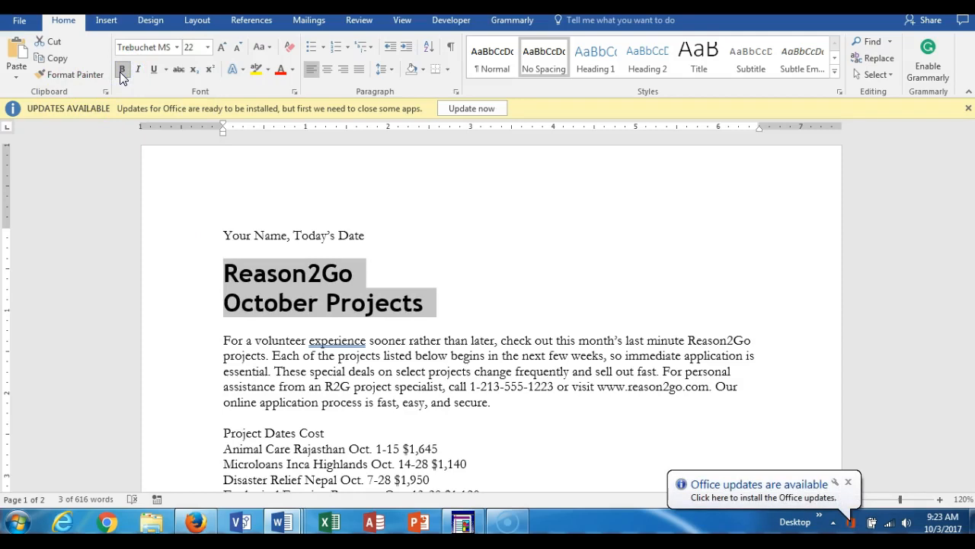
left_click(291, 70)
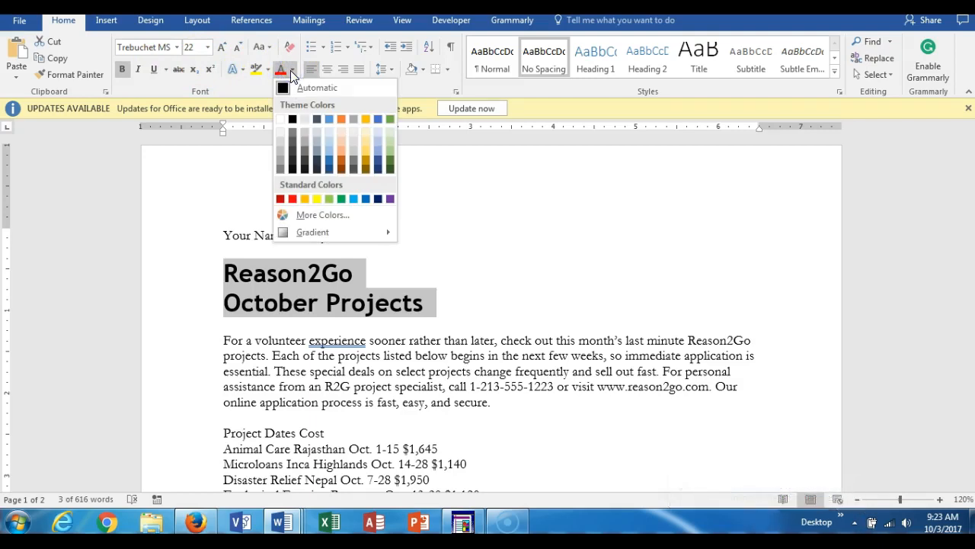
left_click(389, 120)
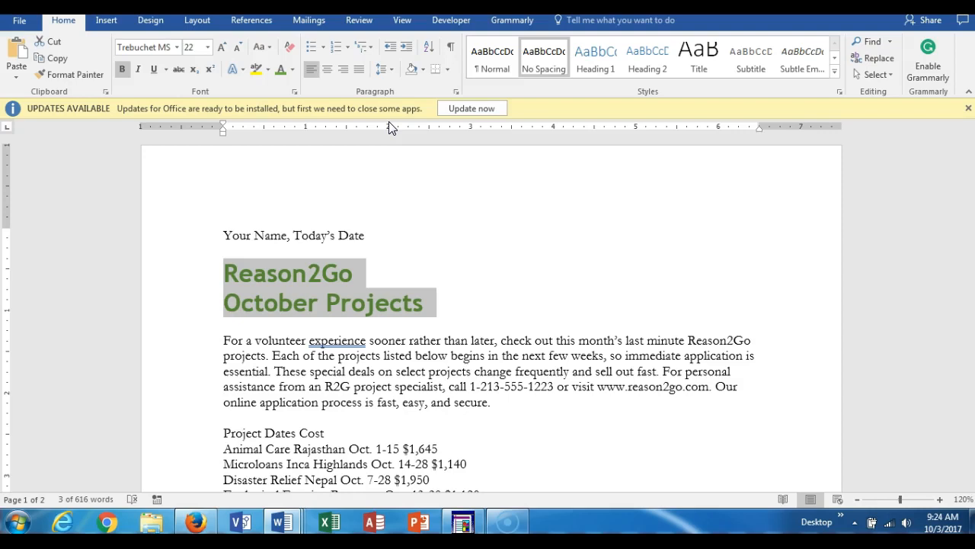
Step: Change the Animal Care Rajasthan heading font to Trebuchet MS
scroll(254, 314, "down", 3)
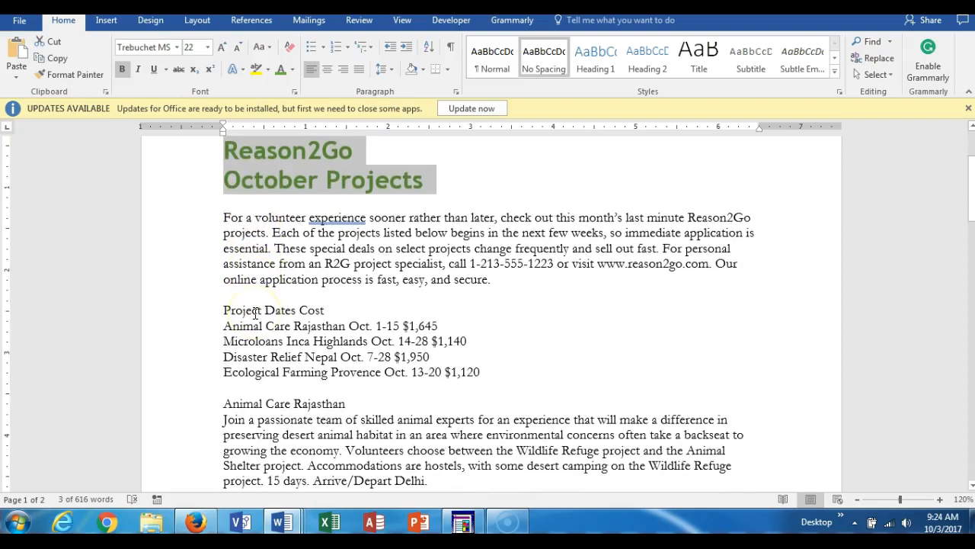
left_click(190, 411)
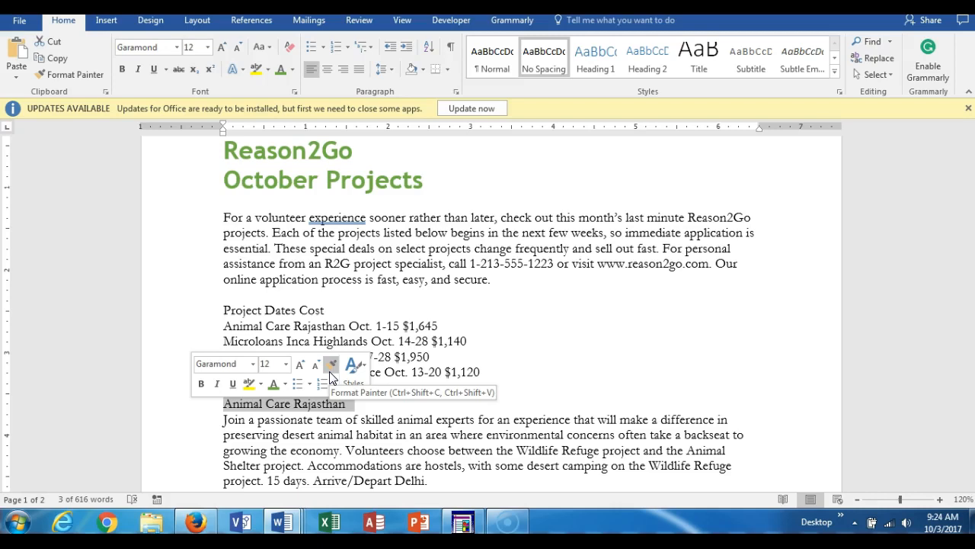
left_click(253, 364)
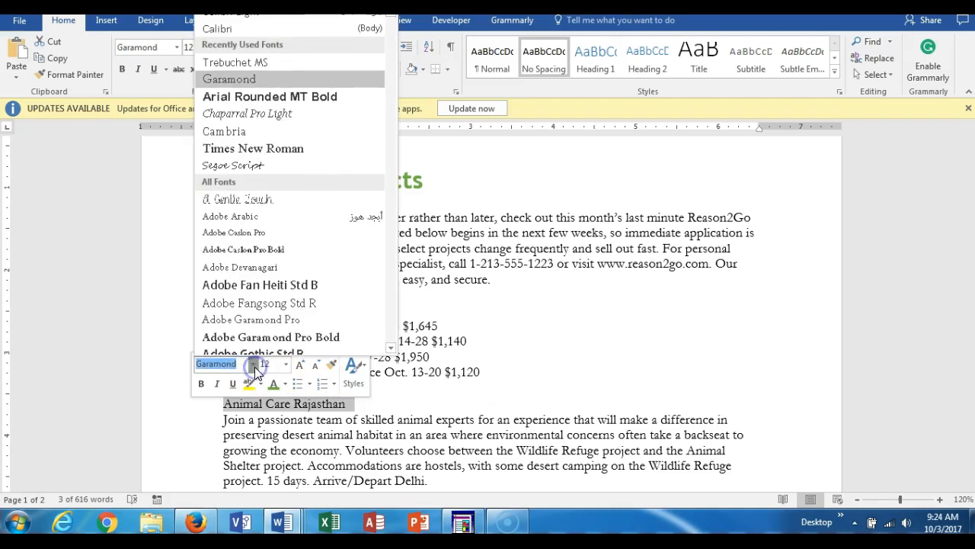
left_click(243, 62)
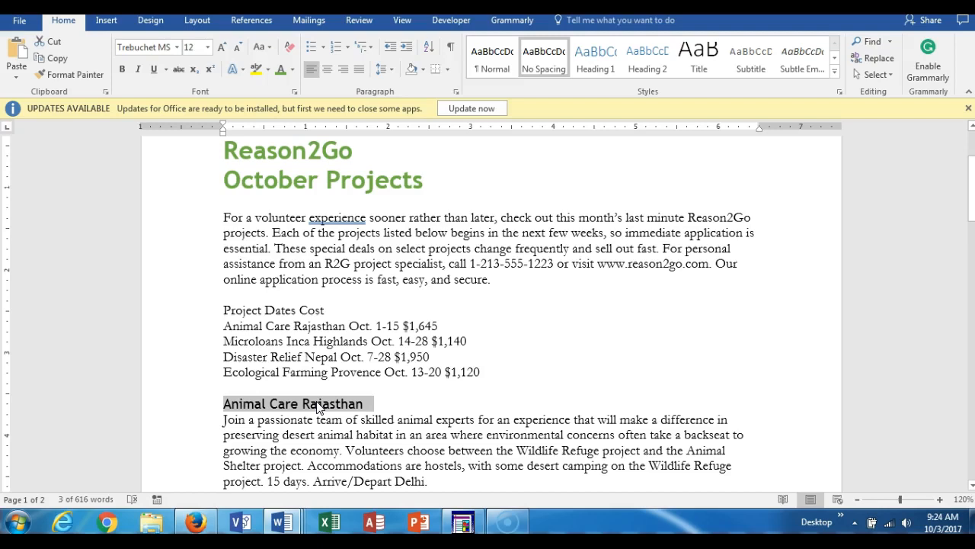
Step: Make the Animal Care Rajasthan heading 14 pt, bold and green
left_click(203, 407)
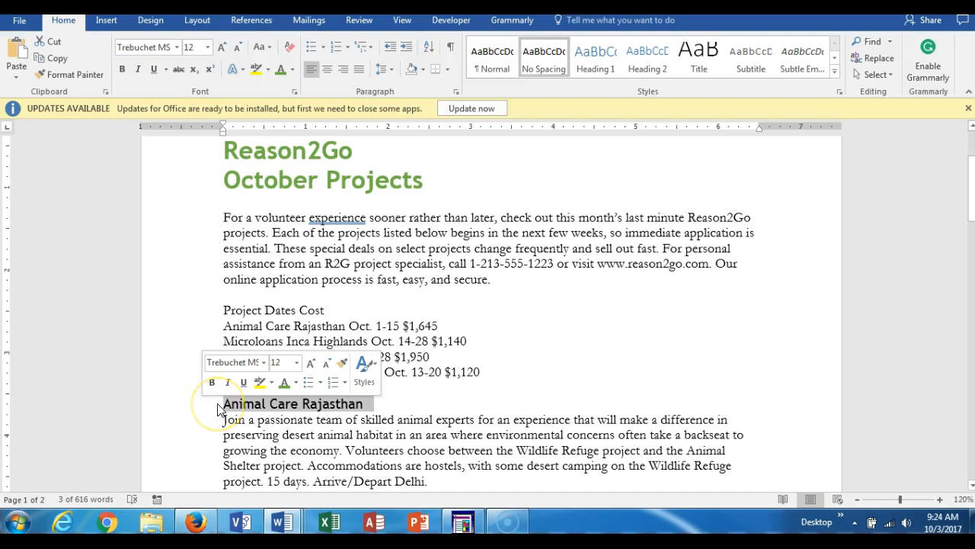
left_click(296, 362)
left_click(277, 210)
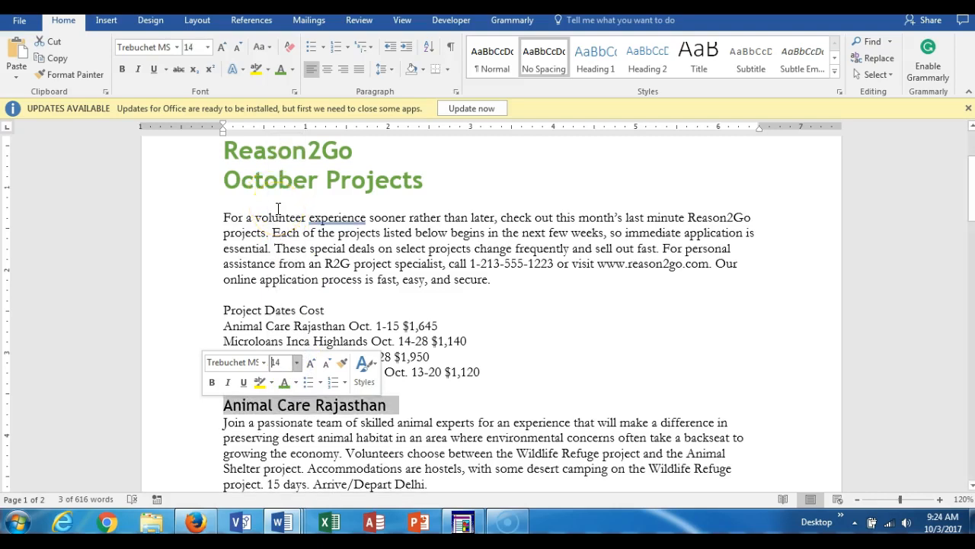
left_click(212, 382)
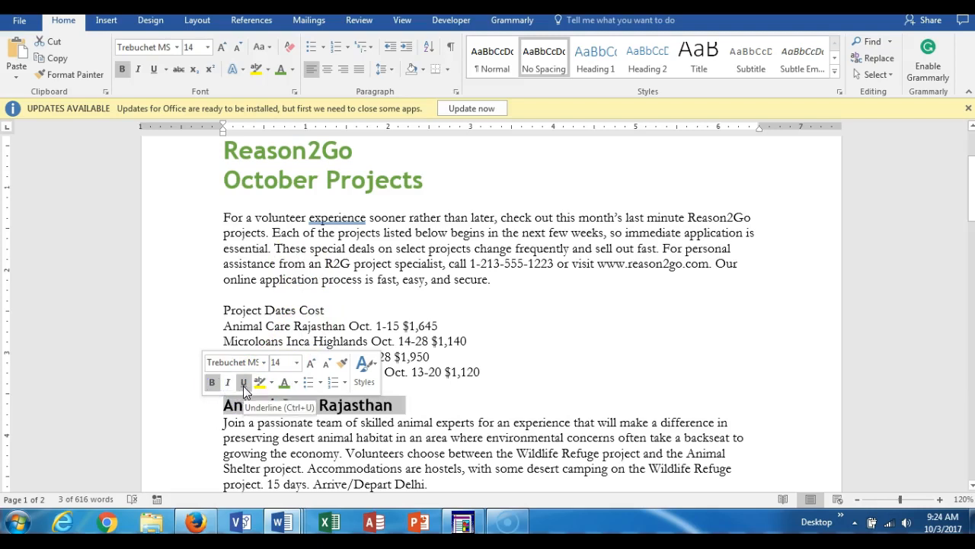
left_click(287, 383)
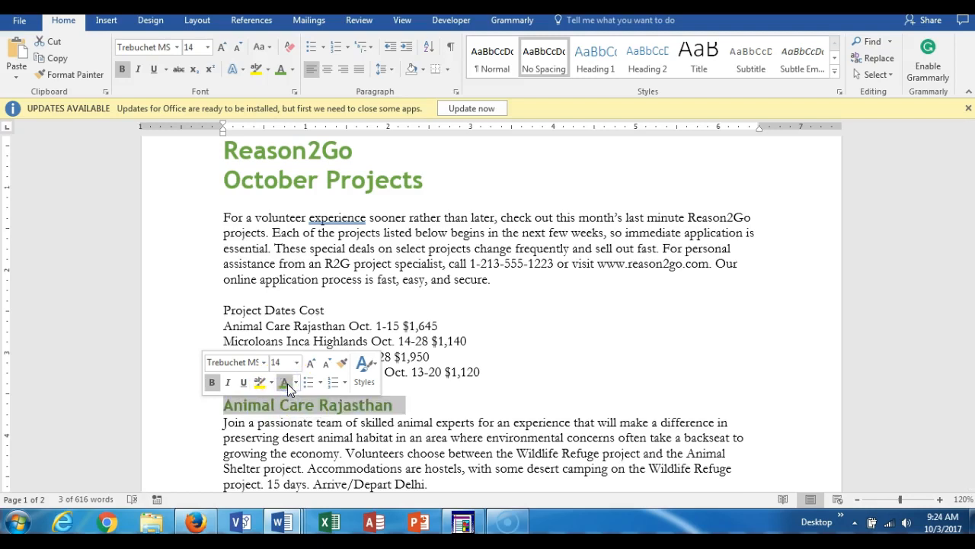
left_click(438, 396)
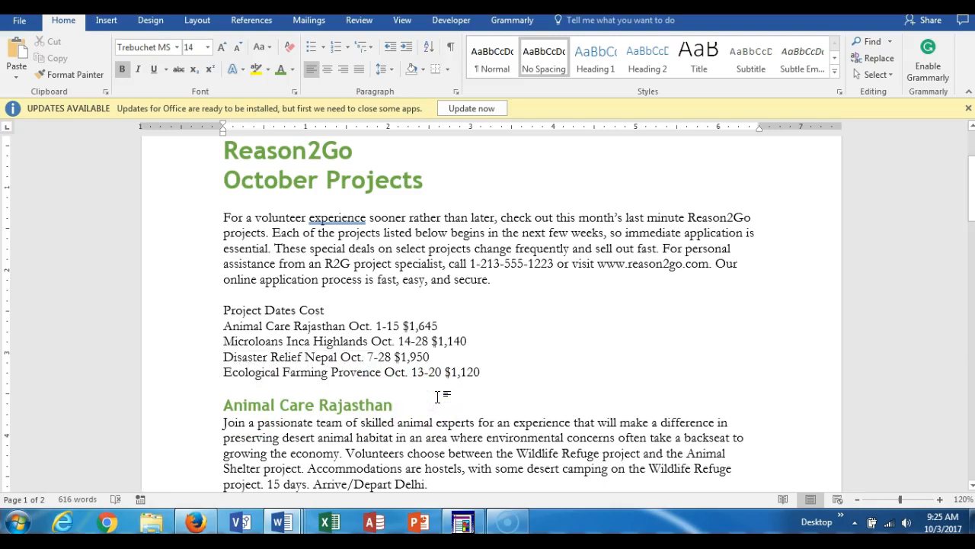
Step: Jump to the start of the flyer so the date line and Reason2Go title show
key("ctrl+Home")
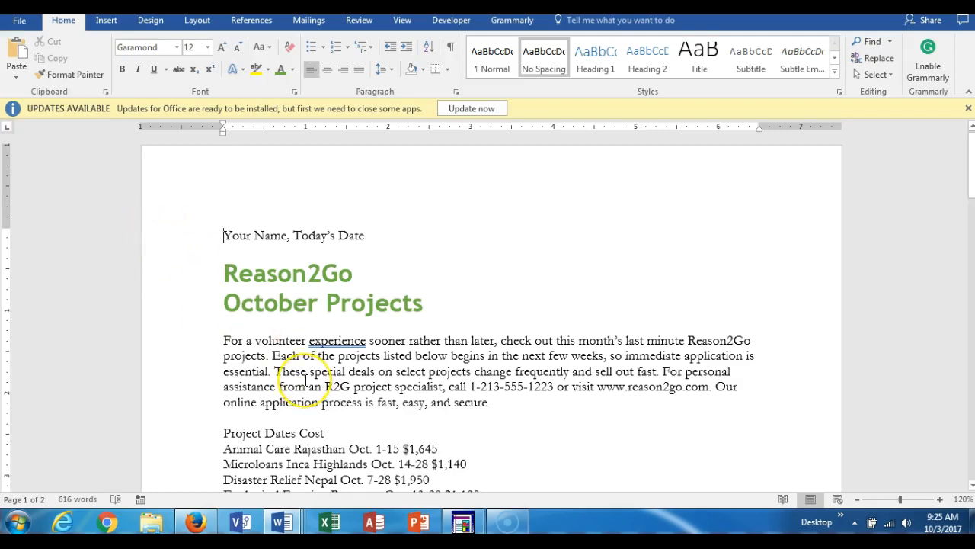
scroll(305, 372, "down", 1)
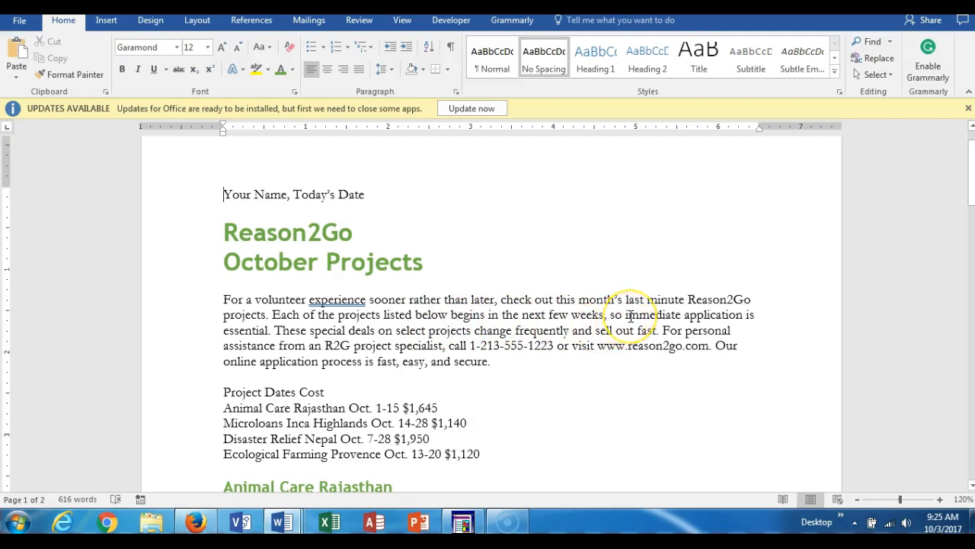
Step: Bold 'so immediate application is essential' and close the Office updates bar
left_click_drag(623, 314, 271, 330)
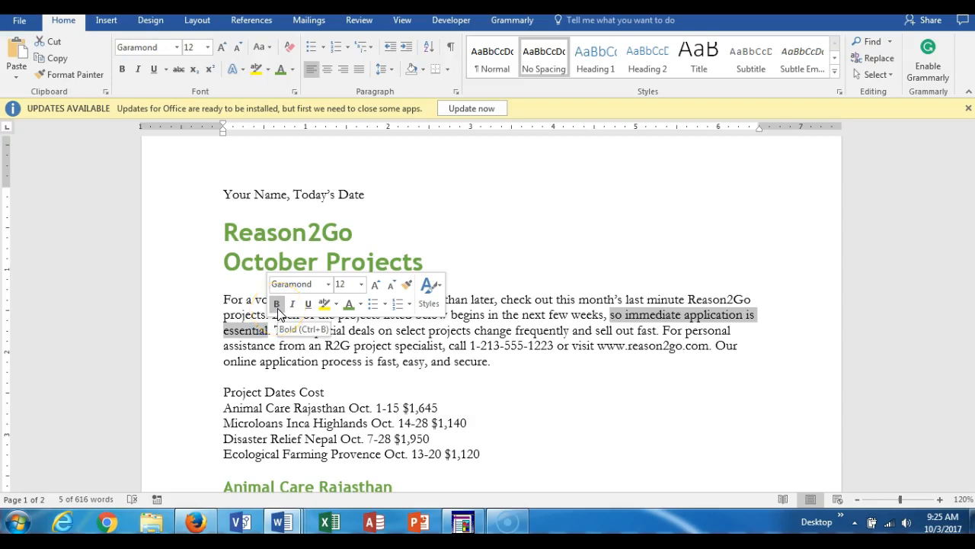
left_click(277, 305)
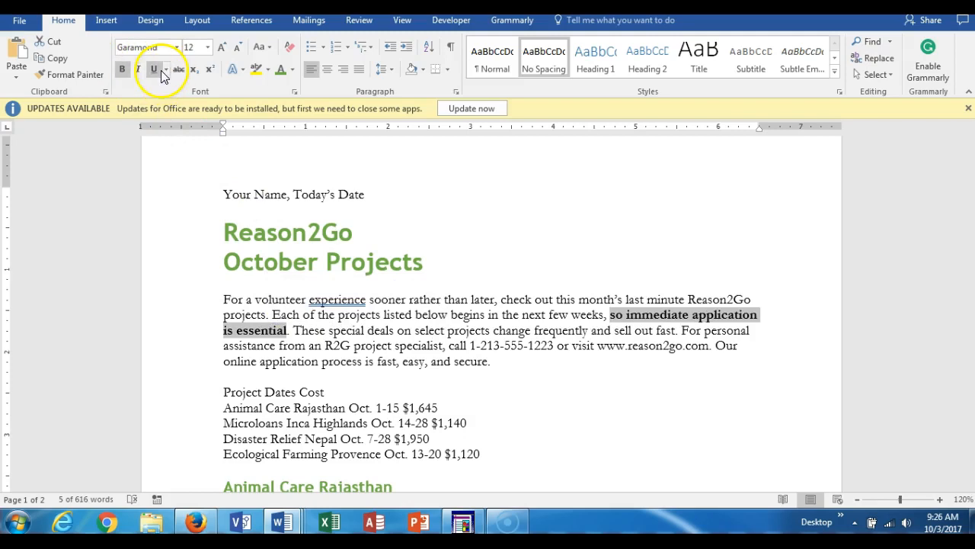
left_click(969, 109)
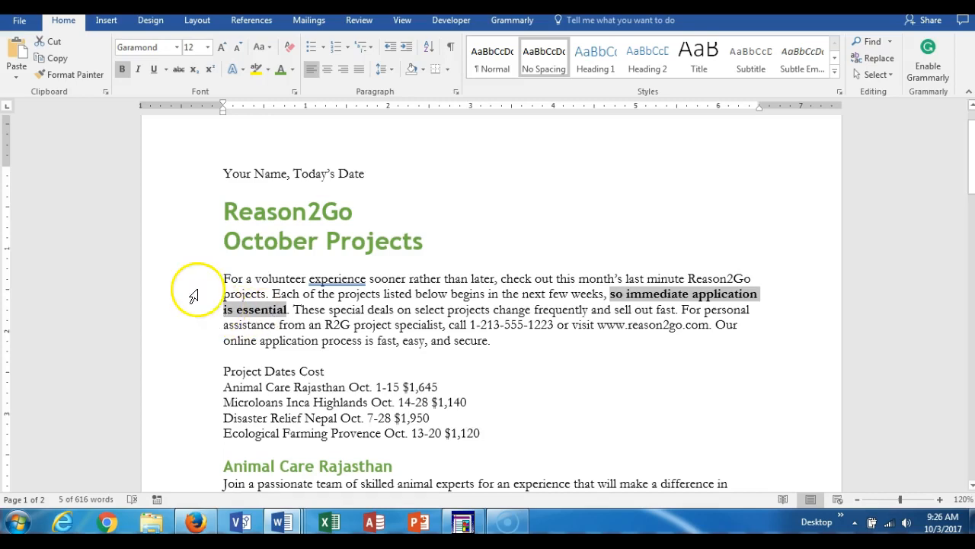
Step: Italicize the whole 'For a volunteer experience' introductory paragraph
left_click_drag(170, 282, 157, 342)
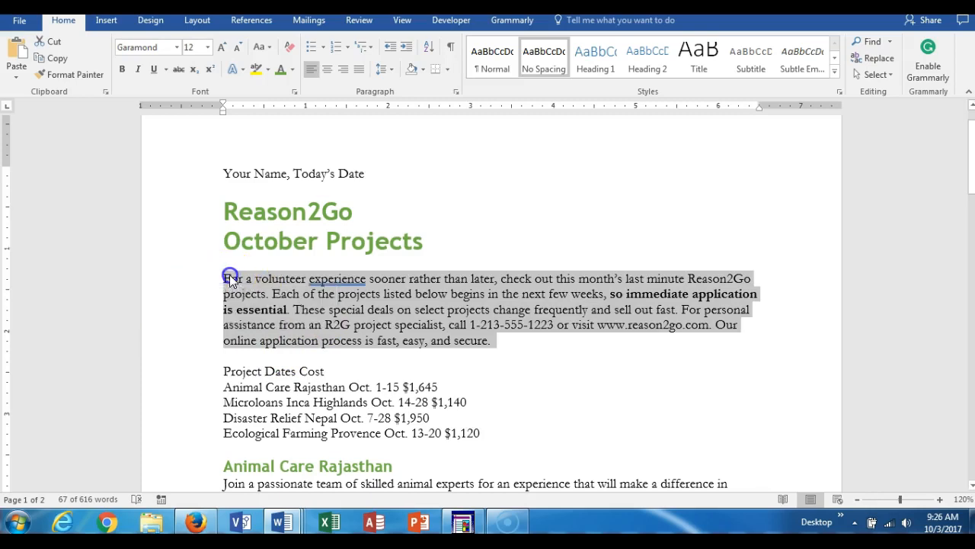
left_click_drag(234, 282, 496, 338)
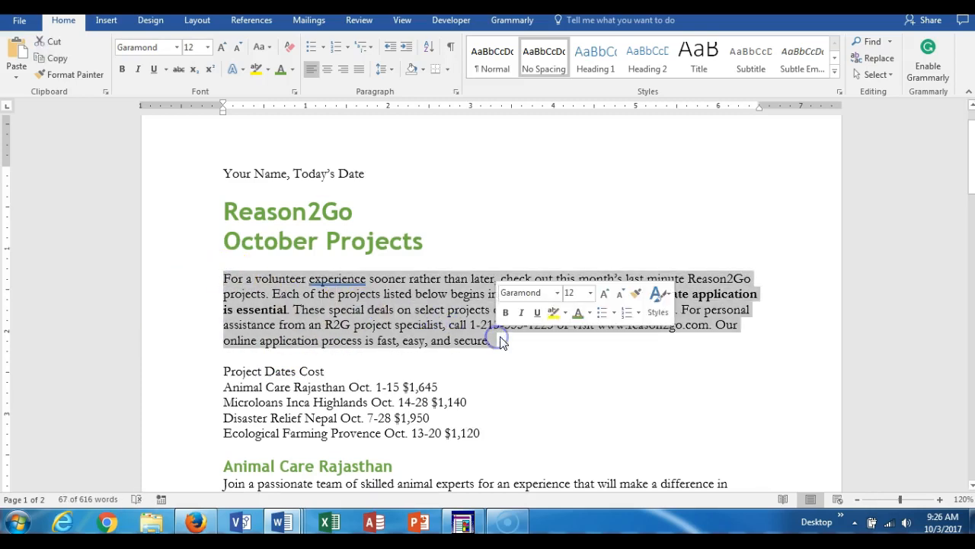
triple_click(420, 308)
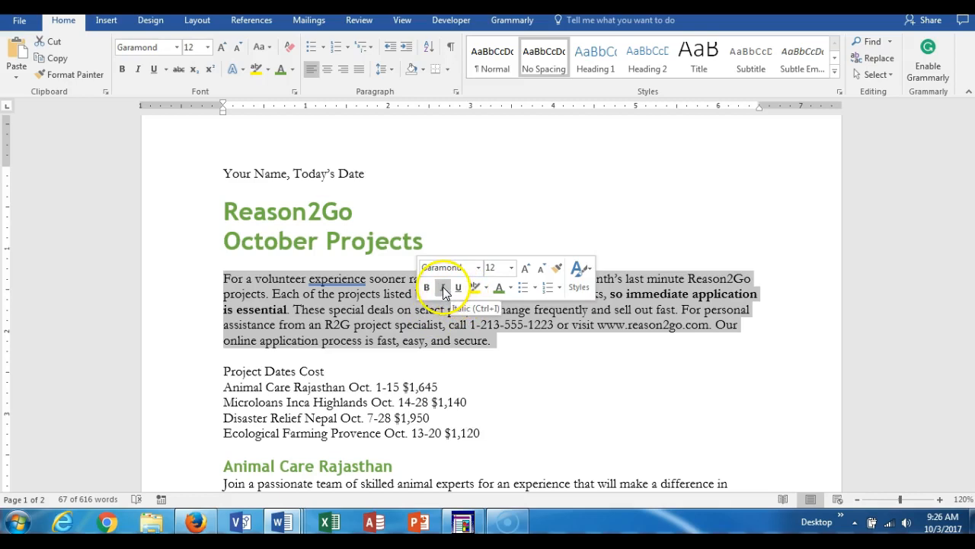
left_click(442, 287)
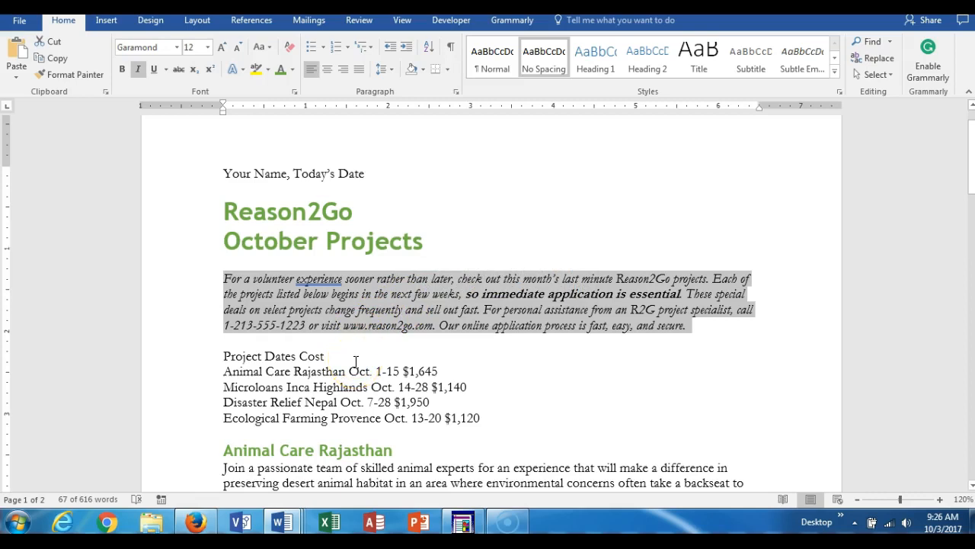
scroll(355, 360, "down", 3)
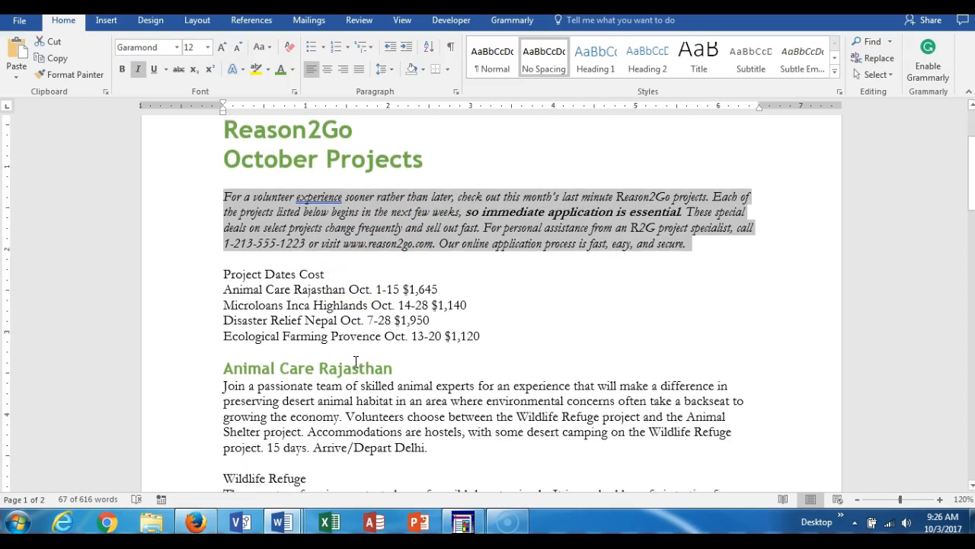
scroll(355, 360, "down", 7)
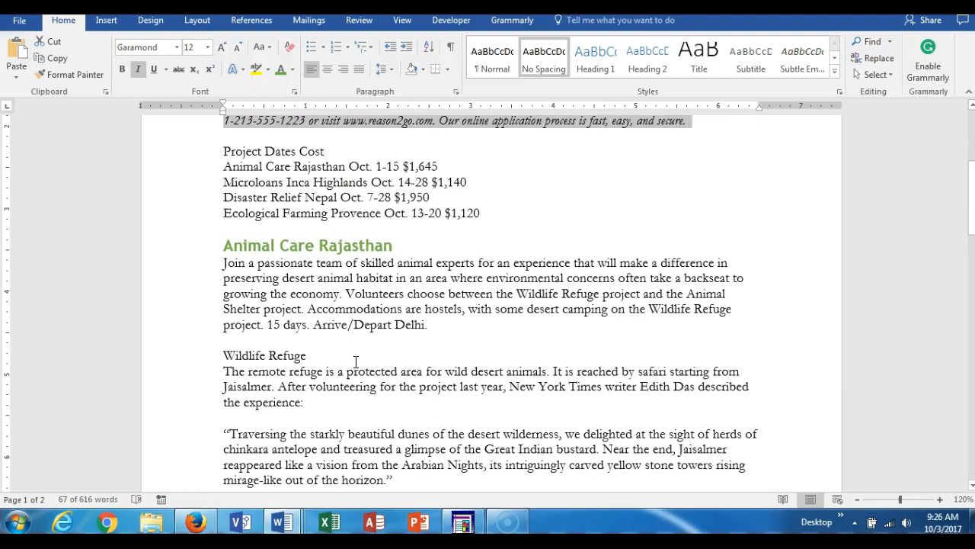
scroll(355, 361, "down", 12)
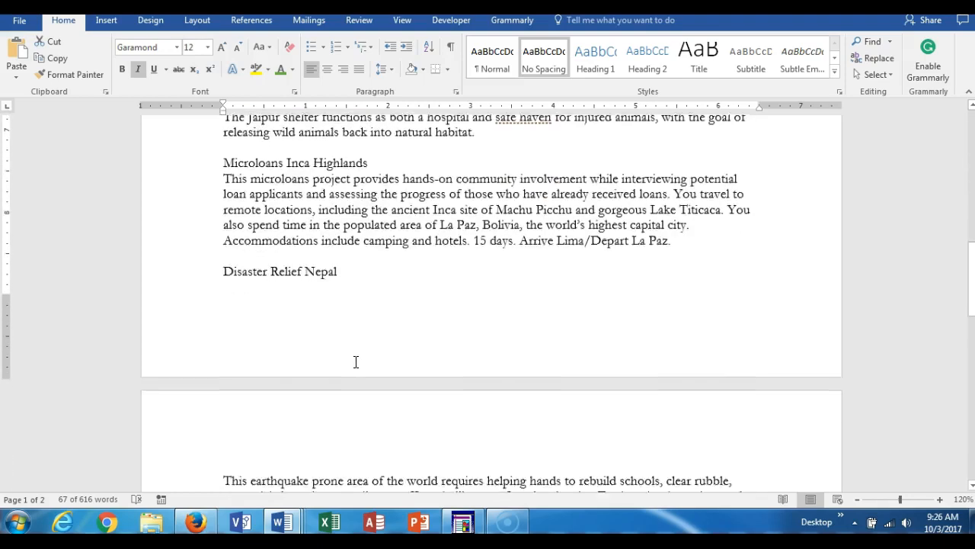
scroll(355, 362, "down", 2)
scroll(356, 361, "up", 18)
scroll(355, 362, "up", 8)
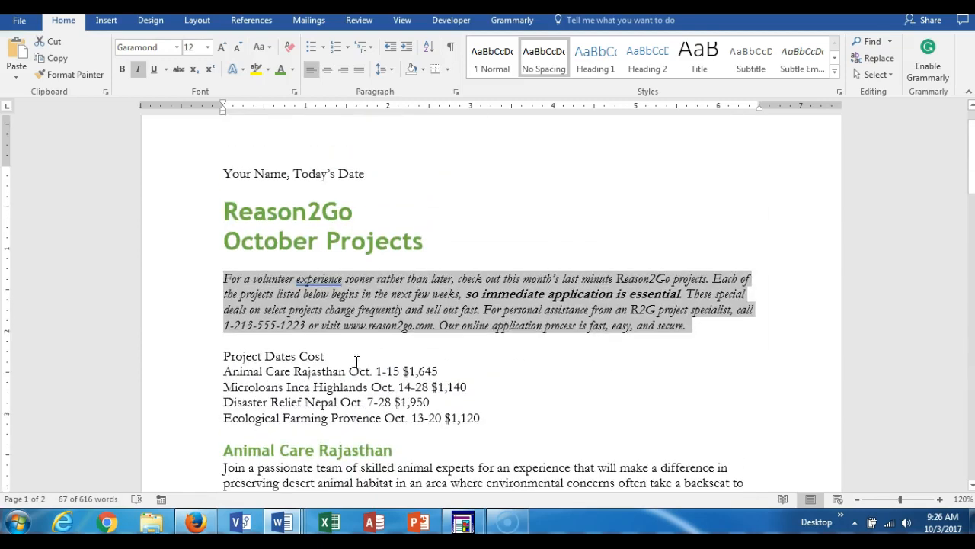
Step: In the Font dialog, set the October Projects title to 48 pt bold Trebuchet MS in orange
left_click(189, 249)
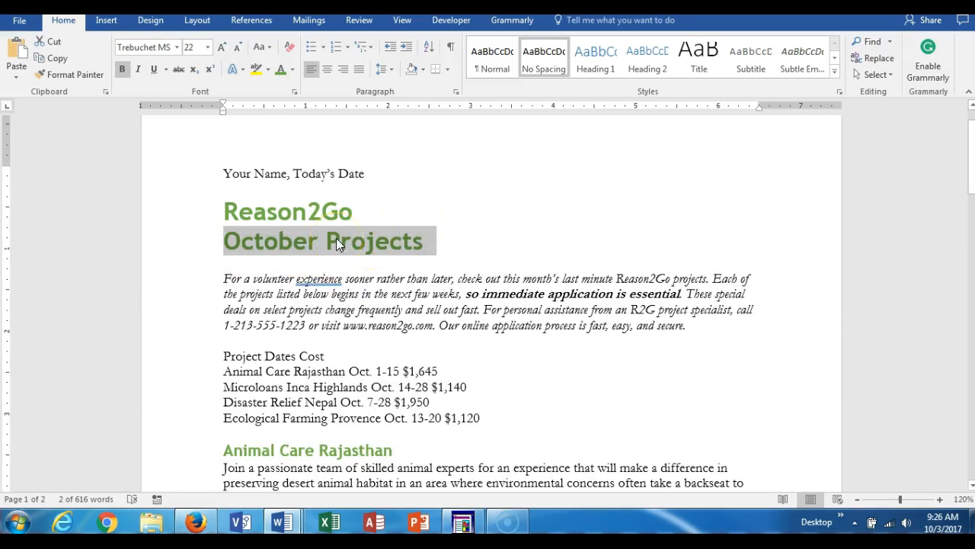
left_click(295, 92)
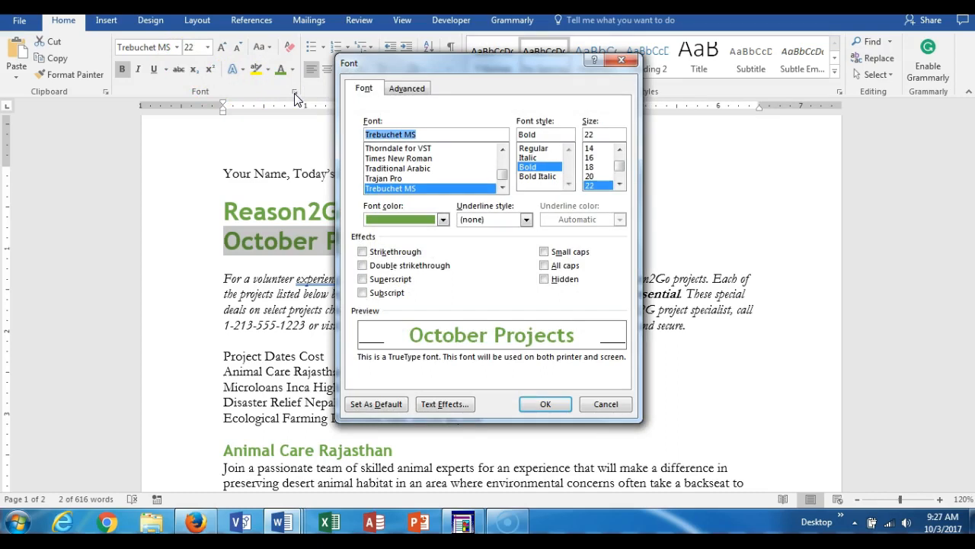
left_click(619, 185)
left_click(619, 185)
left_click(619, 185)
left_click(591, 185)
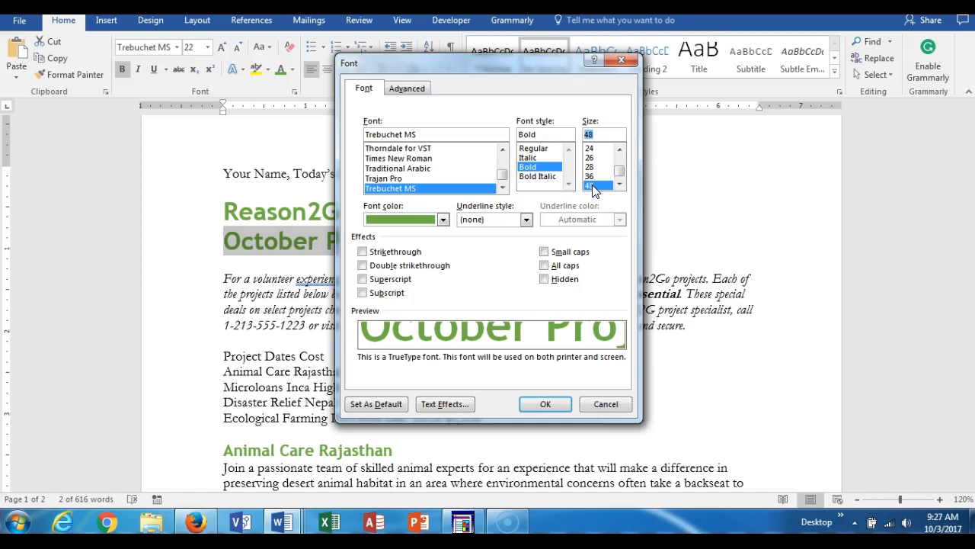
left_click(443, 219)
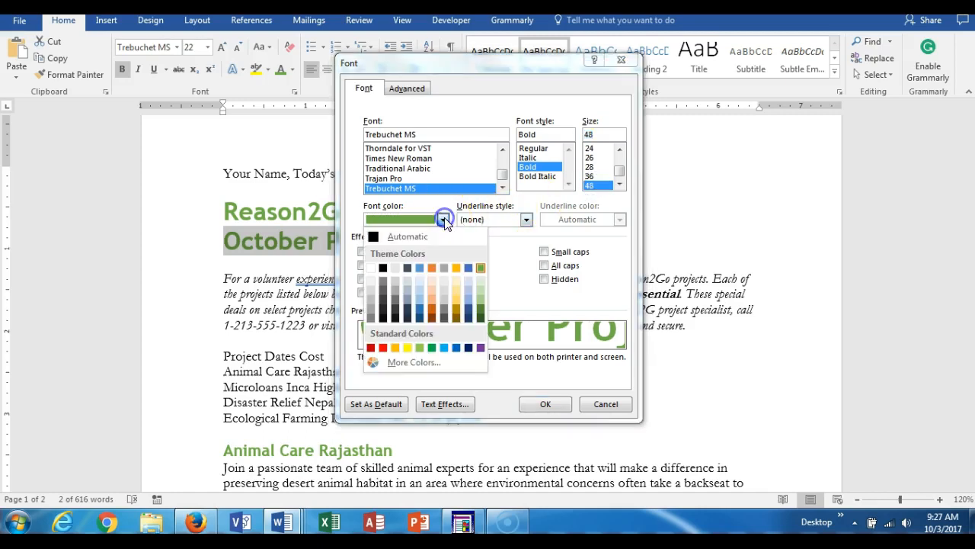
left_click(431, 268)
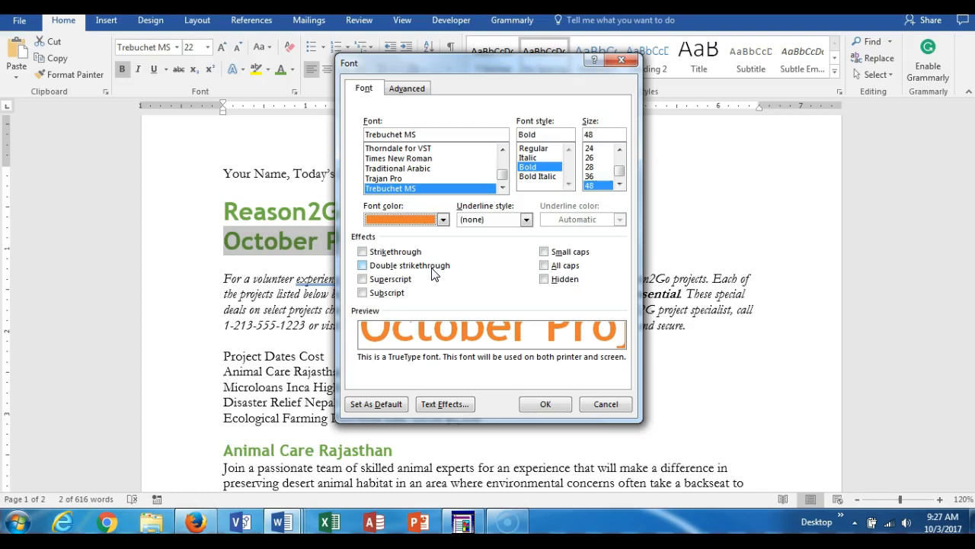
Step: Give the October Projects title an Offset: Bottom Right outer text shadow
left_click(438, 403)
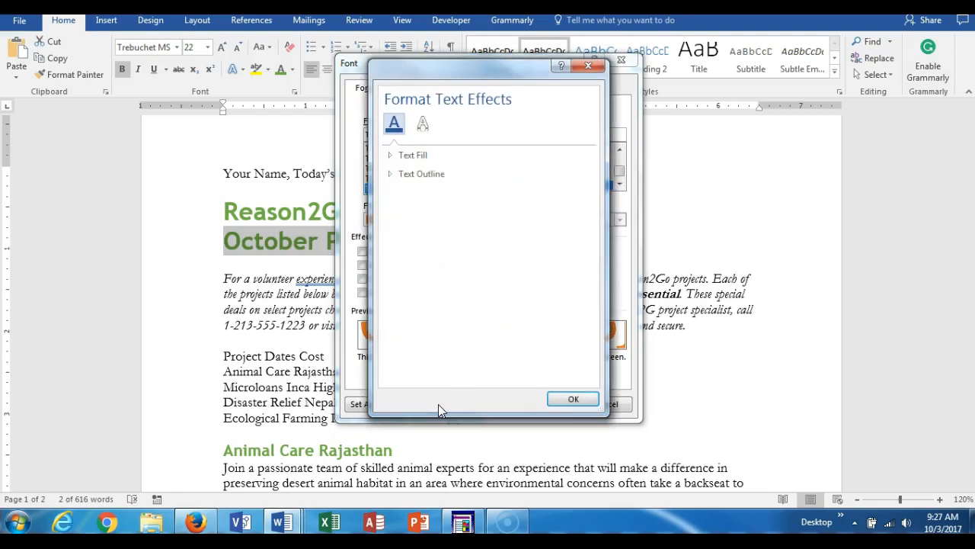
left_click(425, 126)
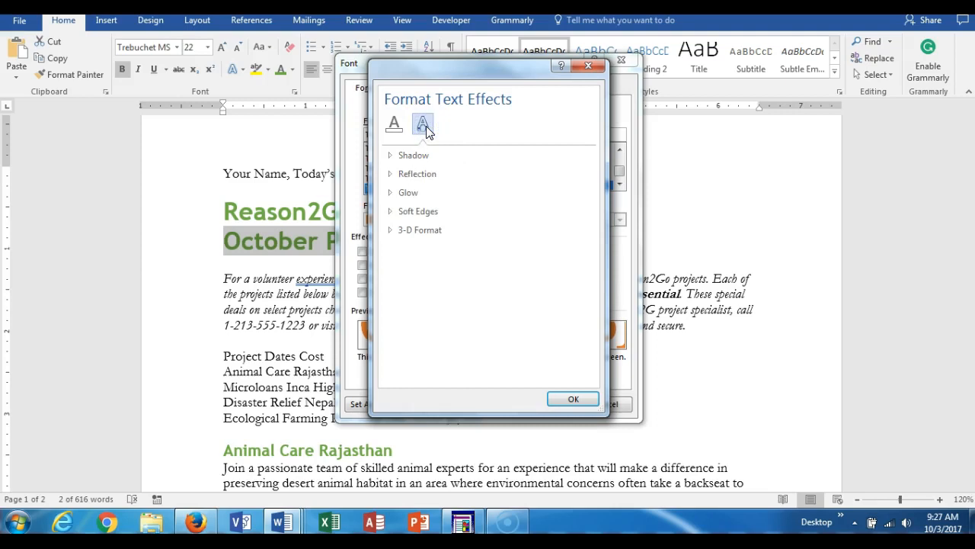
left_click(391, 156)
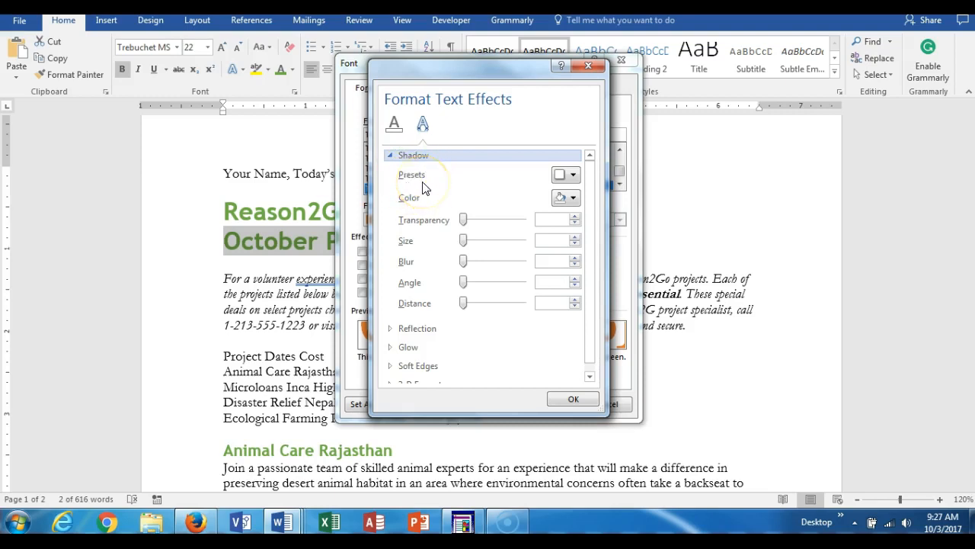
left_click(573, 177)
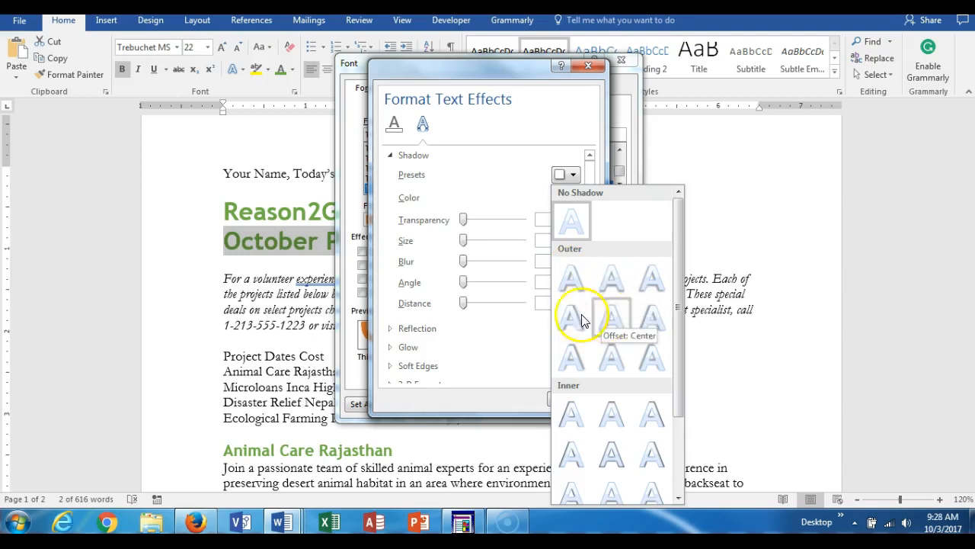
left_click(569, 276)
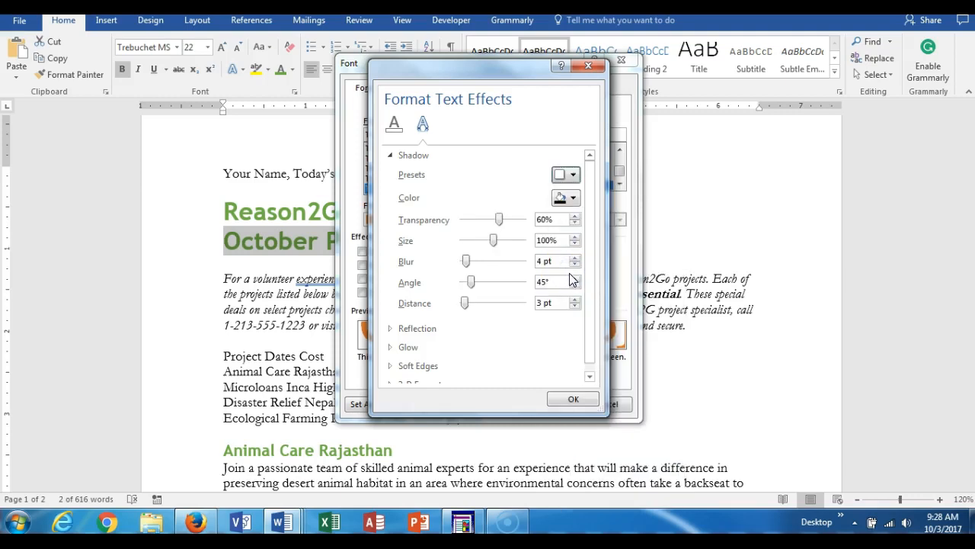
left_click(571, 399)
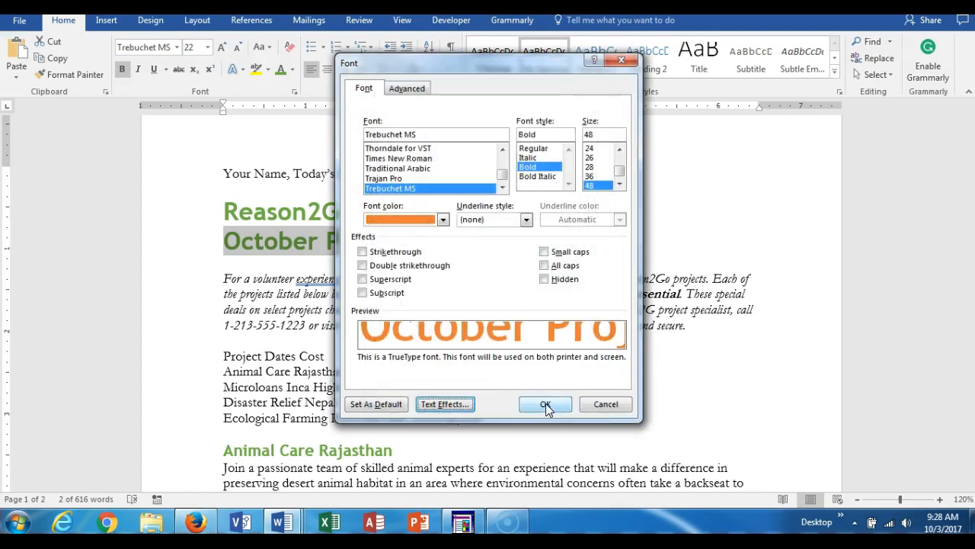
Step: Apply the title's font settings, then condense it to 80% character scale
left_click(546, 403)
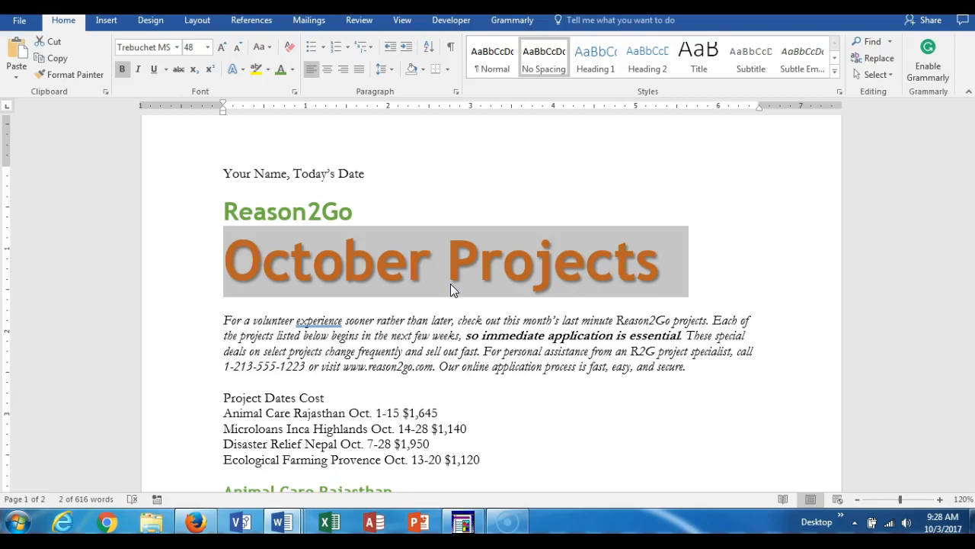
right_click(424, 270)
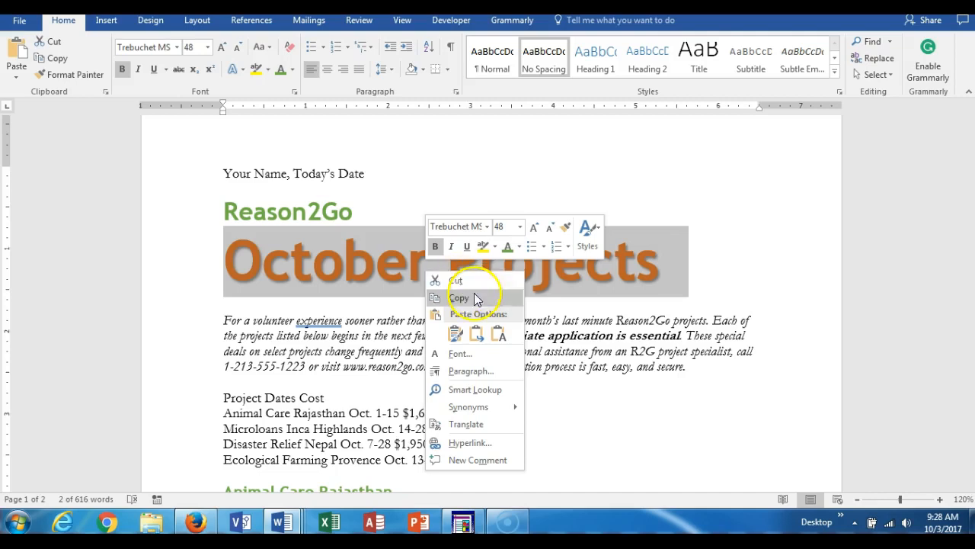
left_click(460, 354)
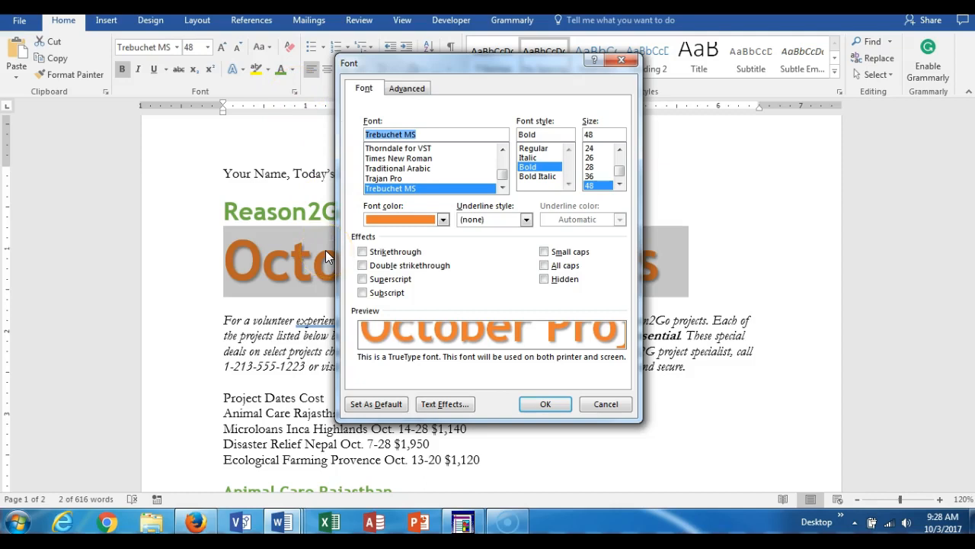
left_click(405, 88)
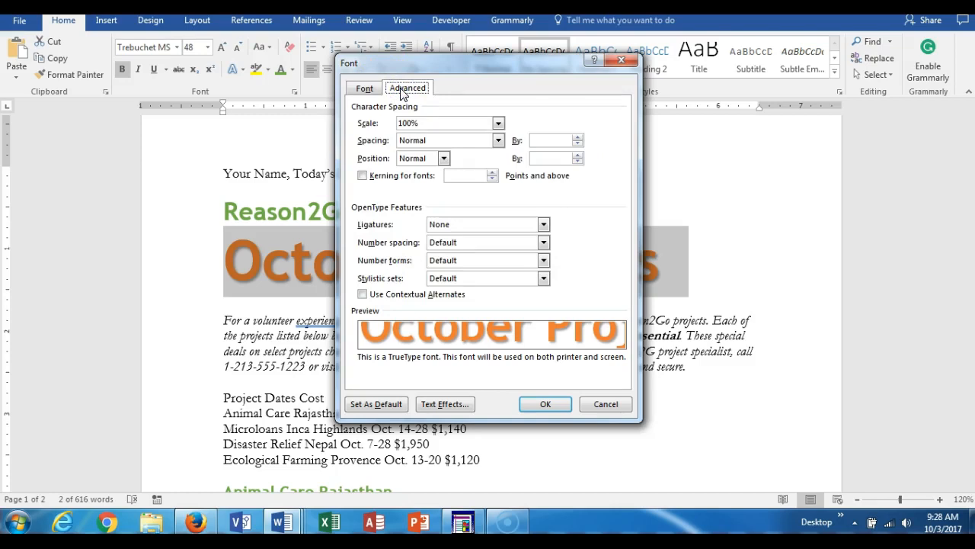
left_click(498, 123)
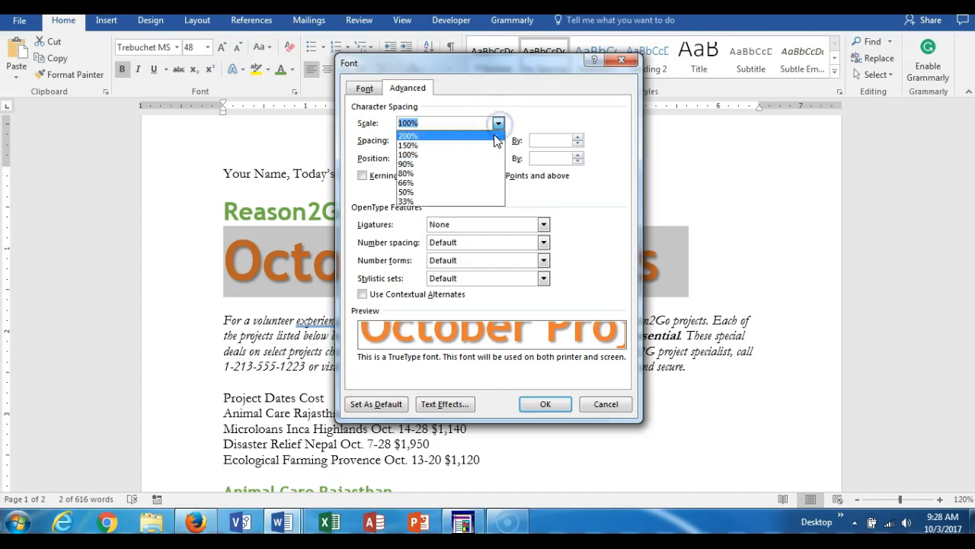
left_click(479, 173)
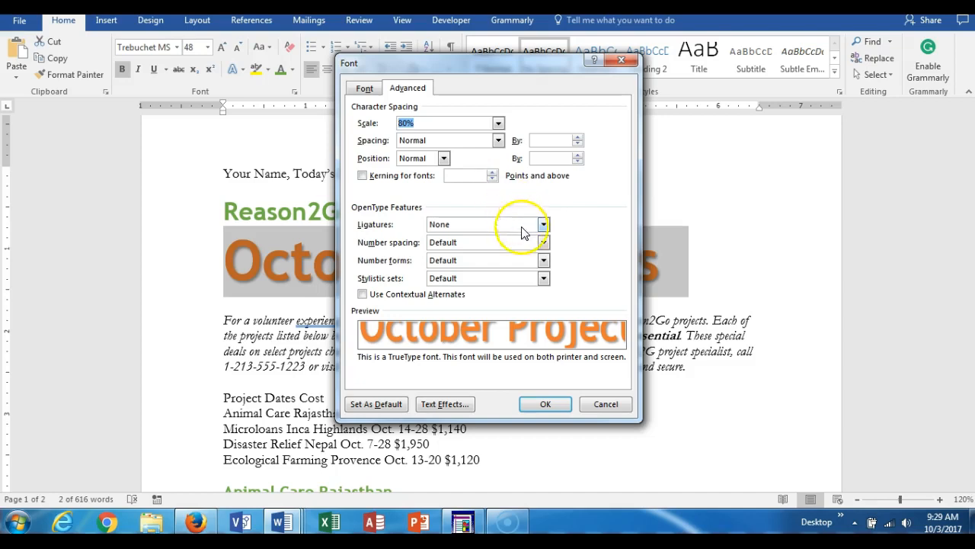
left_click(547, 405)
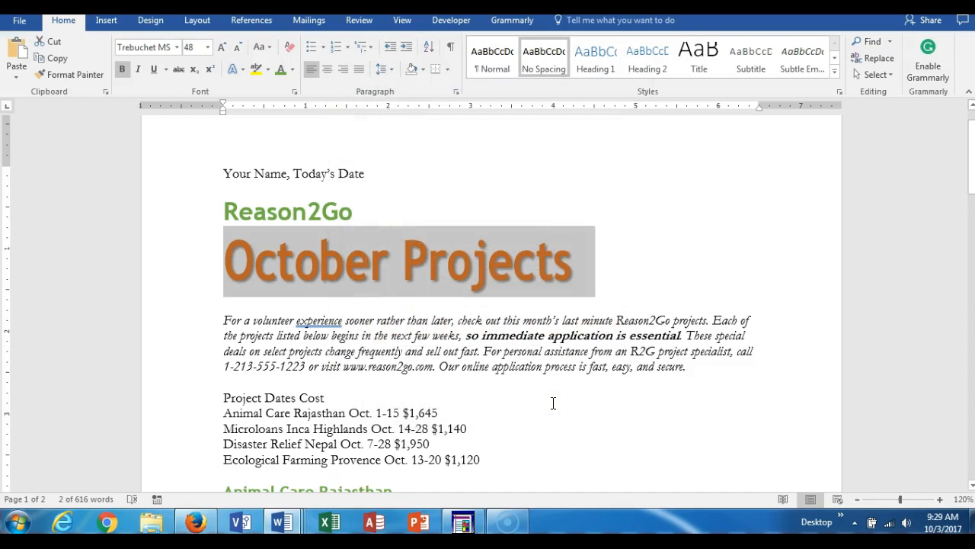
Step: Set the Wildlife Refuge heading font to Trebuchet MS
left_click(621, 267)
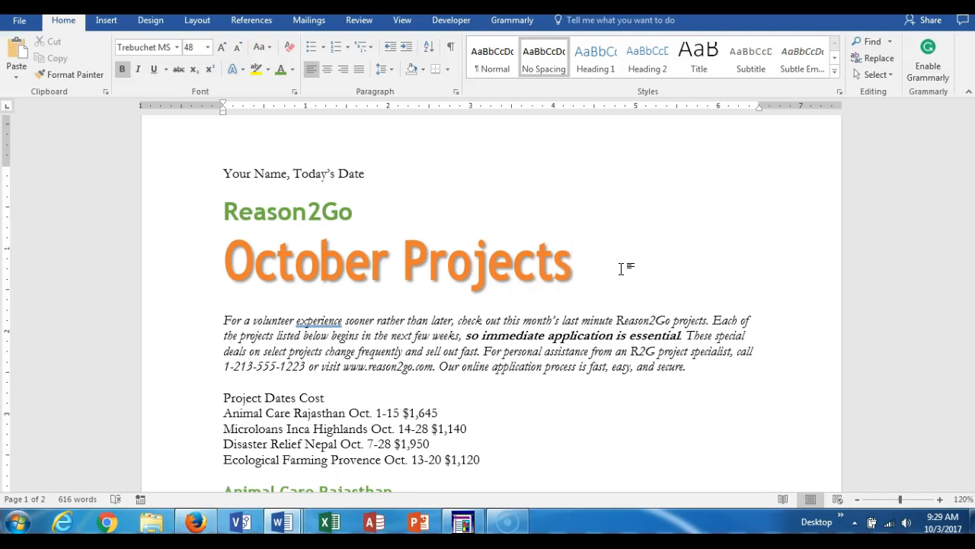
scroll(422, 364, "down", 5)
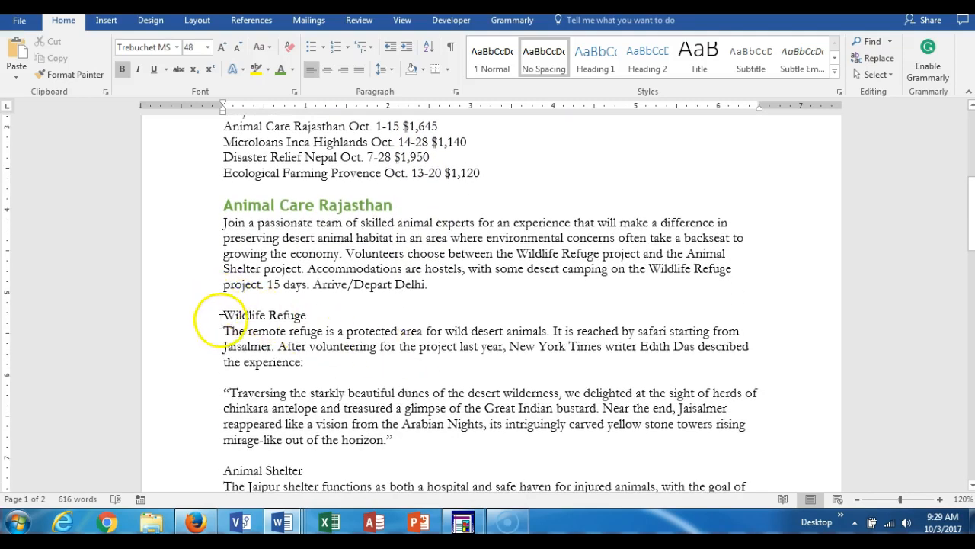
left_click(191, 319)
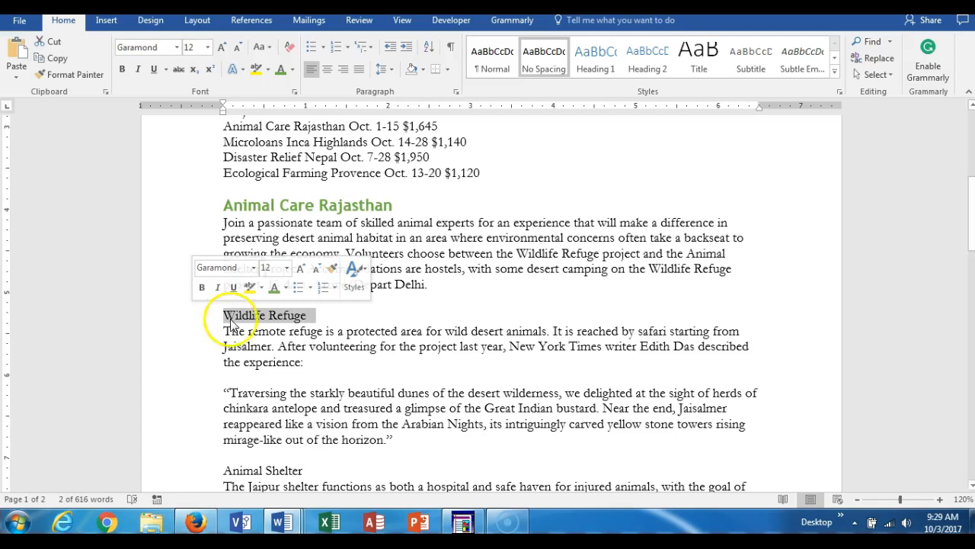
left_click(255, 269)
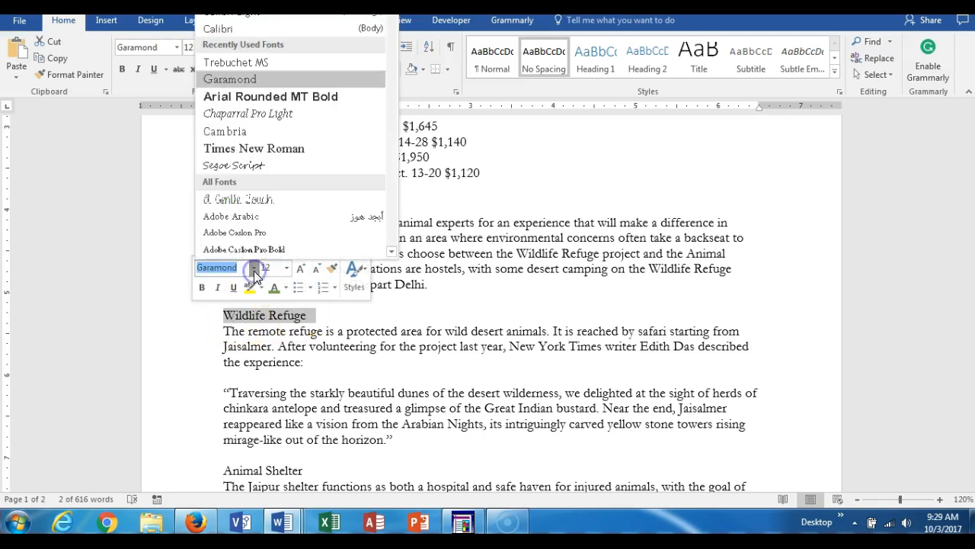
left_click(258, 63)
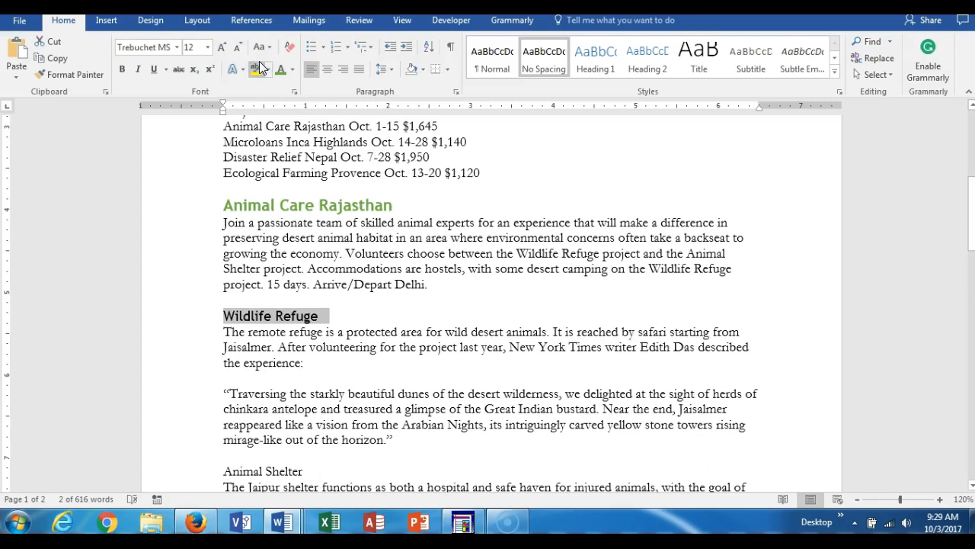
left_click(257, 68)
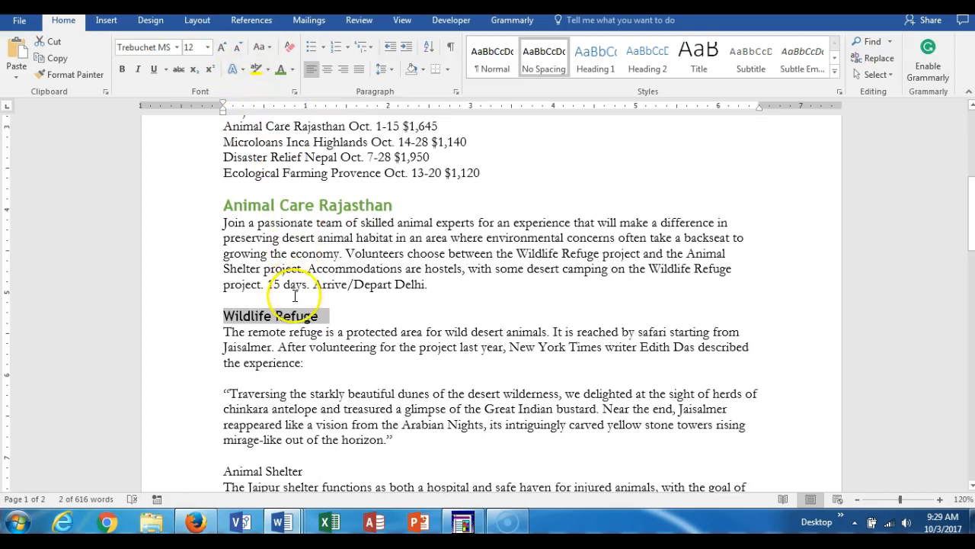
Step: Make the Wildlife Refuge heading bold, italic and Orange, Accent 2
right_click(283, 317)
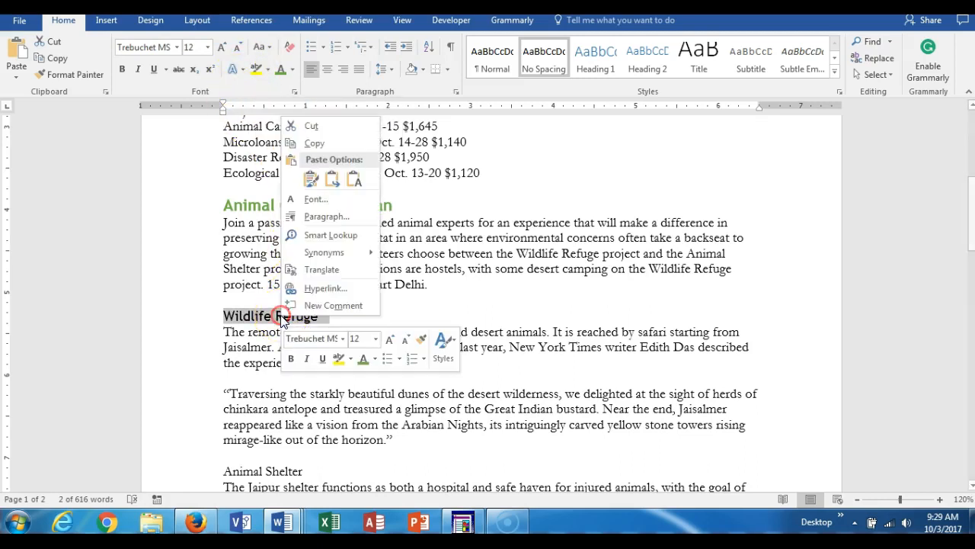
left_click(291, 362)
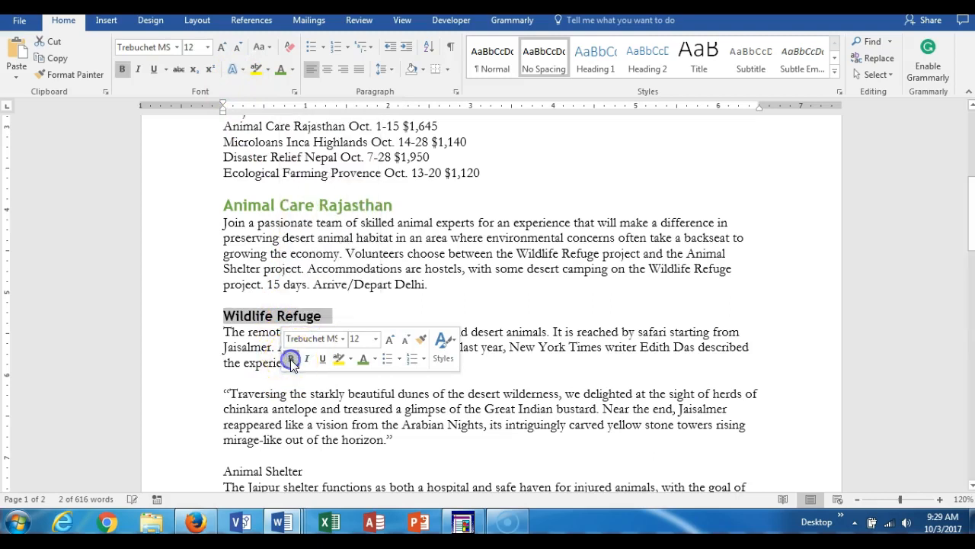
left_click(302, 360)
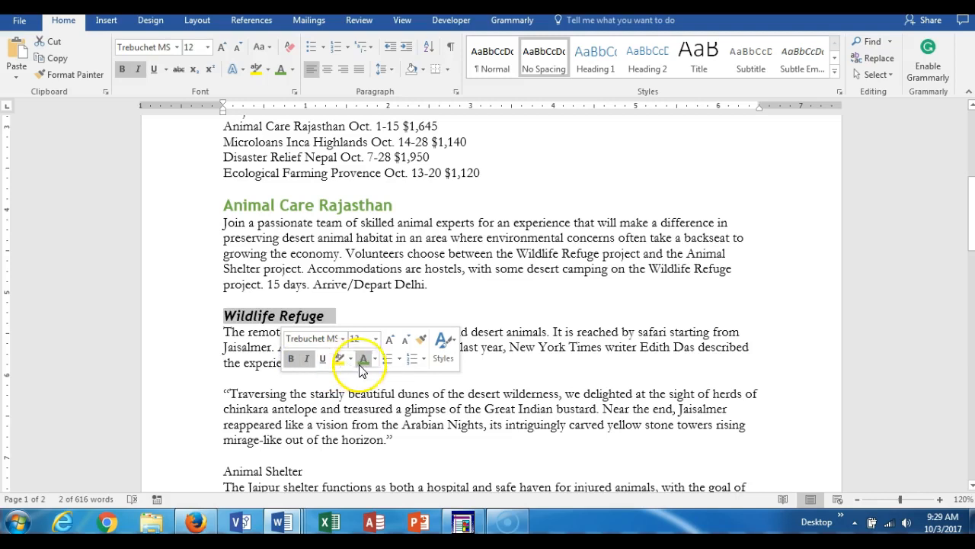
left_click(365, 356)
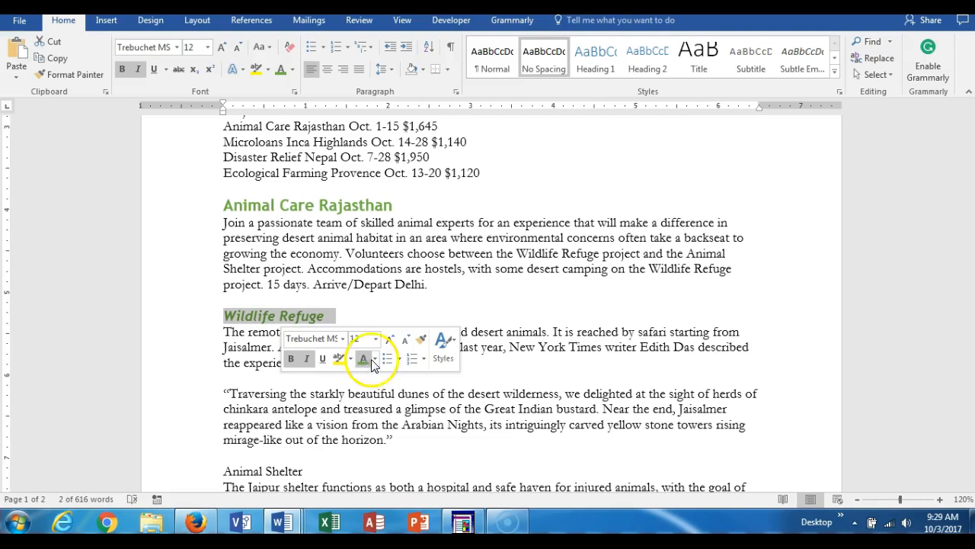
left_click(374, 359)
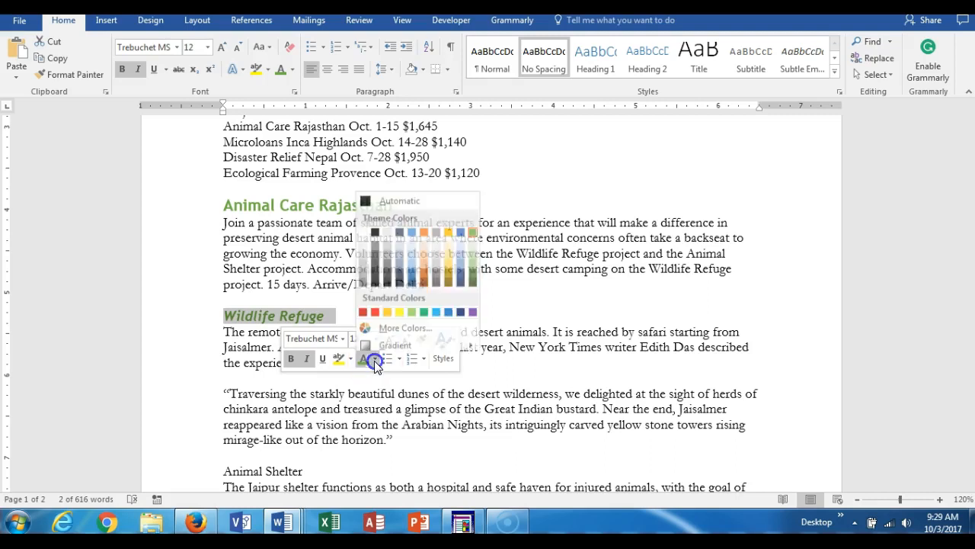
left_click(425, 225)
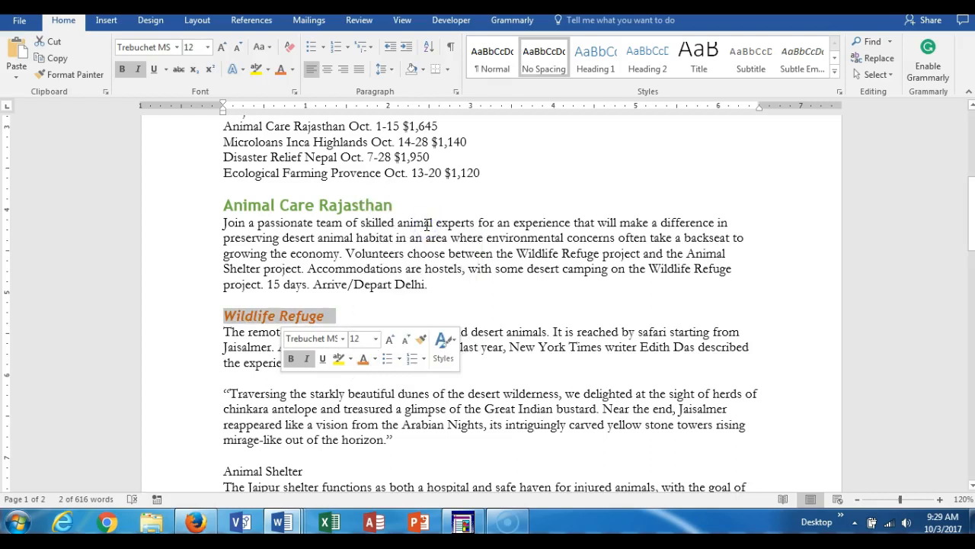
left_click(505, 298)
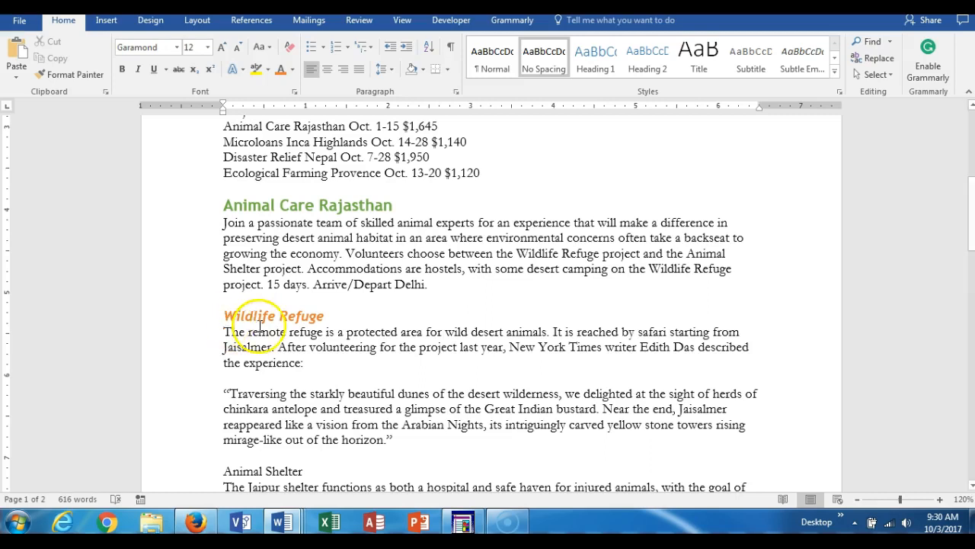
Step: Copy the Wildlife Refuge heading format onto the Animal Shelter heading with Format Painter
left_click(182, 326)
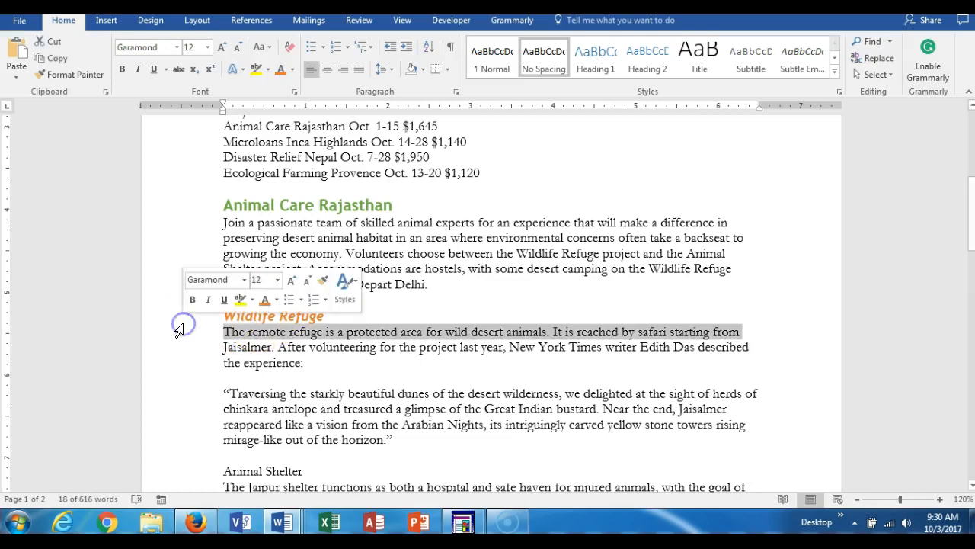
left_click(194, 320)
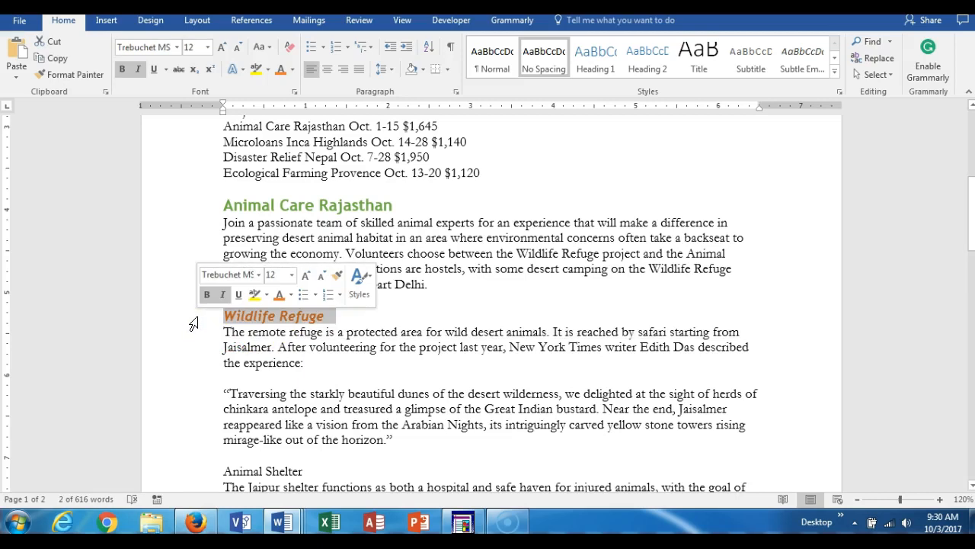
left_click(85, 76)
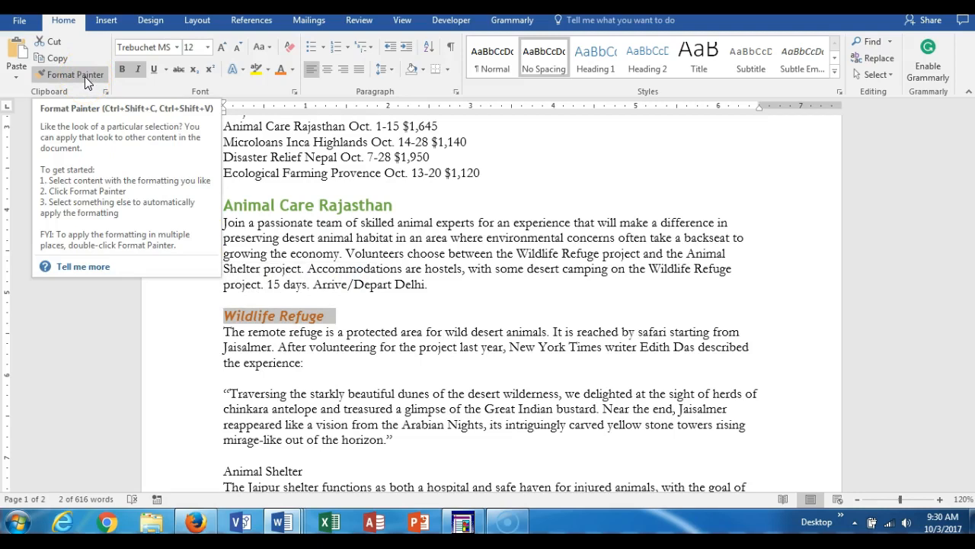
left_click(84, 76)
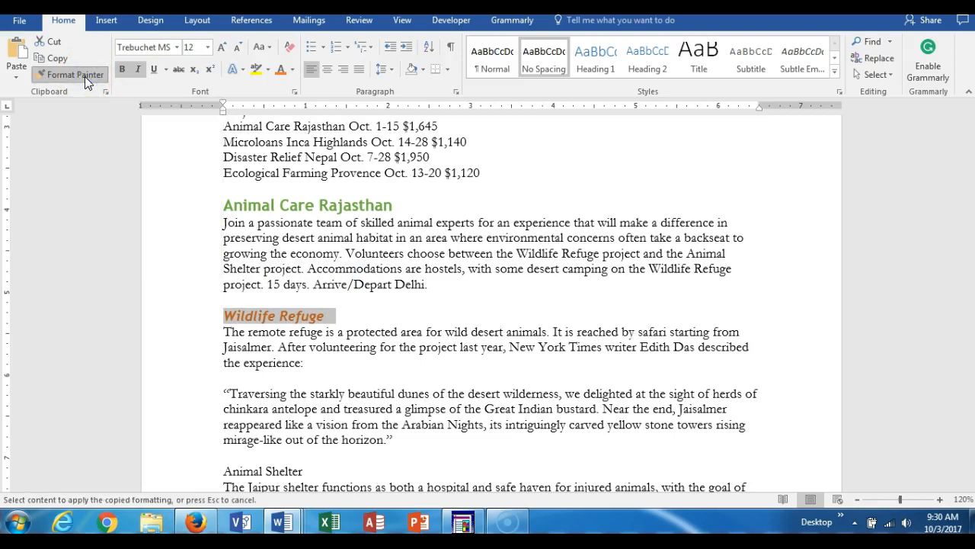
scroll(195, 369, "down", 2)
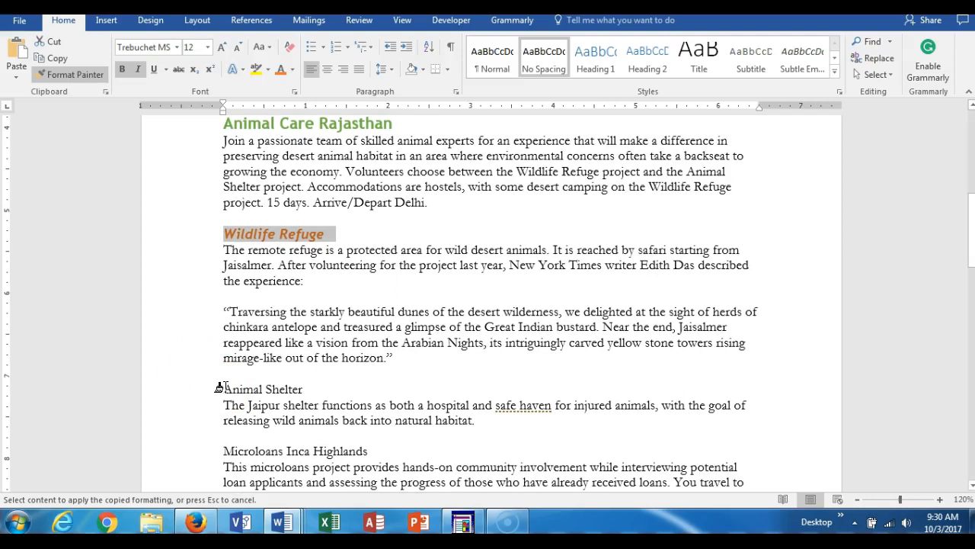
left_click(222, 388)
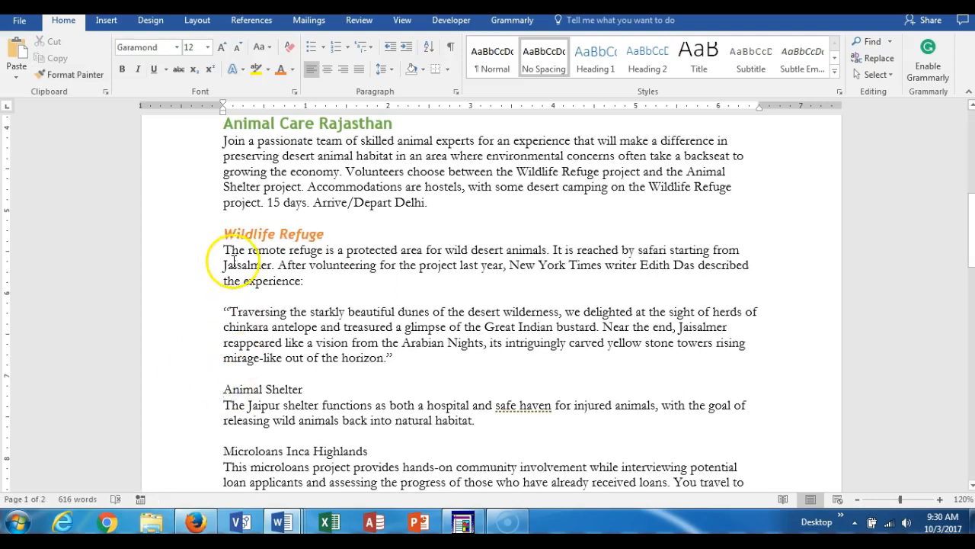
left_click(180, 238)
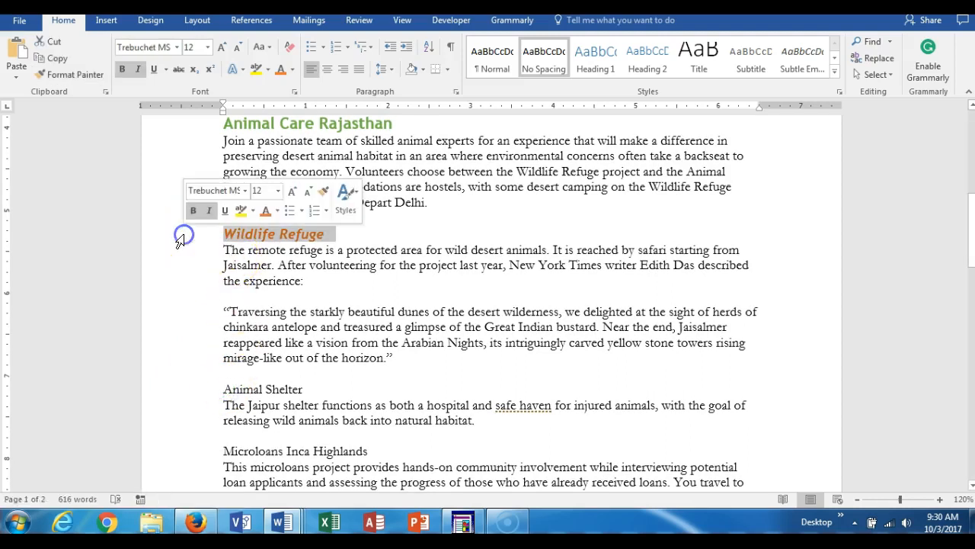
left_click(84, 75)
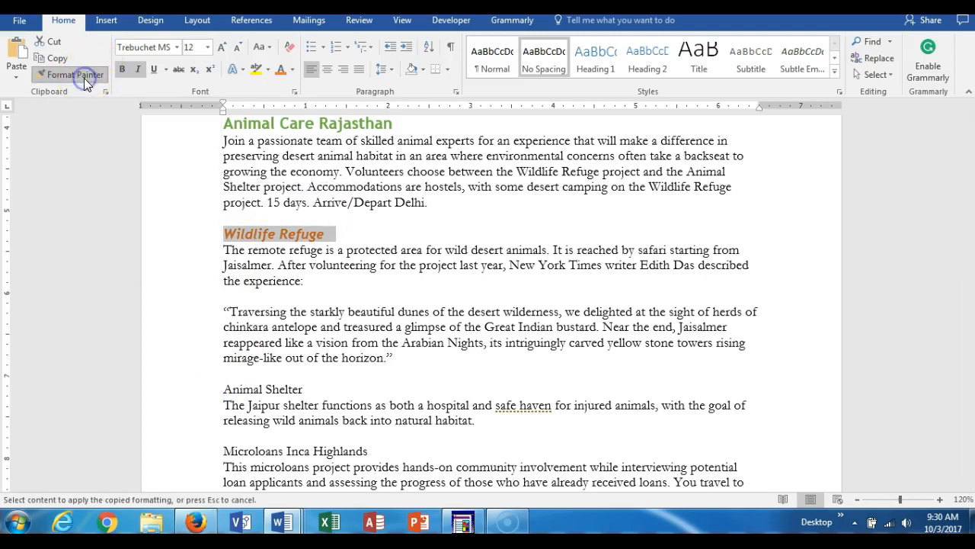
left_click_drag(221, 389, 312, 389)
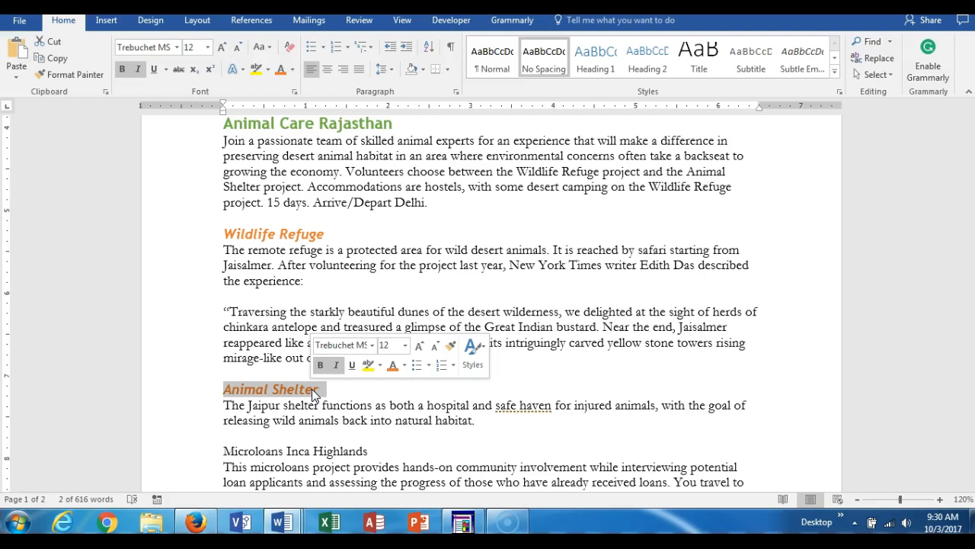
Step: Paint the same format onto Microloans Inca Highlands, Disaster Relief Nepal and Ecological Farming Provence
left_click(177, 239)
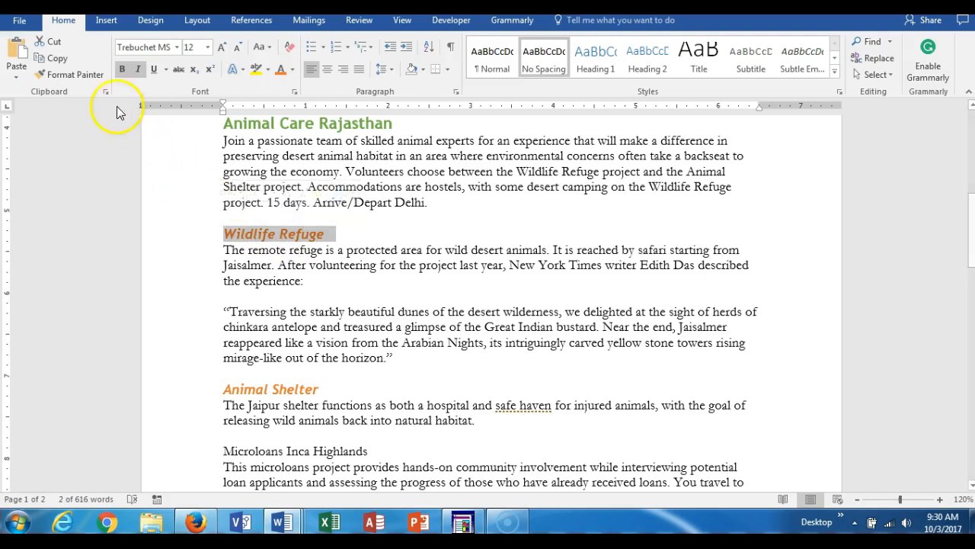
left_click(88, 74)
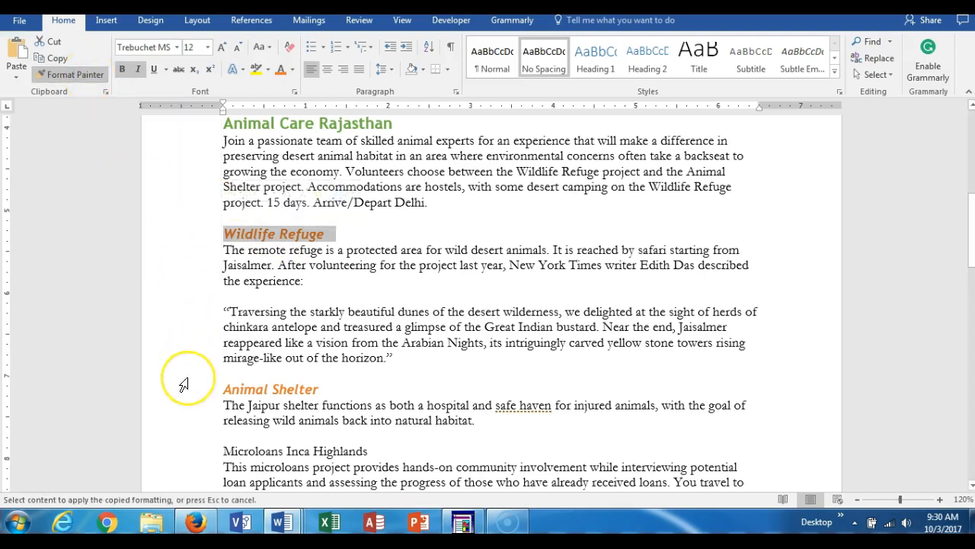
scroll(182, 384, "down", 2)
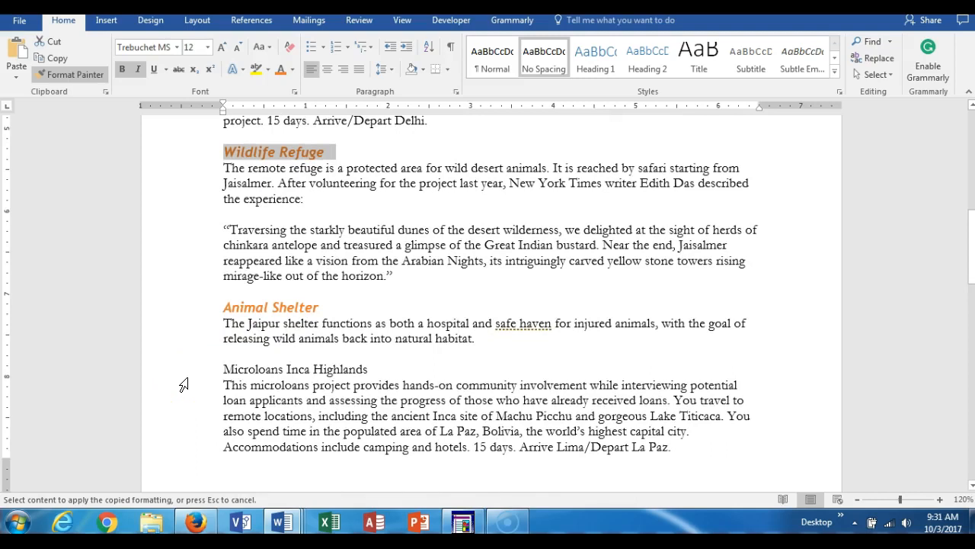
scroll(183, 385, "down", 2)
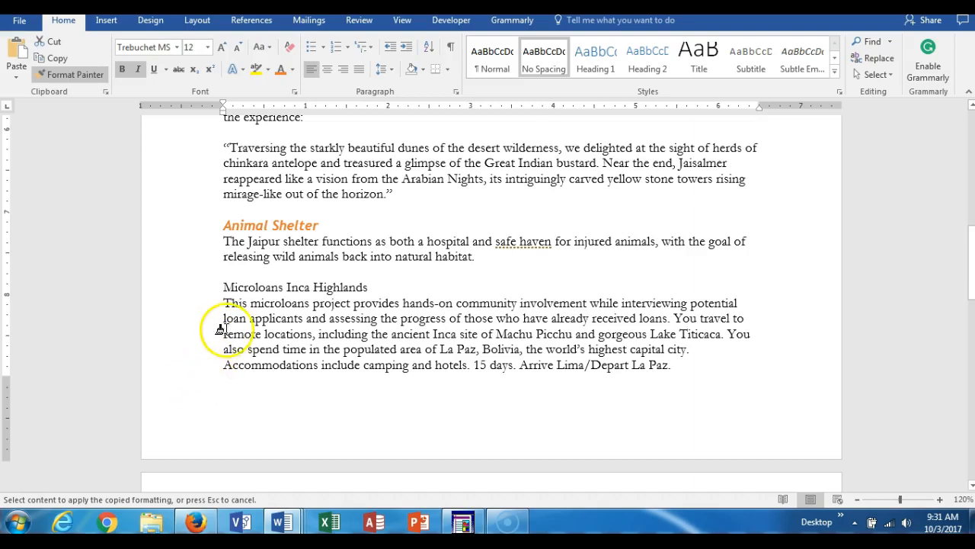
left_click_drag(218, 287, 358, 288)
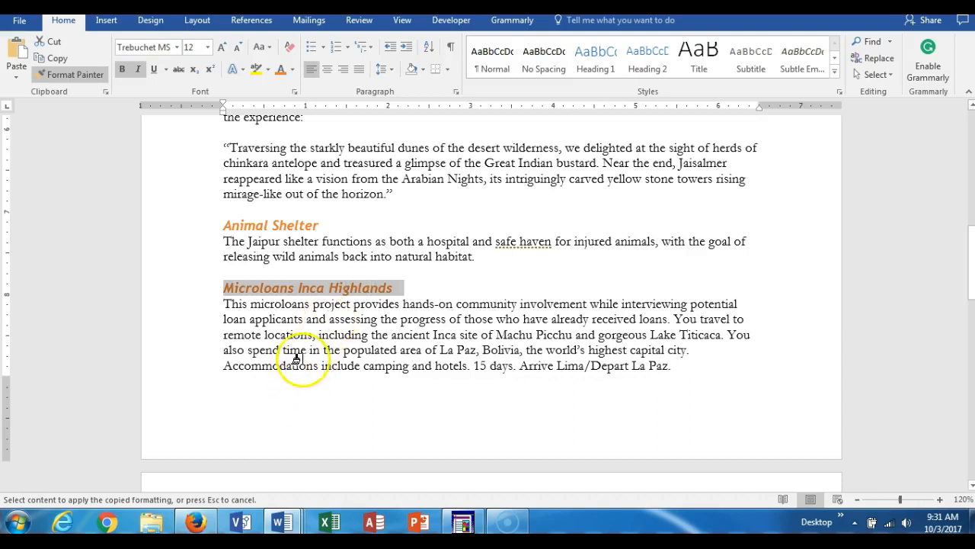
scroll(311, 353, "down", 4)
scroll(307, 354, "down", 3)
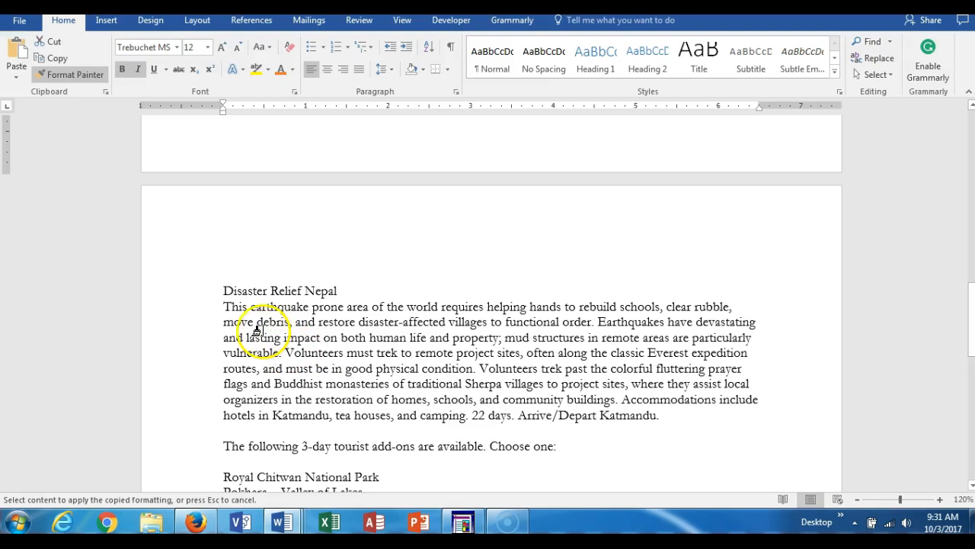
left_click_drag(222, 290, 333, 295)
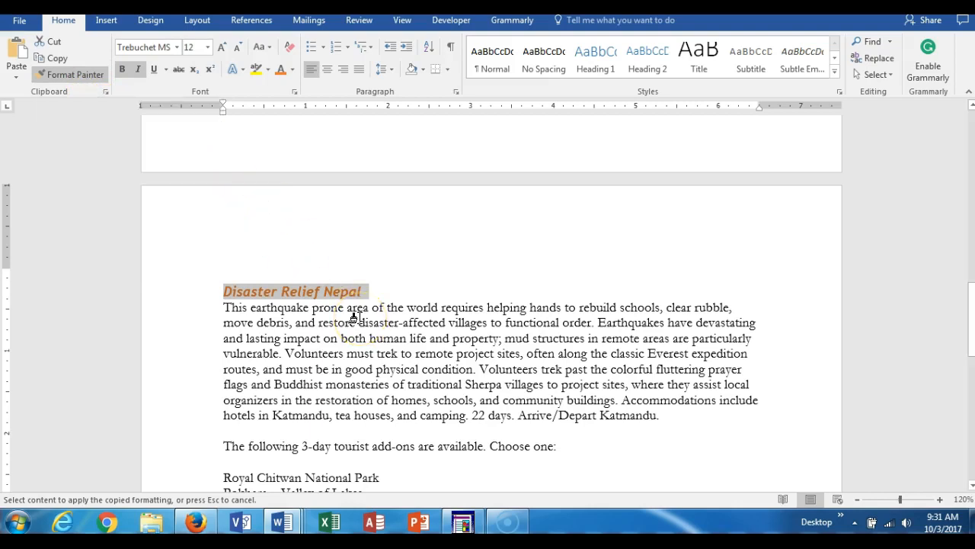
scroll(348, 342, "down", 5)
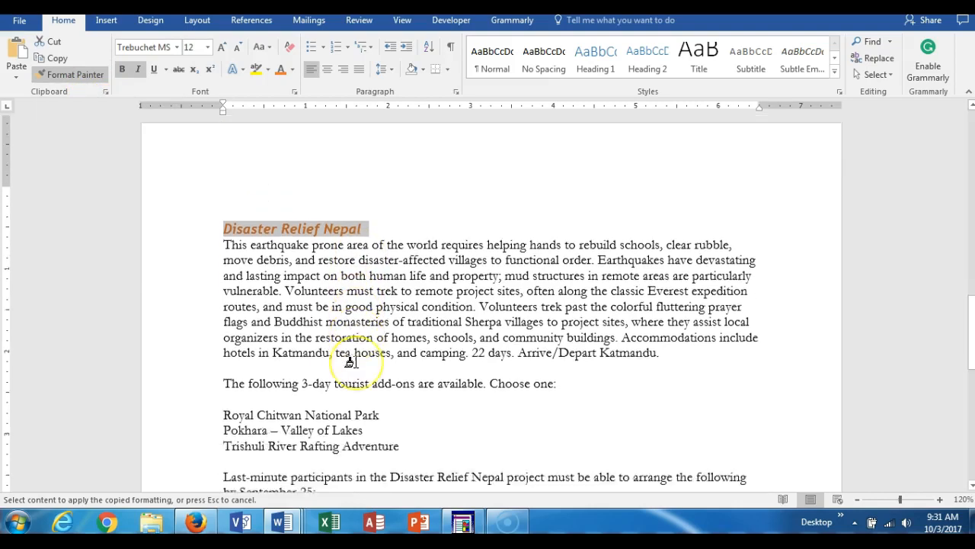
scroll(348, 359, "down", 2)
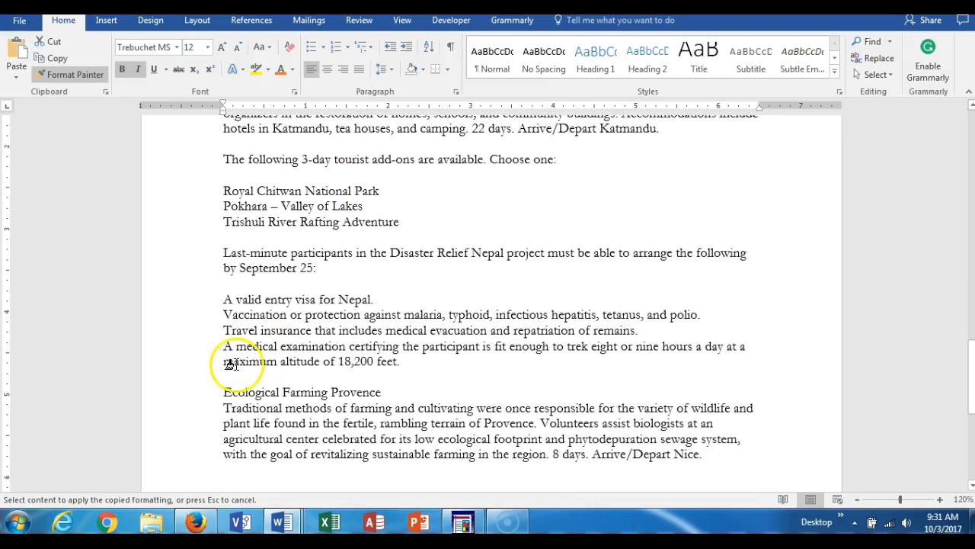
left_click_drag(239, 388, 404, 394)
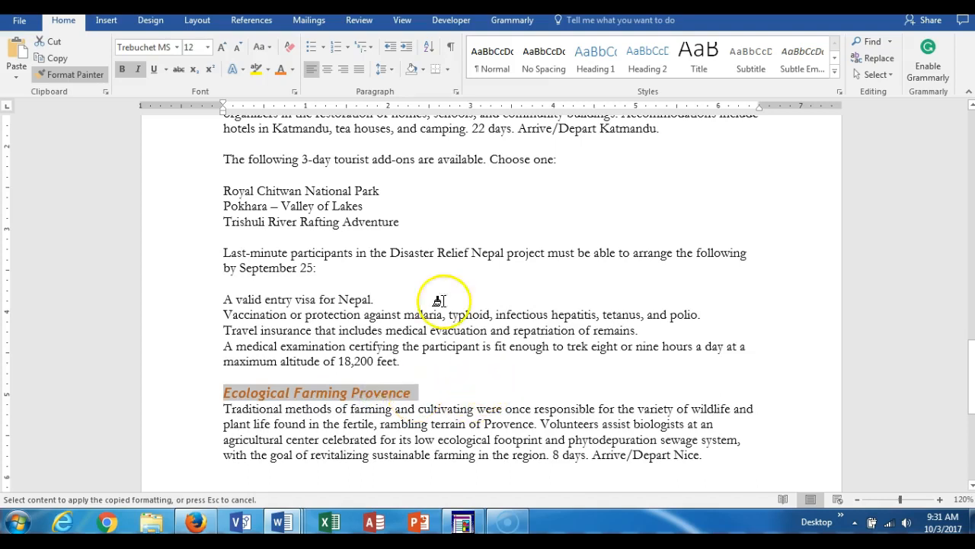
left_click(90, 75)
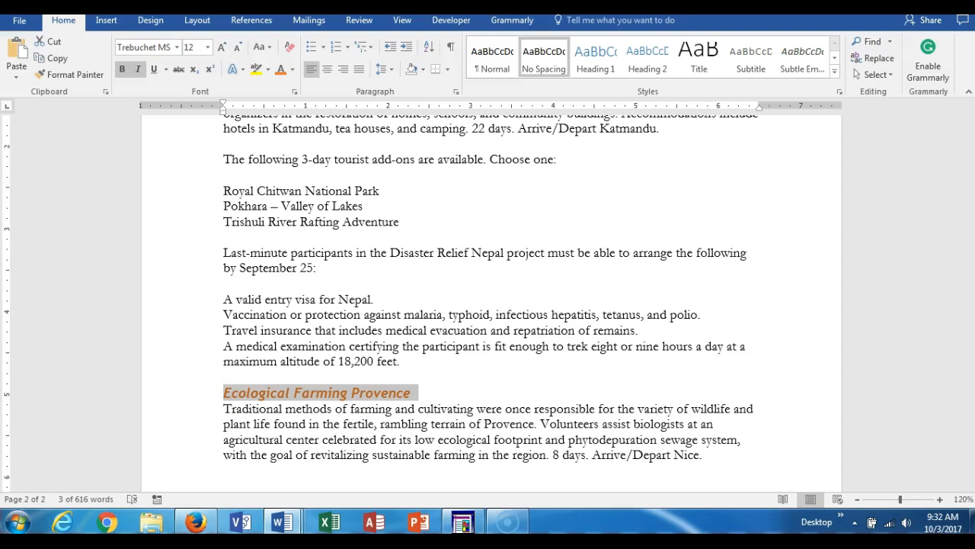
Step: Jump to the top of the flyer and turn on paragraph and space marks
key("ctrl+Home")
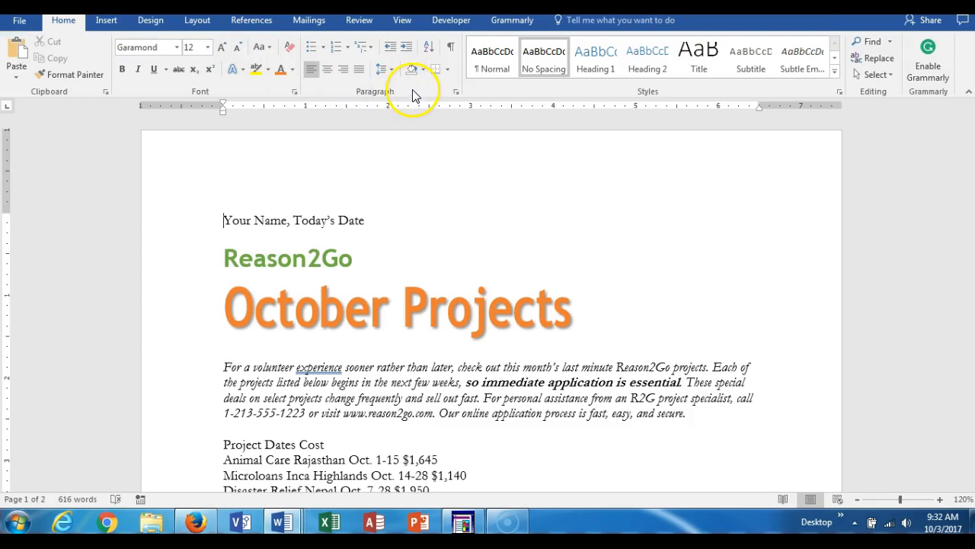
left_click(452, 48)
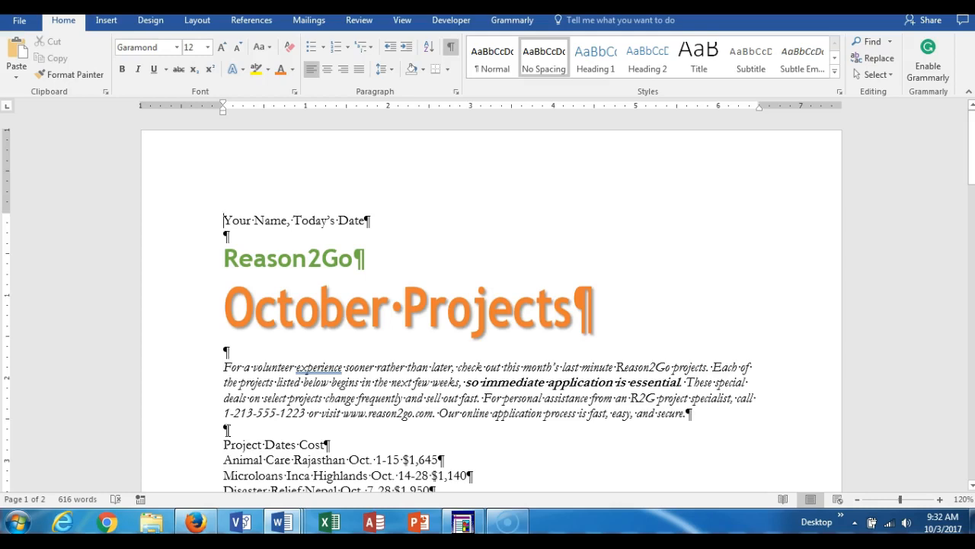
Step: Give the italic introductory paragraph 1.15 line spacing
left_click(229, 425)
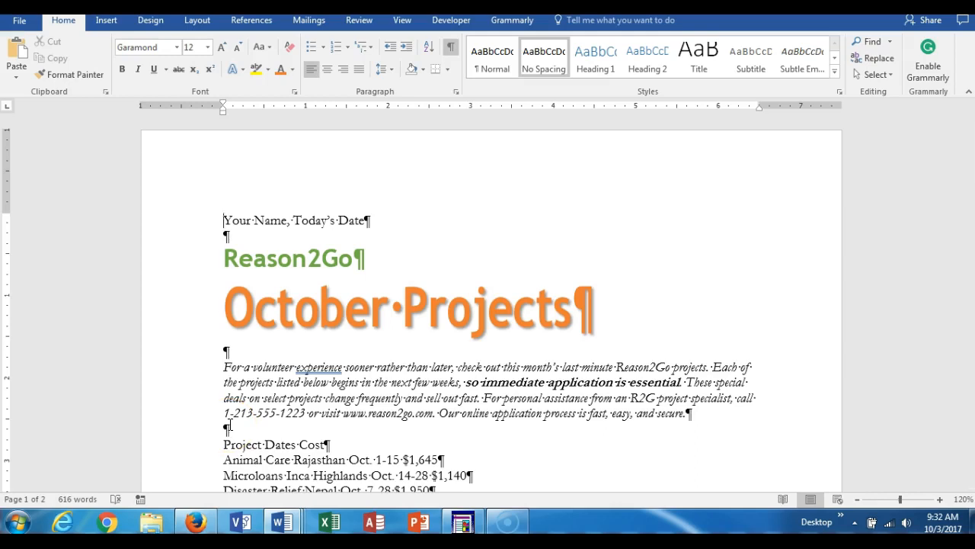
left_click(290, 408)
left_click(293, 392)
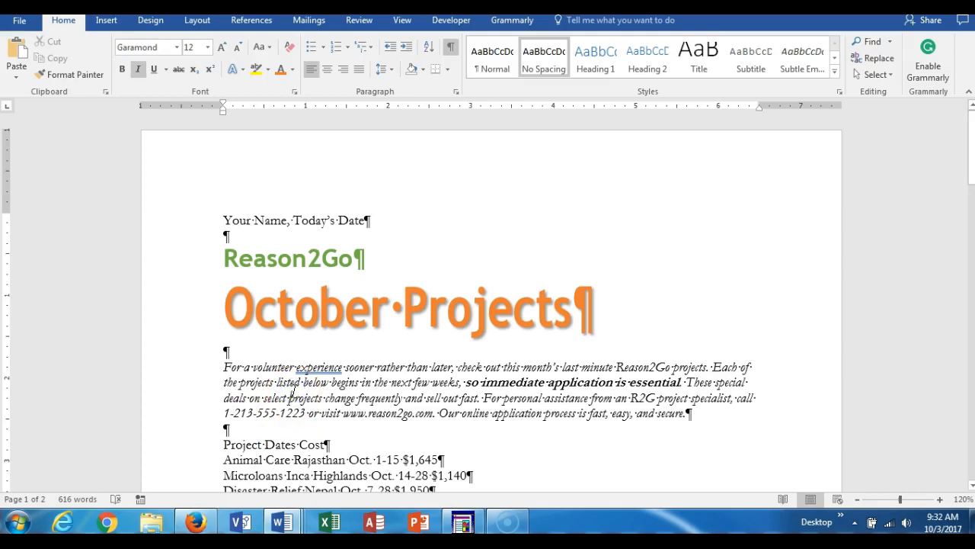
left_click(333, 300)
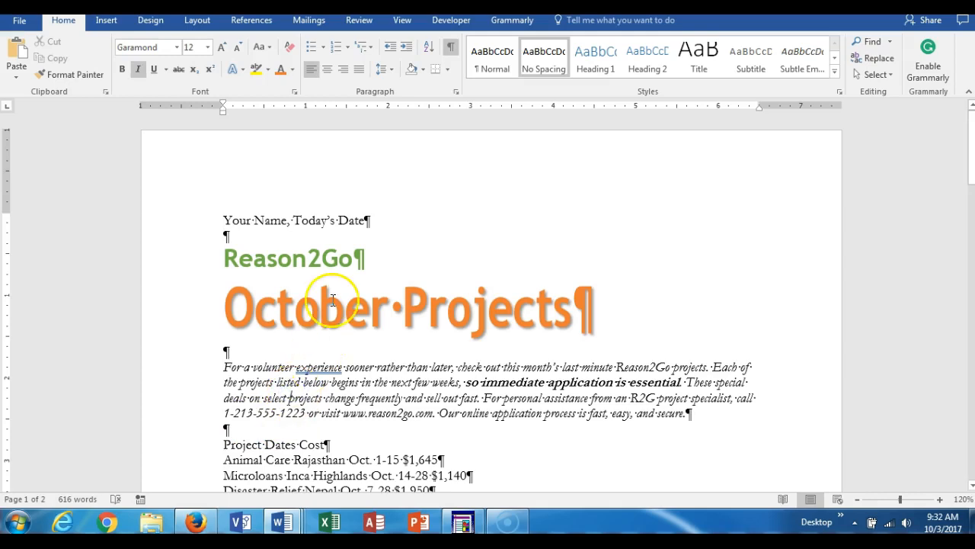
left_click(392, 72)
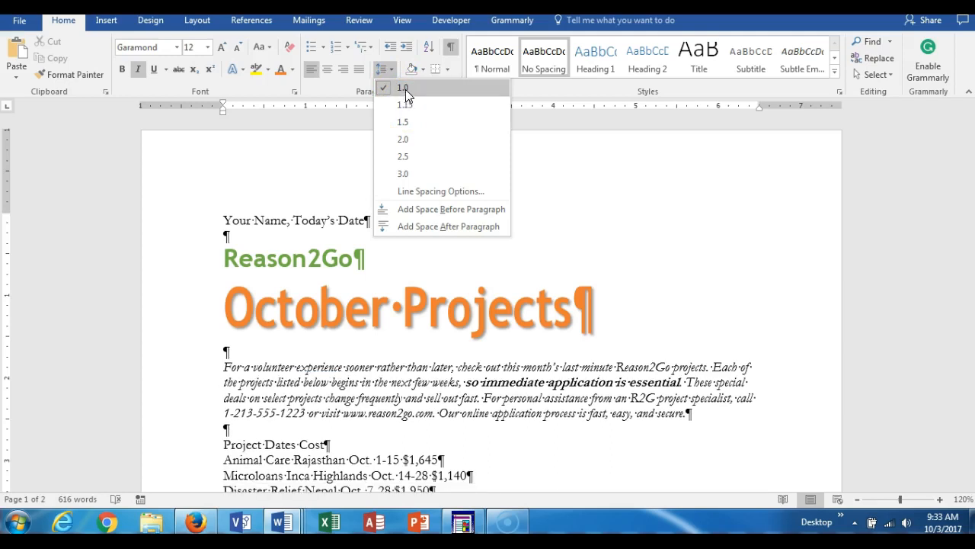
left_click(406, 104)
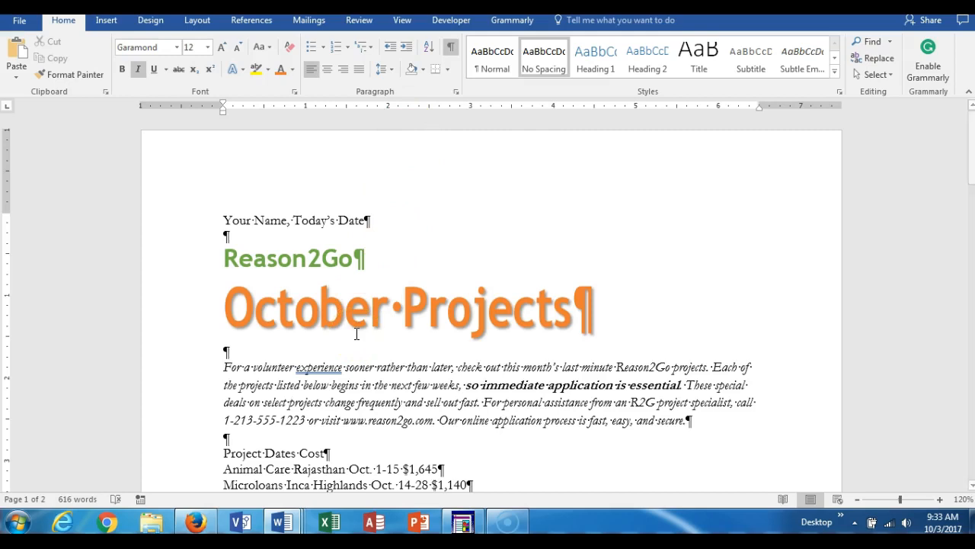
scroll(361, 396, "down", 3)
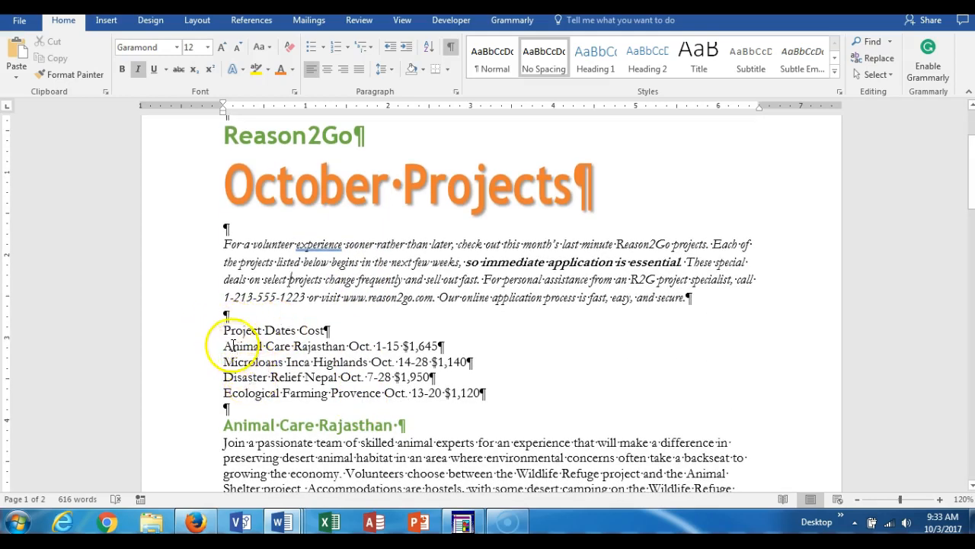
Step: Space the five Project/Dates/Cost list lines at 1.5 and deselect them
left_click_drag(225, 328, 490, 396)
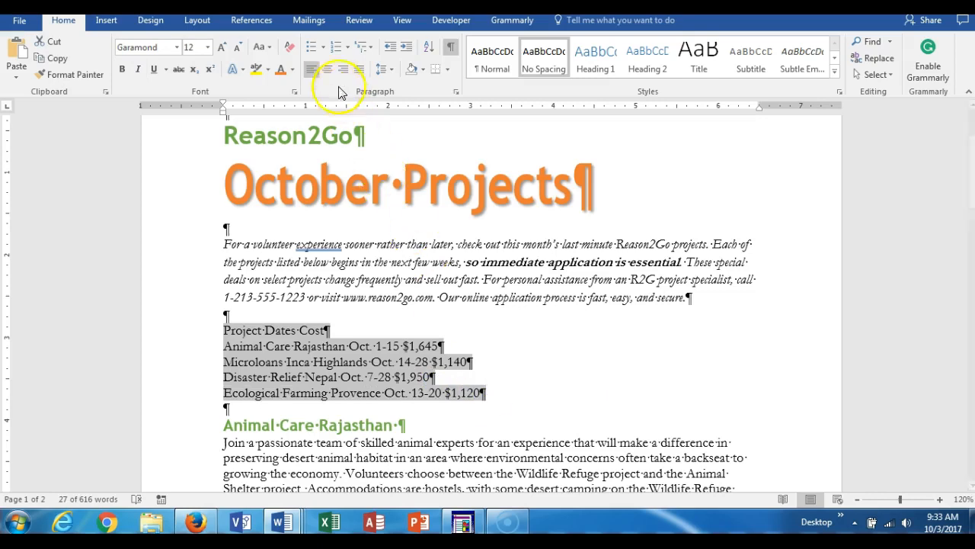
left_click(387, 69)
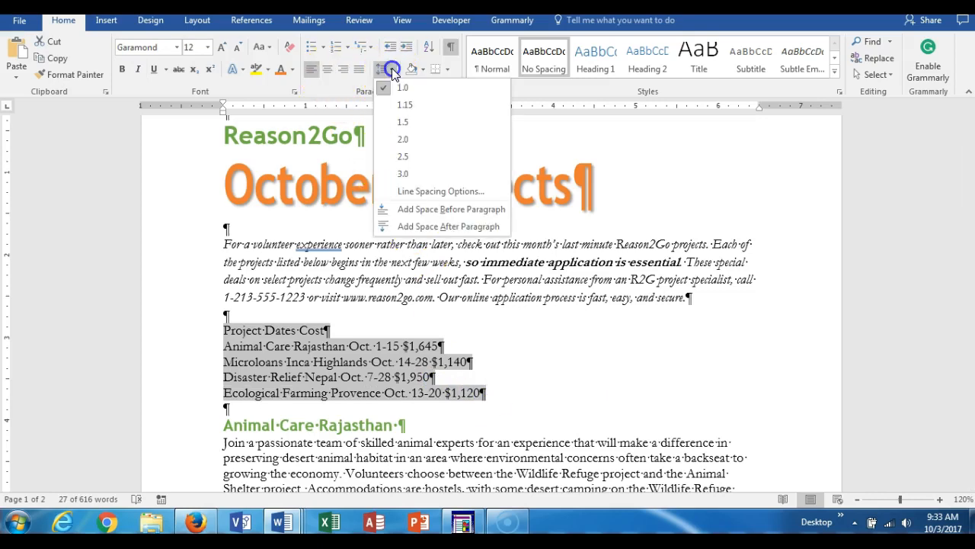
left_click(403, 124)
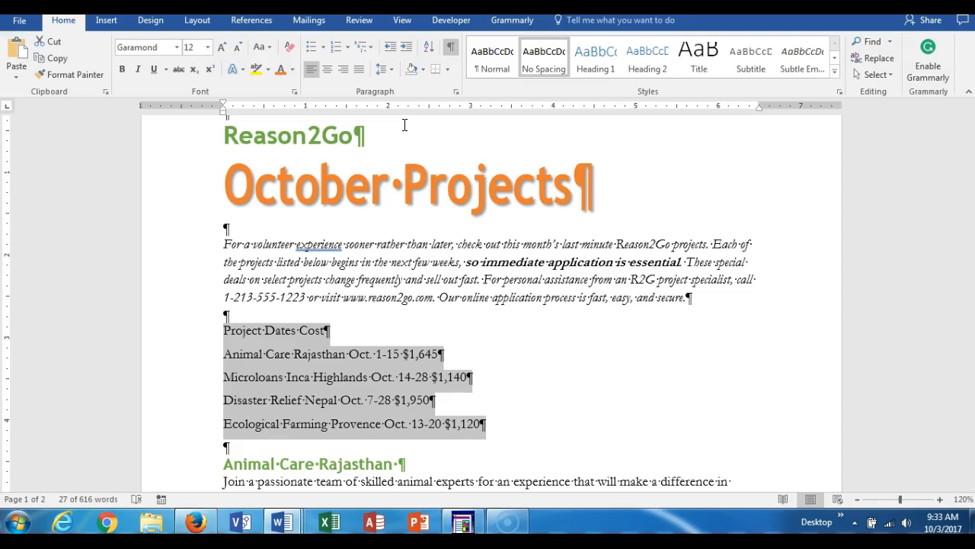
scroll(388, 257, "down", 3)
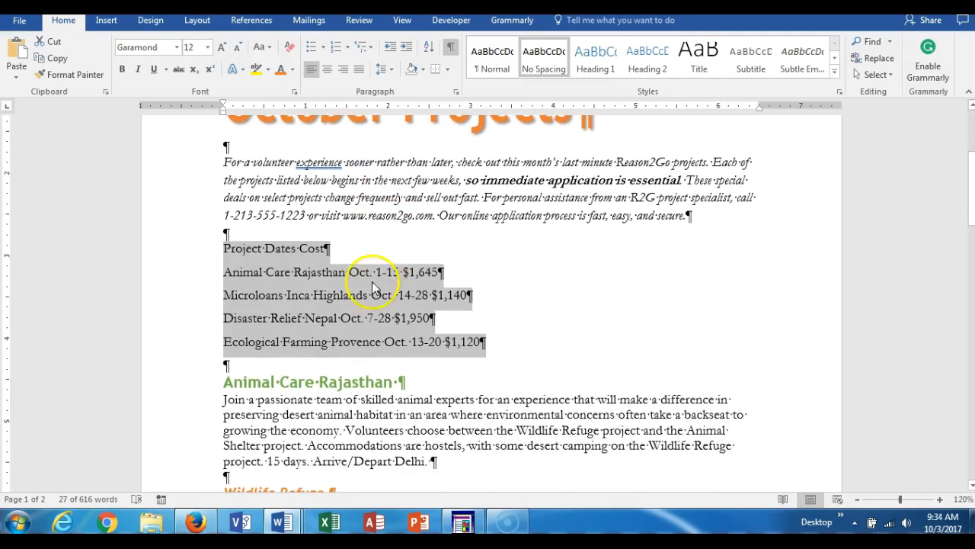
left_click(242, 383)
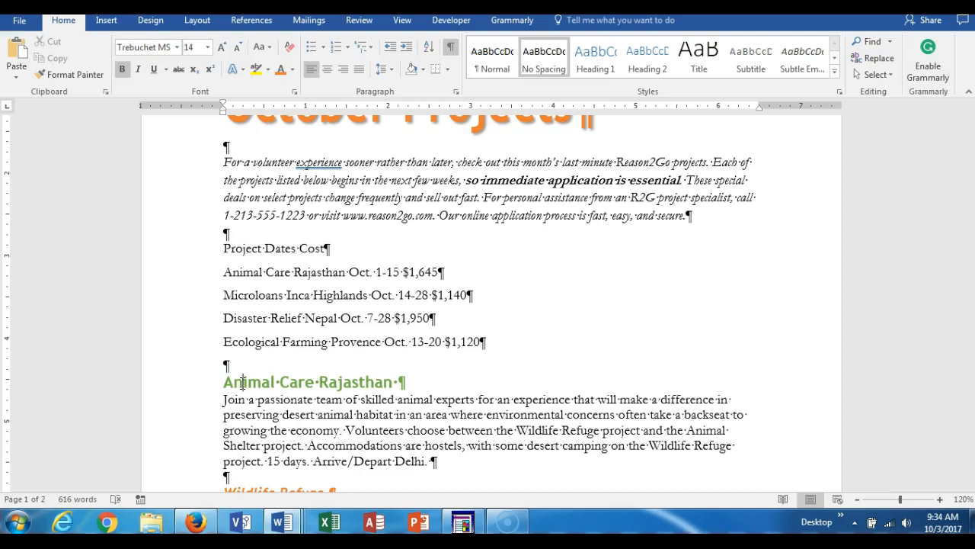
Step: Add 6 pt of space after the current heading using the Layout settings
left_click(197, 21)
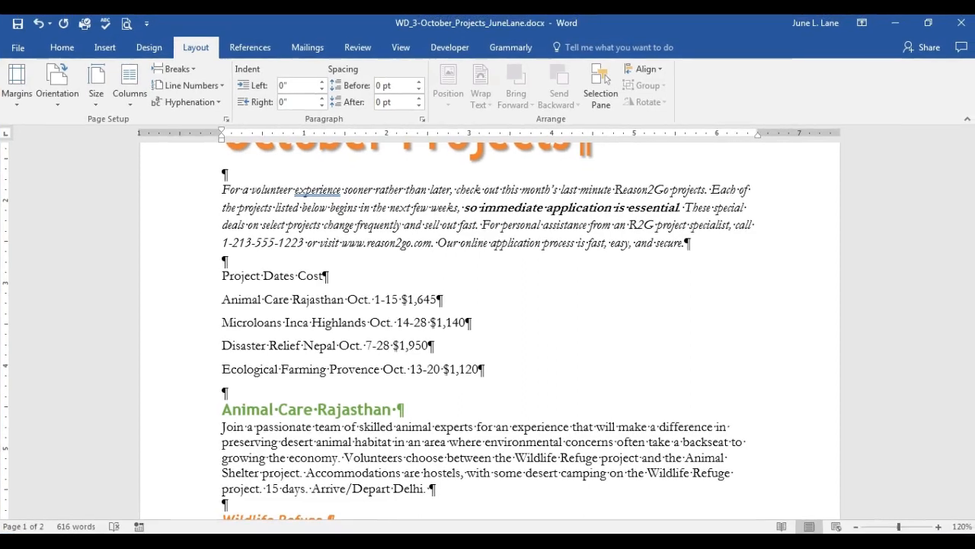
left_click(245, 76)
left_click(201, 48)
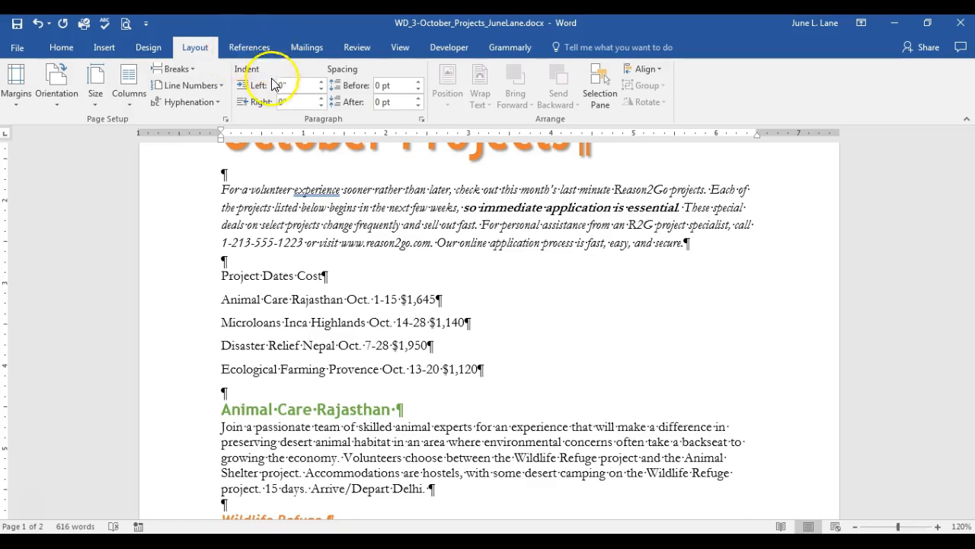
left_click(294, 81)
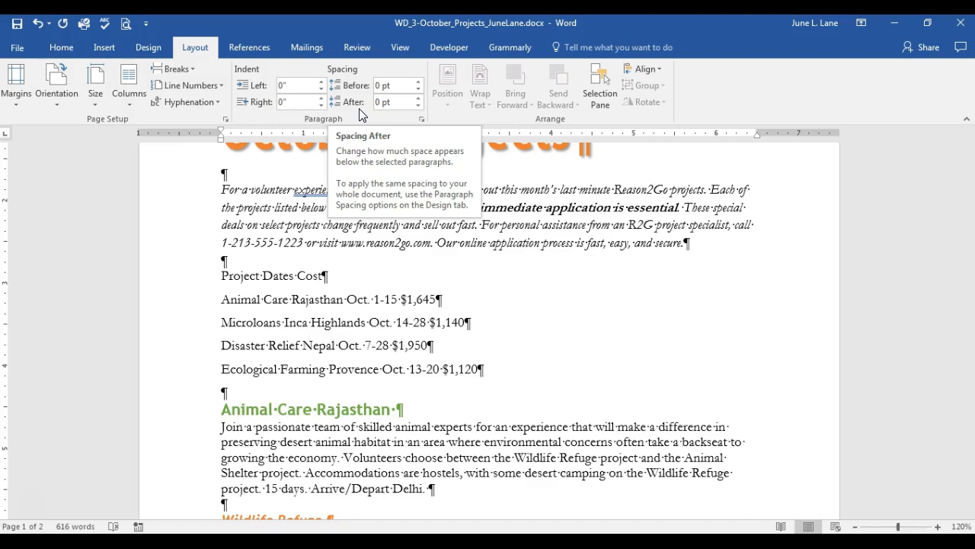
left_click(419, 89)
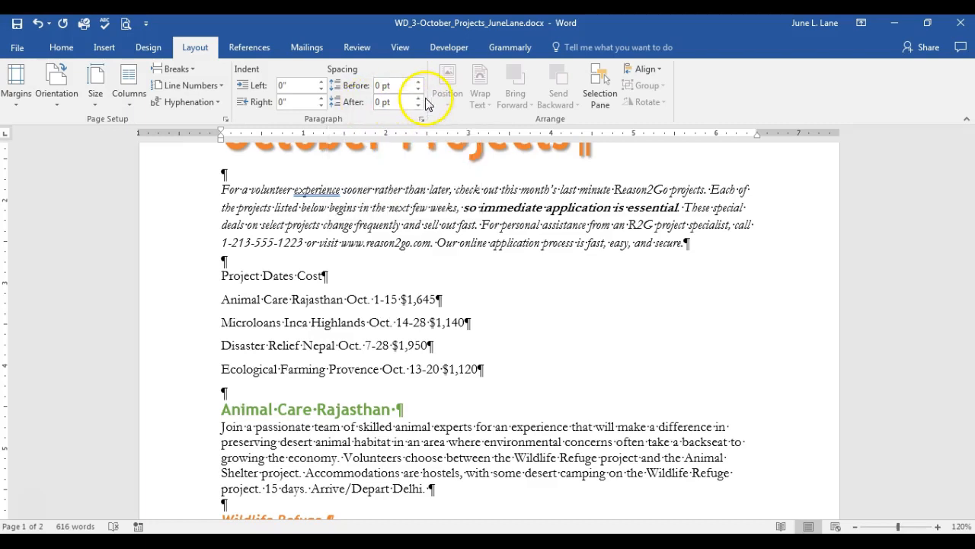
left_click(418, 98)
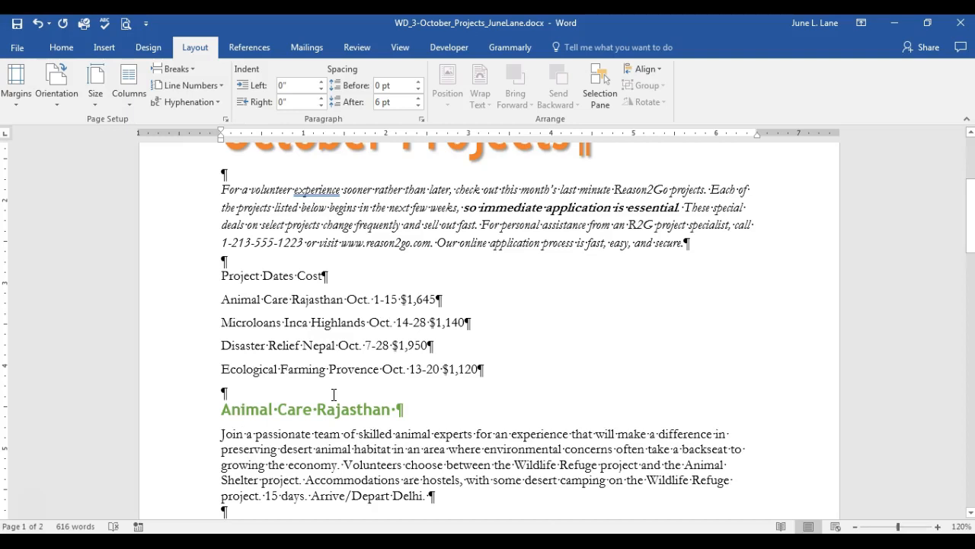
Step: Scroll down and place the cursor in the Microloans Inca Highlands heading
scroll(334, 394, "down", 5)
scroll(333, 394, "down", 7)
left_click(331, 289)
left_click(320, 258)
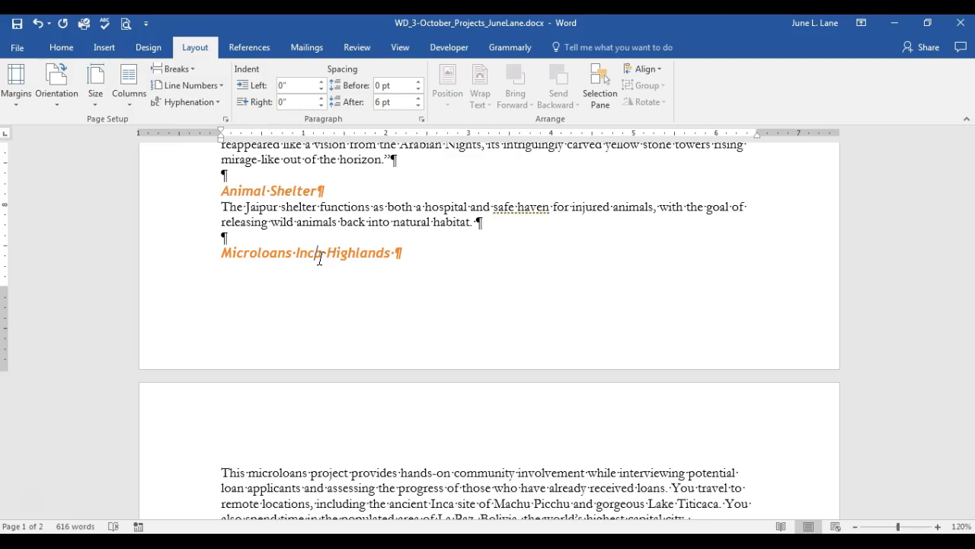
Step: Zoom back to 120% and select the whole Disaster Relief Nepal heading
scroll(320, 259, "down", 1)
scroll(321, 259, "down", 1)
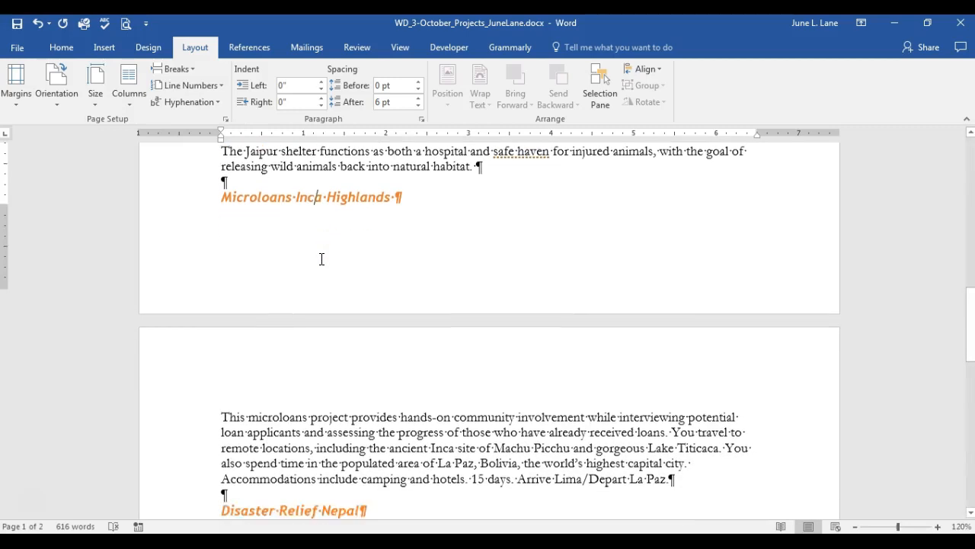
scroll(321, 259, "down", 4)
left_click(235, 320)
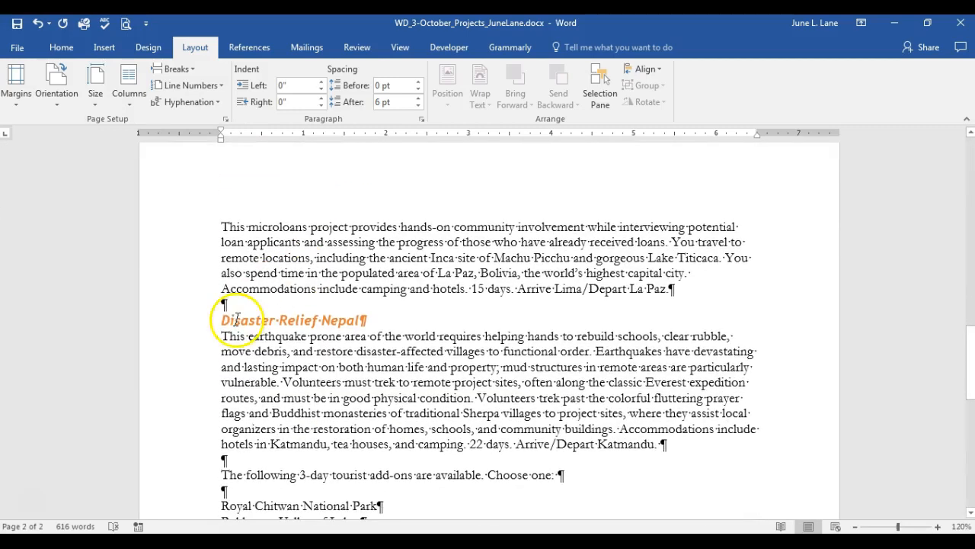
left_click_drag(223, 320, 364, 320)
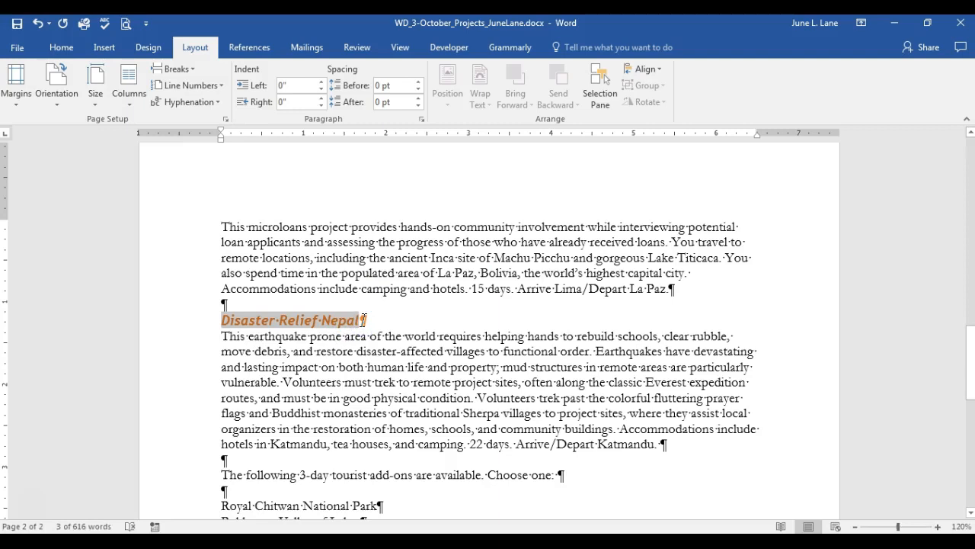
scroll(367, 335, "down", 1)
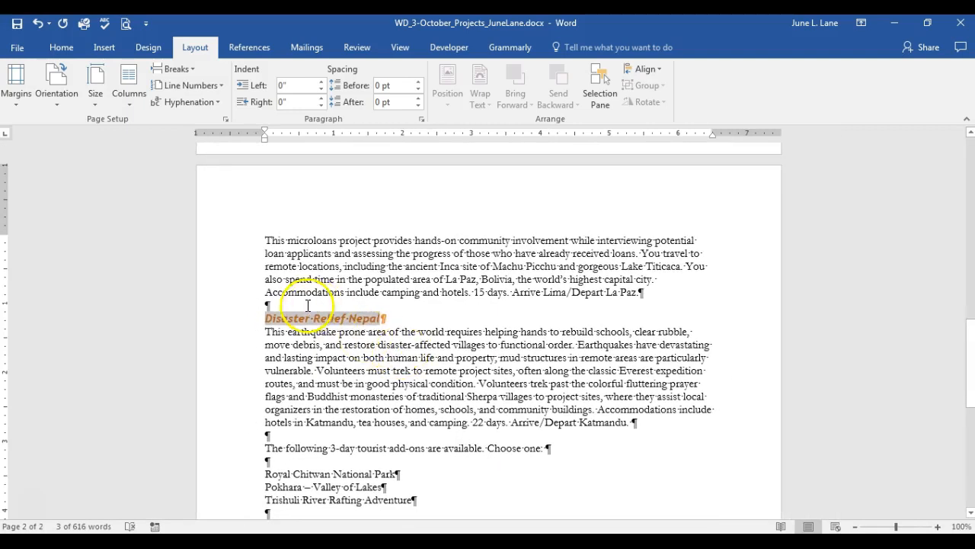
scroll(566, 371, "down", 1)
scroll(566, 371, "down", 1)
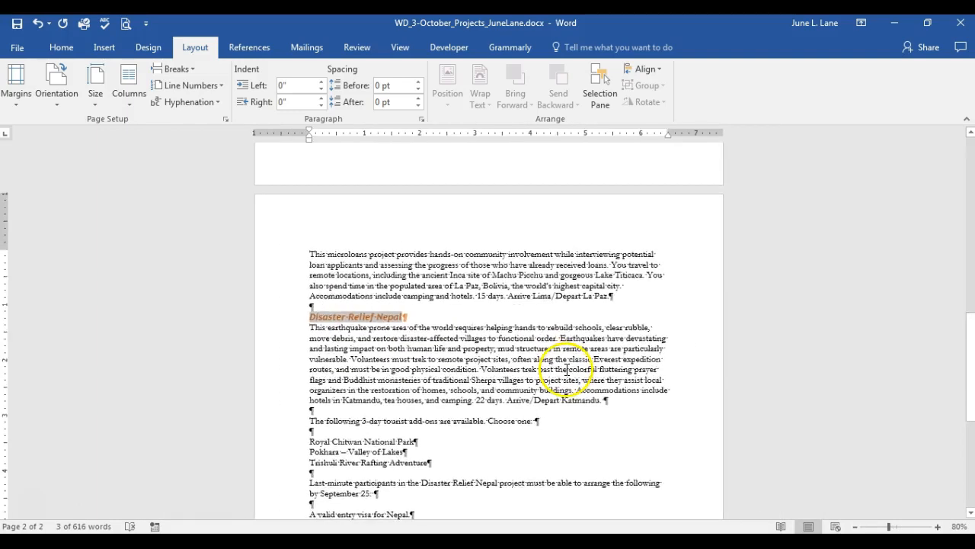
scroll(571, 366, "up", 2)
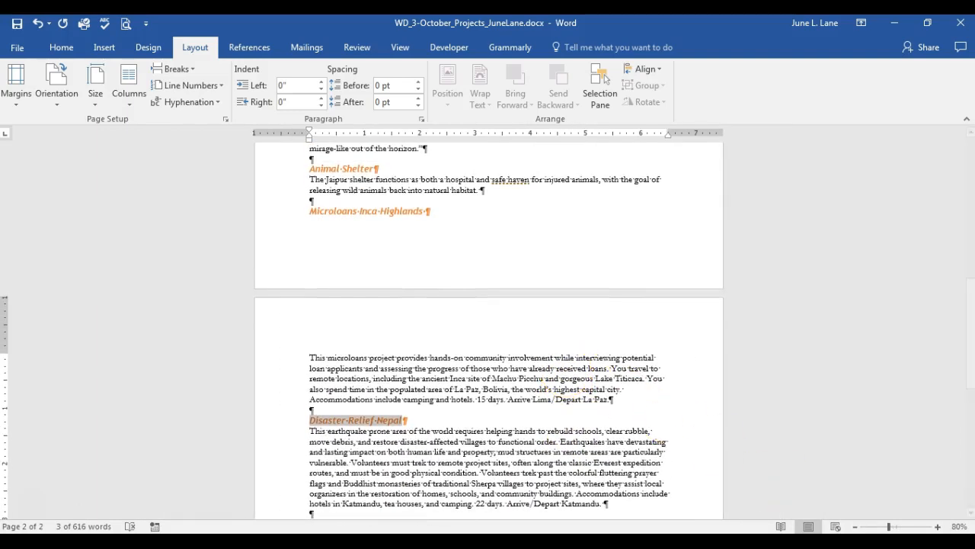
left_click(937, 527)
left_click(937, 526)
left_click(937, 527)
left_click(937, 526)
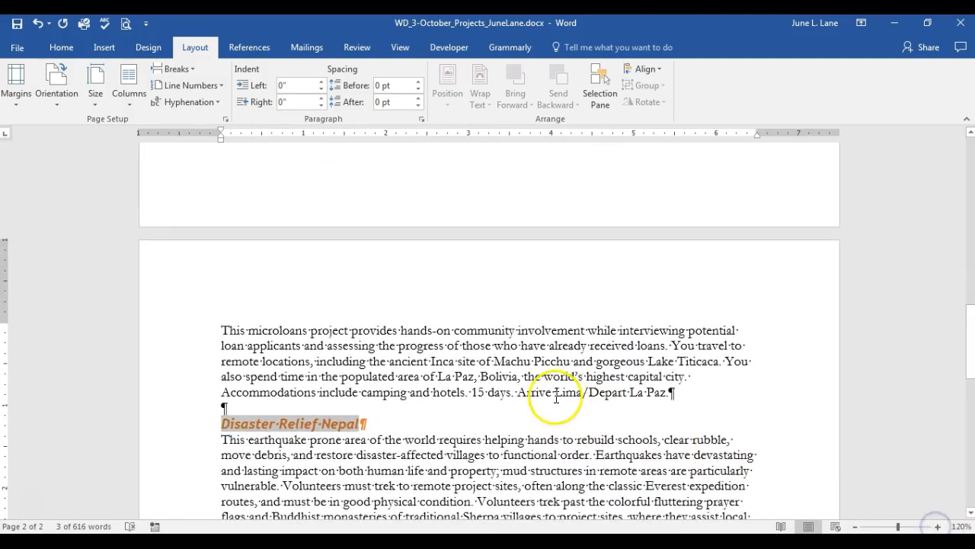
scroll(555, 400, "down", 4)
left_click(375, 313)
triple_click(285, 220)
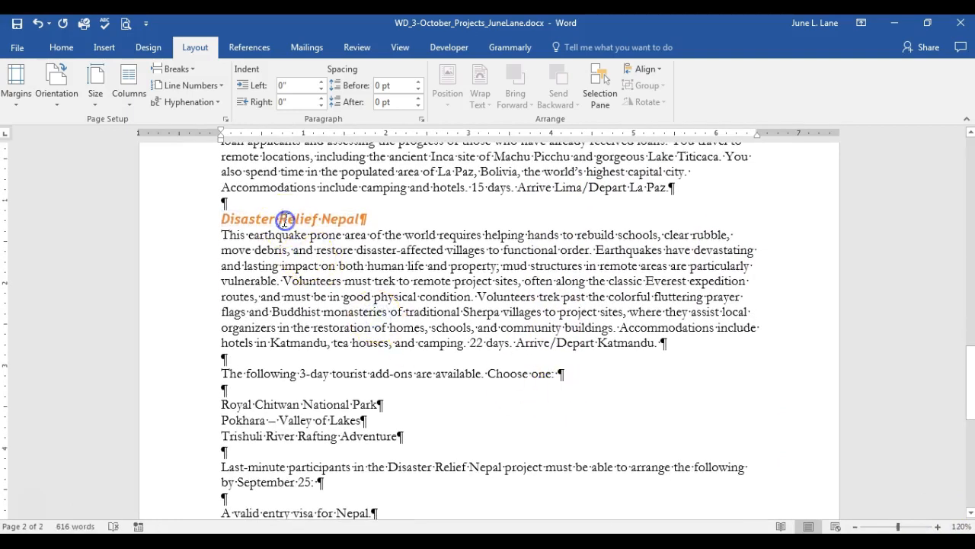
Step: Add Ecological Farming Provence to the selection, repeat 6 pt spacing after with F4, and return to the top
scroll(396, 399, "down", 2)
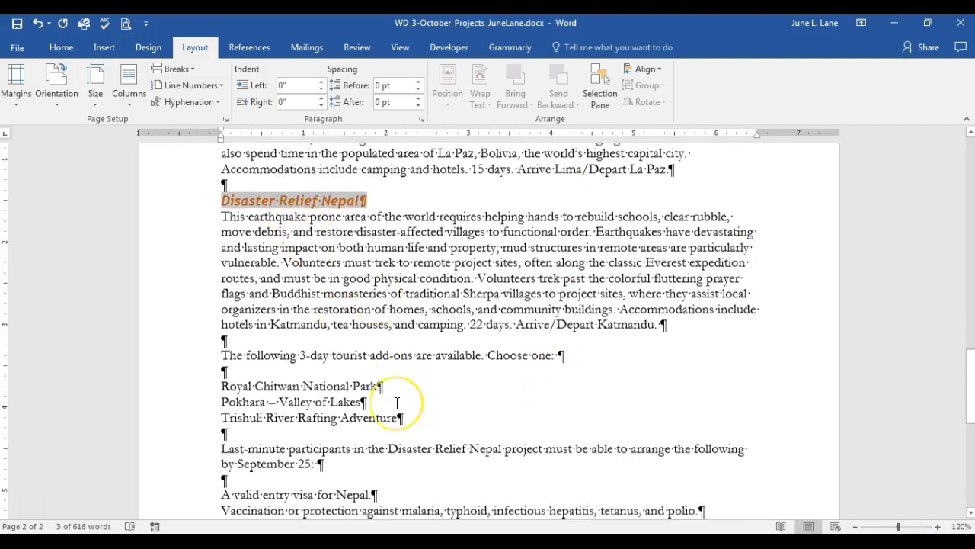
scroll(397, 403, "down", 2)
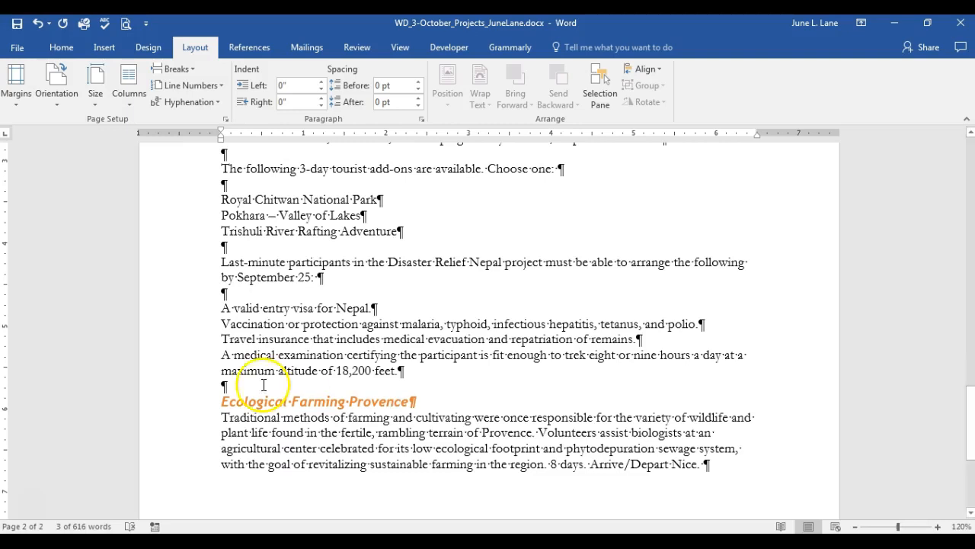
double_click(232, 403)
left_click(232, 402)
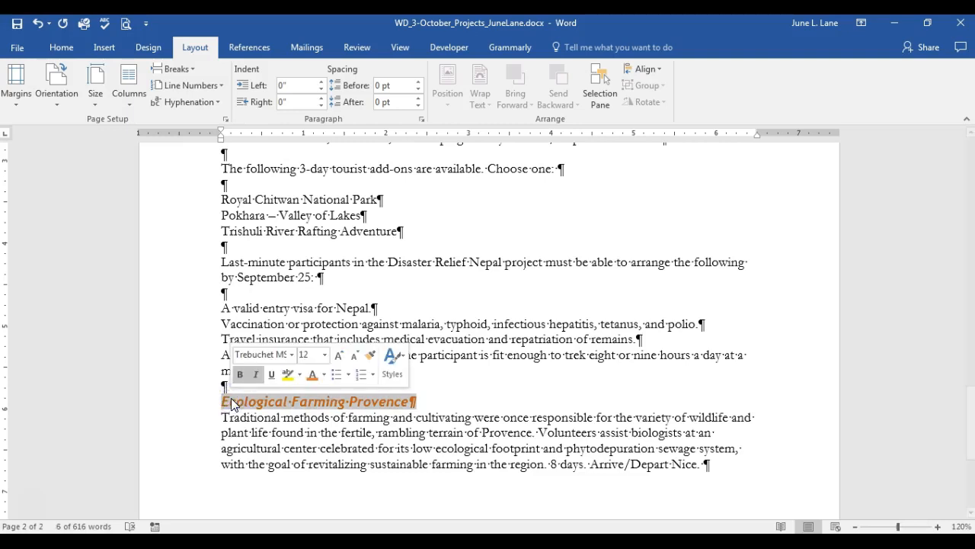
key("F4")
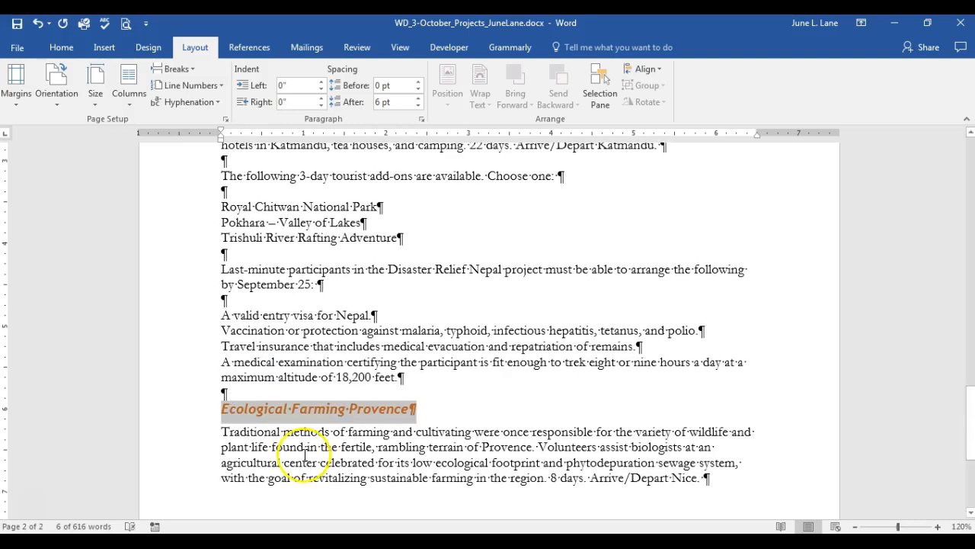
scroll(302, 424, "up", 5)
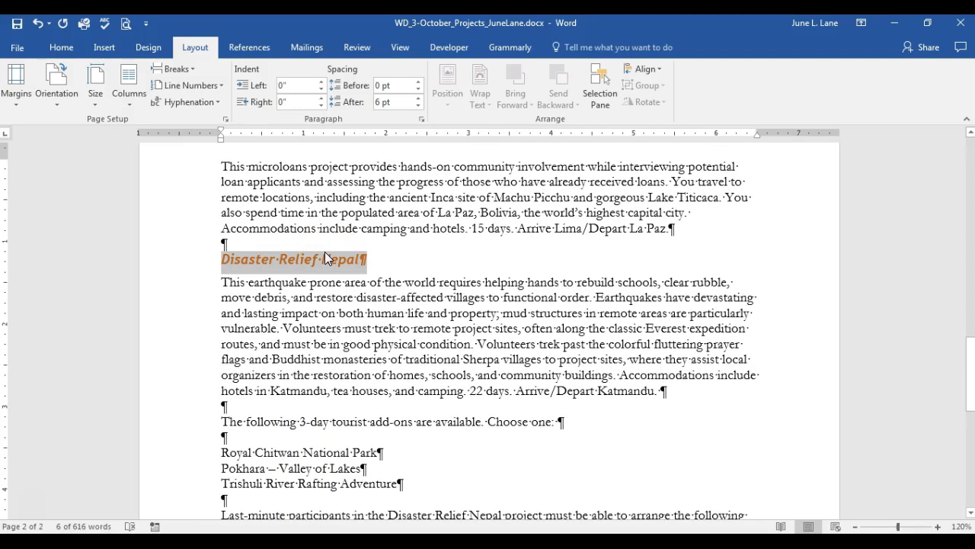
key("ctrl+Home")
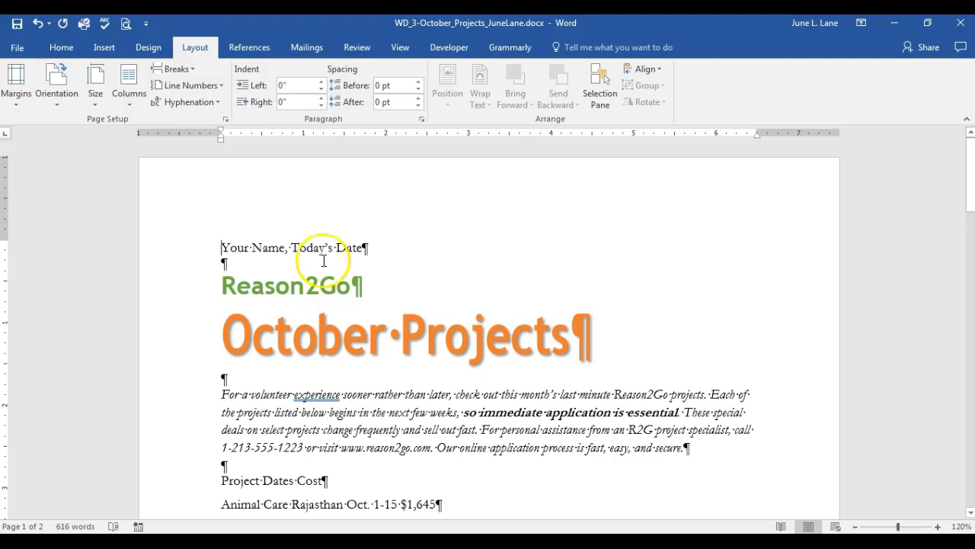
Step: Set the October Projects title's space before to 12 pt
left_click(276, 337)
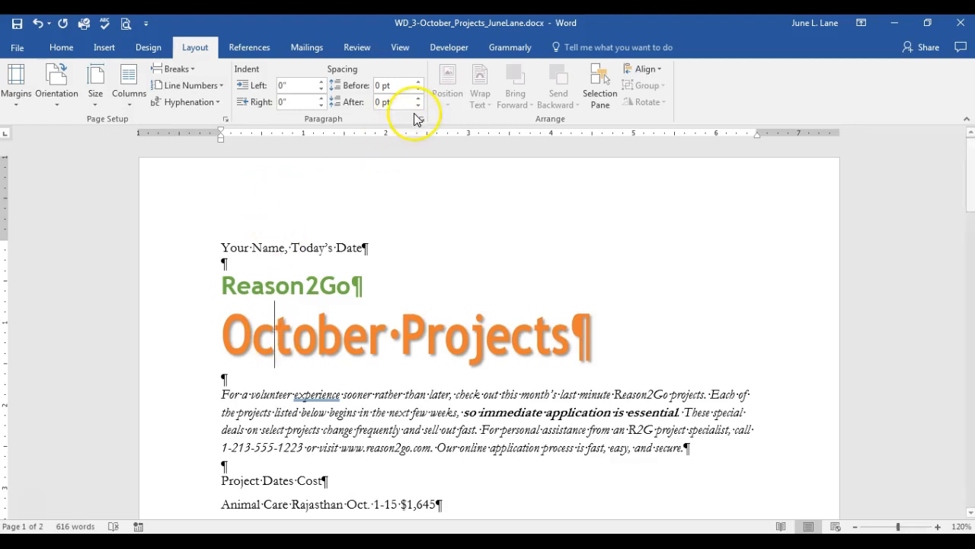
left_click(417, 82)
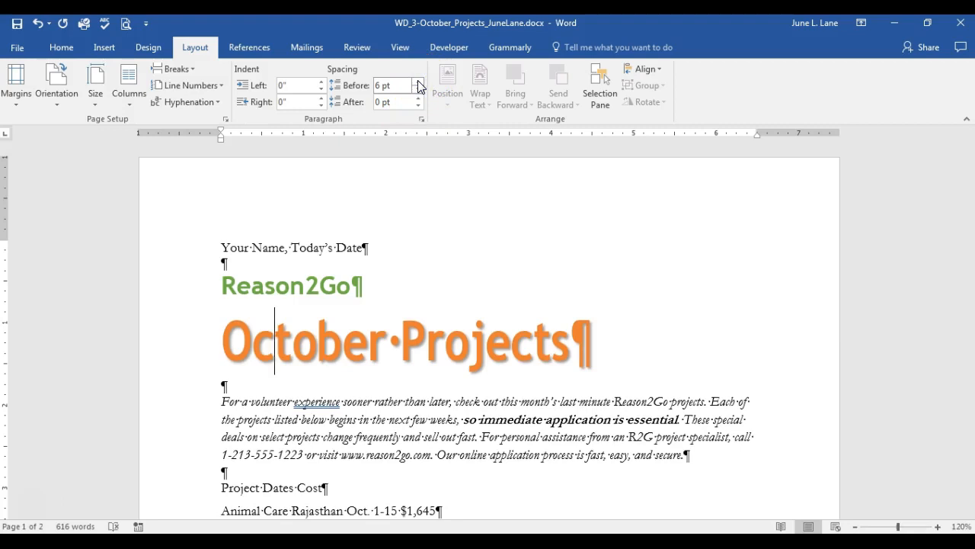
left_click(418, 83)
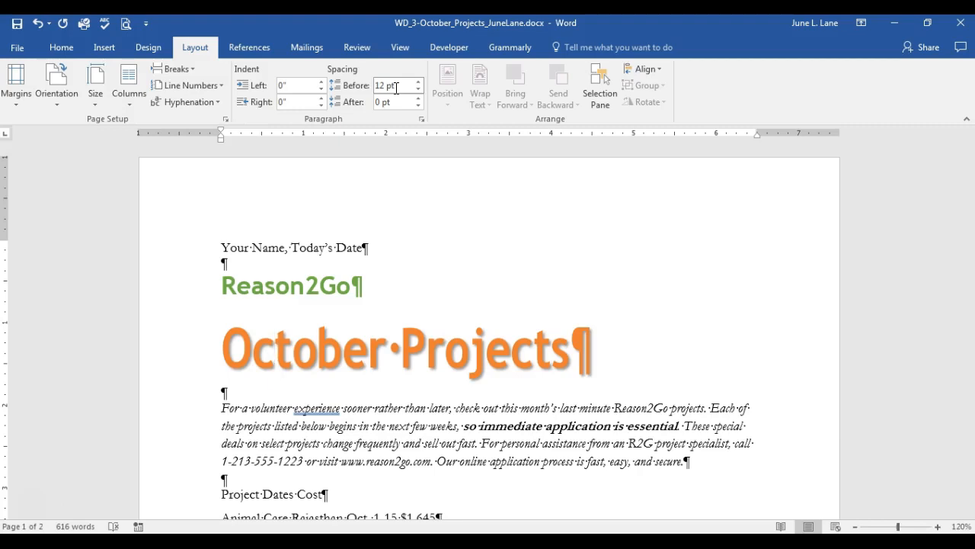
Step: Hide the formatting marks and save the flyer
left_click(61, 47)
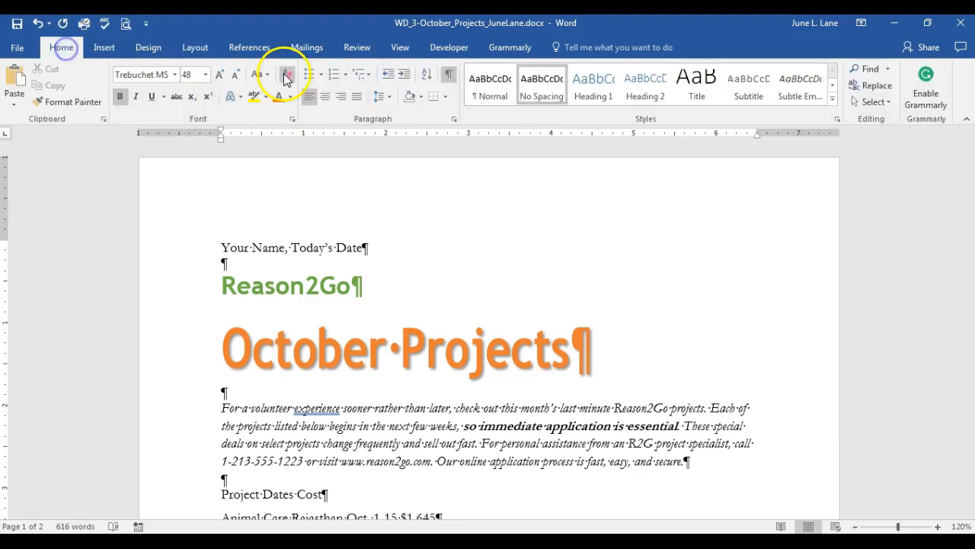
left_click(452, 77)
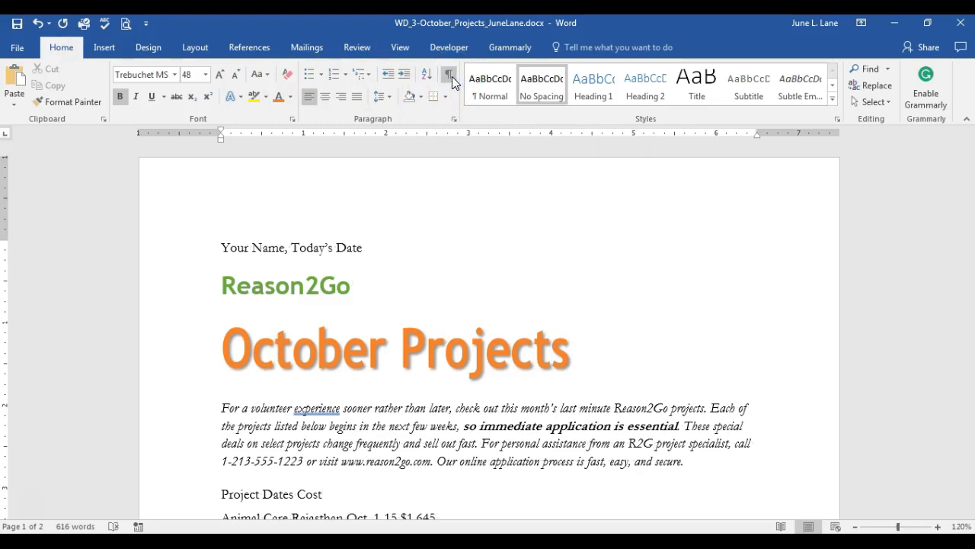
left_click(17, 25)
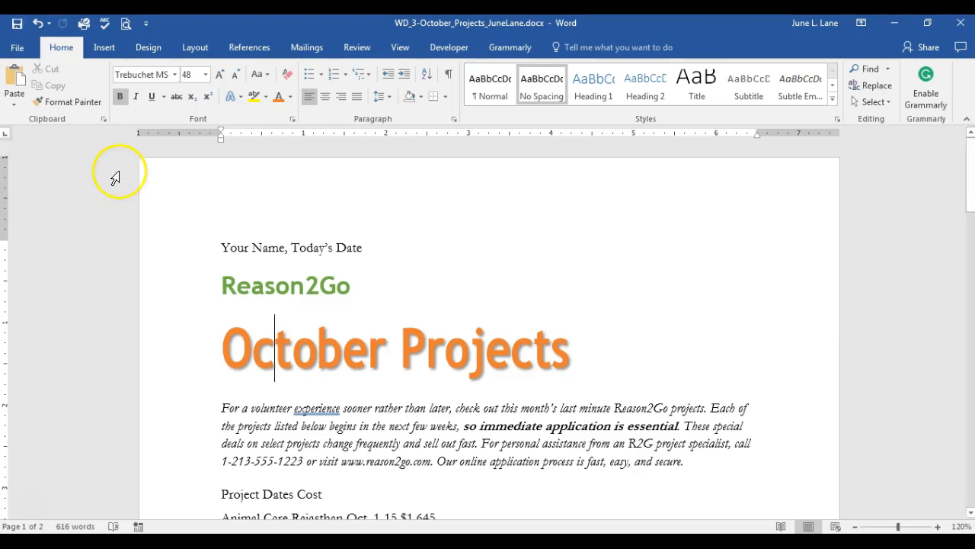
Step: Replace Your Name with the author's name and Today's Date with October 3, 2017, right-aligned
left_click(224, 248)
left_click_drag(224, 249, 285, 251)
type("June Lane")
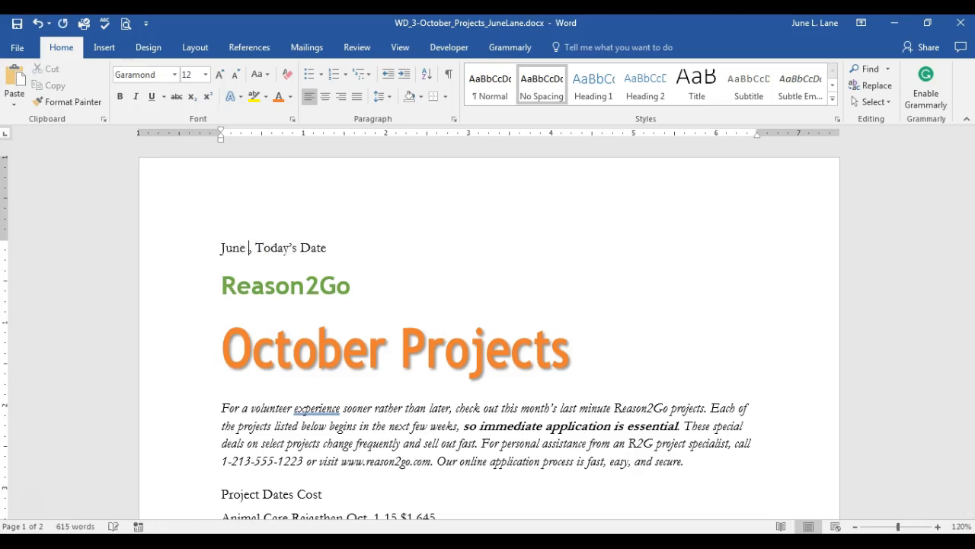
left_click_drag(282, 248, 353, 252)
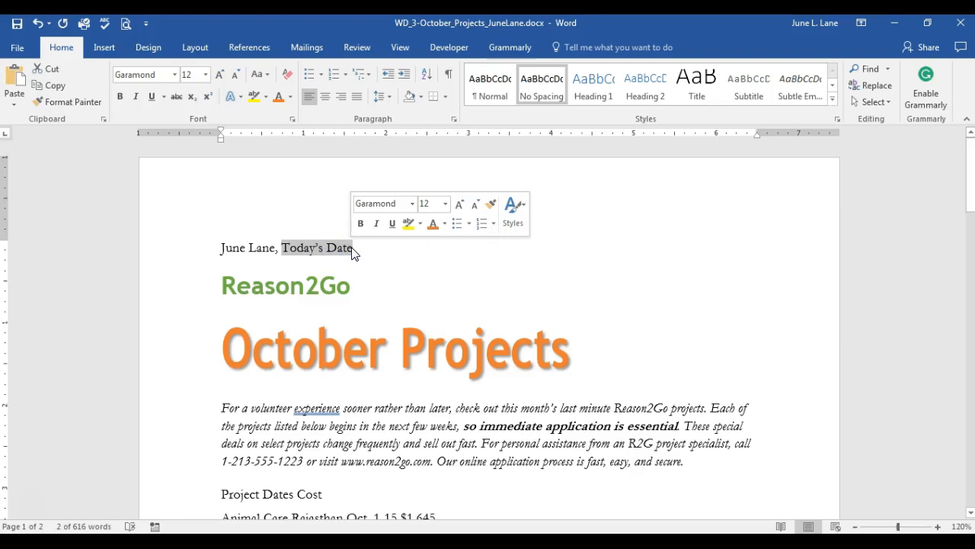
type("Octo")
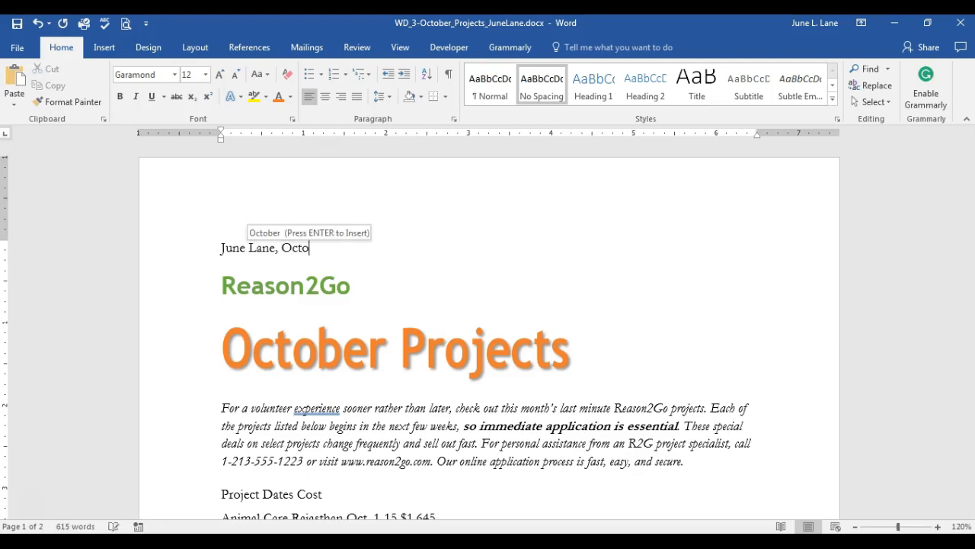
key("BackSpace")
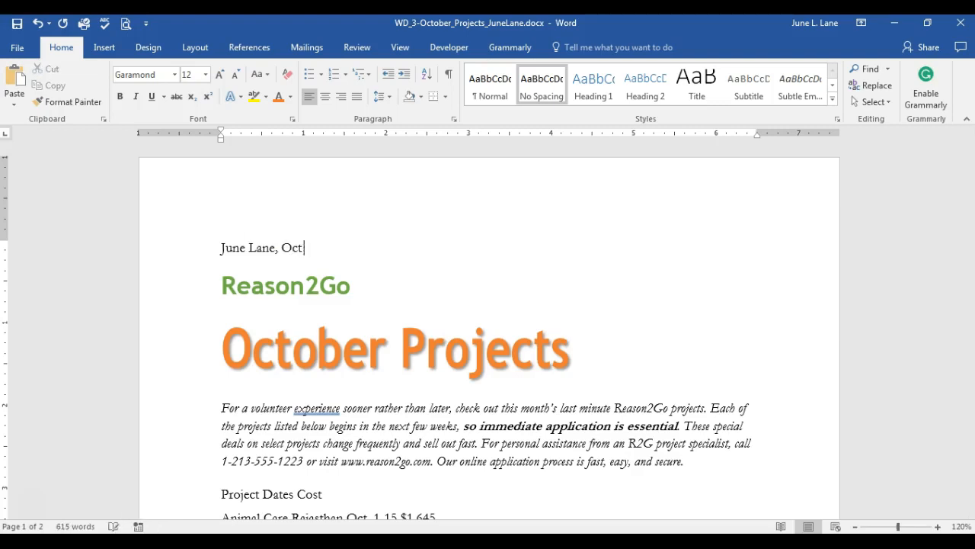
type("o")
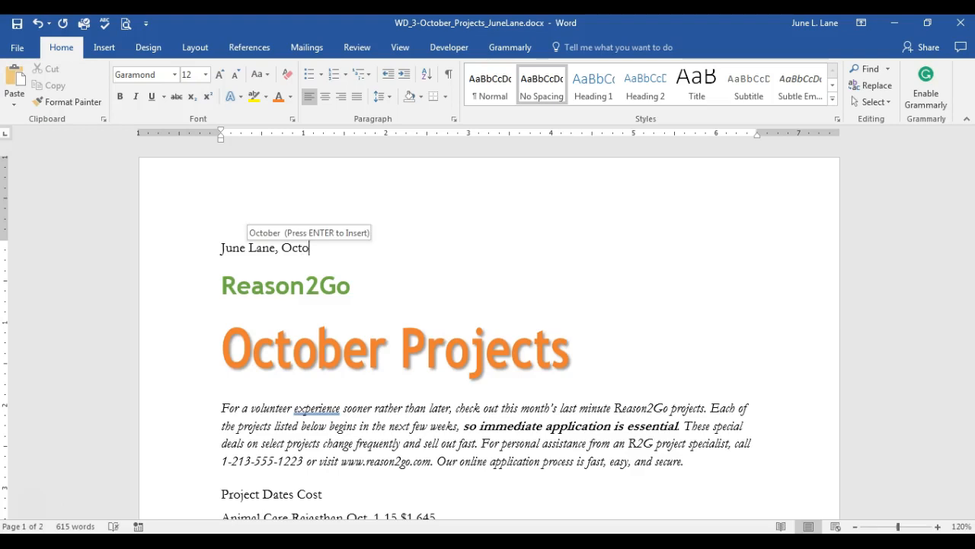
key("Return")
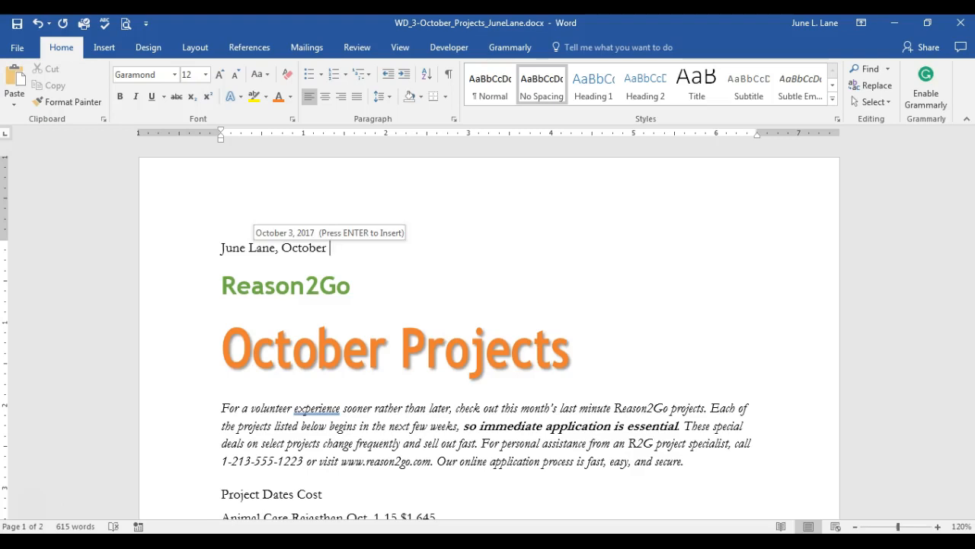
key("Return")
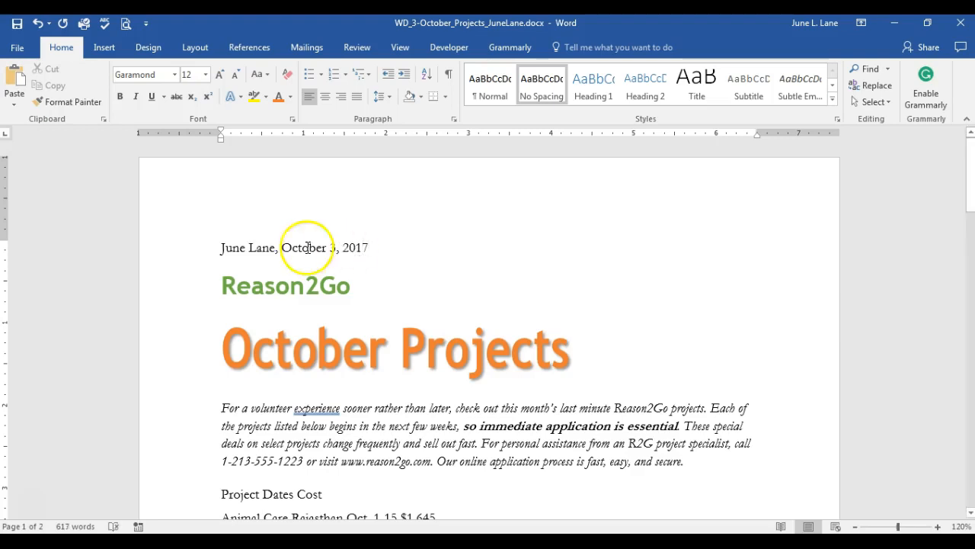
left_click_drag(217, 248, 363, 251)
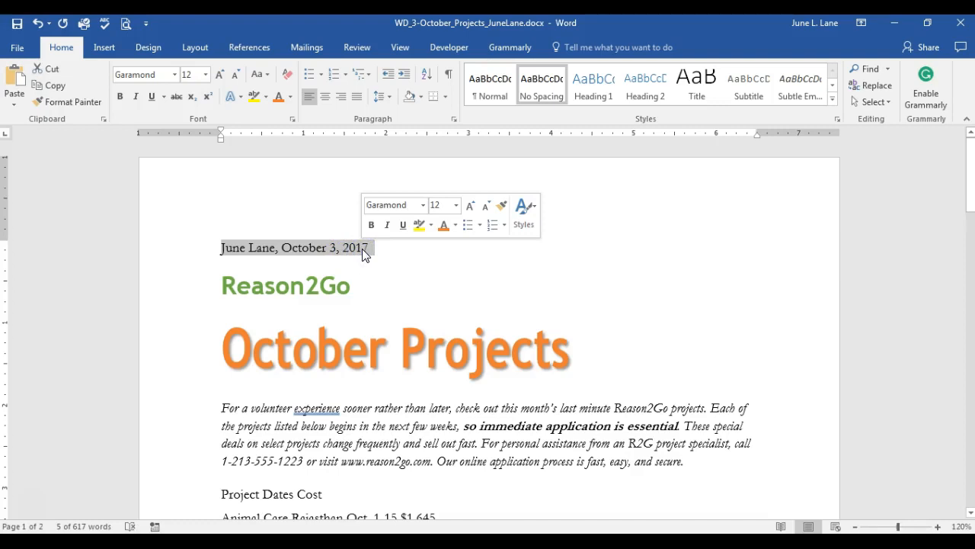
left_click(342, 102)
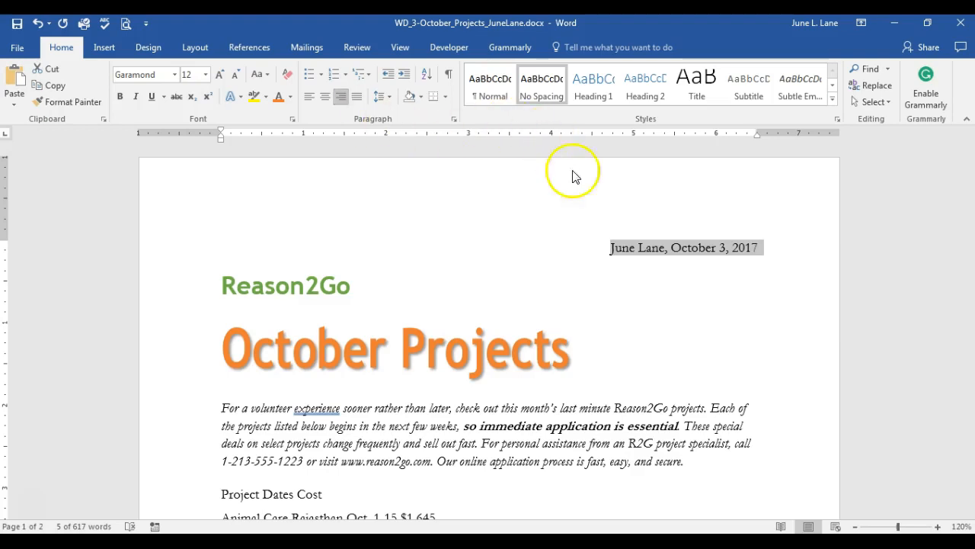
left_click(668, 251)
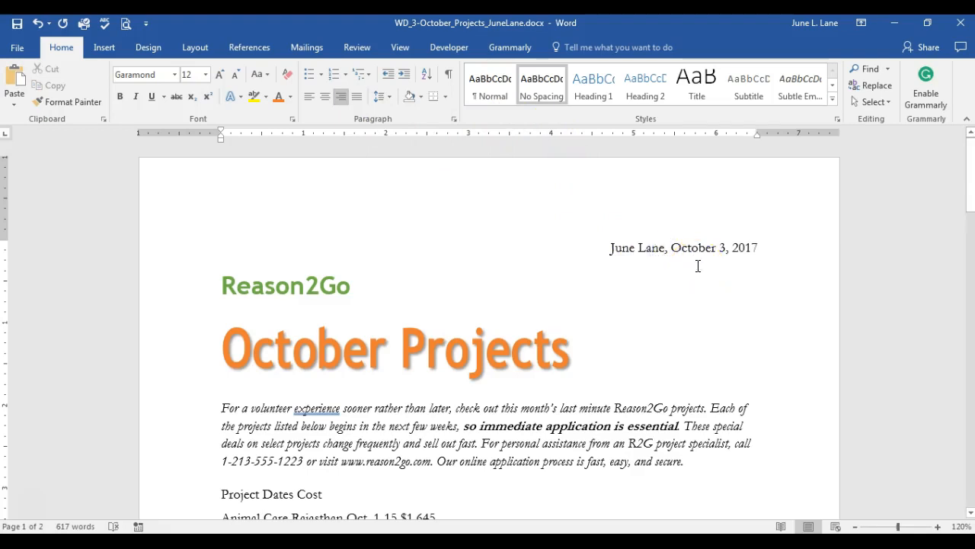
key("Delete")
key("Return")
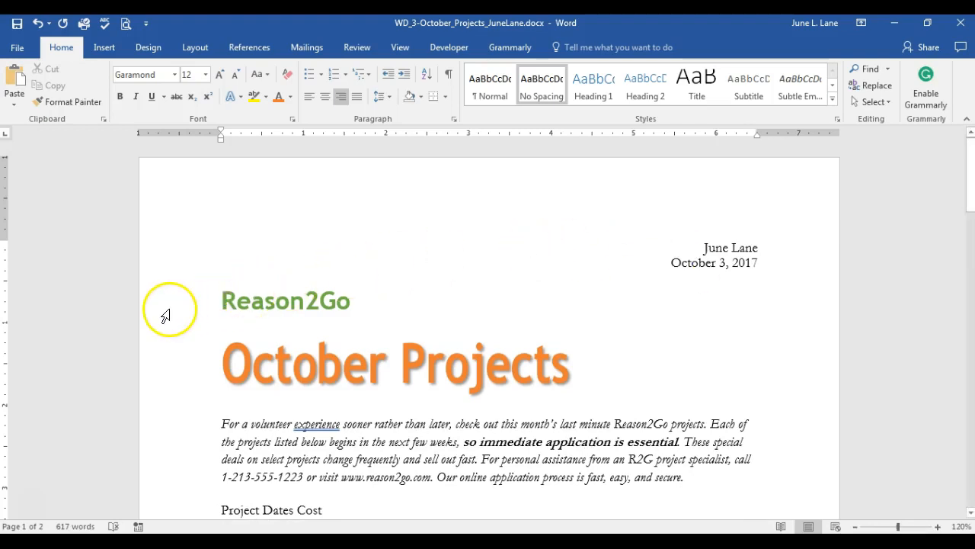
Step: Center the Reason2Go and October Projects title lines, then the Animal Care Rajasthan heading
left_click_drag(169, 307, 162, 344)
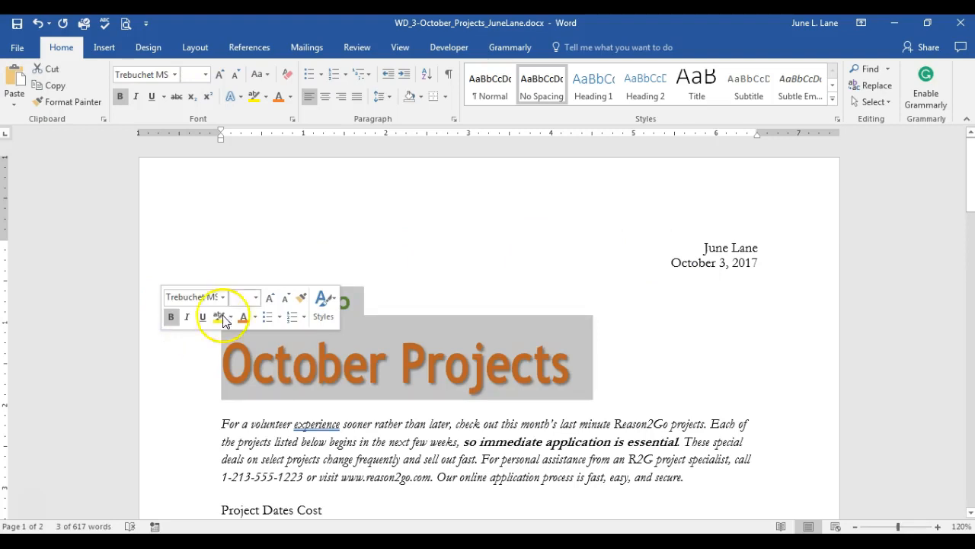
left_click(326, 99)
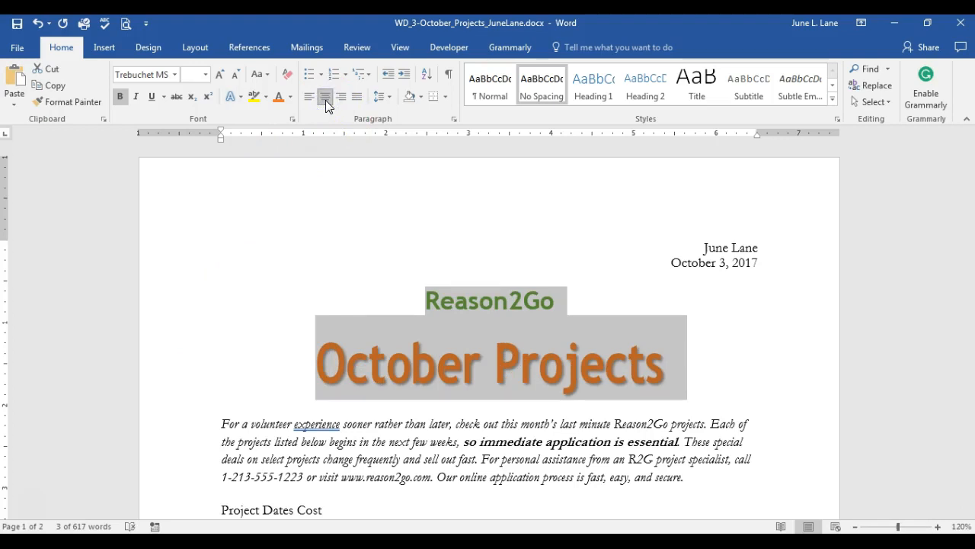
scroll(289, 343, "down", 5)
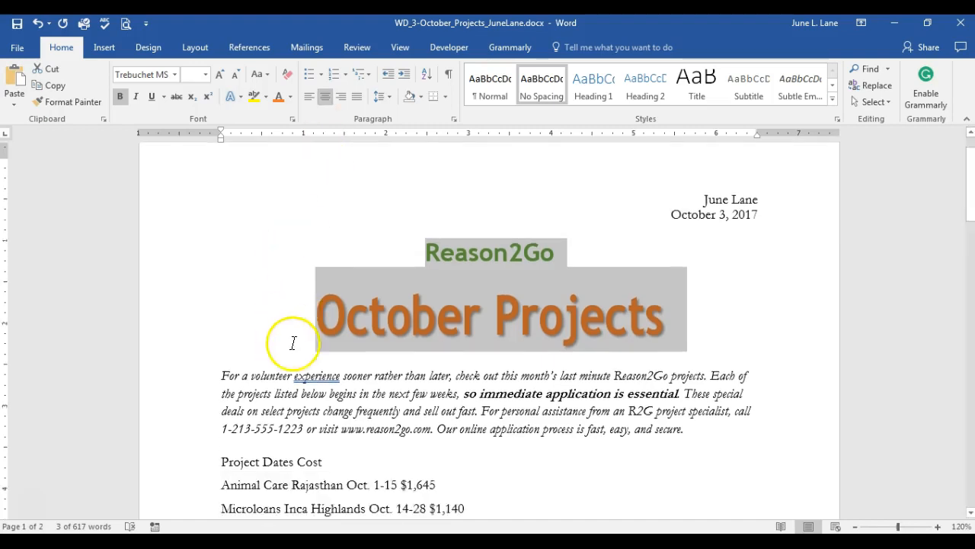
left_click(288, 356)
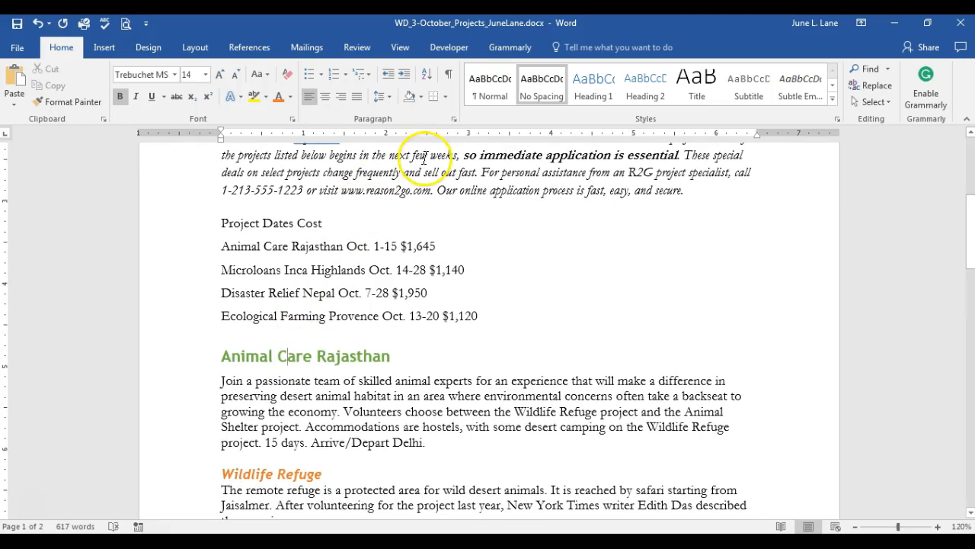
left_click(323, 97)
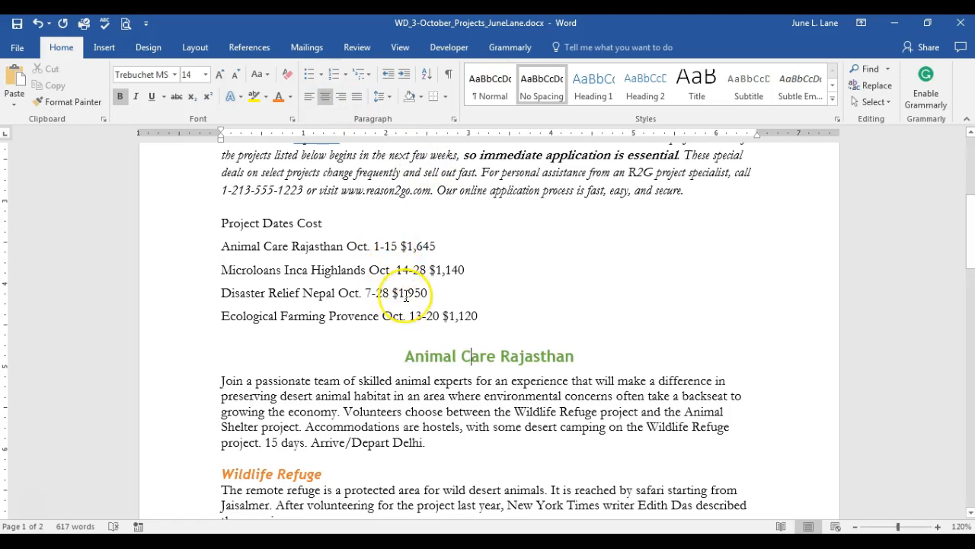
scroll(406, 295, "down", 1)
scroll(406, 295, "down", 1)
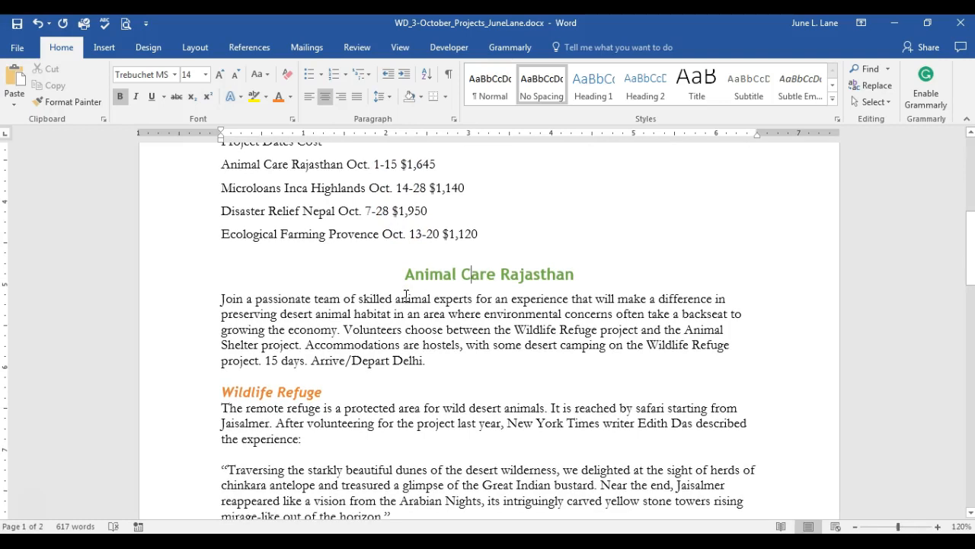
scroll(406, 295, "down", 1)
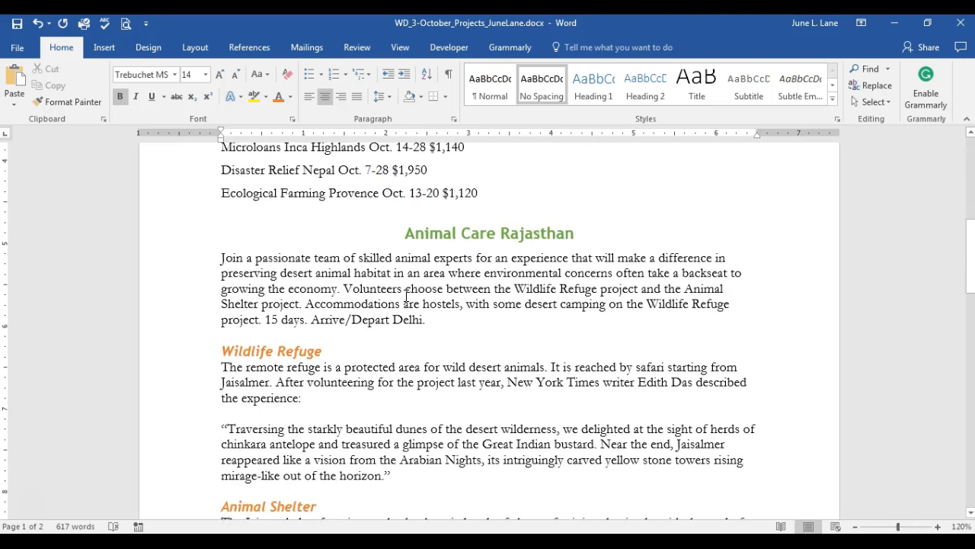
scroll(406, 296, "up", 6)
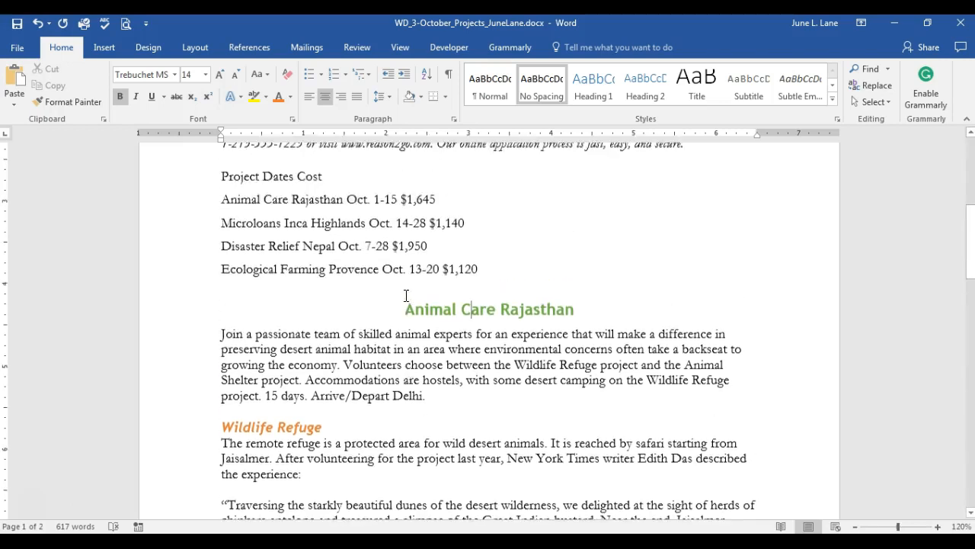
Step: Apply Justify alignment to the italic introductory paragraph
left_click(404, 296)
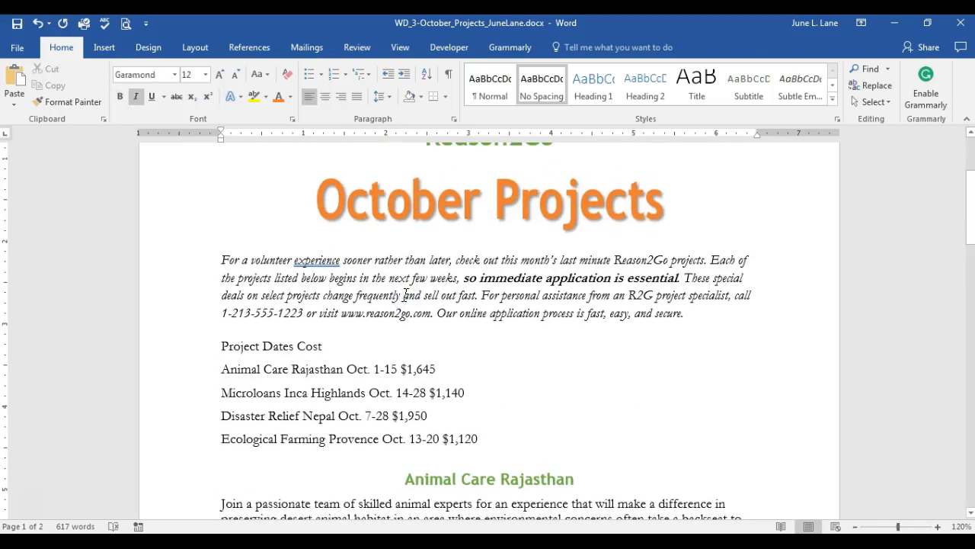
left_click(356, 96)
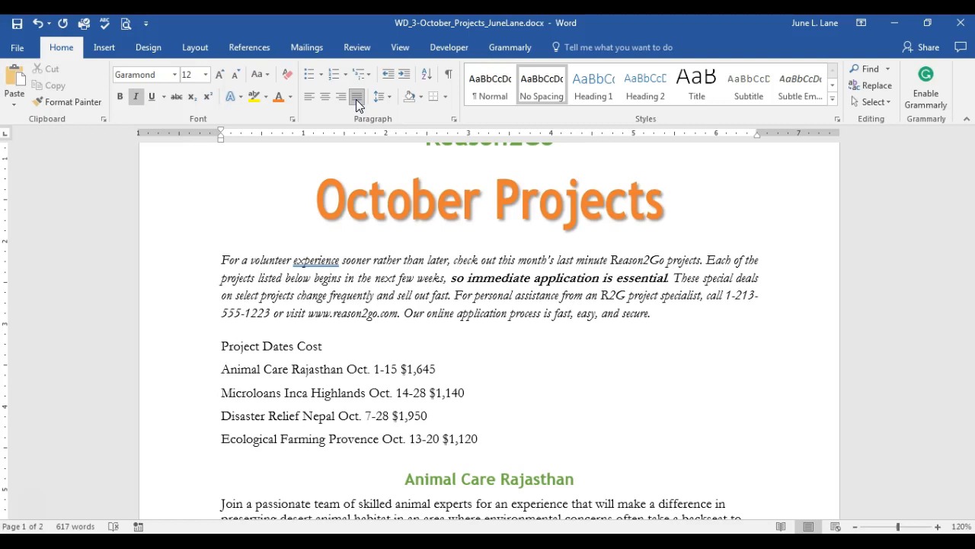
scroll(376, 397, "down", 3)
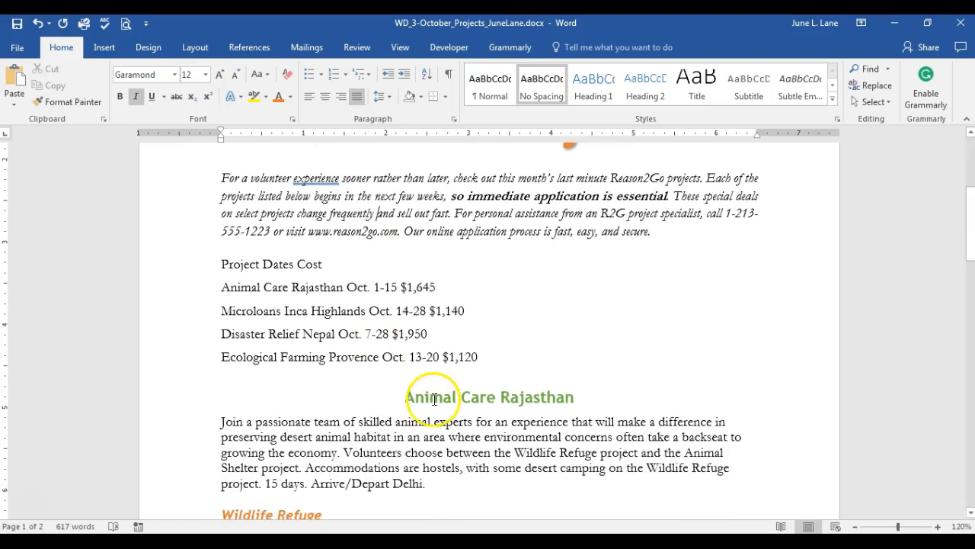
left_click(434, 400)
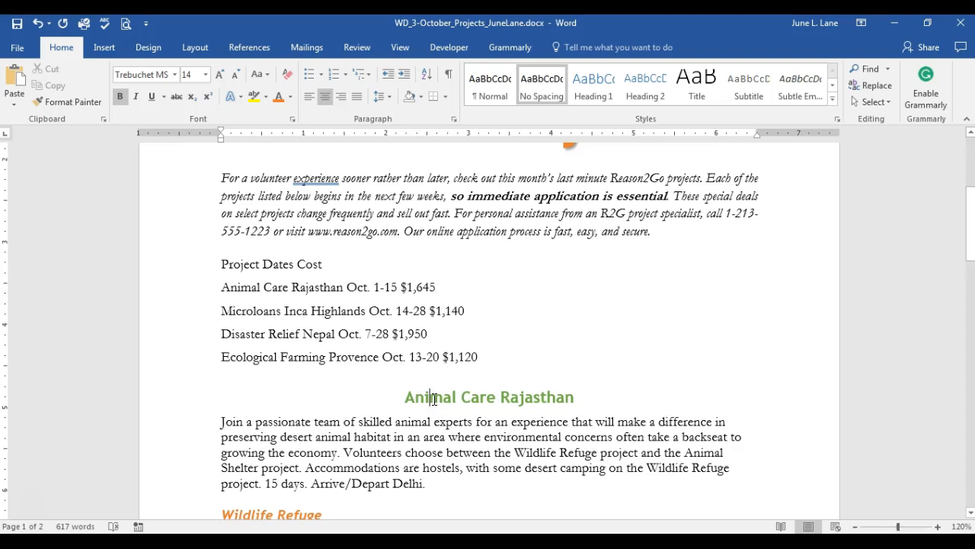
Step: Set the Animal Care Rajasthan heading's alignment to Left in the Paragraph dialog
left_click(454, 120)
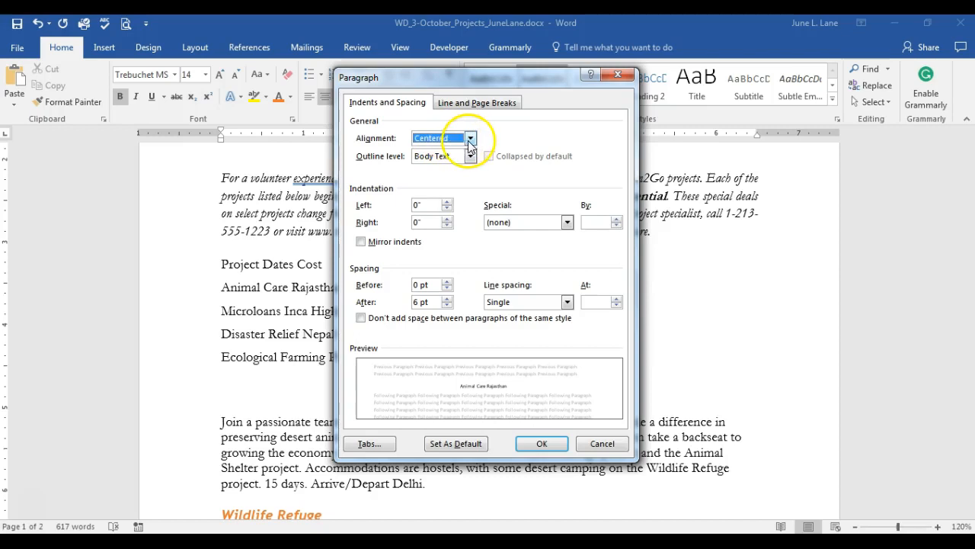
left_click(472, 138)
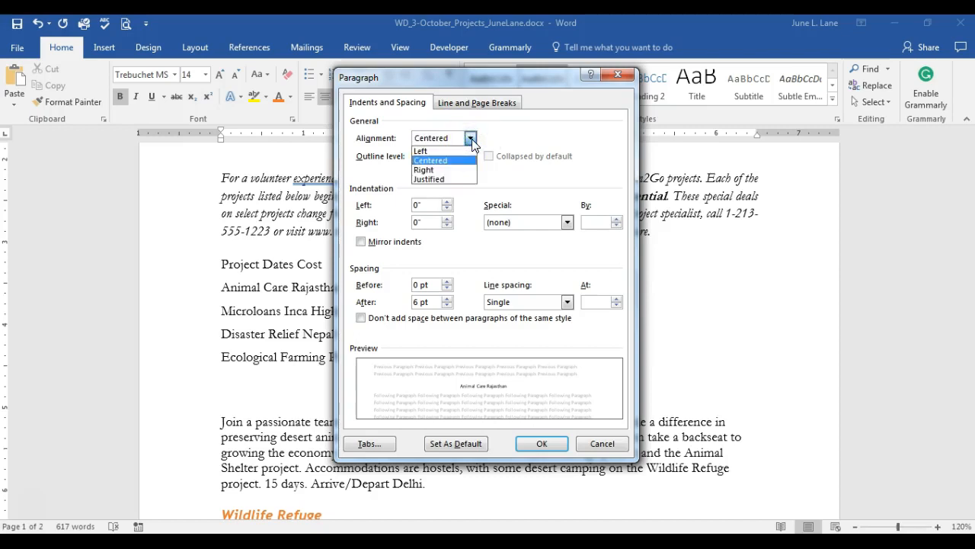
left_click(423, 150)
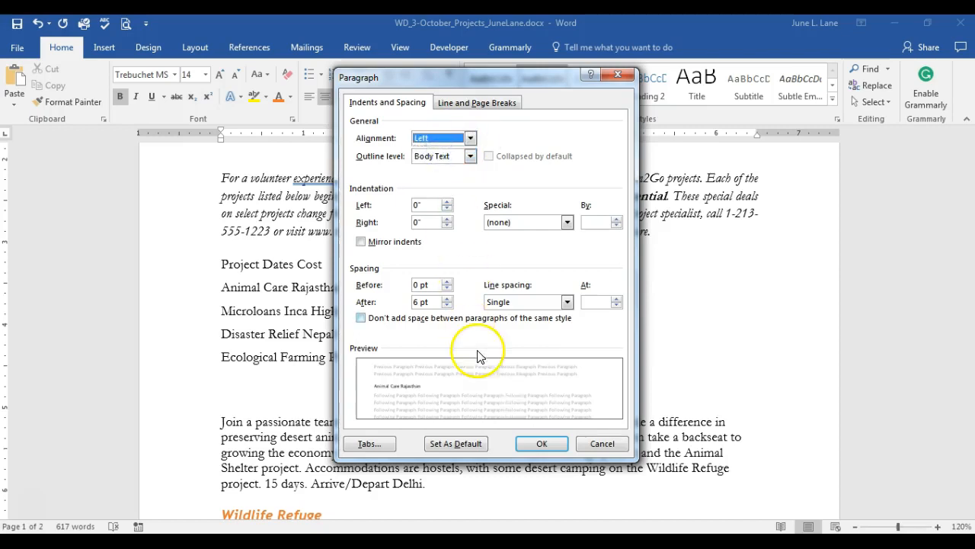
left_click(542, 444)
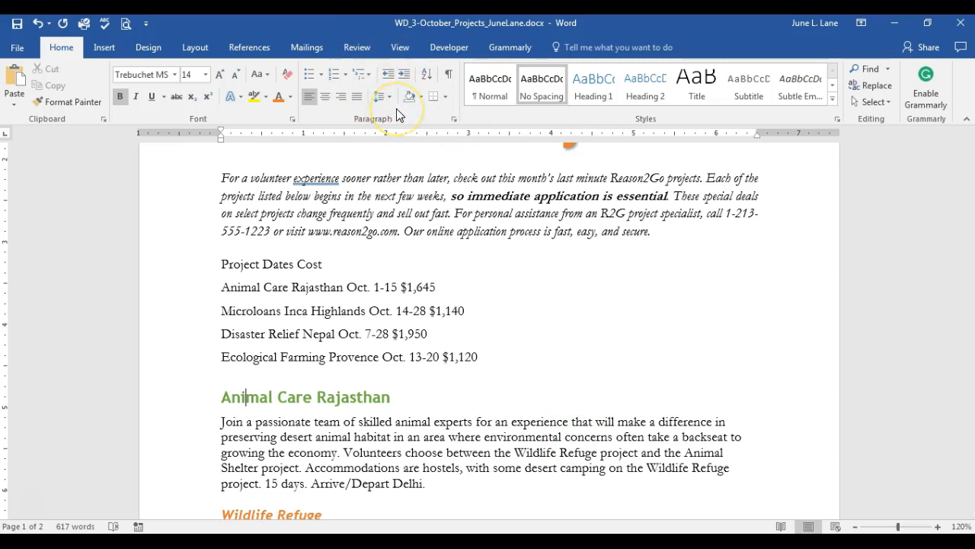
Step: Save the flyer with the justified italic introduction and other alignment changes
left_click(18, 26)
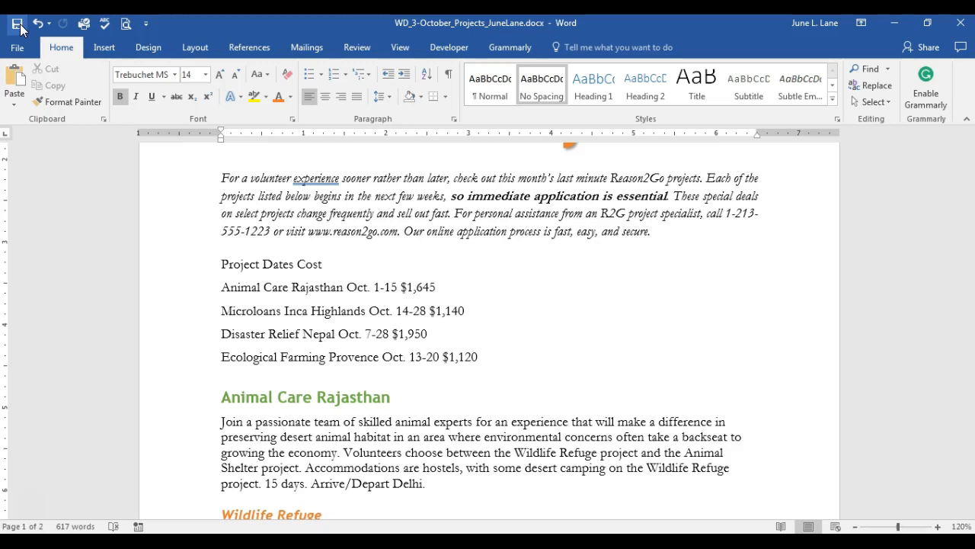
left_click(243, 396)
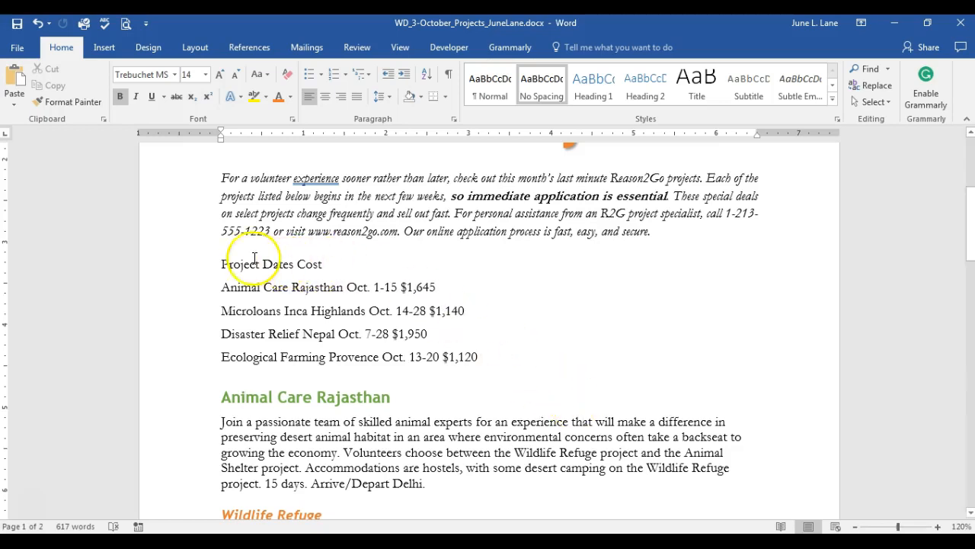
Step: Select the five Project Dates Cost lines, show the ruler, and add a left tab at 1 inch
left_click(223, 266)
left_click_drag(222, 267, 473, 356)
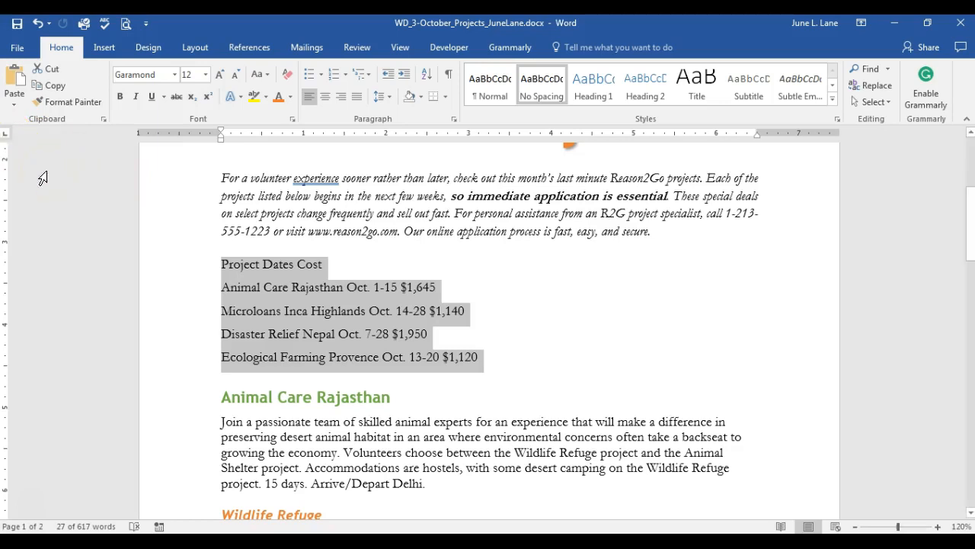
left_click(401, 52)
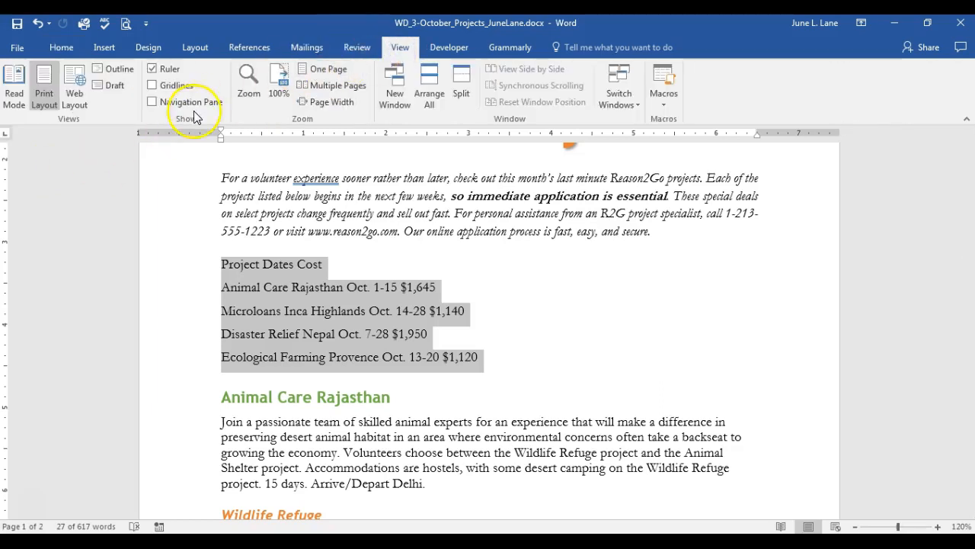
left_click(151, 69)
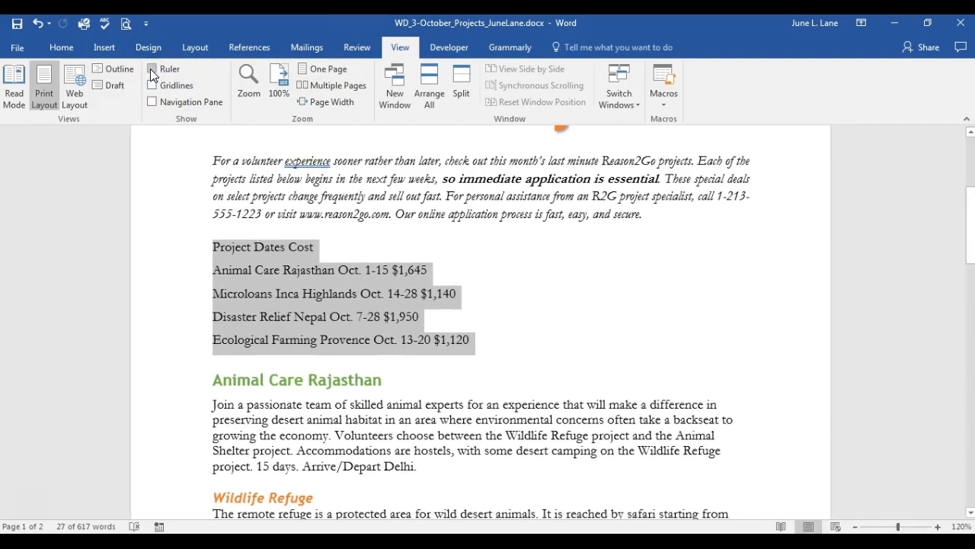
left_click(150, 68)
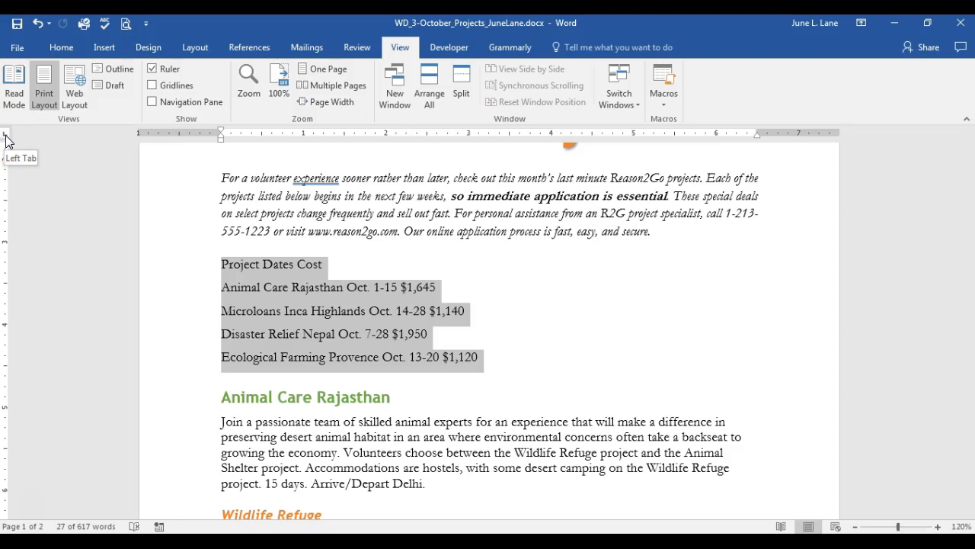
left_click(304, 135)
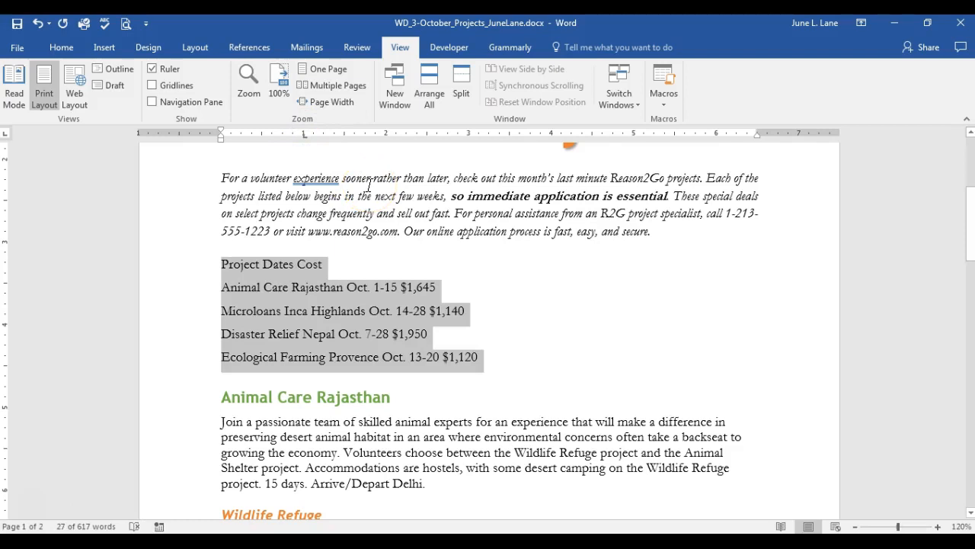
Step: Add a left tab stop near 3.5 inches and a right tab stop at 5 inches
left_click(469, 134)
left_click(6, 135)
left_click(6, 135)
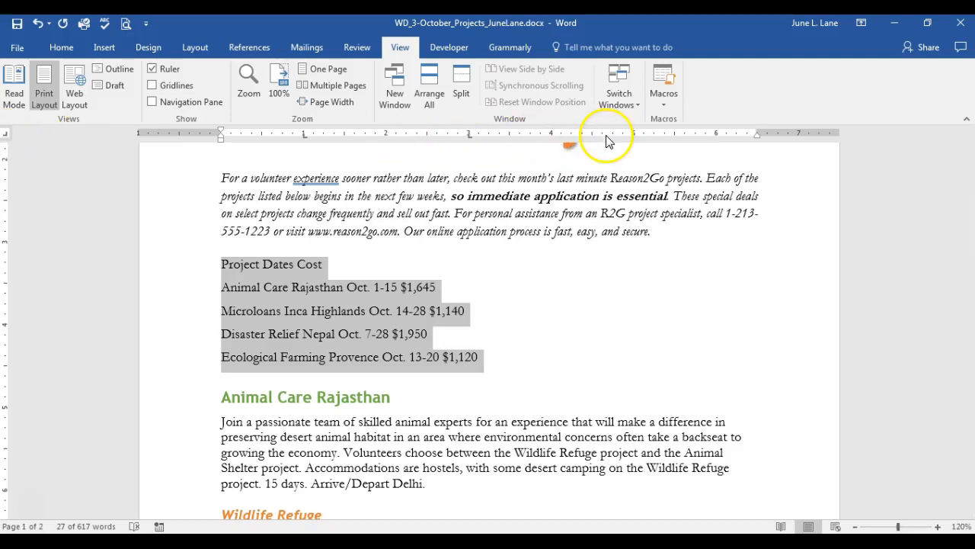
left_click(634, 135)
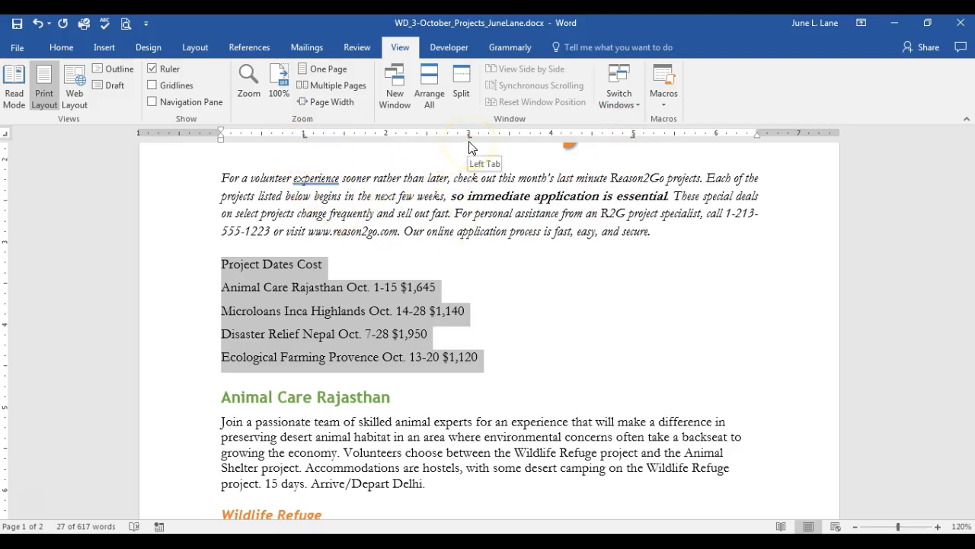
left_click_drag(468, 144, 511, 141)
left_click(633, 141)
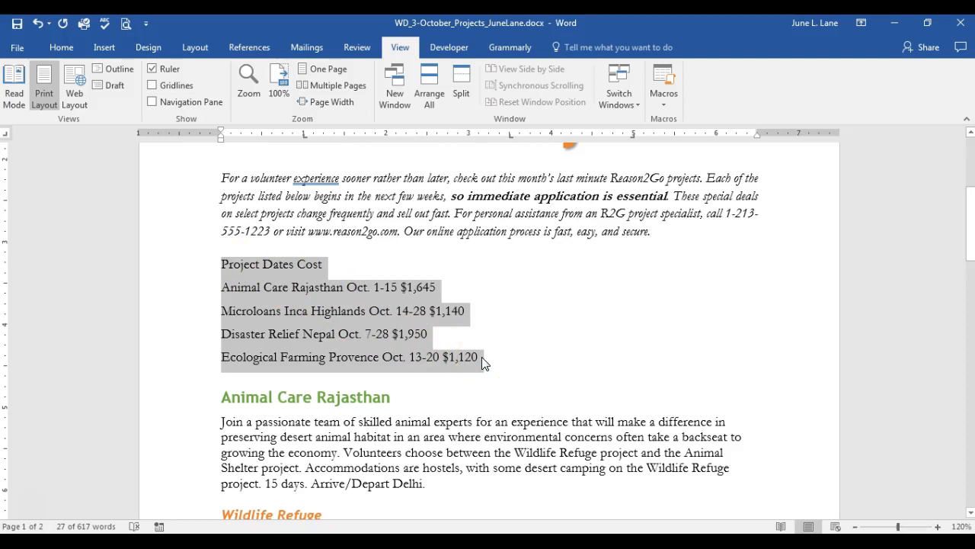
Step: Tab the Project, Dates and Cost headings into their columns
left_click(221, 266)
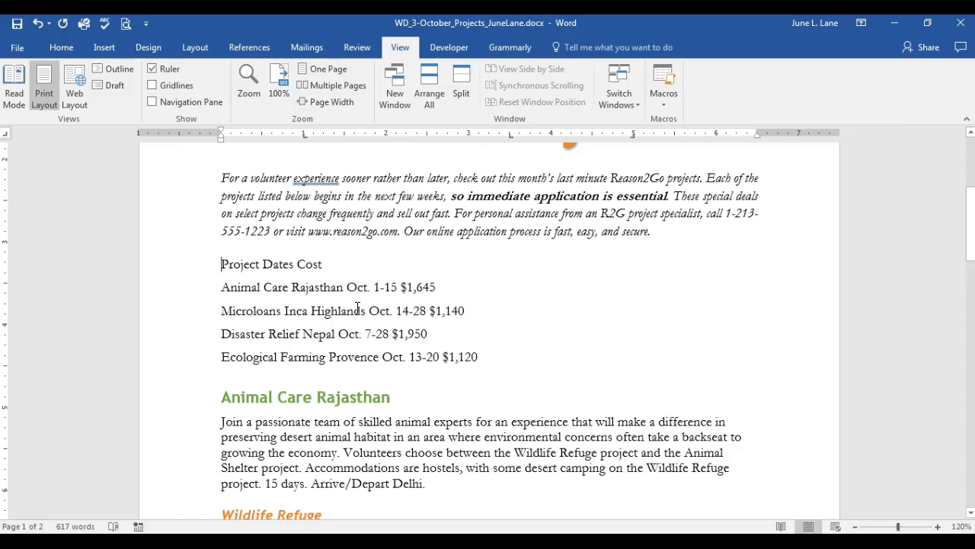
key("Tab")
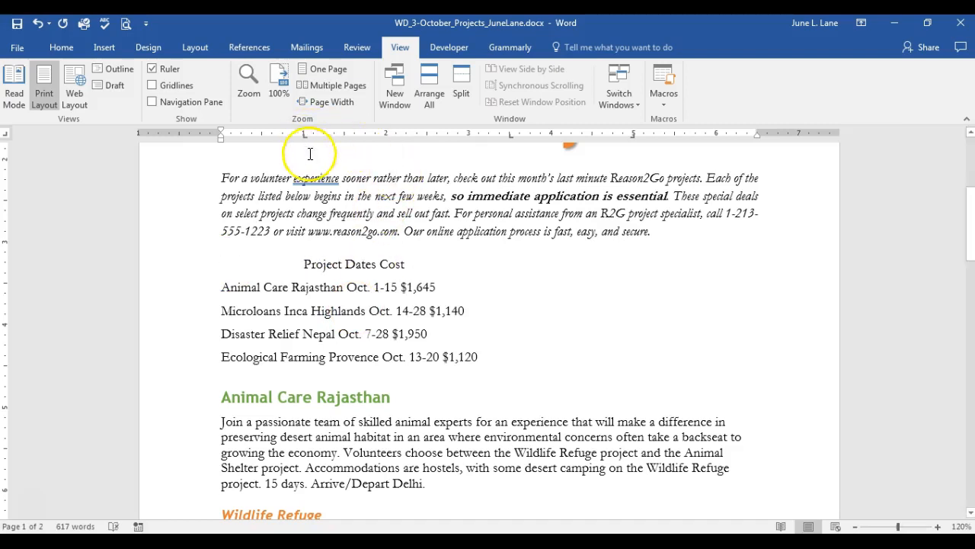
left_click(346, 265)
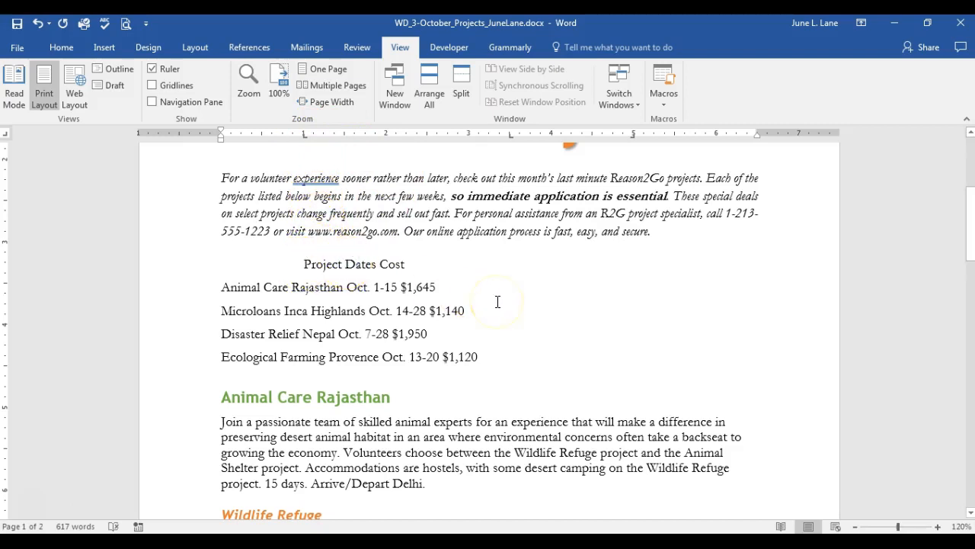
key("Tab")
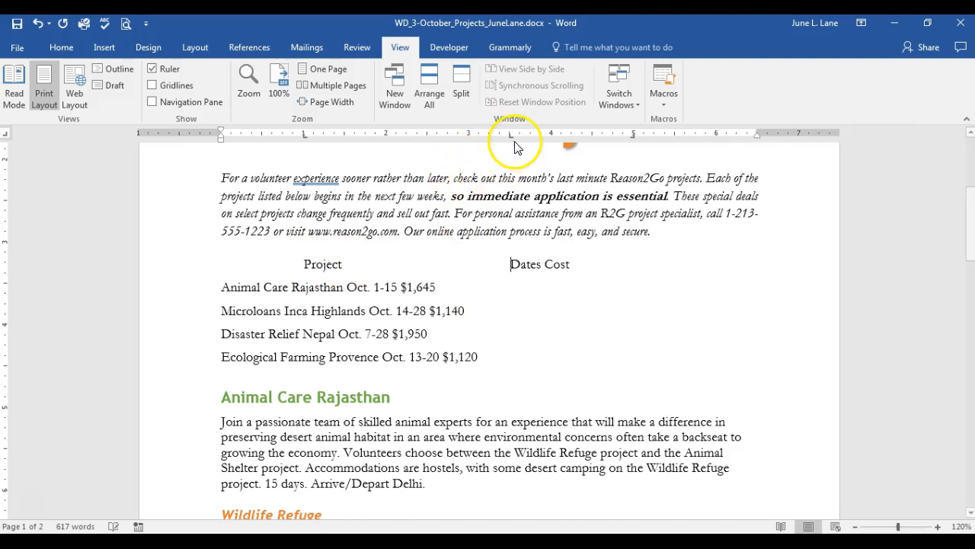
left_click(545, 265)
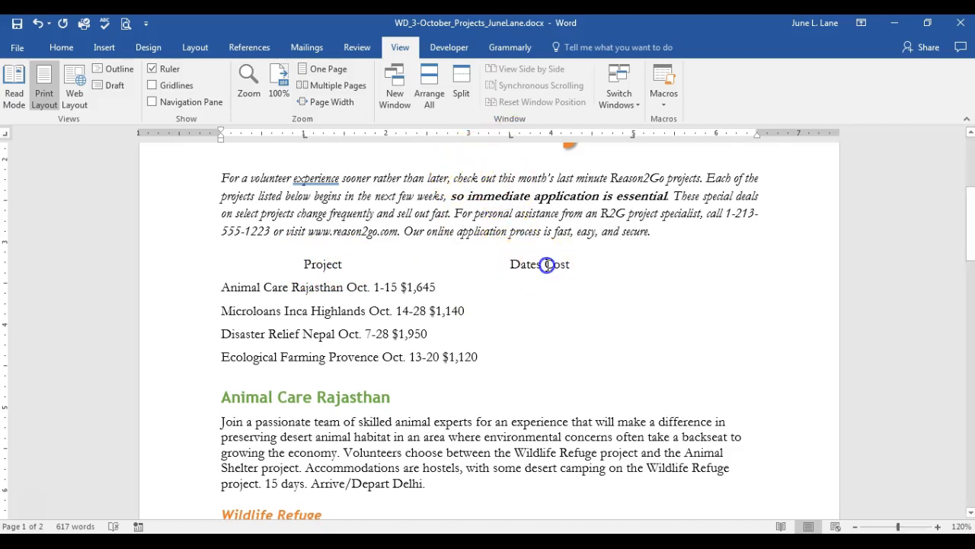
key("Tab")
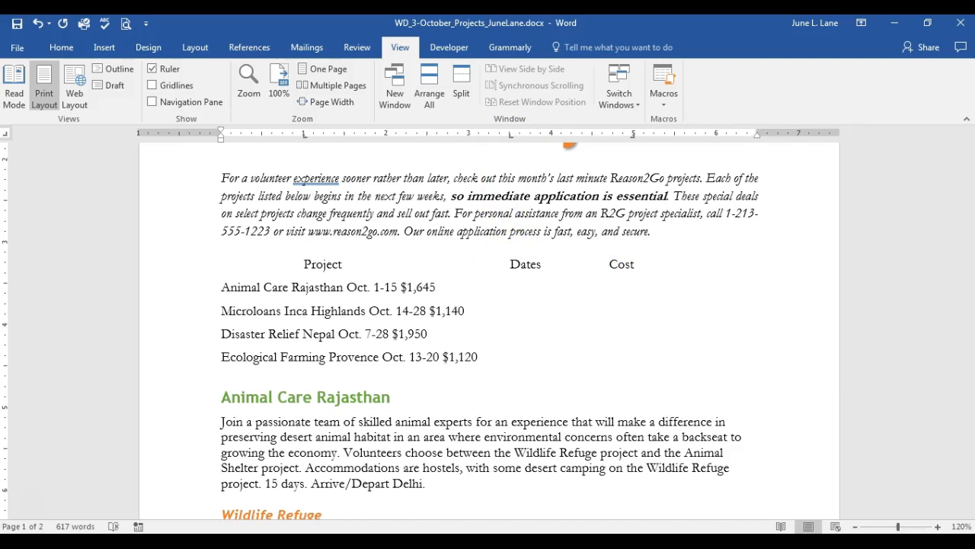
Step: Indent the four project names (Animal Care Rajasthan, Microloans, Disaster Relief Nepal, Ecological Farming Provence) under Project
left_click(221, 287)
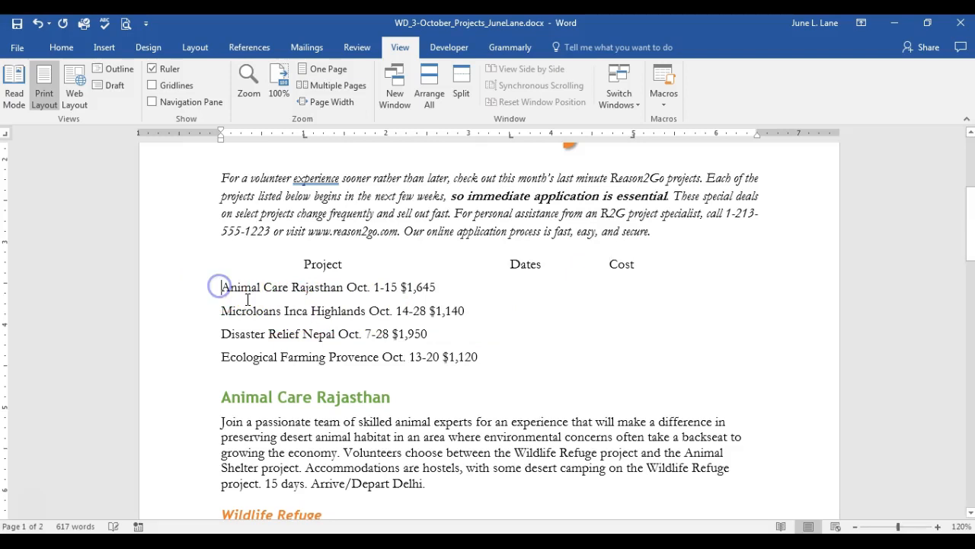
key("Tab")
left_click(271, 311)
left_click(223, 311)
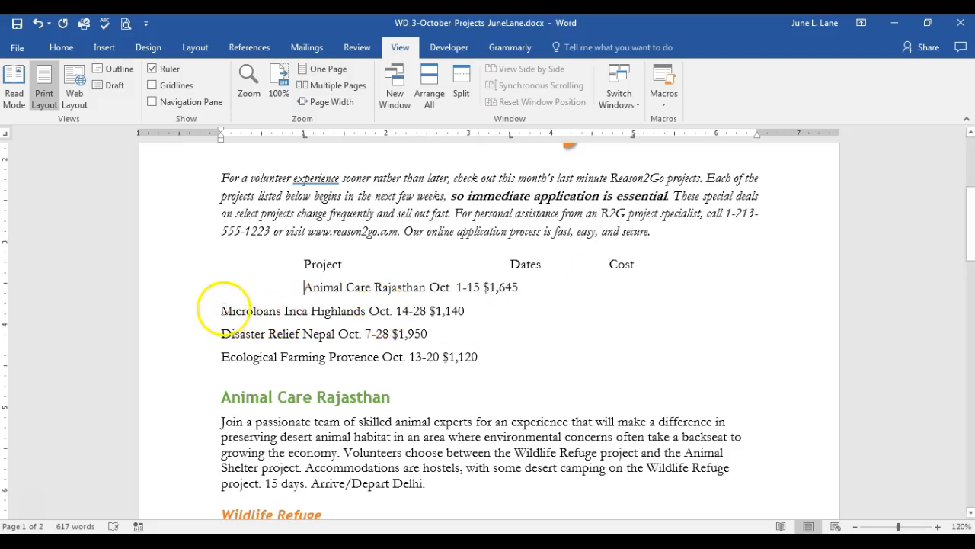
key("Tab")
left_click(221, 337)
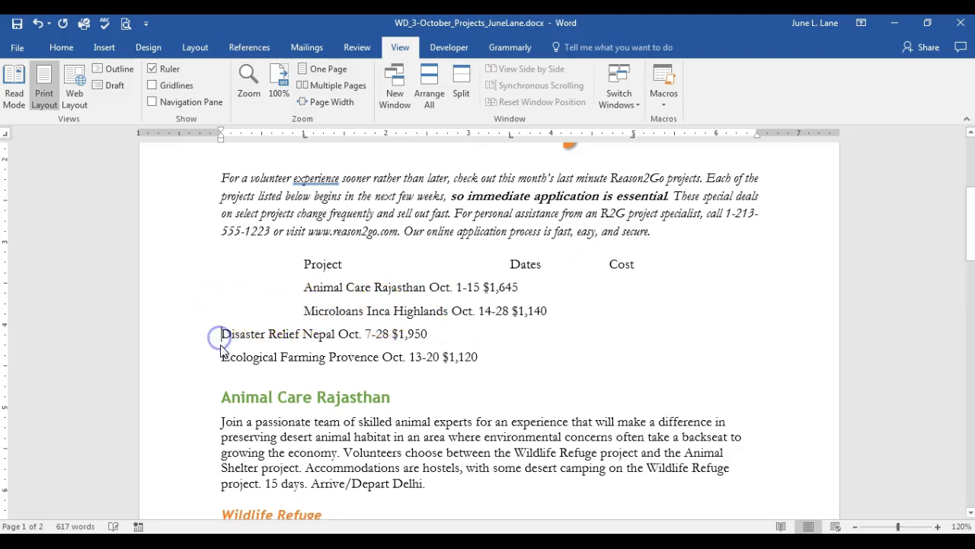
key("Tab")
key("BackSpace")
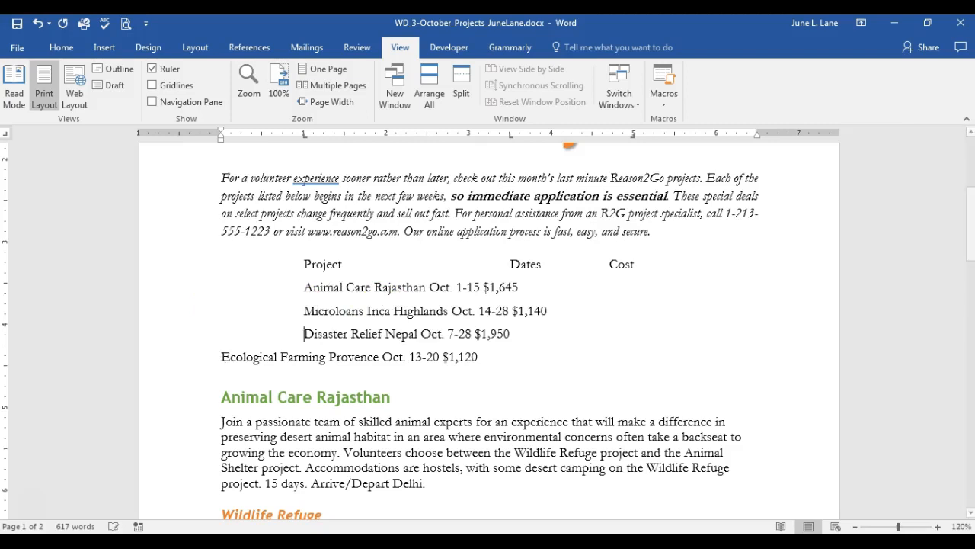
left_click(221, 357)
key("Tab")
Step: Move the dates Oct. 1-15, Oct. 14-28, Oct. 7-28 and Oct. 13-20 under Dates
left_click(429, 286)
key("Tab")
left_click(451, 311)
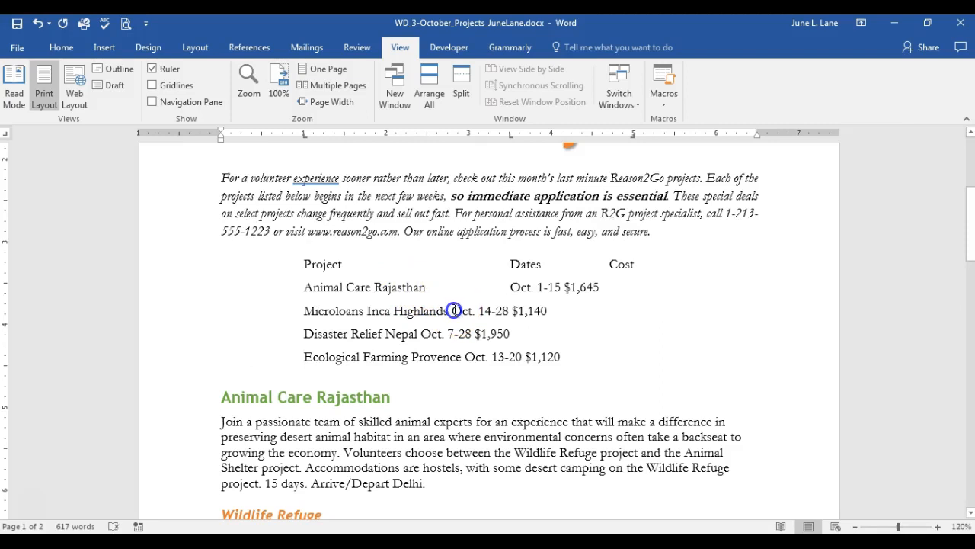
key("Tab")
left_click(420, 334)
key("Tab")
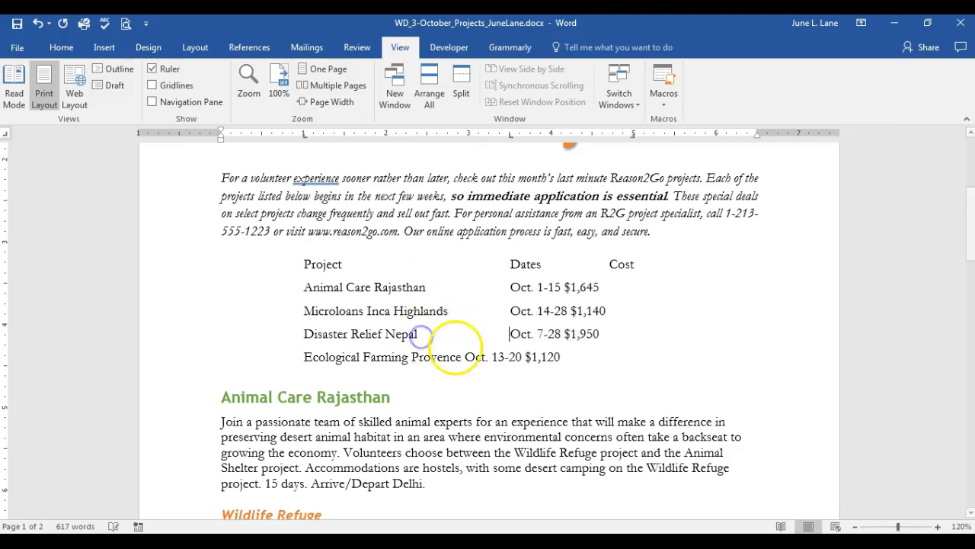
left_click(464, 356)
key("Tab")
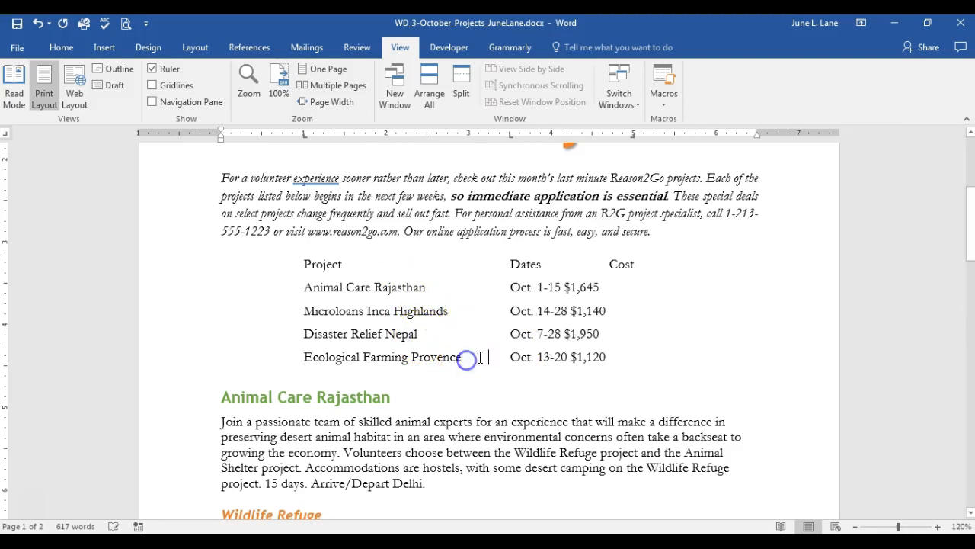
Step: Align the costs $1,645, $1,140, $1,950 and $1,120 under the Cost heading
left_click(565, 287)
key("Tab")
key("Tab")
key("Tab")
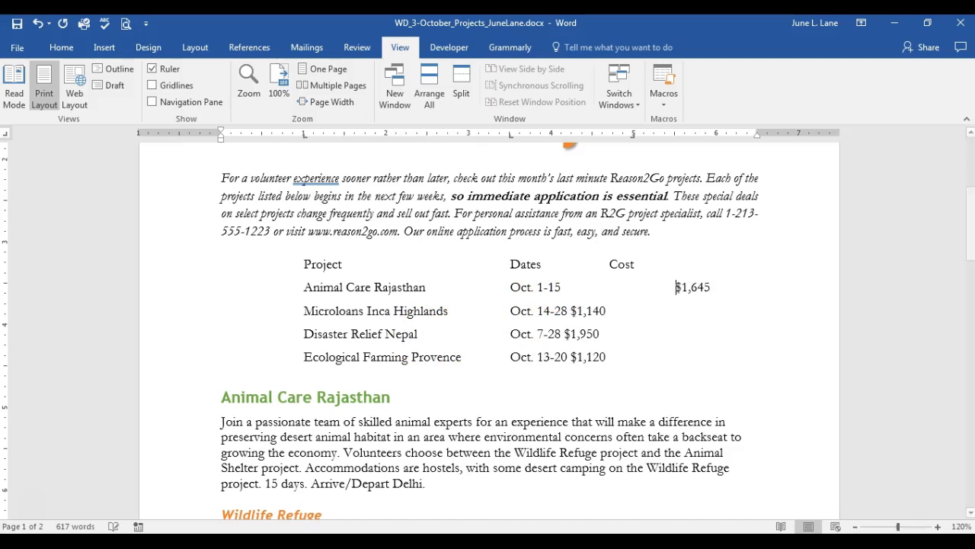
key("BackSpace")
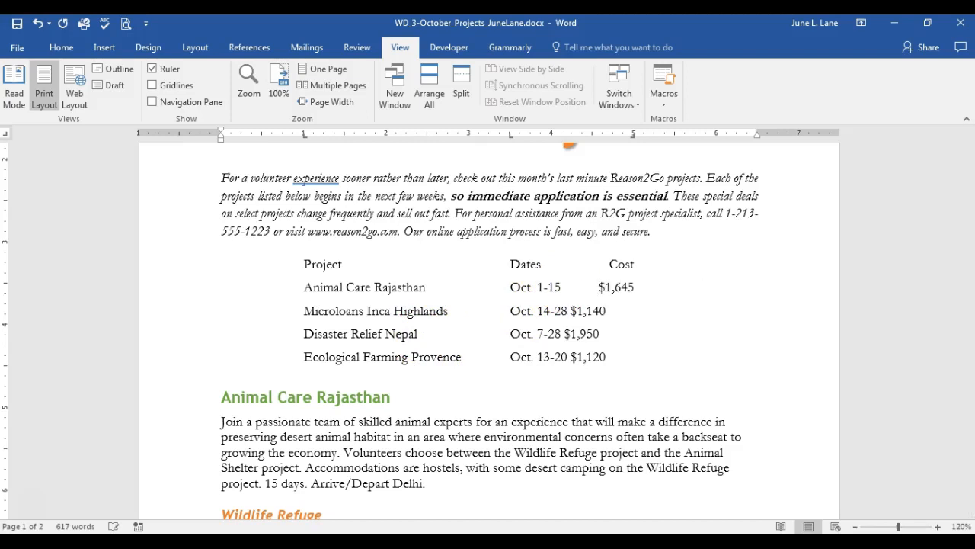
left_click(572, 311)
key("Tab")
left_click(563, 333)
key("Tab")
left_click(571, 350)
key("Tab")
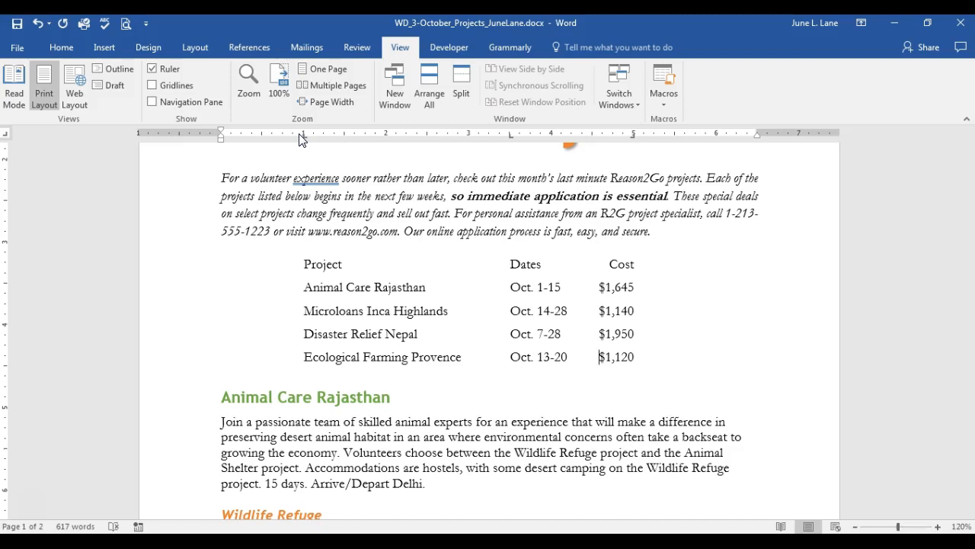
Step: Drag the Cost tab stop from 5 inches to about 5.5 inches, then reselect the four project rows
left_click_drag(305, 265, 638, 354)
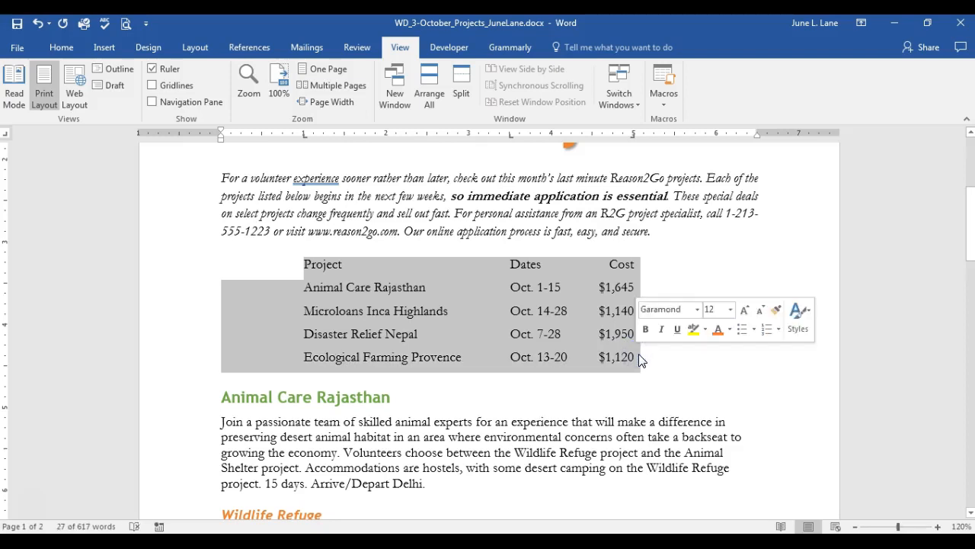
left_click_drag(633, 135, 677, 141)
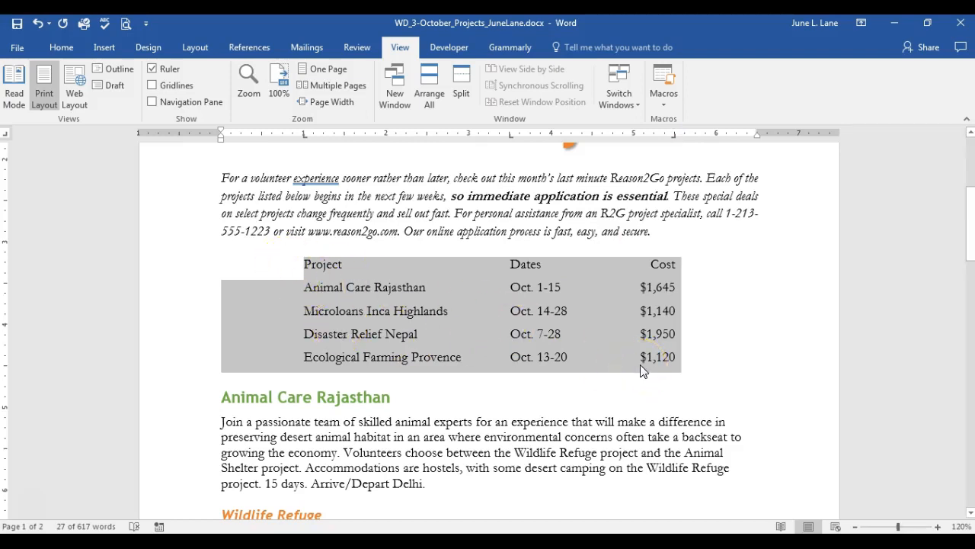
left_click(475, 356)
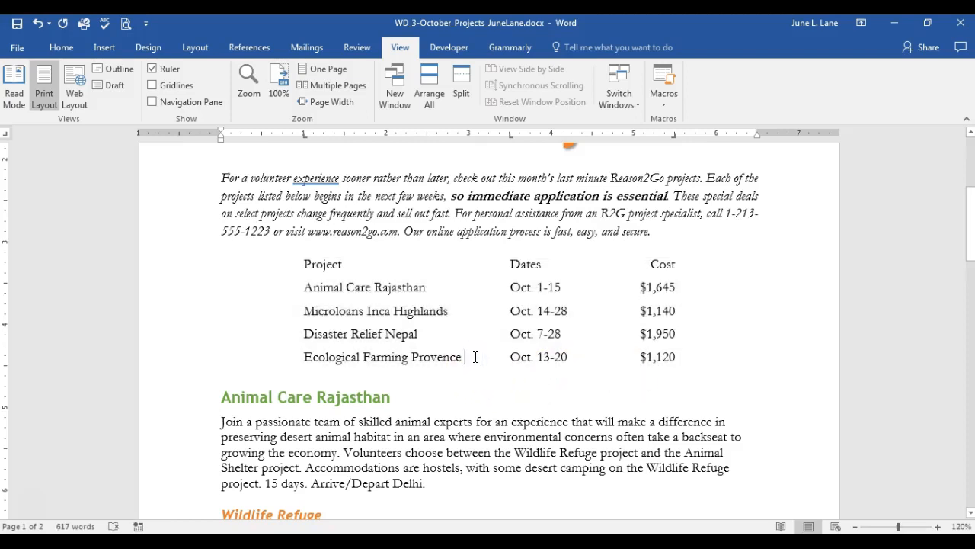
left_click_drag(291, 287, 682, 361)
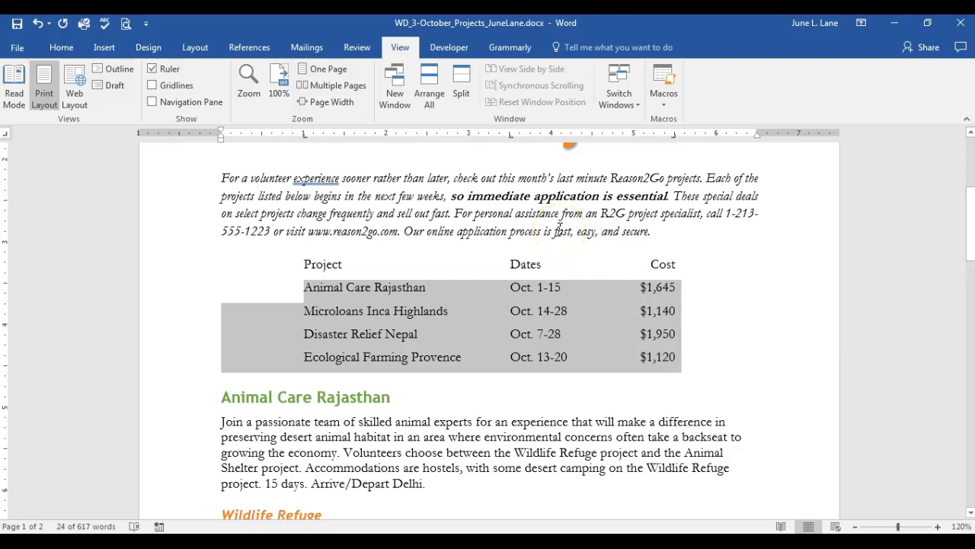
Step: Give the 5.5-inch tab stop a dotted leader in the Tabs dialog
left_click(61, 51)
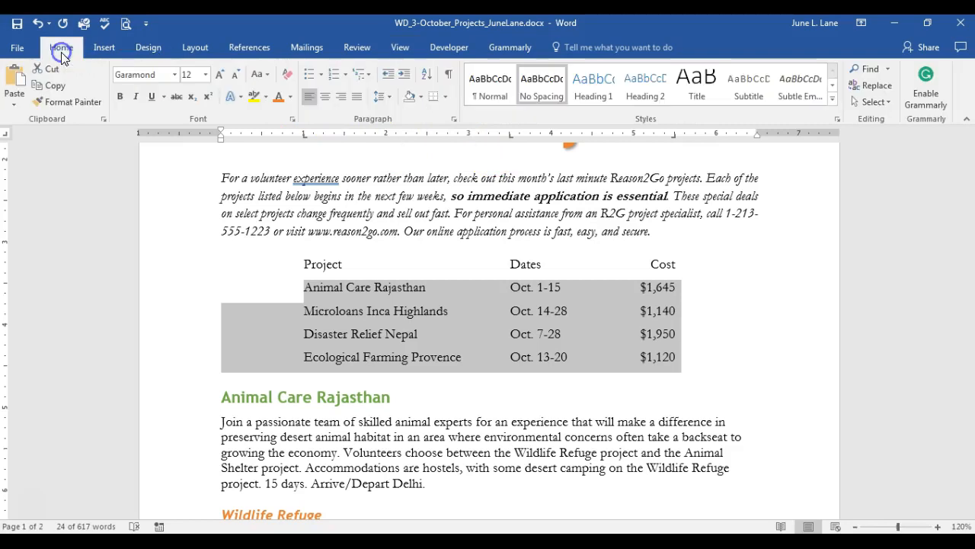
left_click(456, 121)
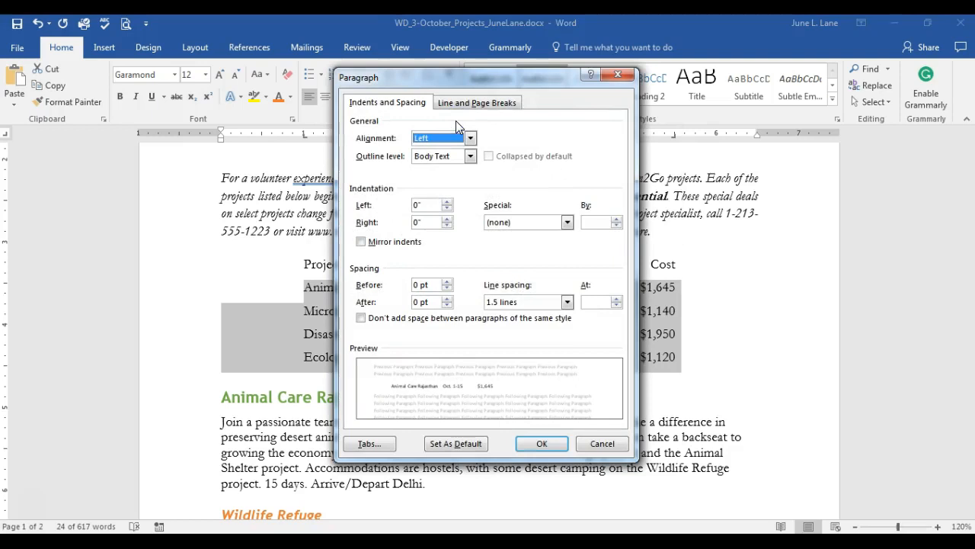
left_click(373, 445)
left_click(375, 444)
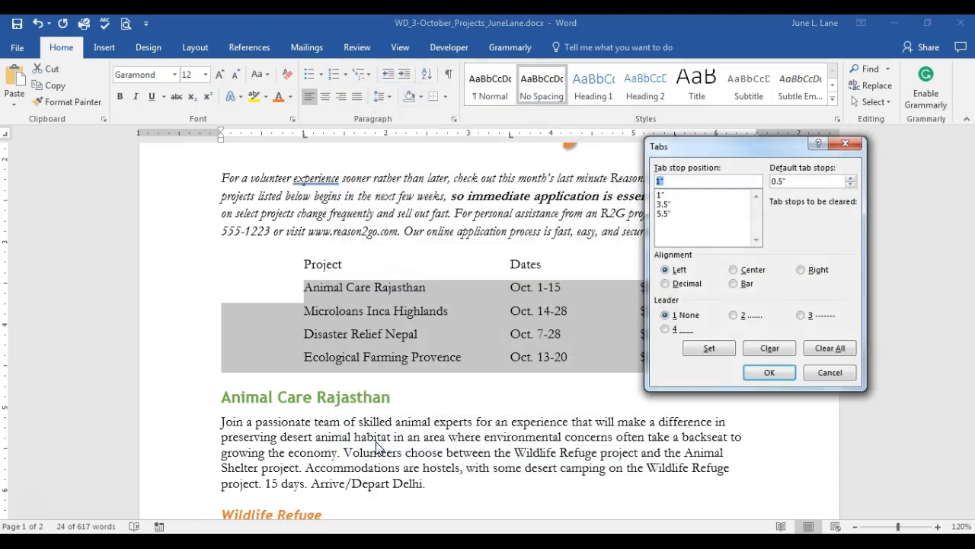
left_click(666, 216)
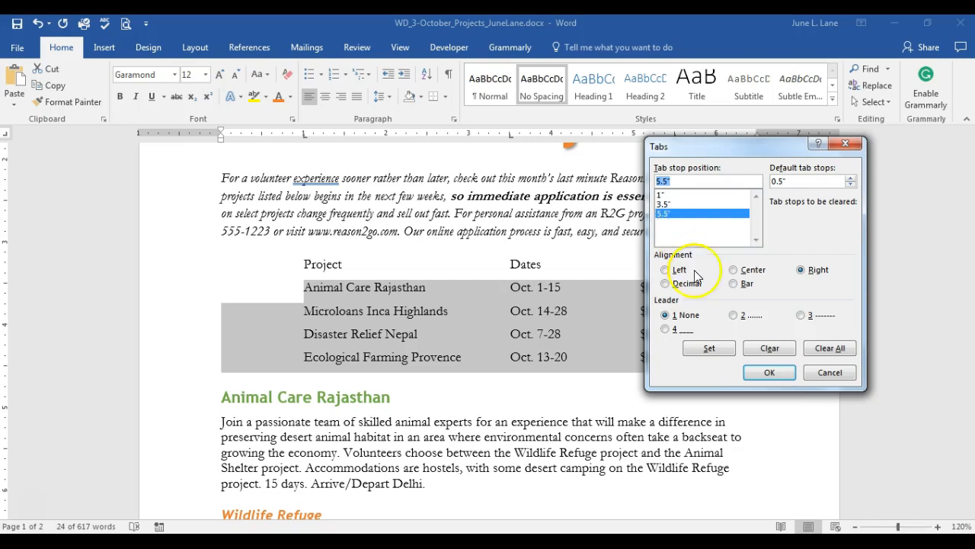
left_click(734, 317)
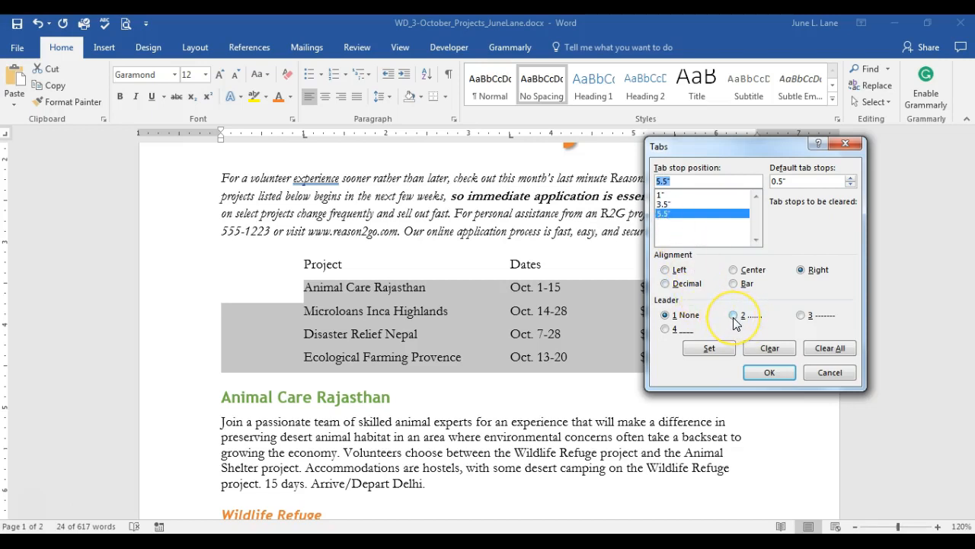
left_click(734, 317)
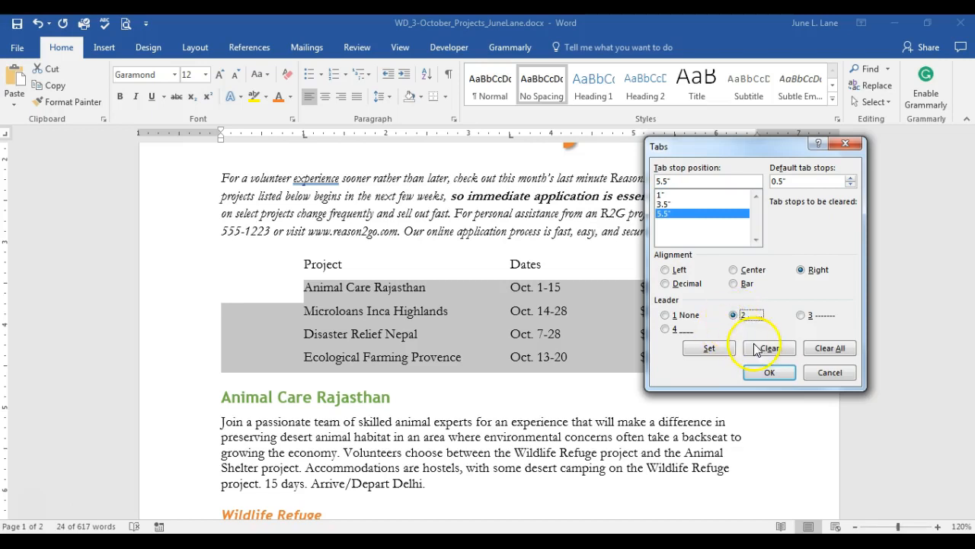
left_click(710, 348)
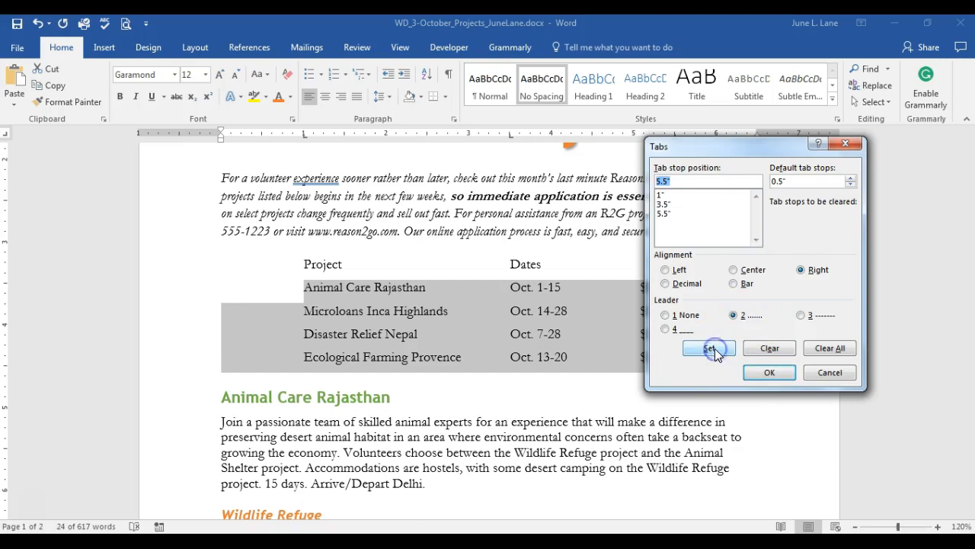
left_click(771, 372)
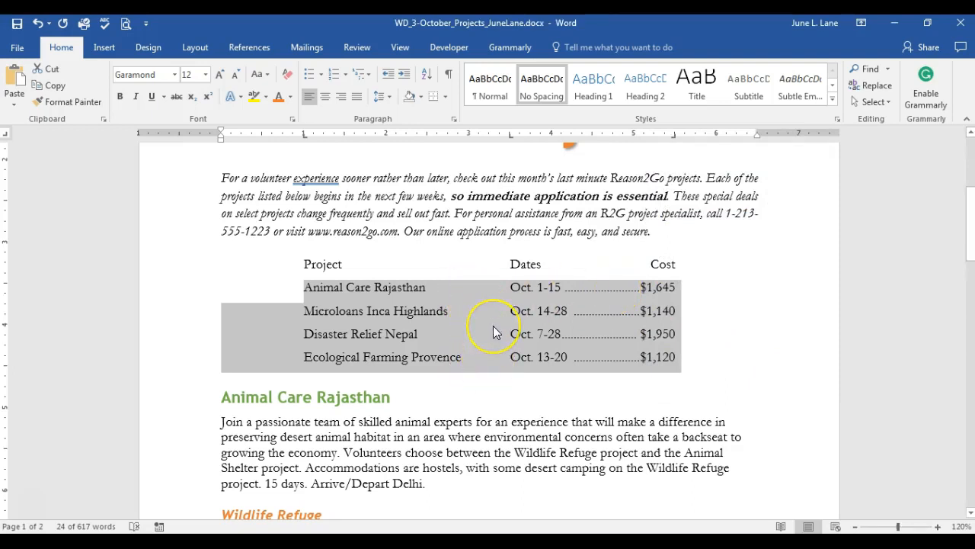
Step: Give the 3.5-inch tab stop a dotted leader too, then save the flyer
left_click(454, 119)
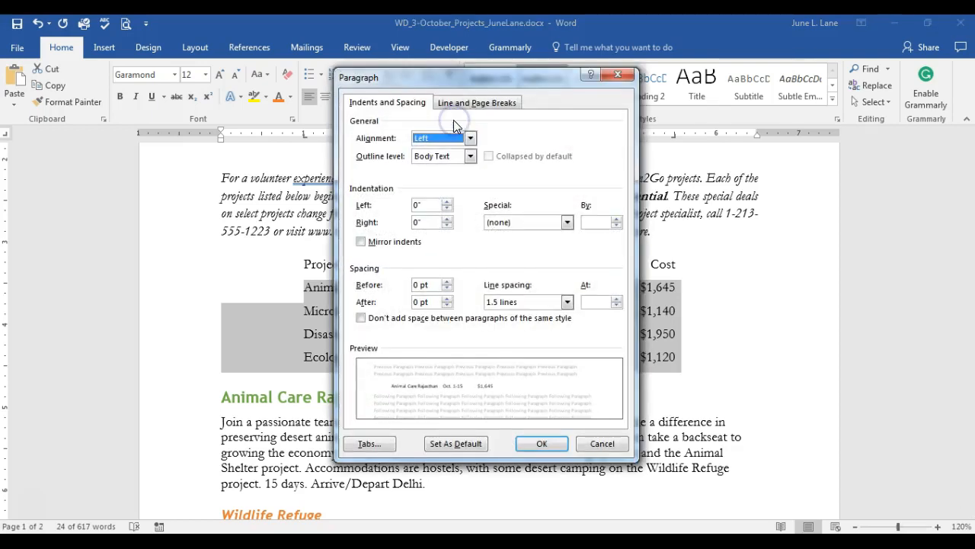
left_click(372, 444)
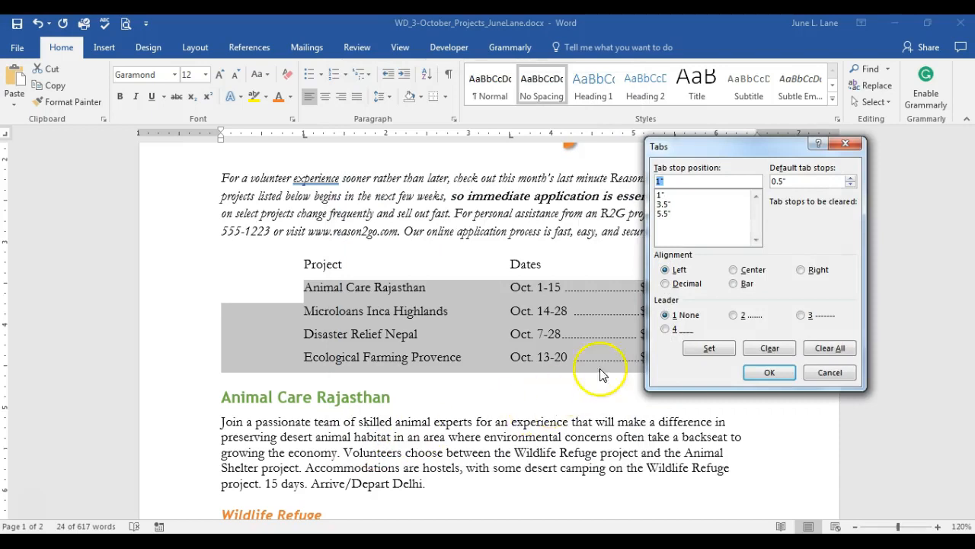
left_click(661, 204)
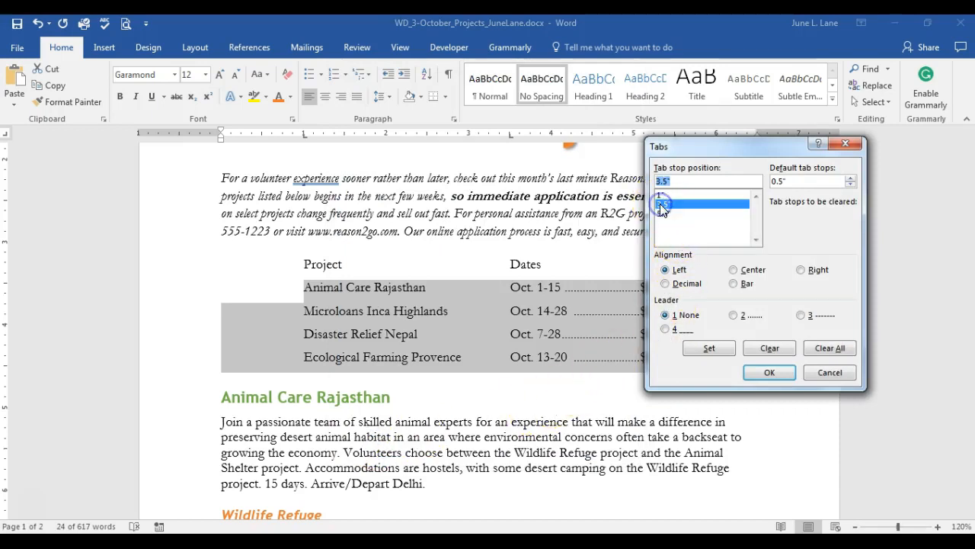
left_click(736, 315)
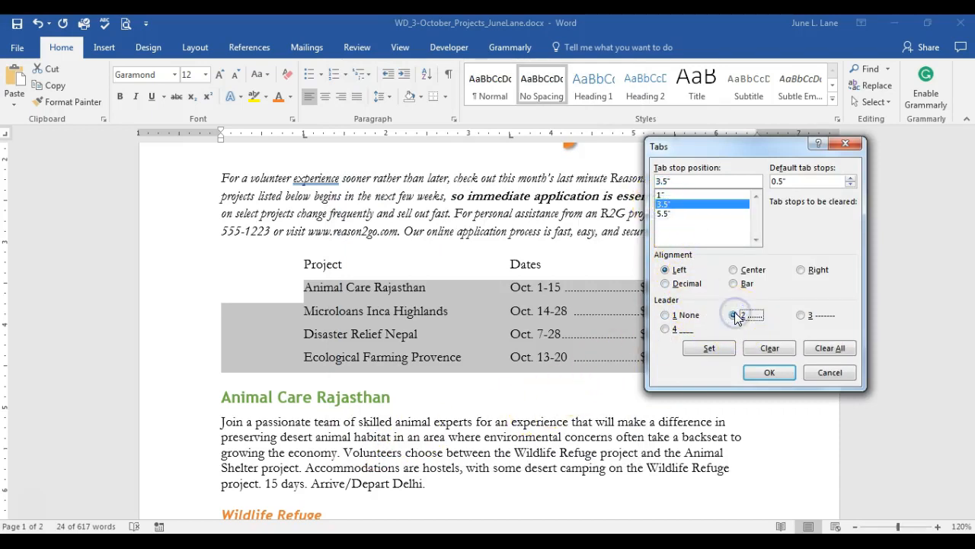
left_click(711, 348)
left_click(765, 373)
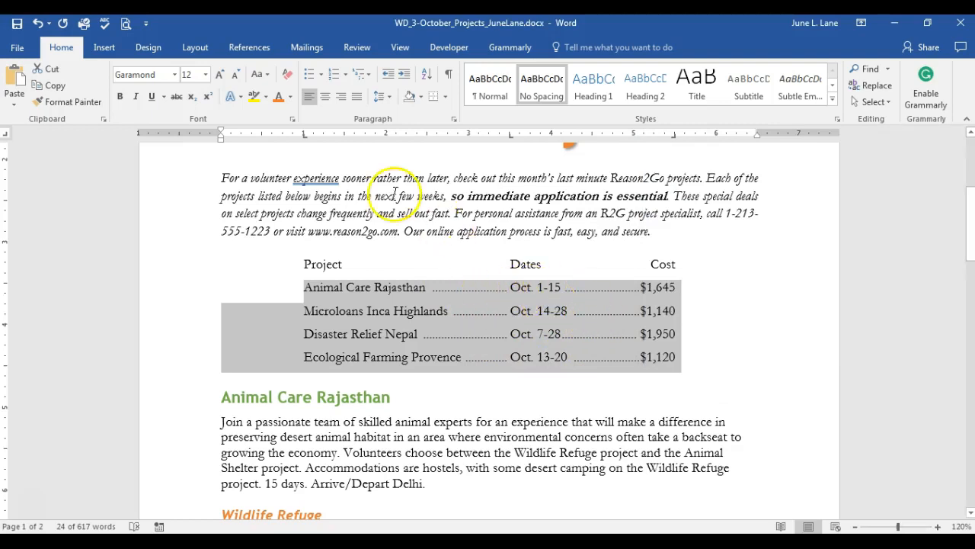
left_click(248, 312)
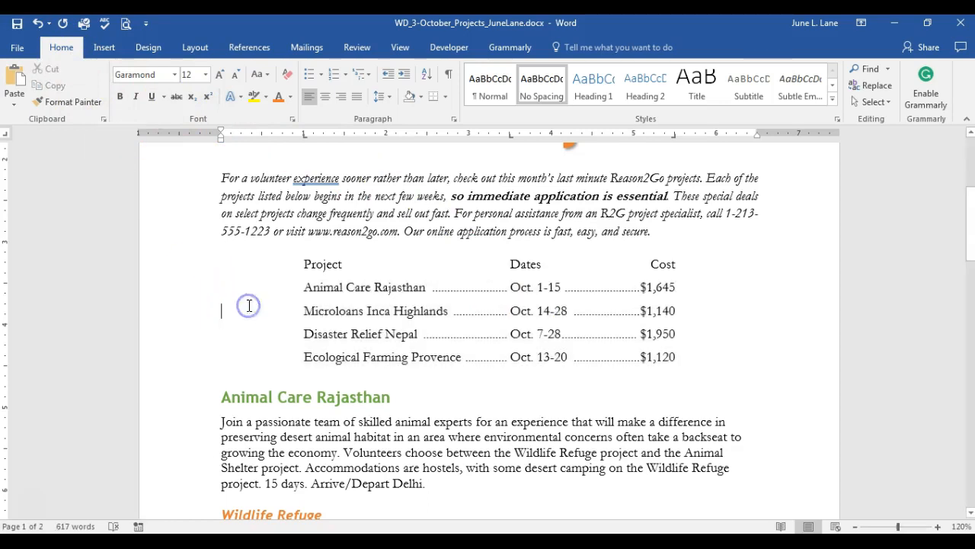
left_click(17, 23)
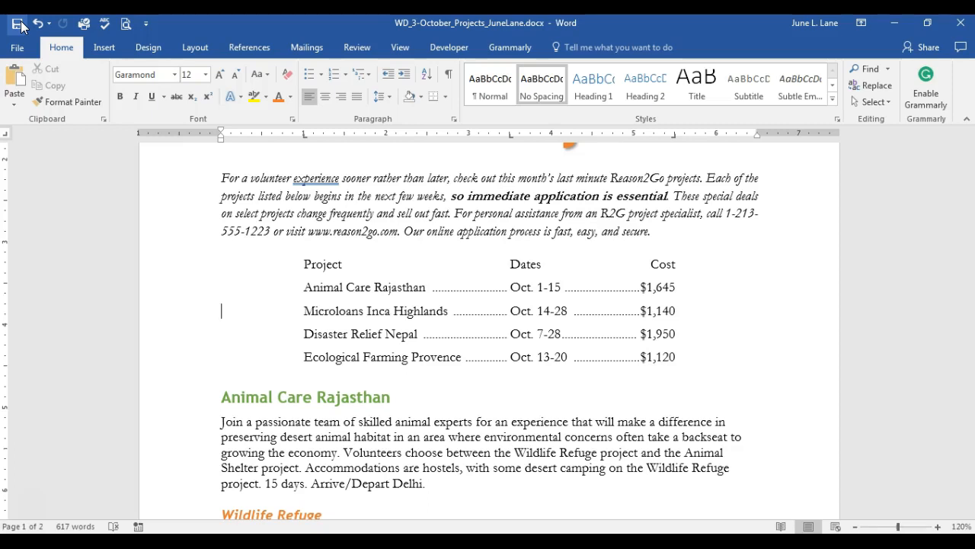
Step: Try Increase Indent twice on the italic intro paragraph, then return it to the margin
key("ctrl+Home")
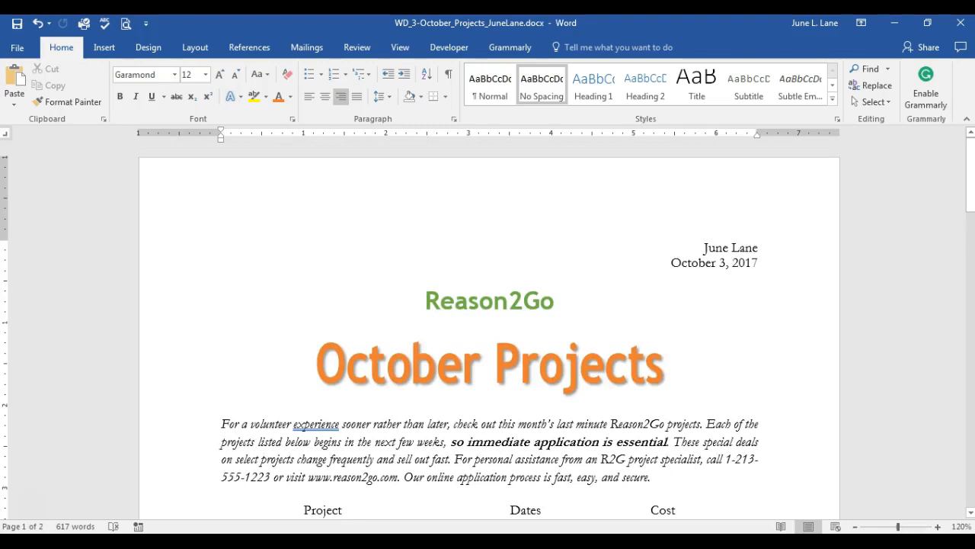
scroll(489, 330, "down", 1)
scroll(489, 330, "down", 3)
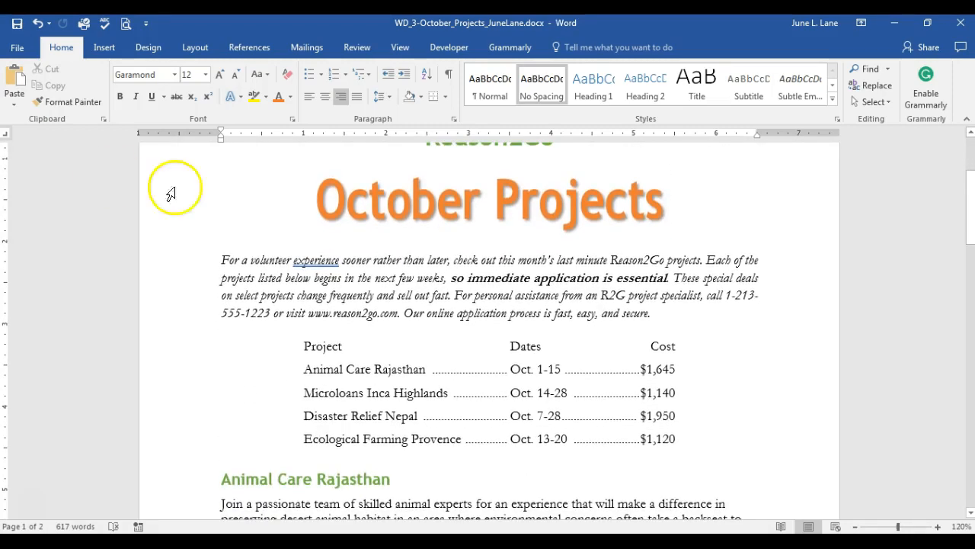
left_click(327, 286)
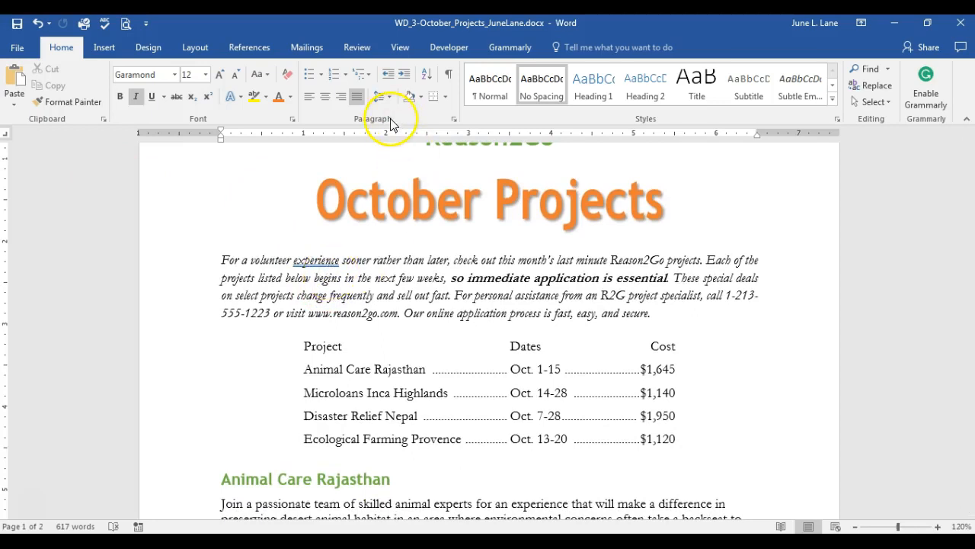
left_click(405, 80)
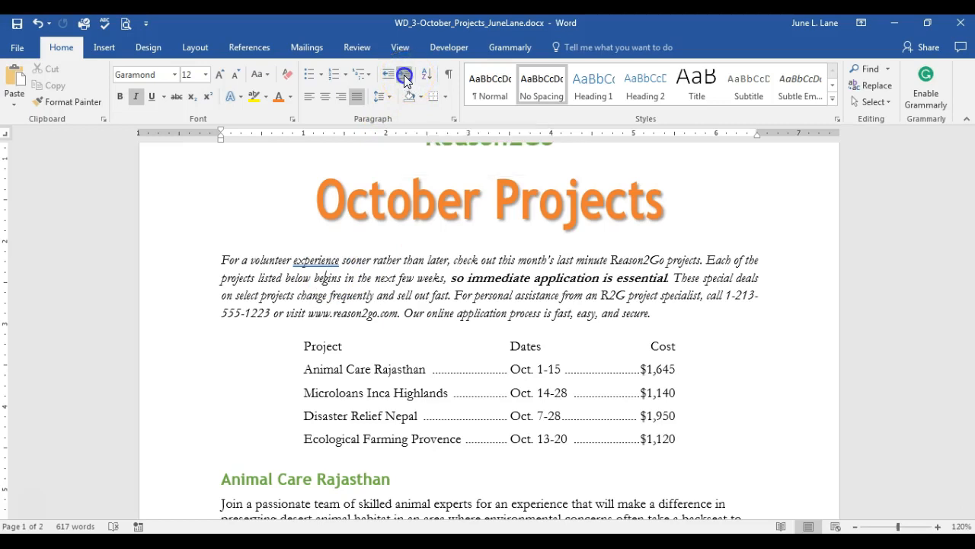
left_click(332, 256)
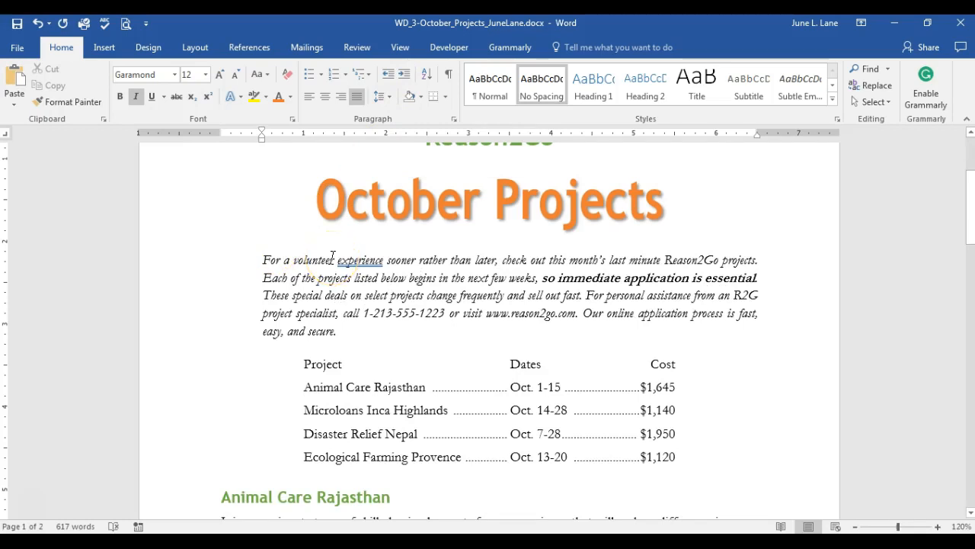
left_click(387, 76)
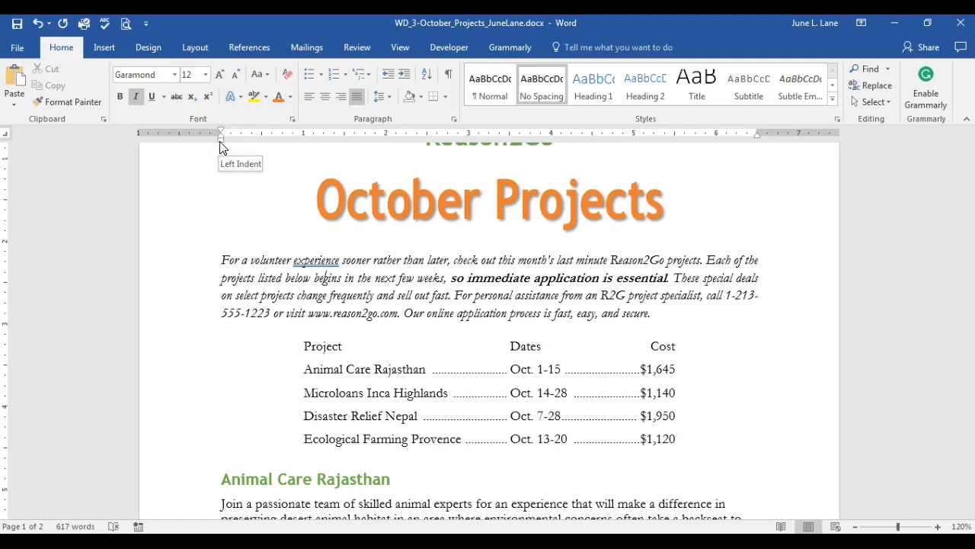
Step: Drag the First Line Indent marker about 0.25" right so only the first line is indented
left_click_drag(221, 132, 242, 135)
left_click(243, 260)
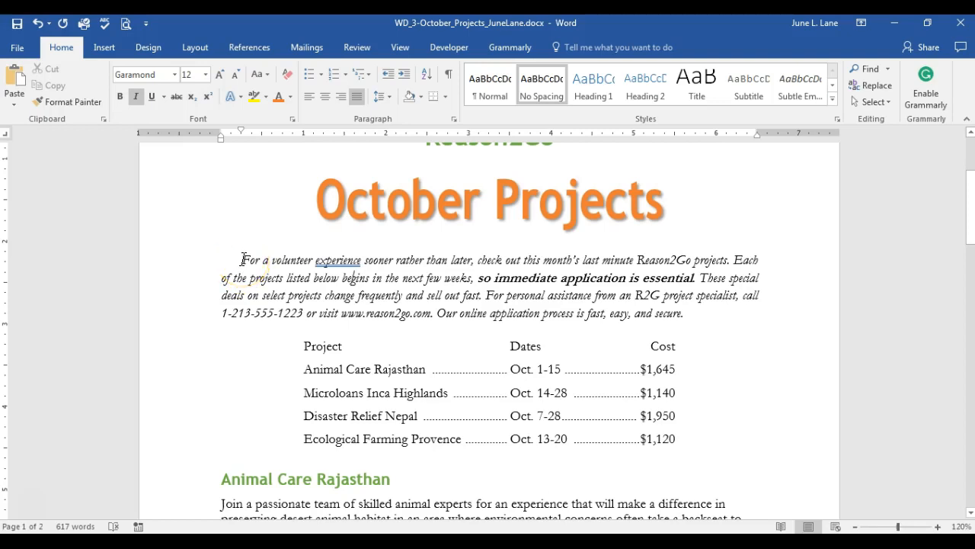
scroll(244, 259, "down", 6)
left_click(274, 262)
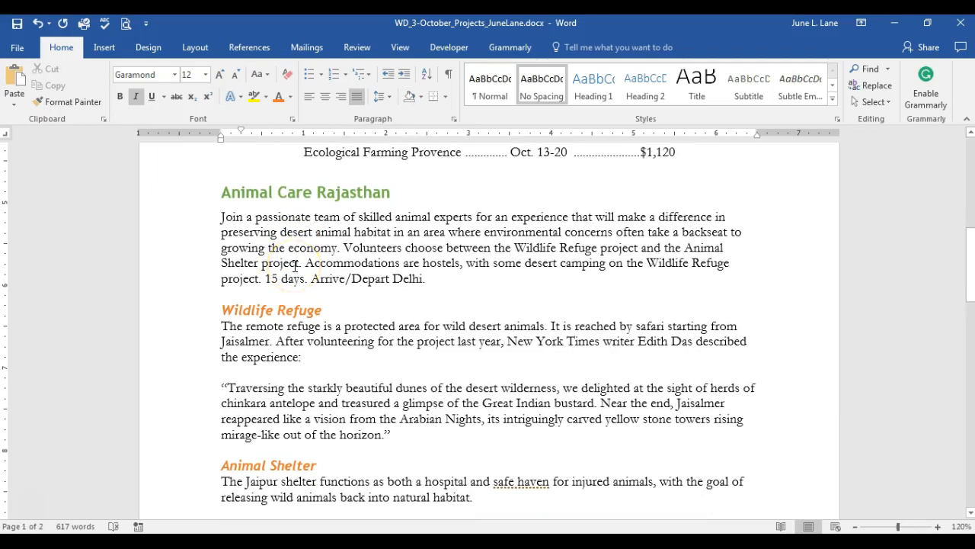
Step: In the Wildlife Refuge quotation, show the Layout indent boxes, currently 0" left and right
scroll(295, 265, "down", 8)
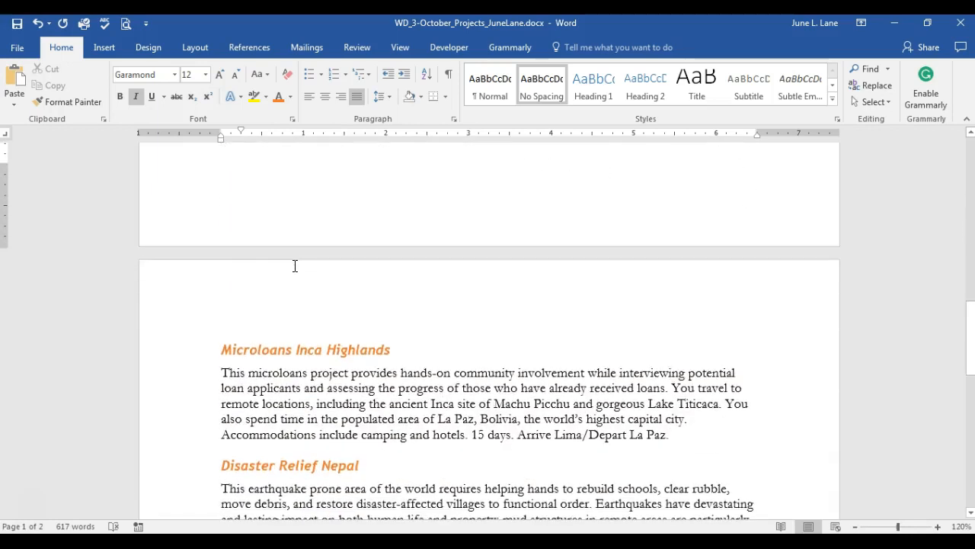
scroll(295, 265, "up", 4)
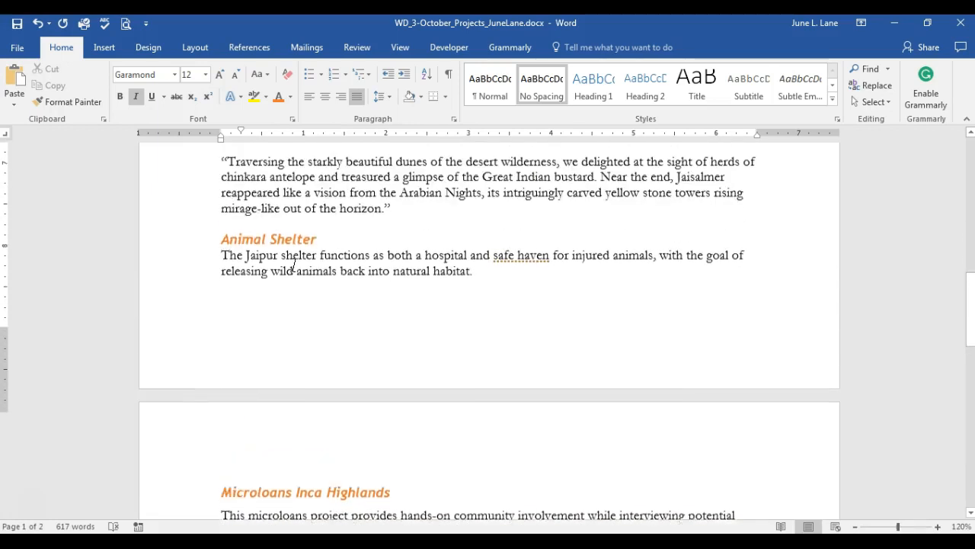
scroll(294, 264, "up", 1)
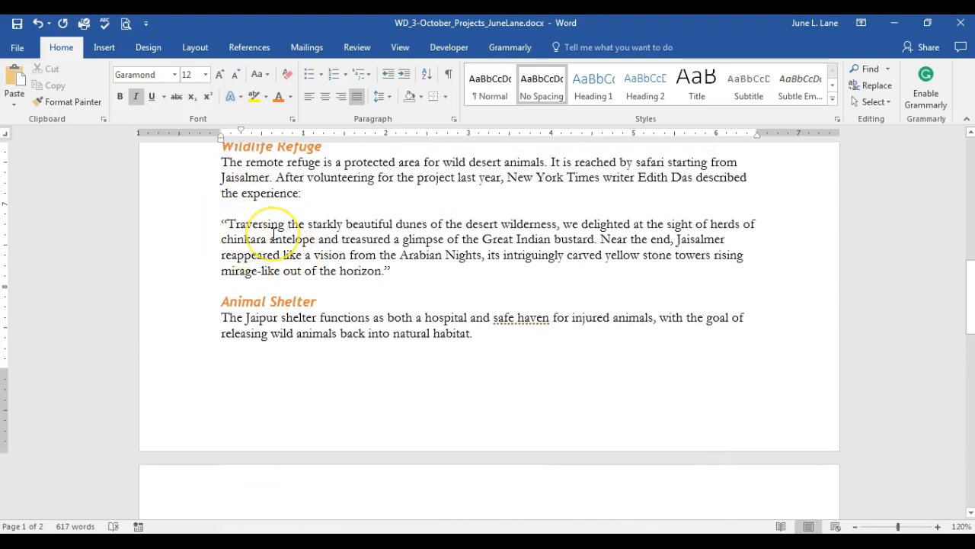
left_click(348, 242)
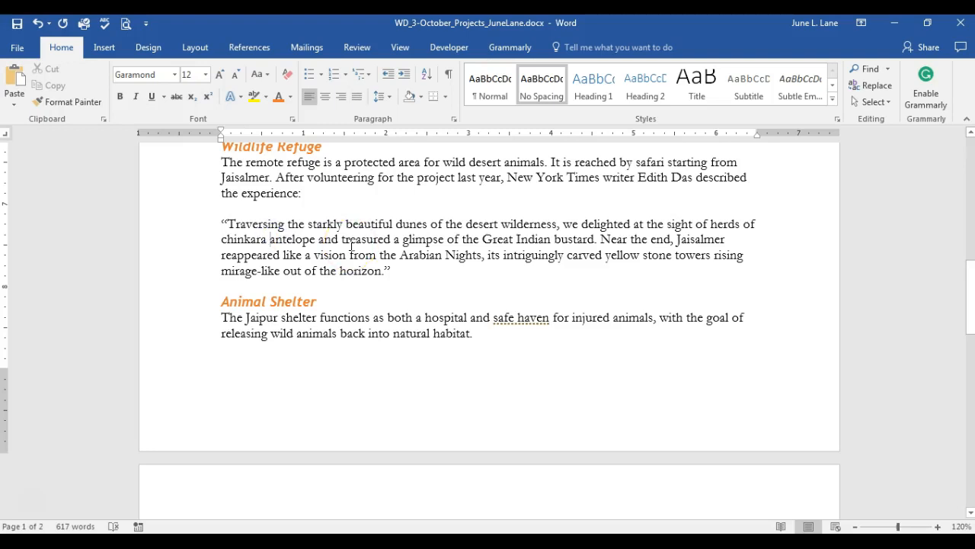
left_click(389, 75)
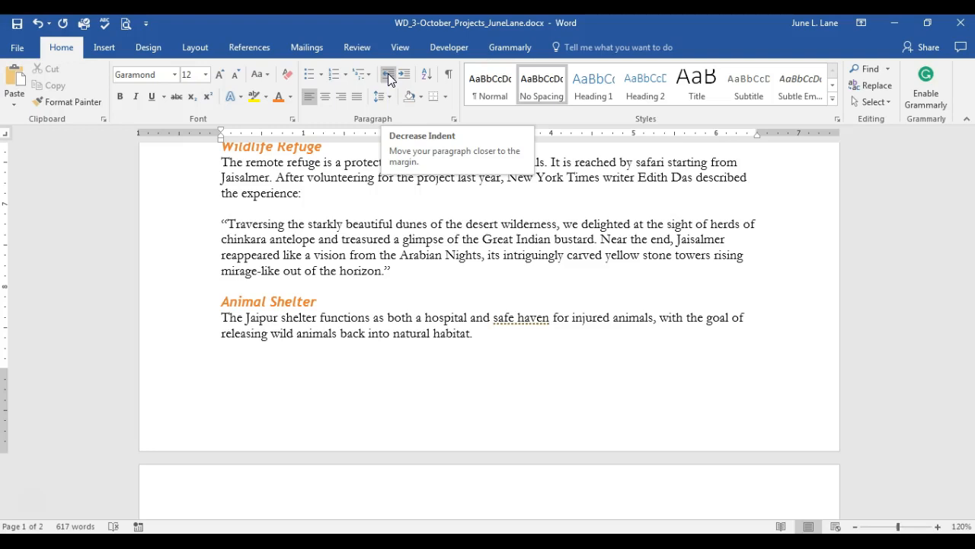
left_click(197, 48)
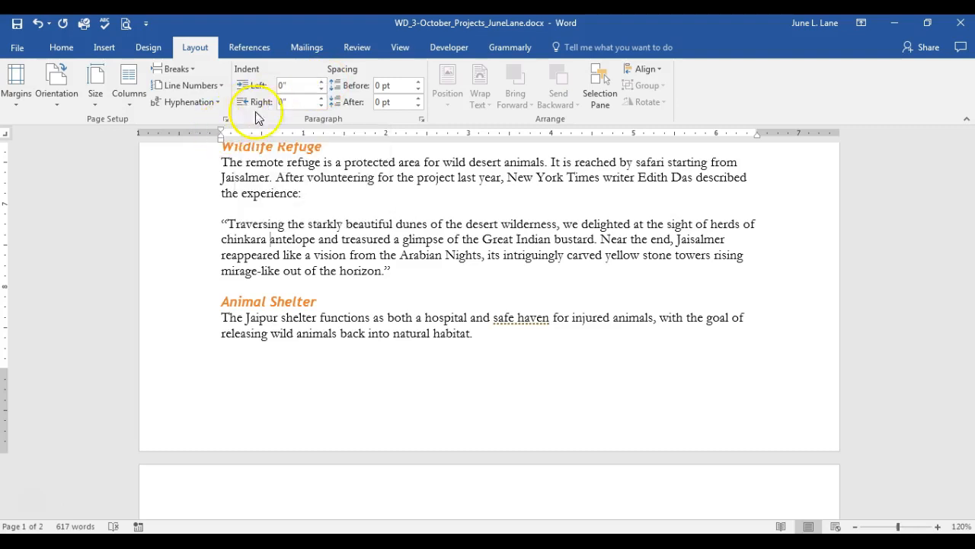
Step: Set the Wildlife Refuge quotation's left and right indents to 0.5" each
left_click(321, 82)
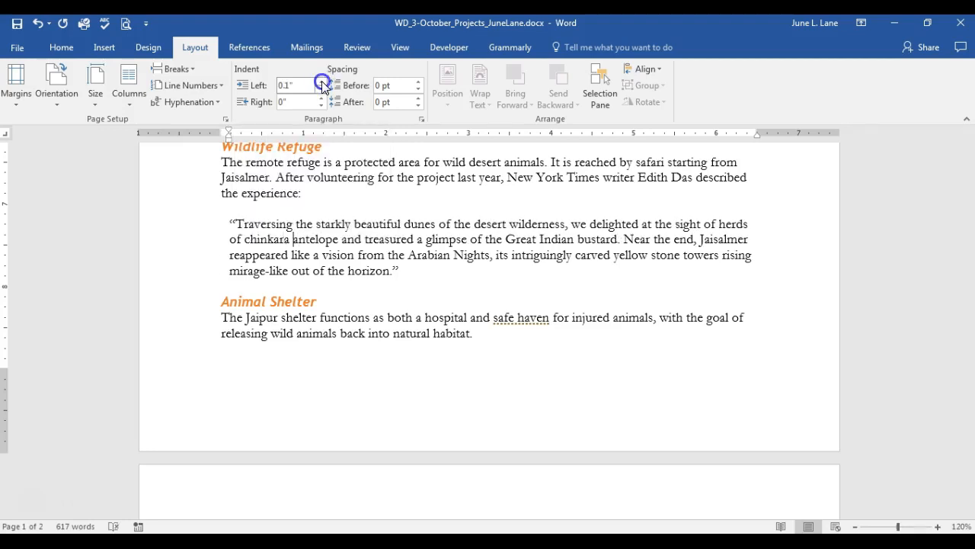
left_click(322, 82)
left_click(322, 82)
left_click(322, 82)
left_click(321, 82)
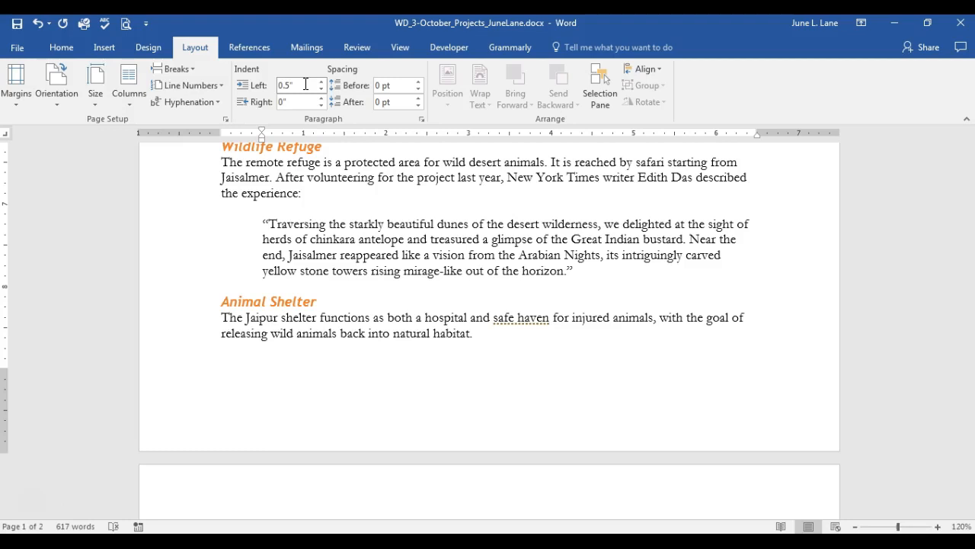
left_click(294, 103)
type(".5")
key("Return")
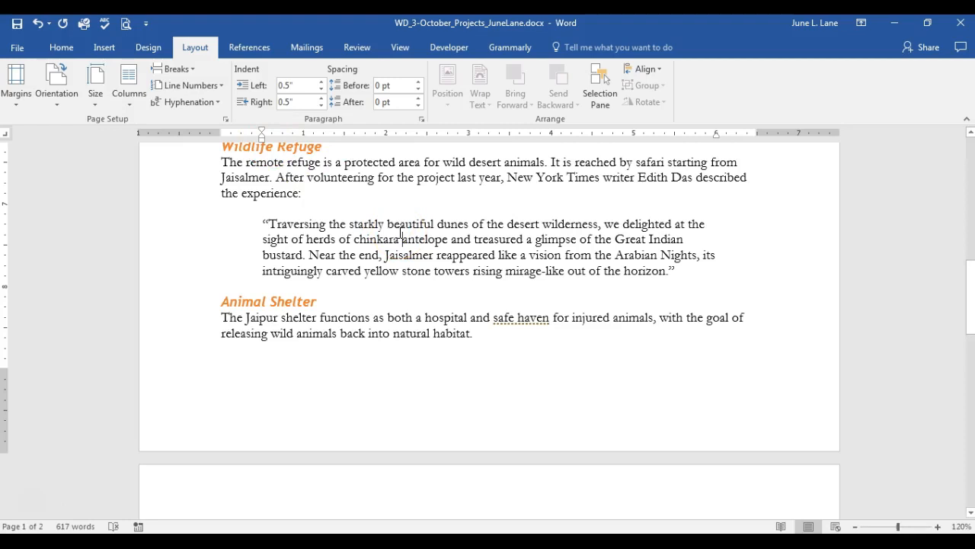
key("ctrl+Home")
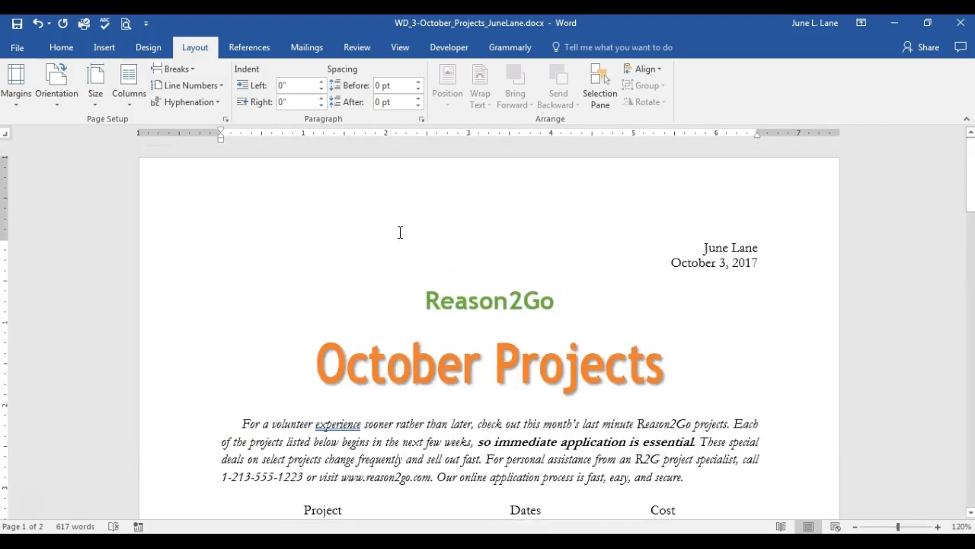
Step: In the Paragraph dialog, set the intro paragraph's Special indentation to (none)
left_click(300, 442)
scroll(302, 444, "down", 3)
scroll(302, 443, "down", 3)
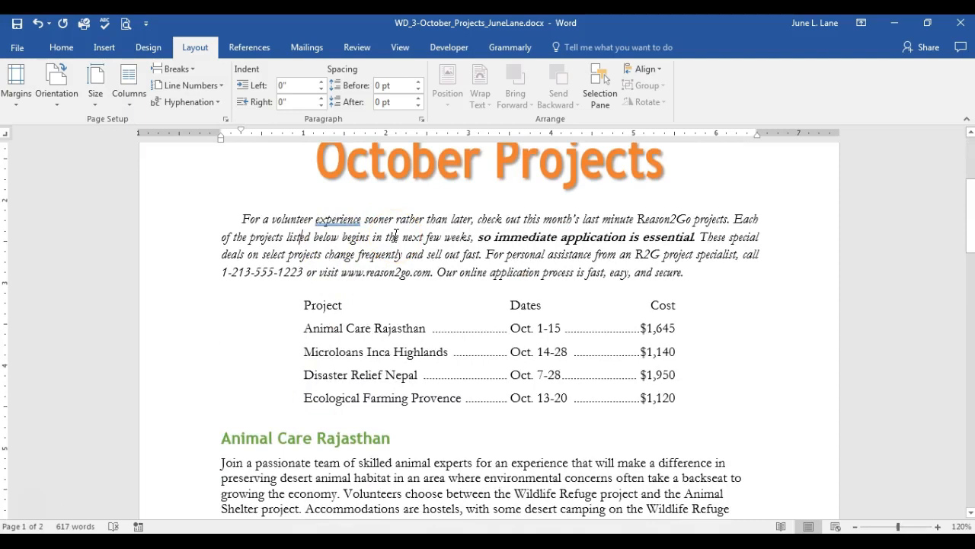
left_click(421, 120)
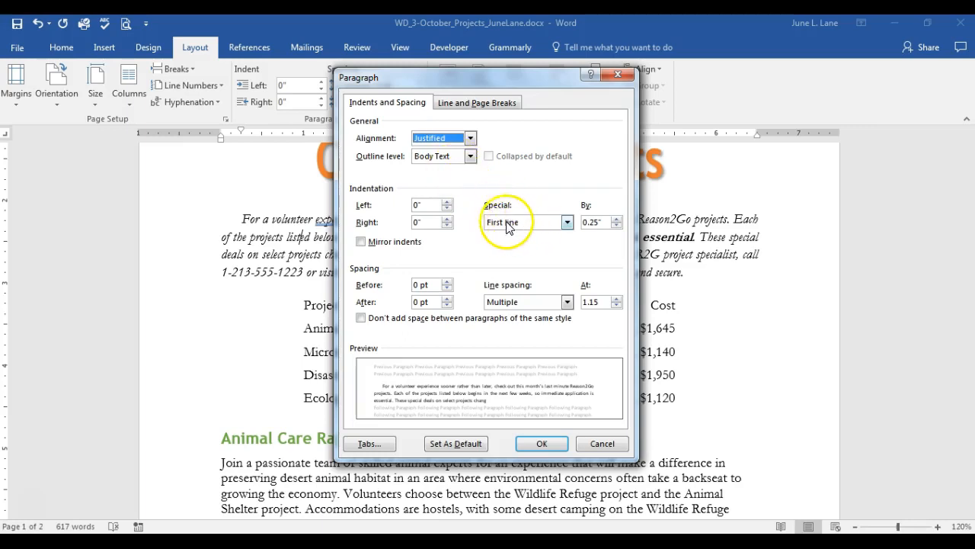
left_click(566, 223)
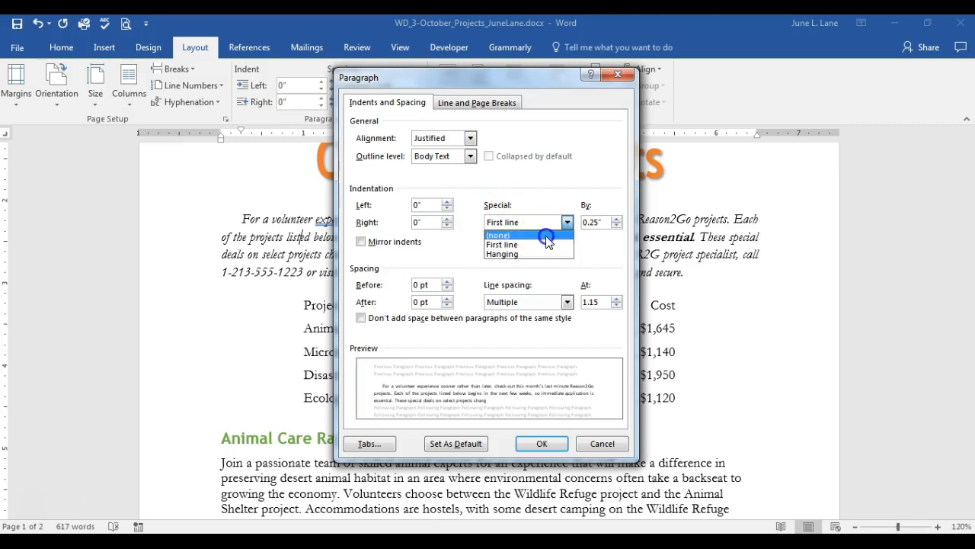
left_click(547, 236)
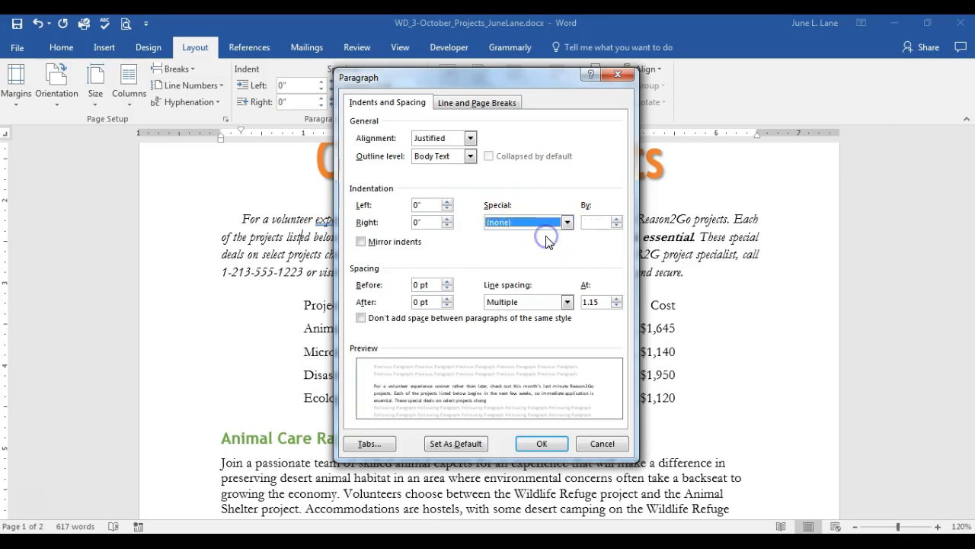
left_click(539, 445)
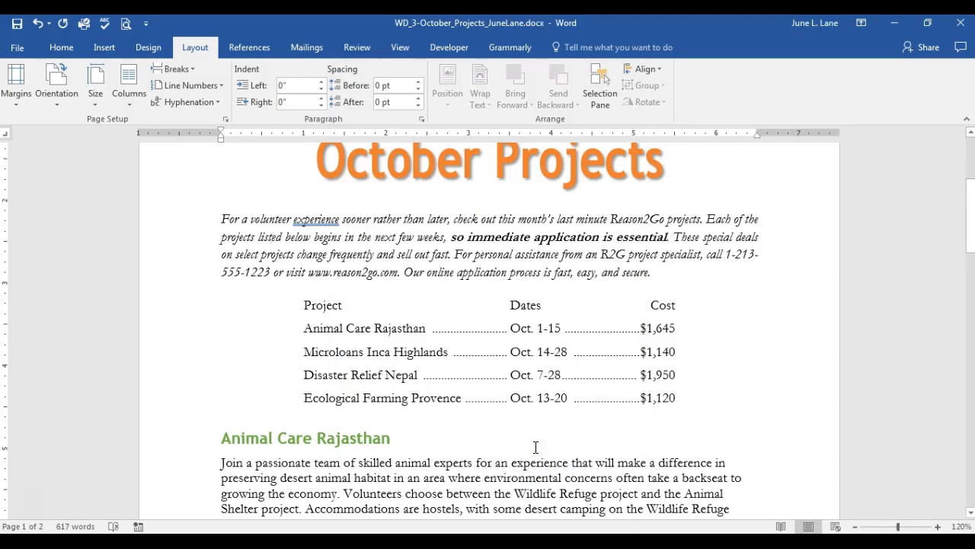
Step: Save the flyer and scroll down to the tourist add-on lines
left_click(17, 24)
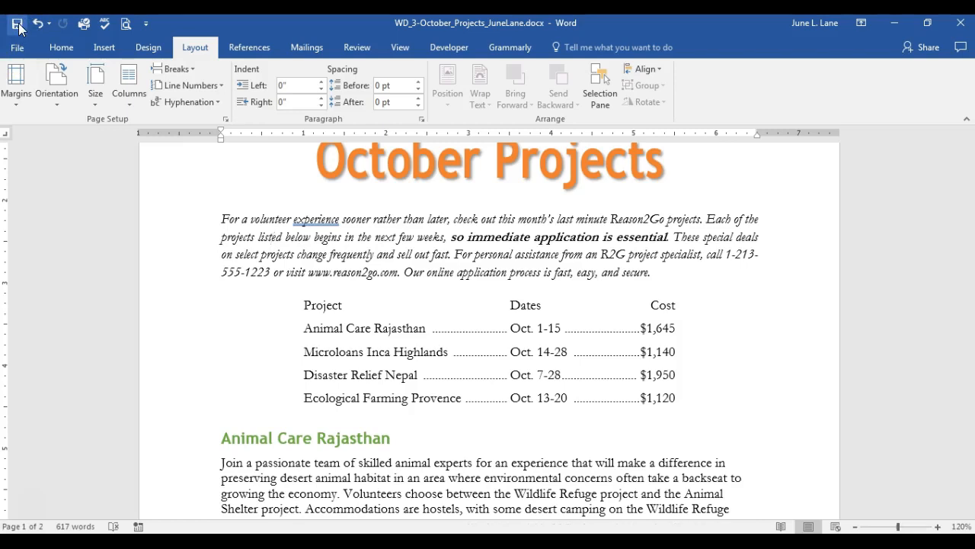
scroll(488, 320, "down", 6)
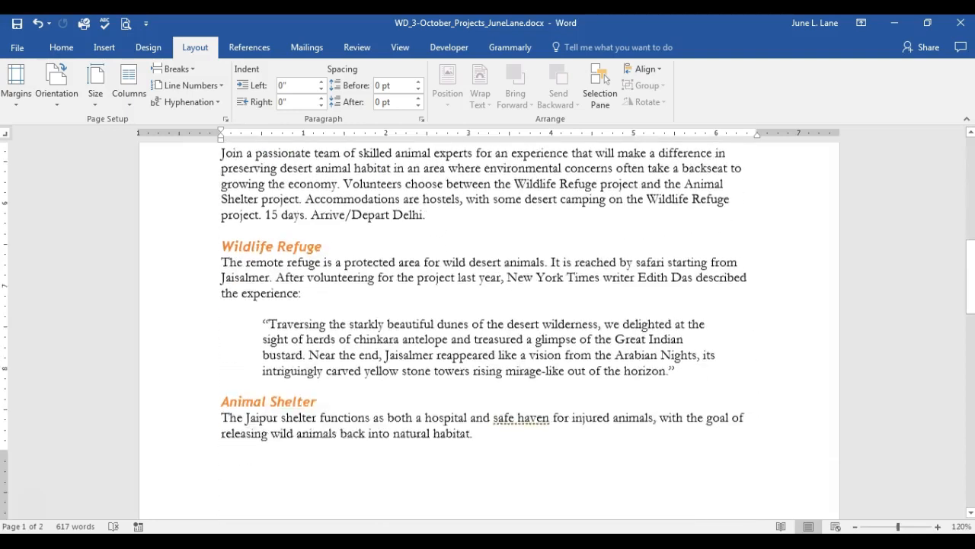
scroll(488, 320, "down", 12)
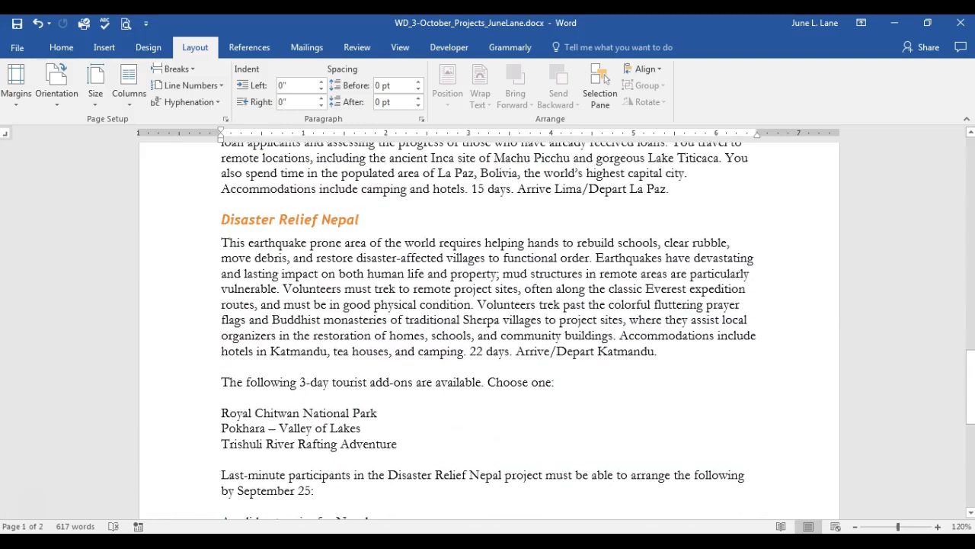
scroll(233, 323, "down", 2)
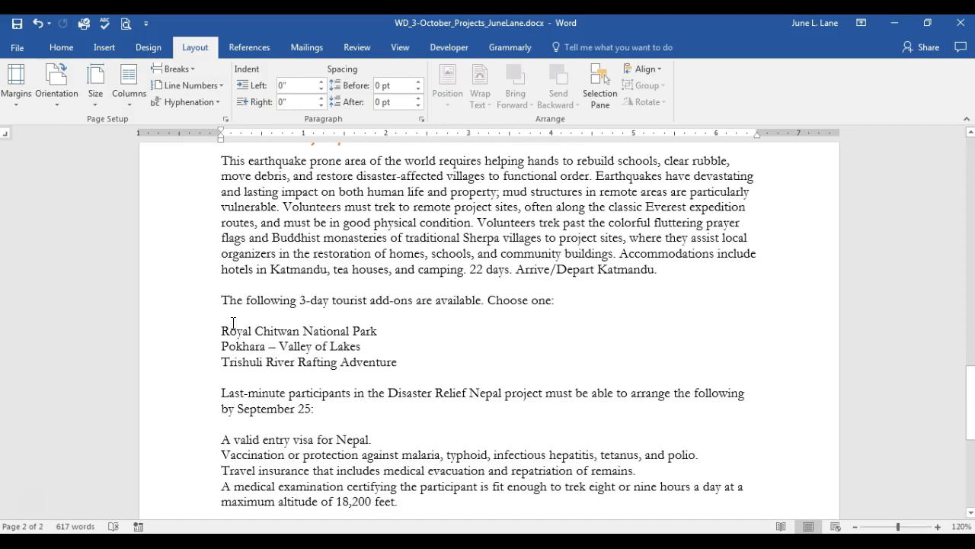
scroll(233, 323, "down", 1)
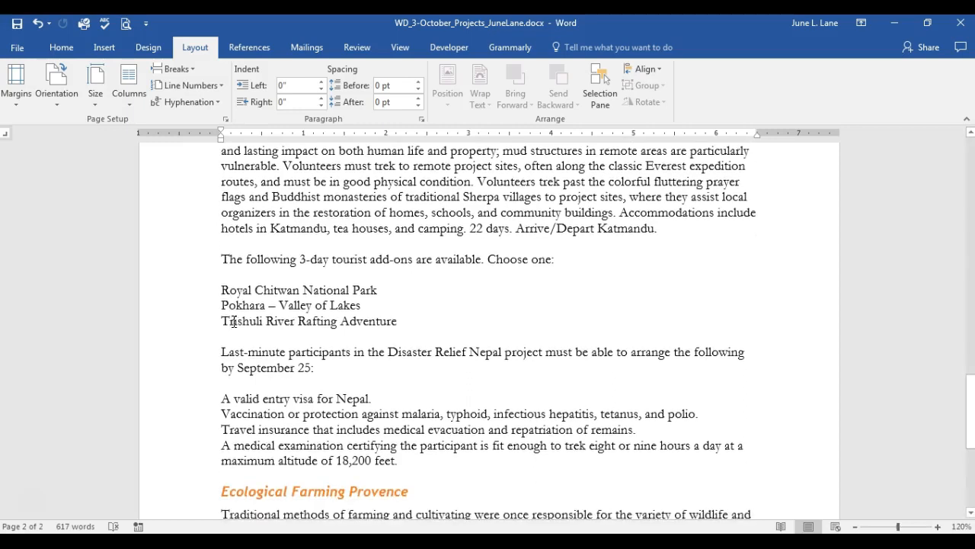
Step: Number the add-ons from Royal Chitwan National Park to Trishuli River Rafting Adventure as 1–3
left_click(224, 291)
left_click_drag(225, 293, 385, 324)
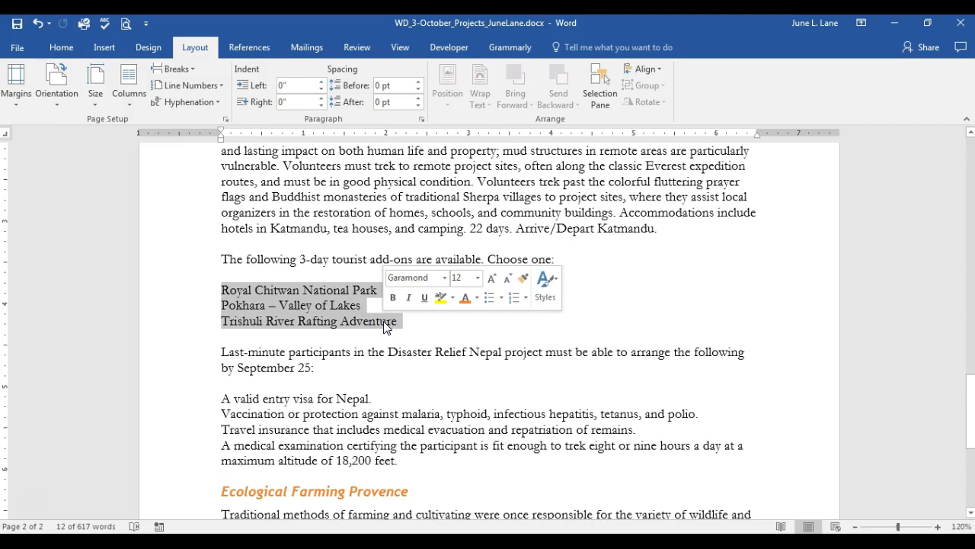
left_click(63, 48)
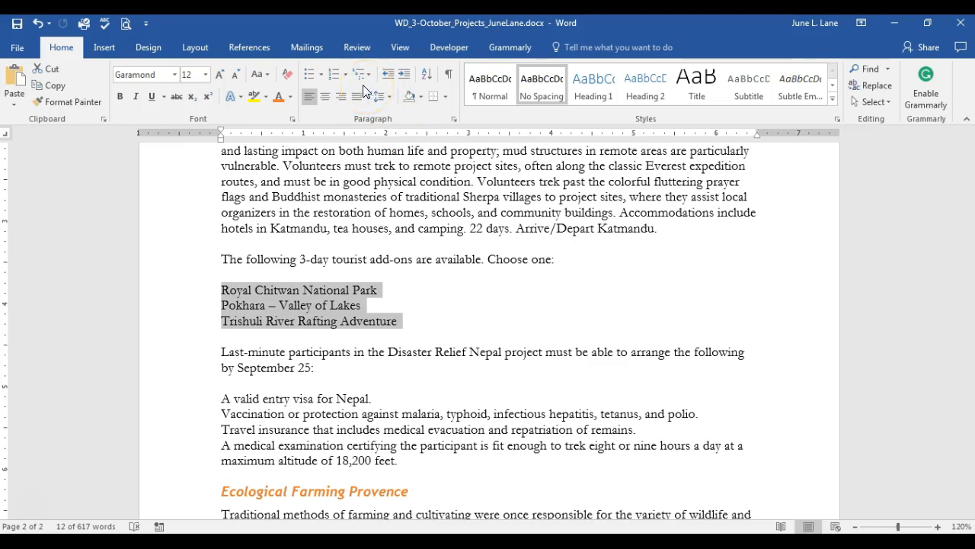
left_click(345, 76)
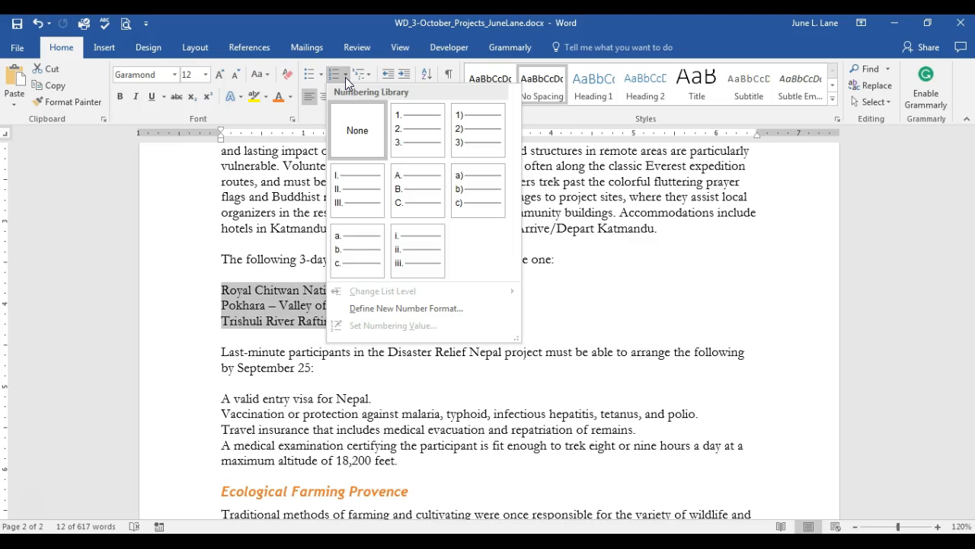
left_click(345, 77)
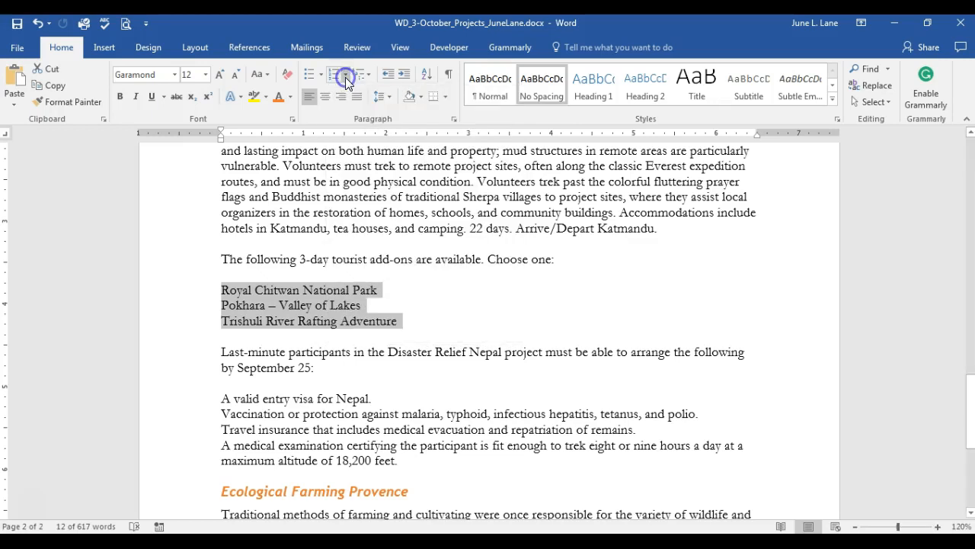
left_click(333, 73)
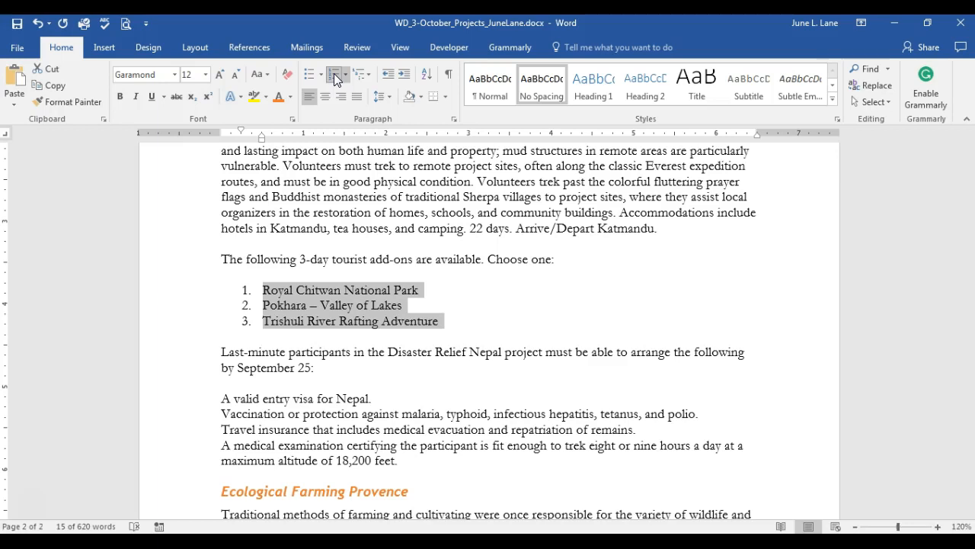
left_click(357, 299)
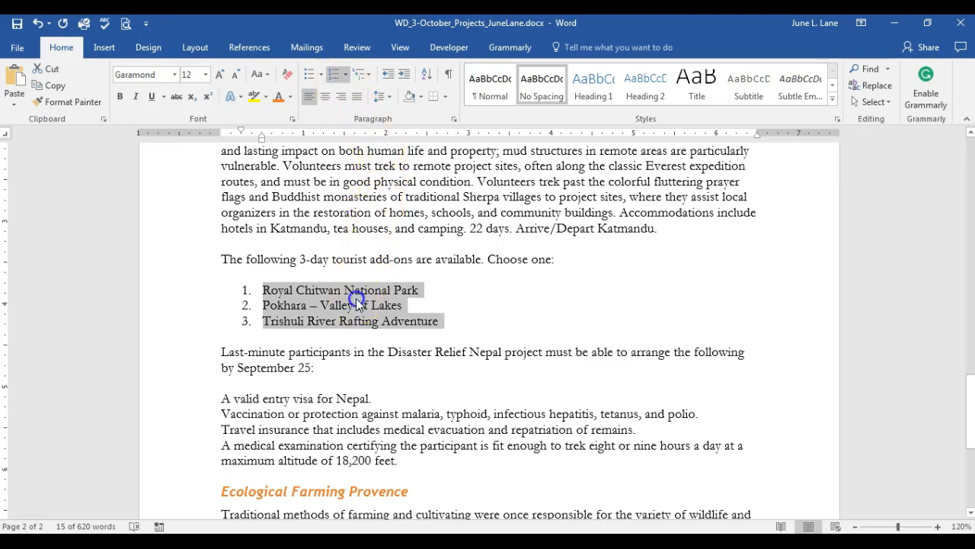
left_click(405, 306)
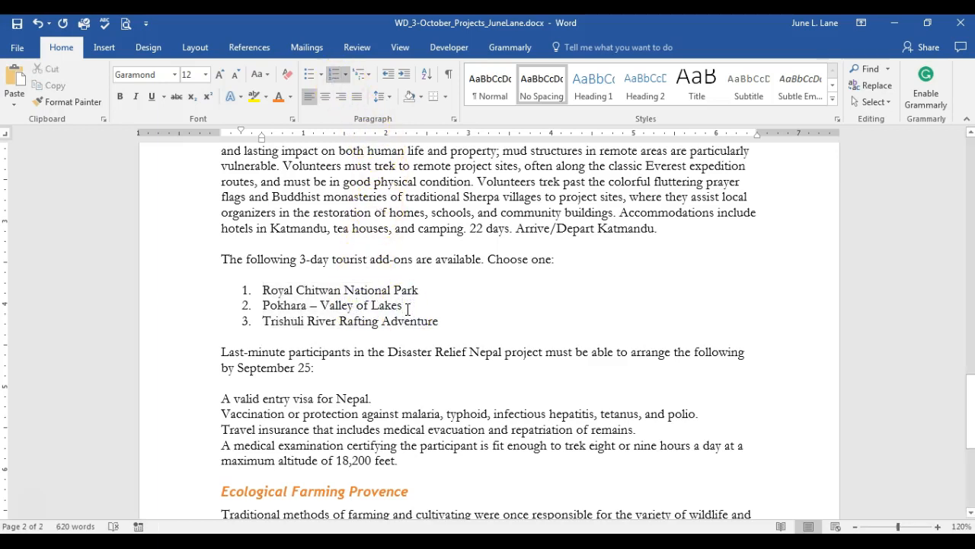
Step: Add 'Temple of Janakpur' as a new numbered item after the Pokhara line
key("Return")
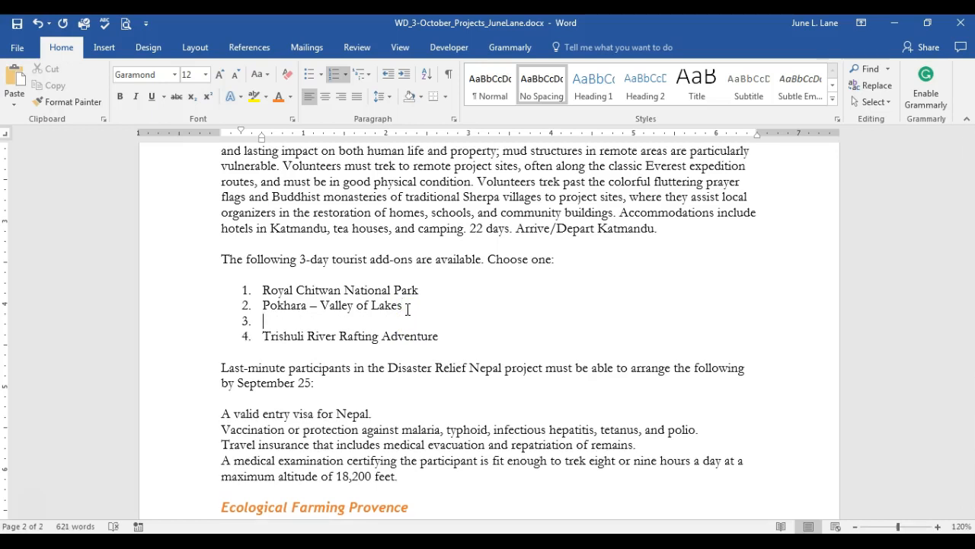
type("Temple of Jana")
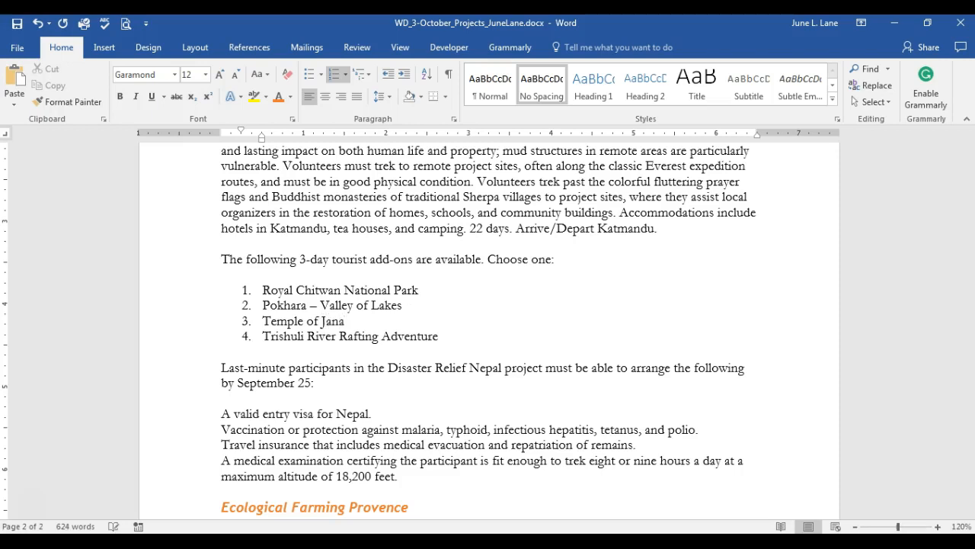
type("kpur")
Step: Make all the add-on list numbers bold
left_click(244, 290)
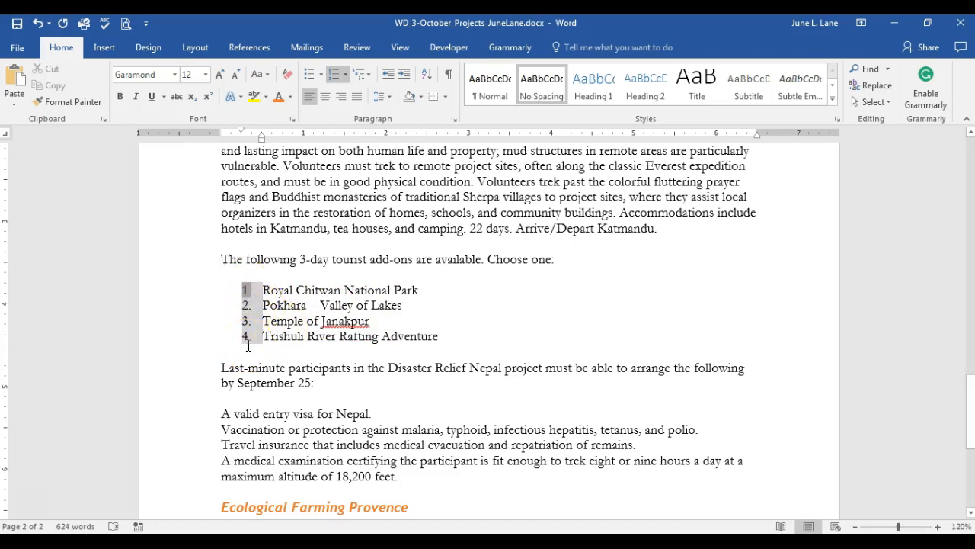
left_click(120, 97)
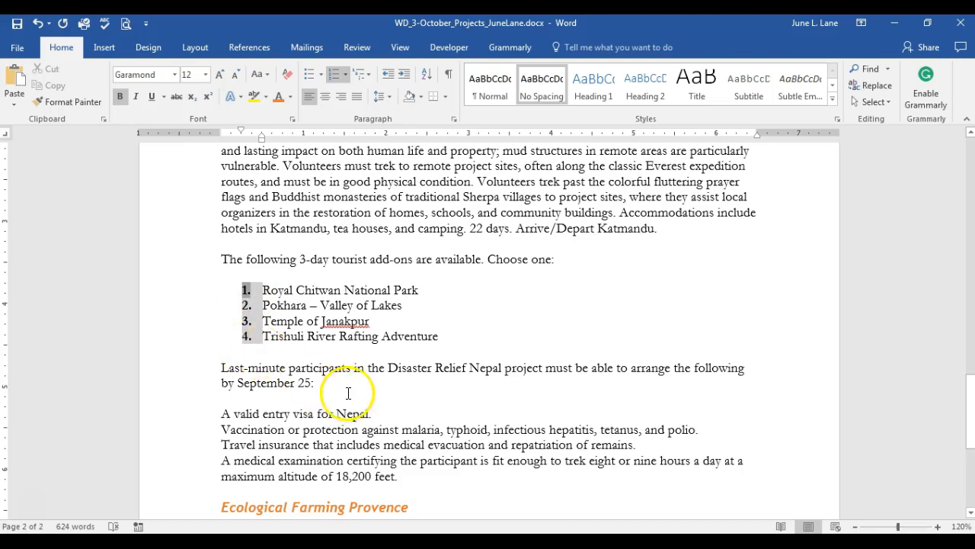
scroll(337, 392, "down", 3)
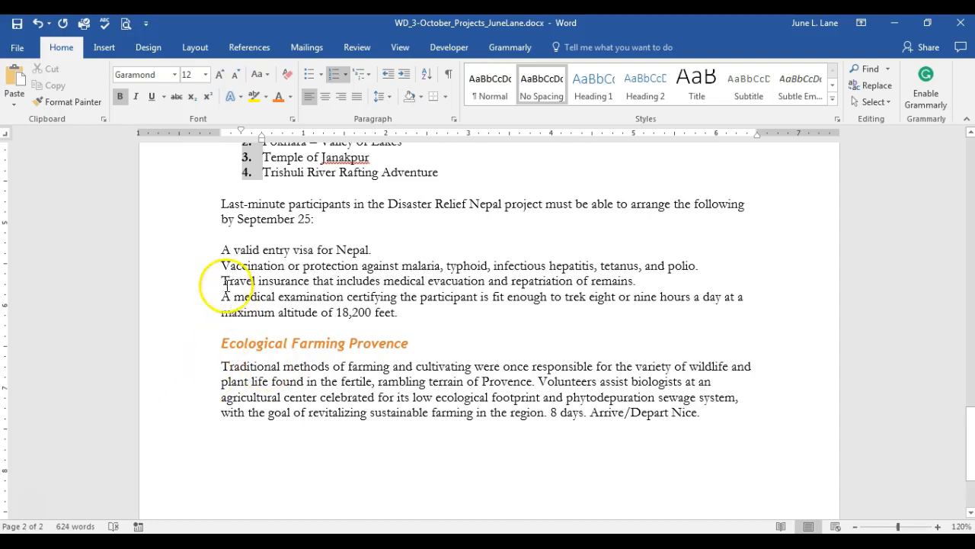
left_click_drag(222, 250, 396, 312)
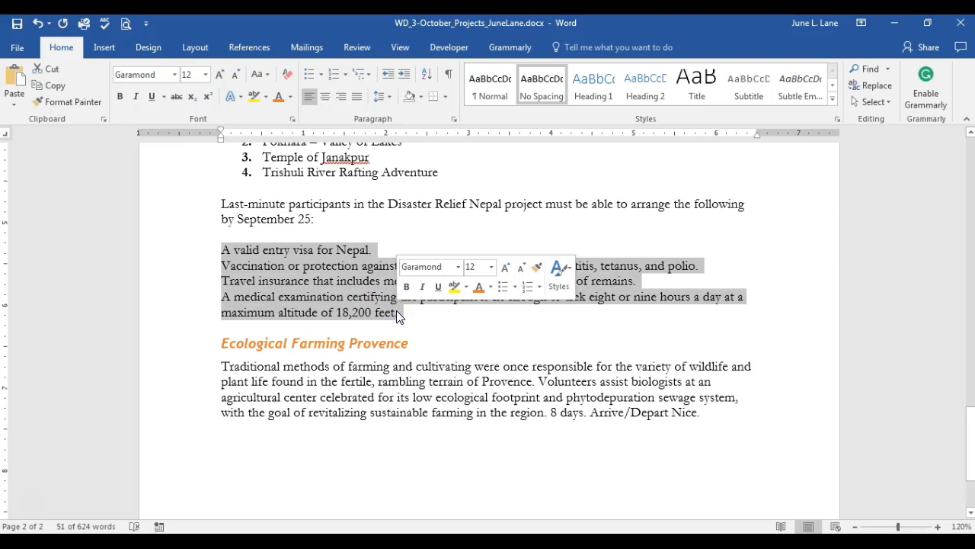
Step: Give the four travel requirement lines checkmark bullets from the Bullet Library
left_click(307, 76)
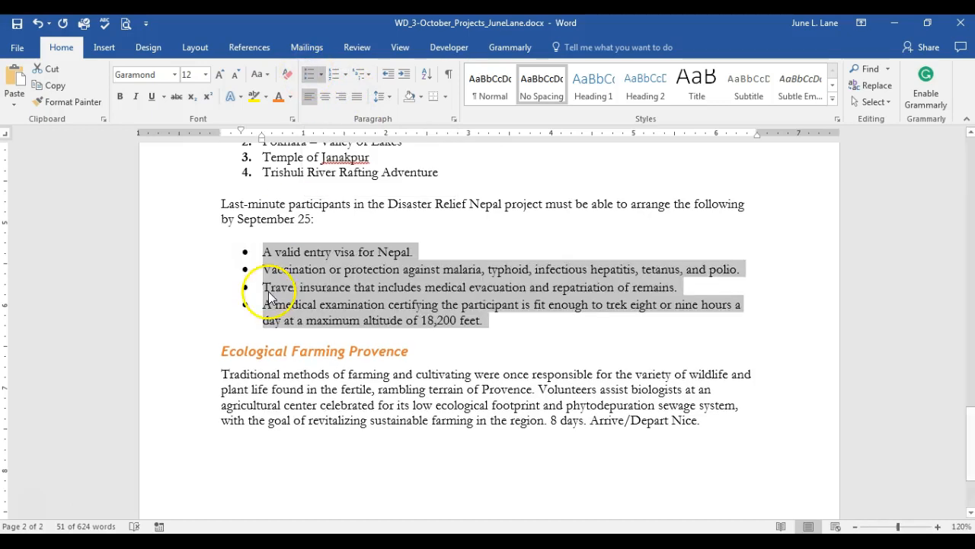
left_click(320, 77)
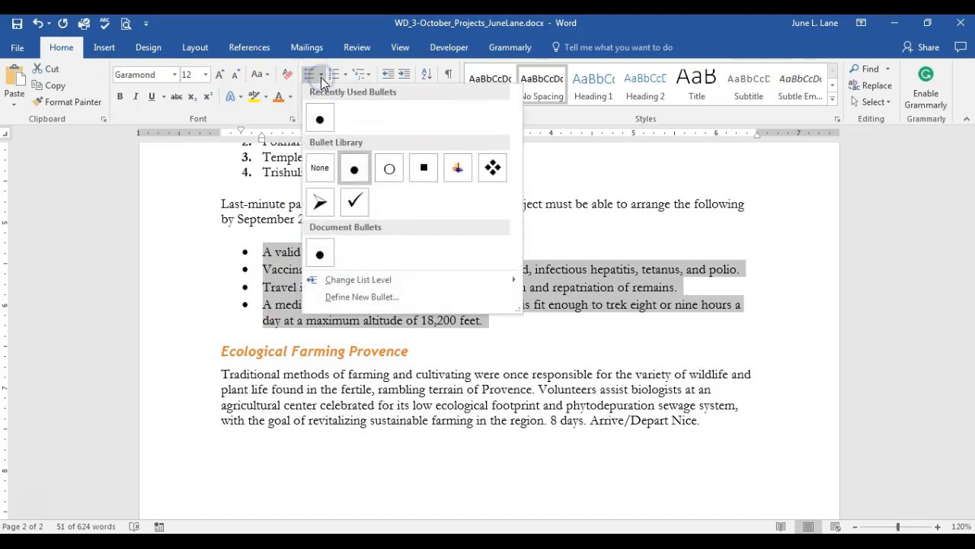
left_click(354, 201)
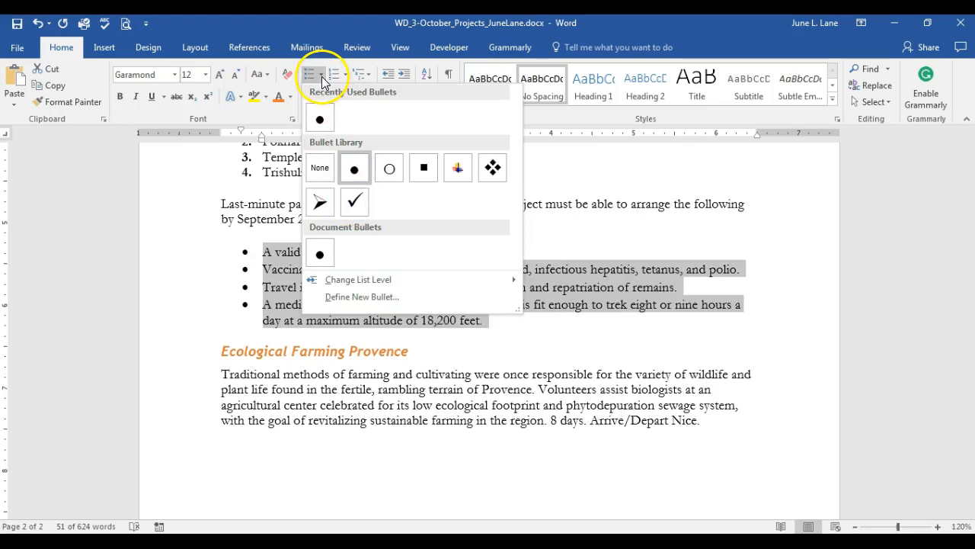
left_click(355, 198)
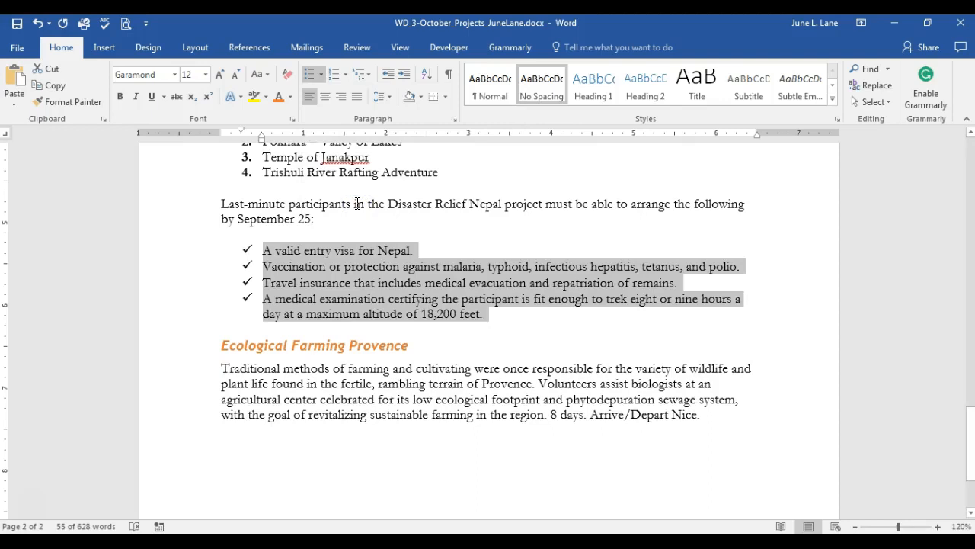
left_click(603, 321)
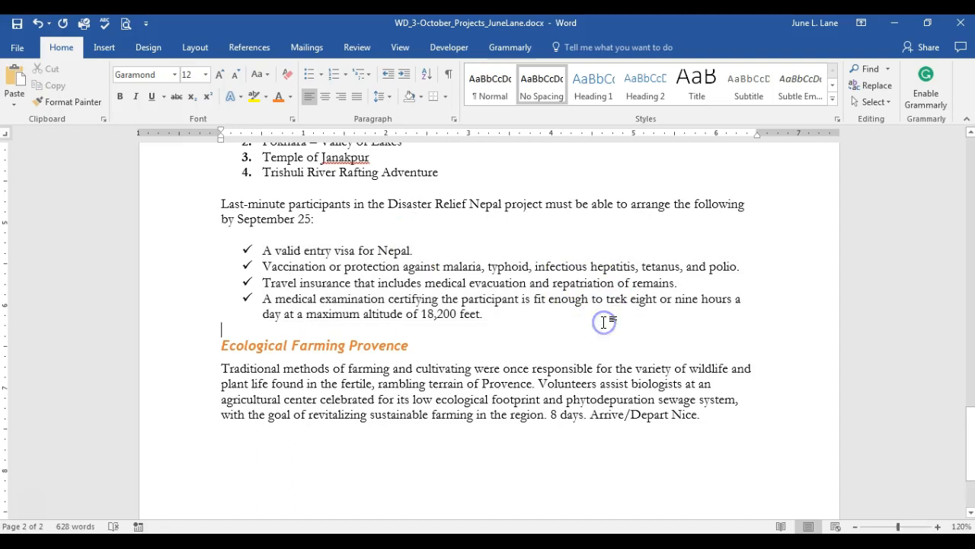
Step: Save the flyer, then go from the document top to the October Projects cost table
left_click(17, 24)
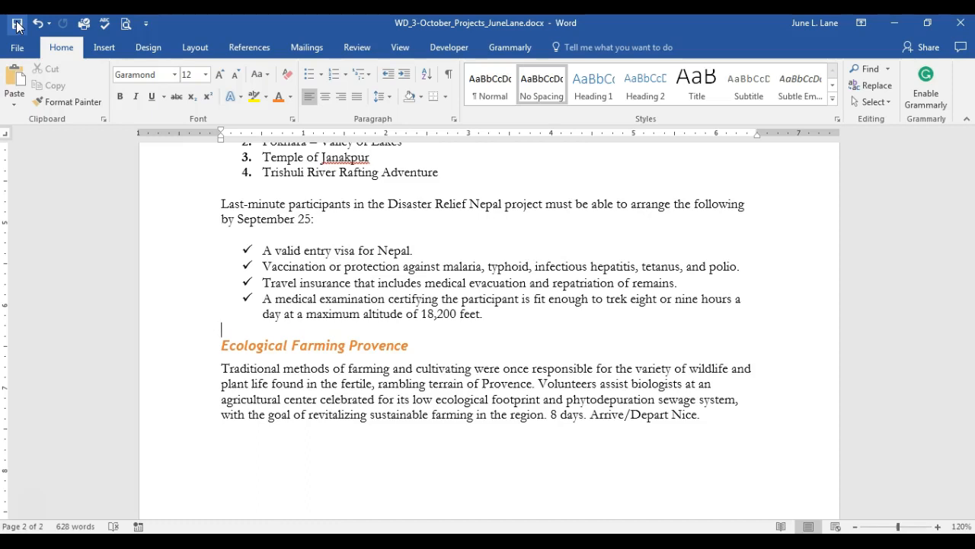
key("ctrl+Home")
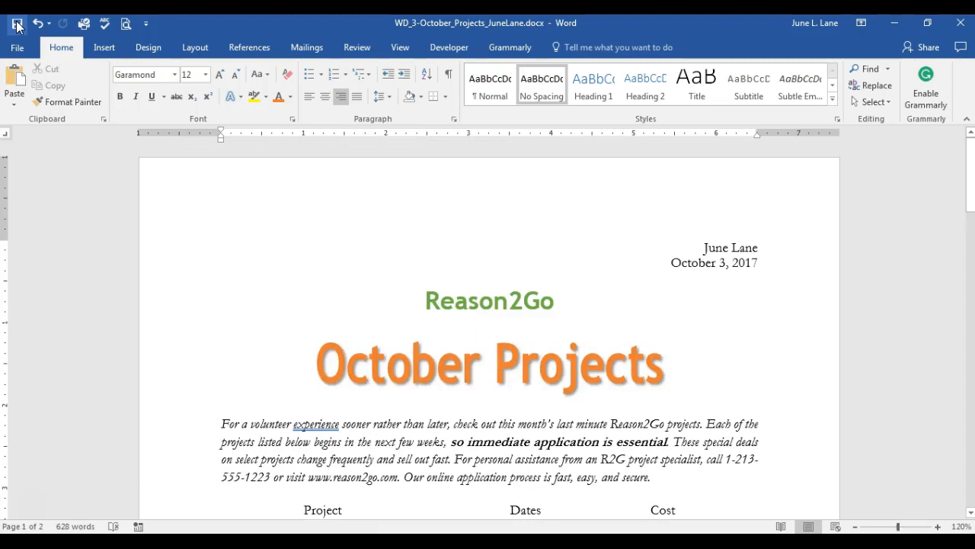
scroll(488, 331, "down", 3)
scroll(487, 331, "down", 2)
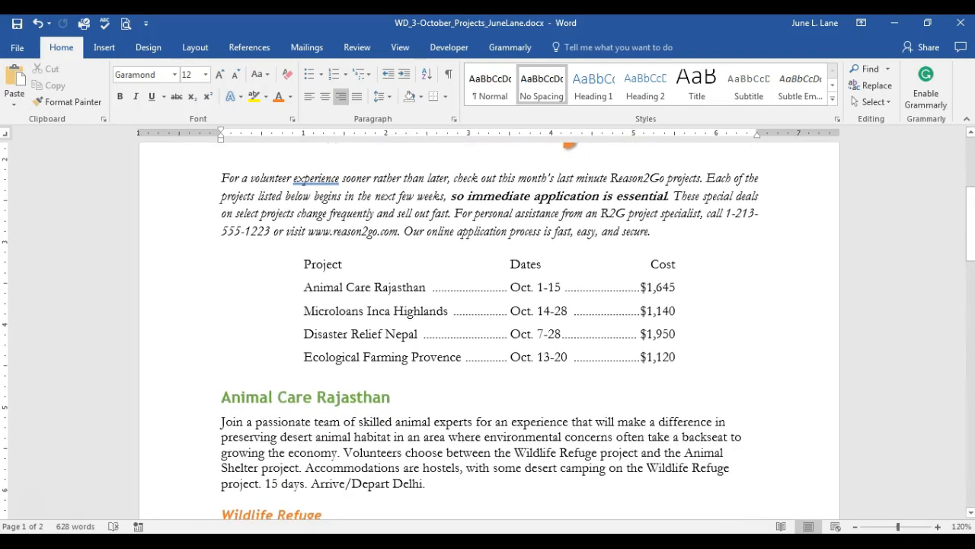
Step: Shade the project table lines Green, Accent 6, Lighter 60%
left_click_drag(304, 265, 685, 356)
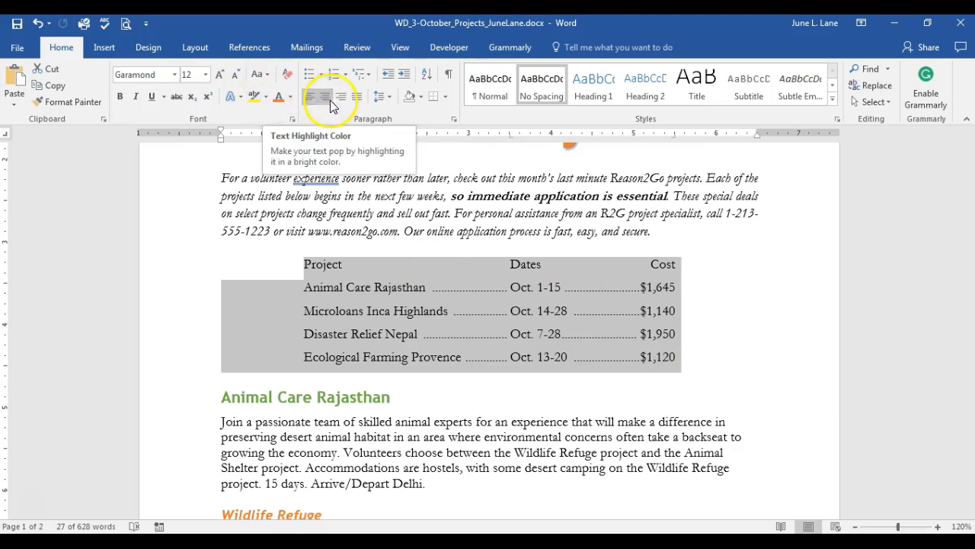
left_click(422, 99)
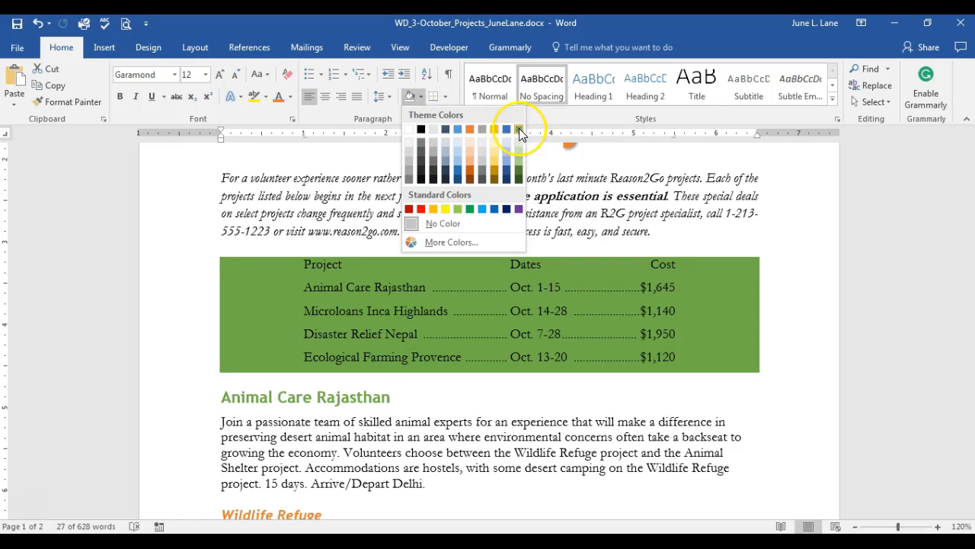
left_click(519, 142)
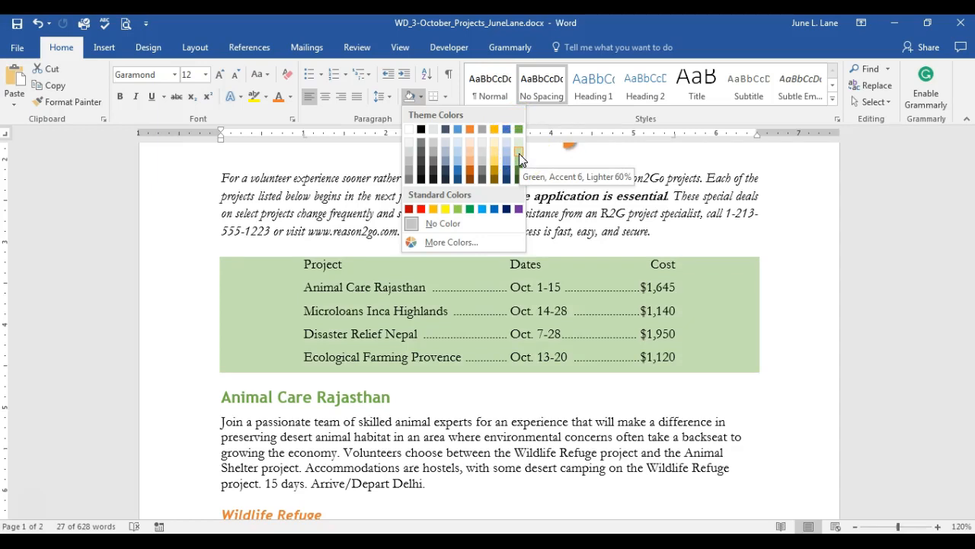
left_click(519, 154)
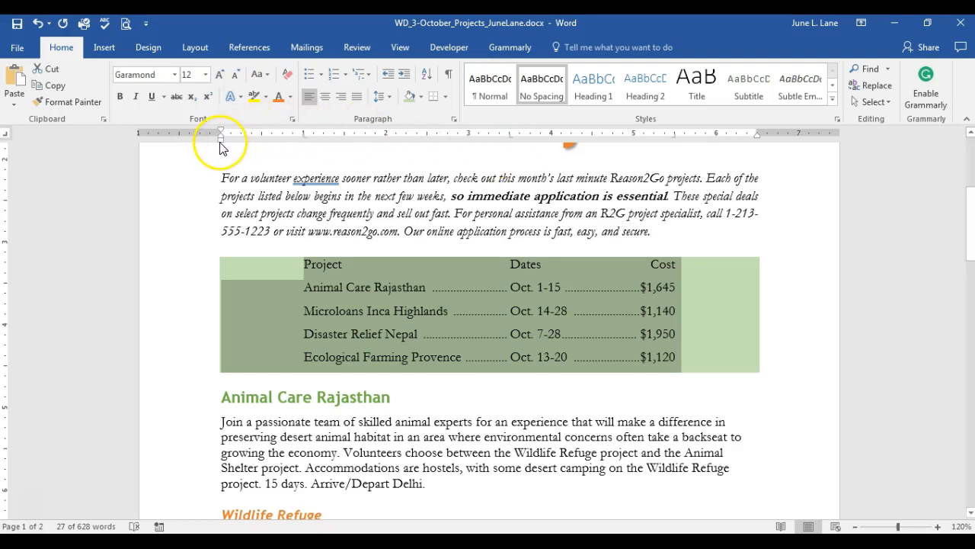
Step: Pull the table's left and right indent markers inward on the ruler to narrow it
left_click_drag(220, 144, 252, 149)
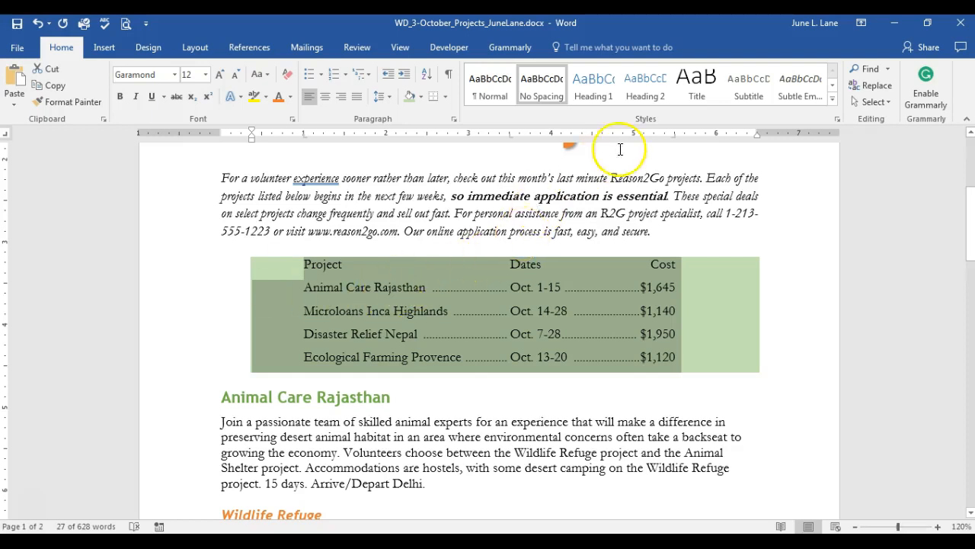
left_click_drag(758, 136, 695, 134)
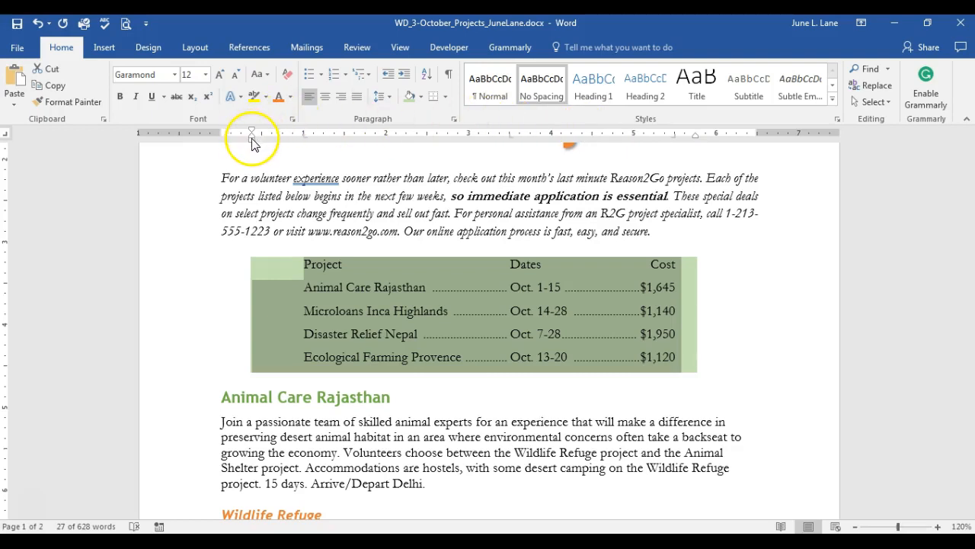
left_click_drag(252, 141, 283, 144)
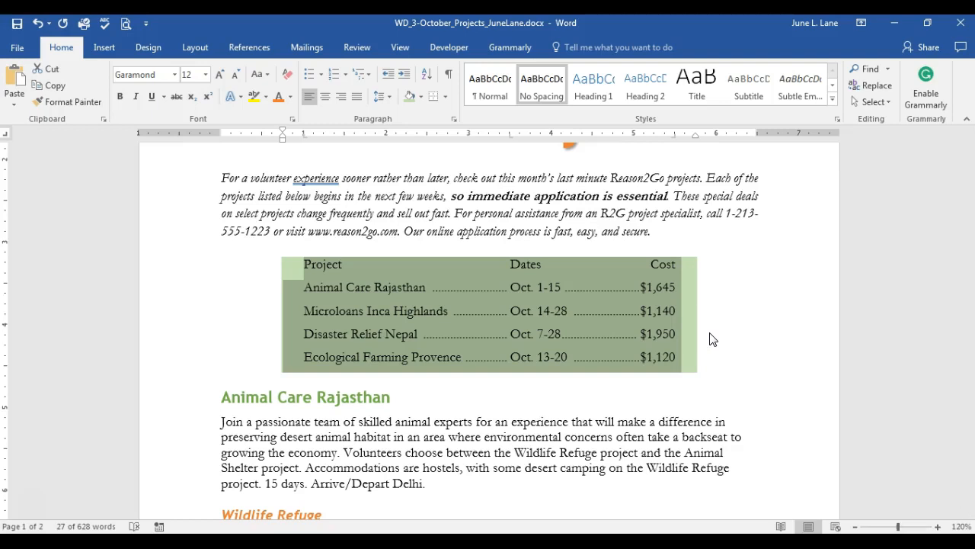
Step: After trying Outside Borders, set No Border and open Borders and Shading for the table
left_click(448, 98)
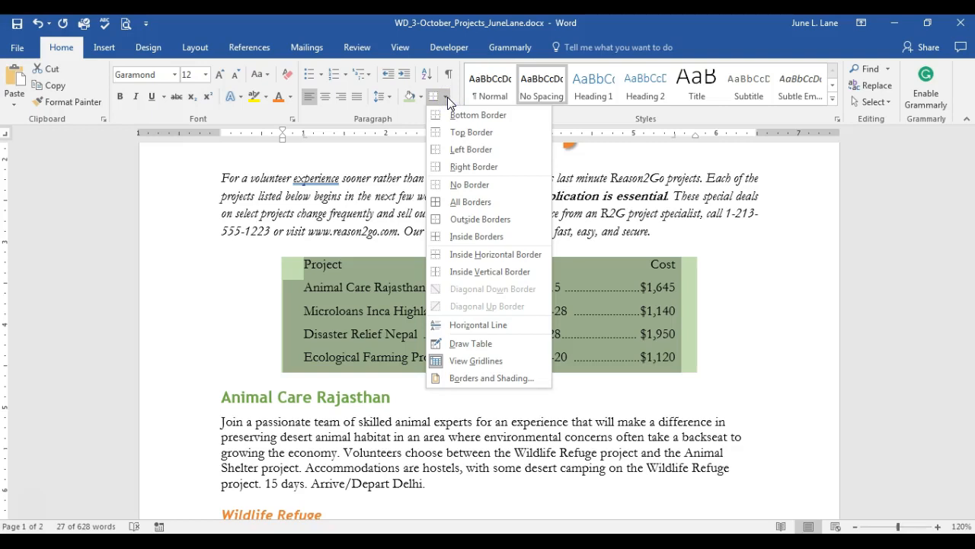
left_click(459, 218)
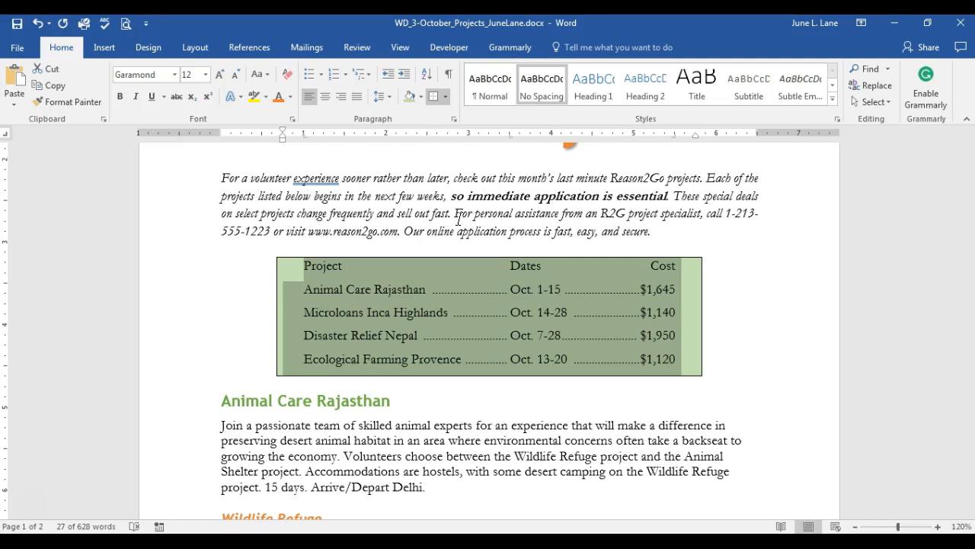
left_click(444, 96)
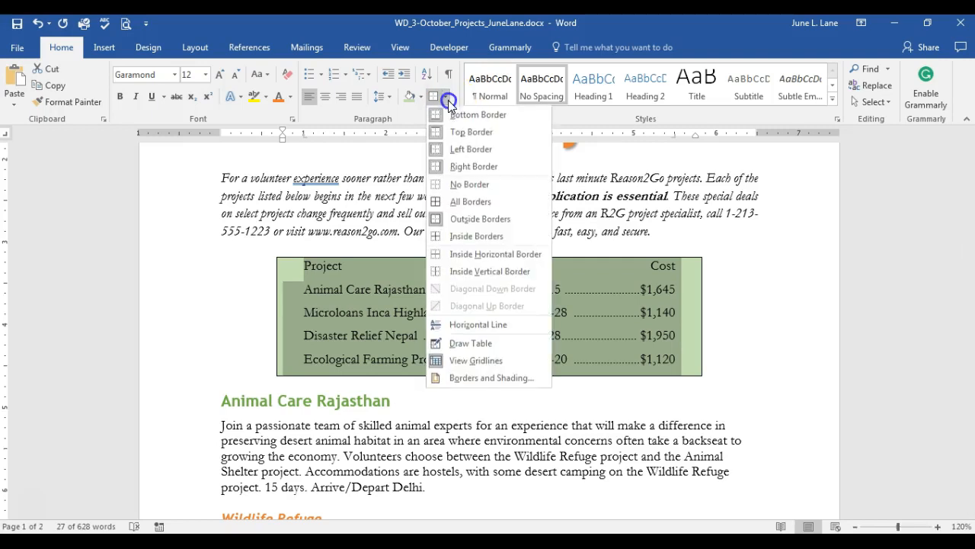
left_click(458, 184)
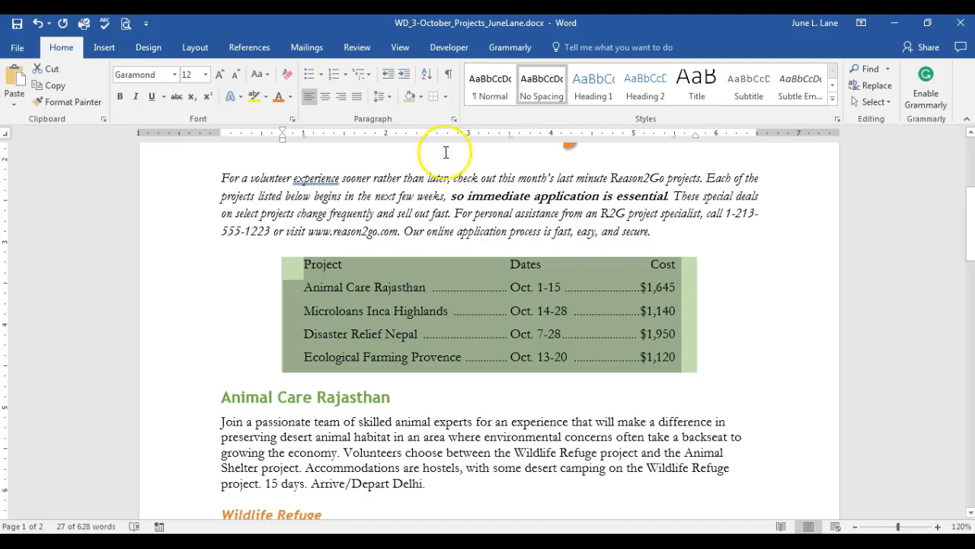
left_click(446, 98)
left_click(490, 380)
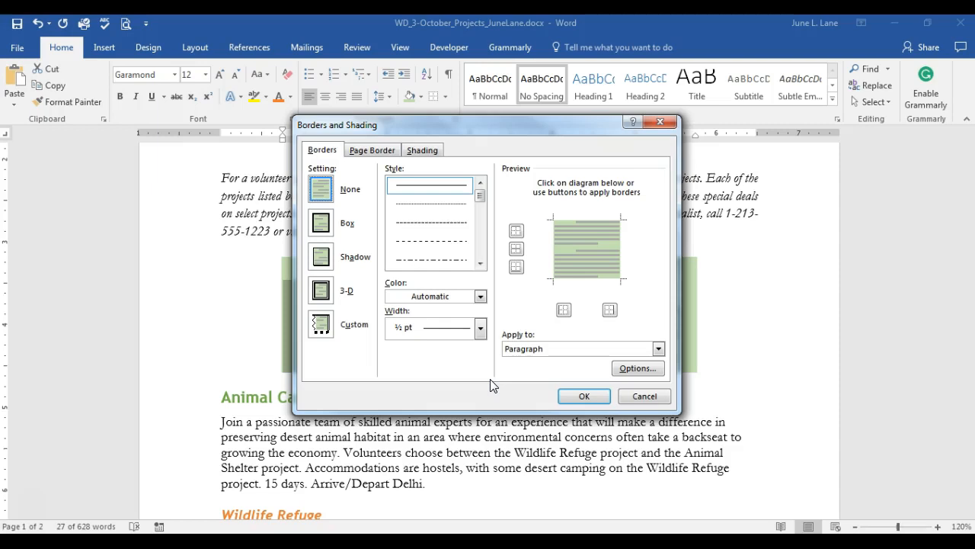
Step: Frame the project table with a 1½ pt double-line box border in Green, Accent 6, Darker 25%
left_click(326, 224)
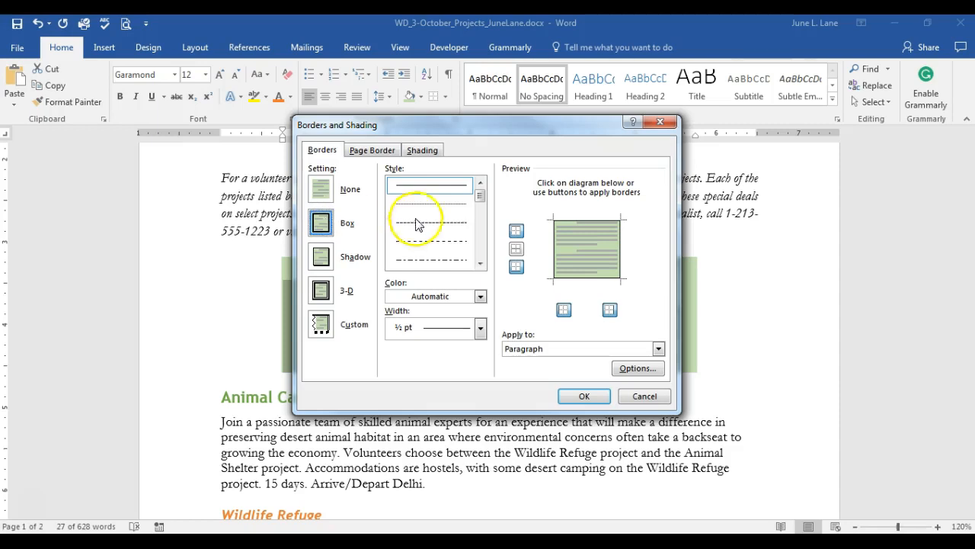
left_click(480, 263)
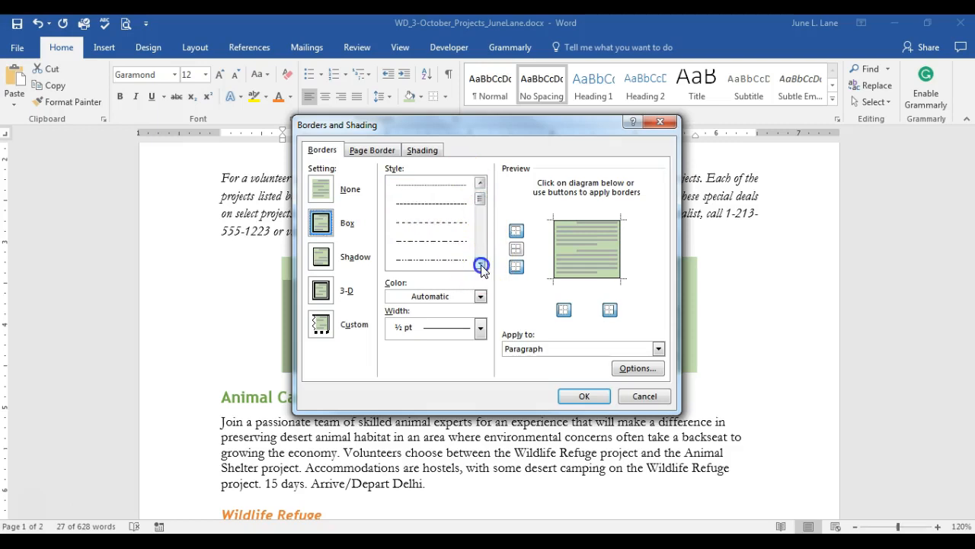
left_click(452, 261)
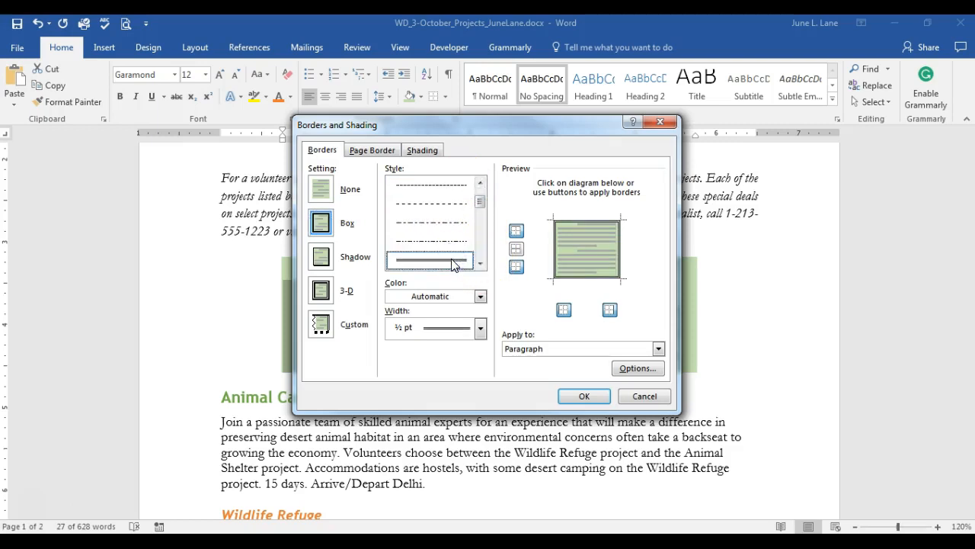
left_click(480, 296)
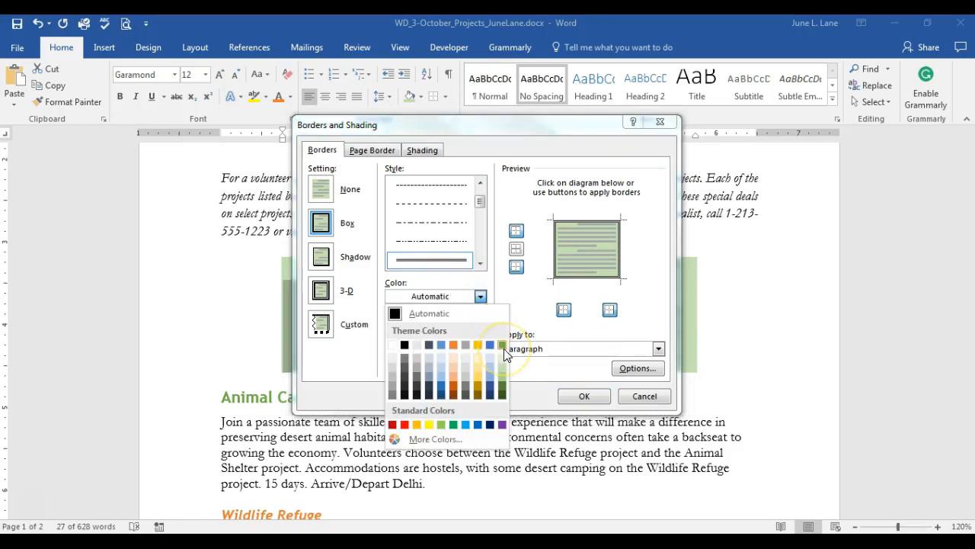
left_click(503, 390)
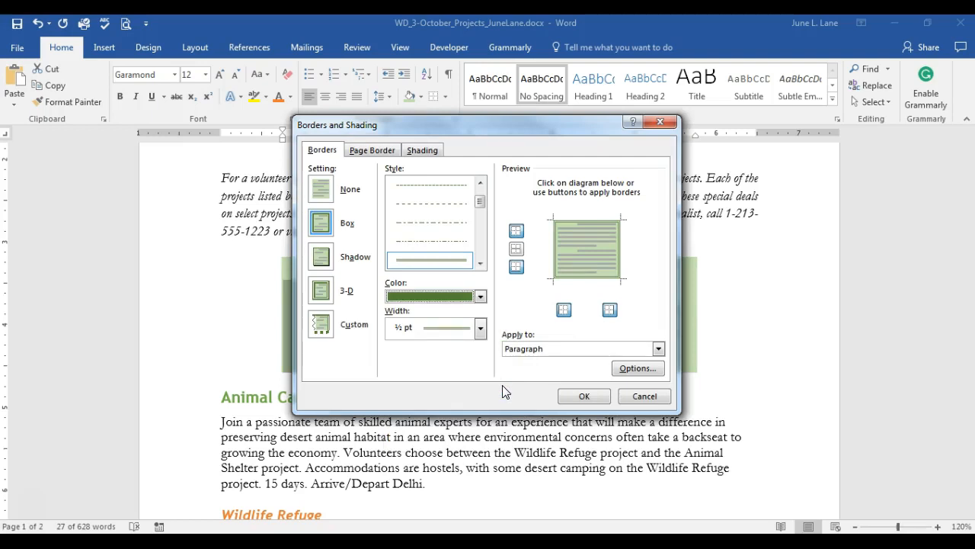
left_click(480, 328)
left_click(459, 405)
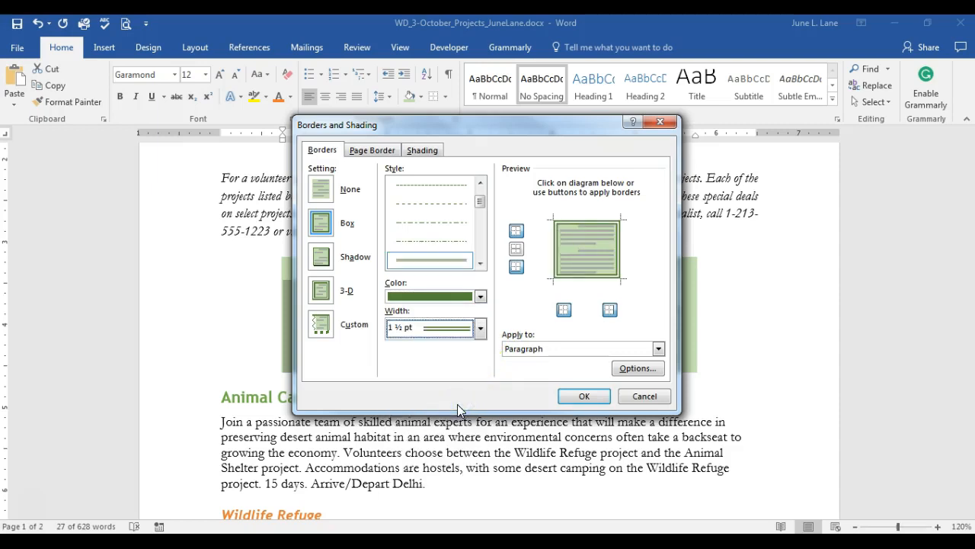
left_click(583, 396)
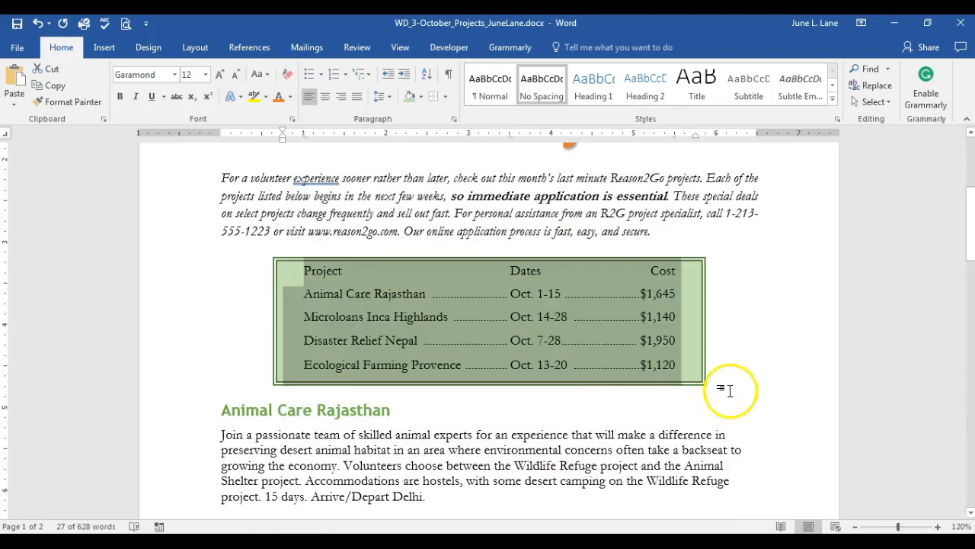
left_click(753, 383)
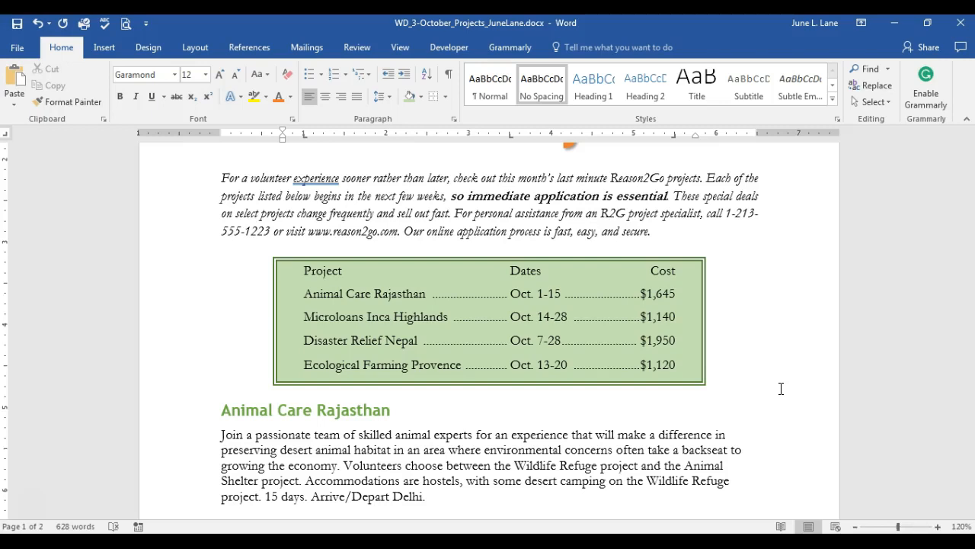
Step: Make all project table text bold in Green, Accent 6, Darker 25%, then select the heading row
left_click_drag(292, 267, 679, 364)
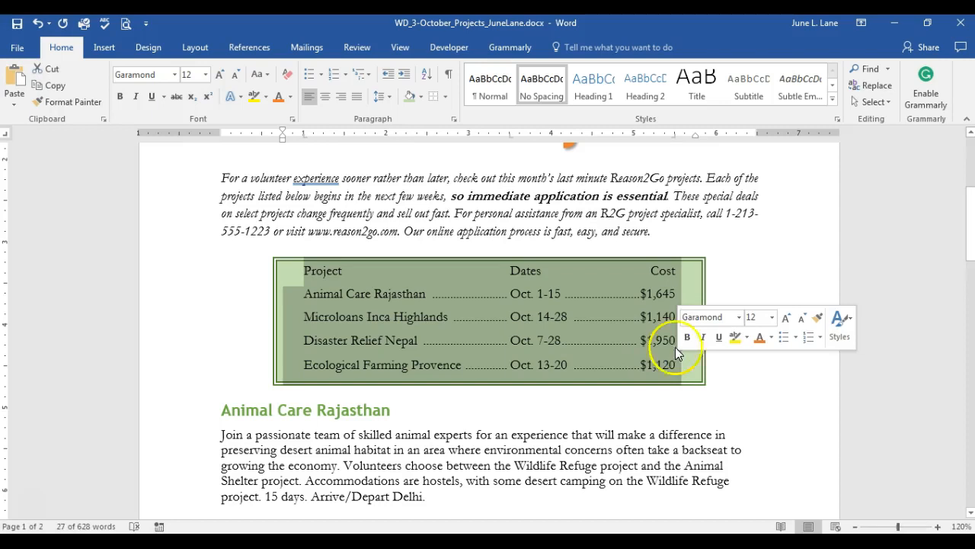
left_click(119, 97)
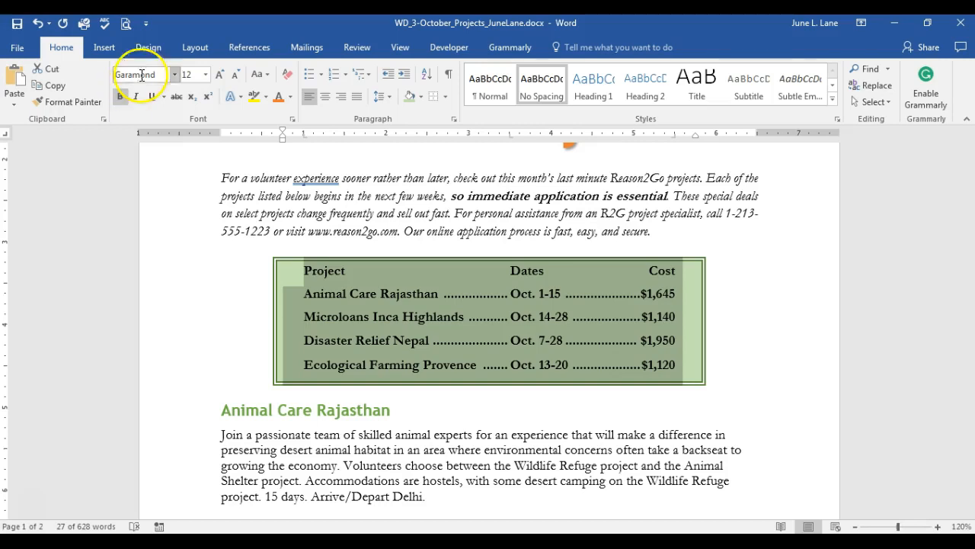
left_click(290, 97)
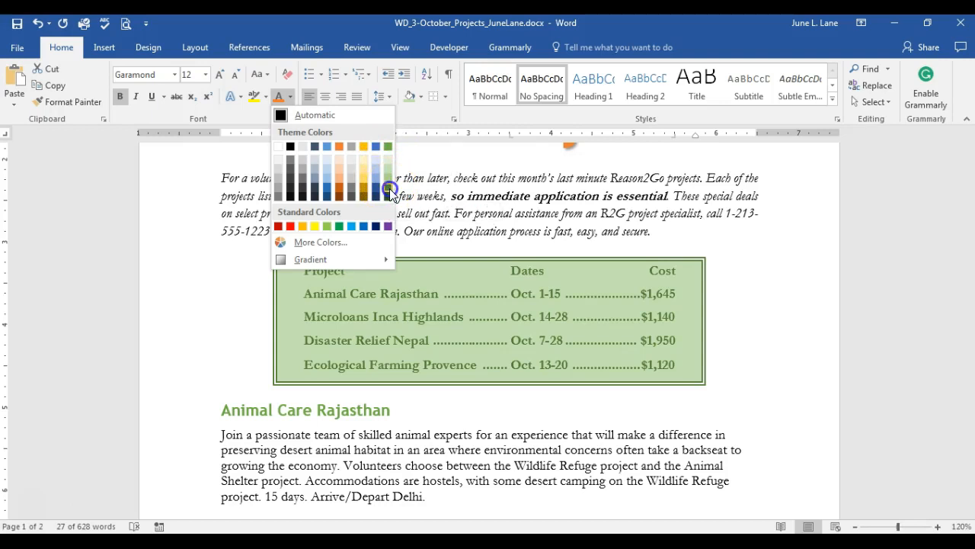
left_click(389, 188)
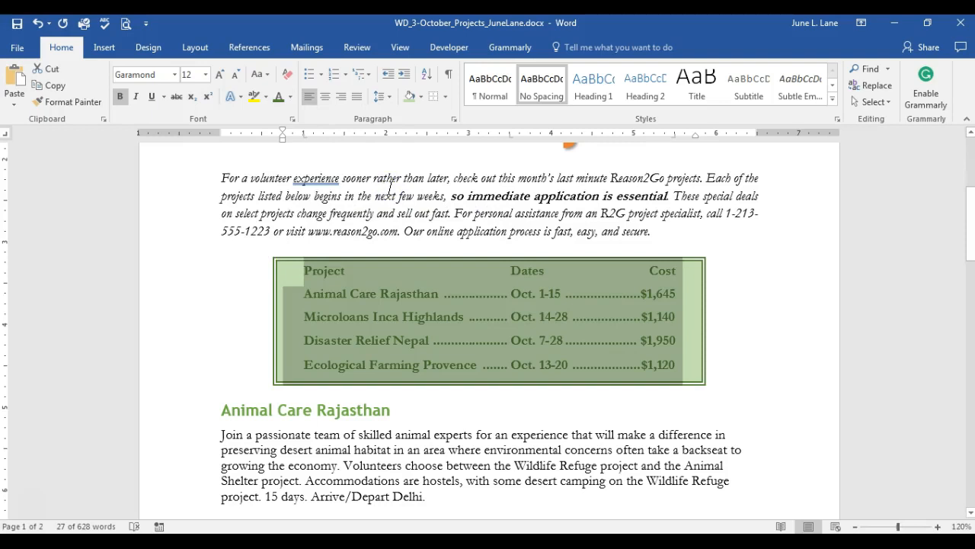
left_click(347, 263)
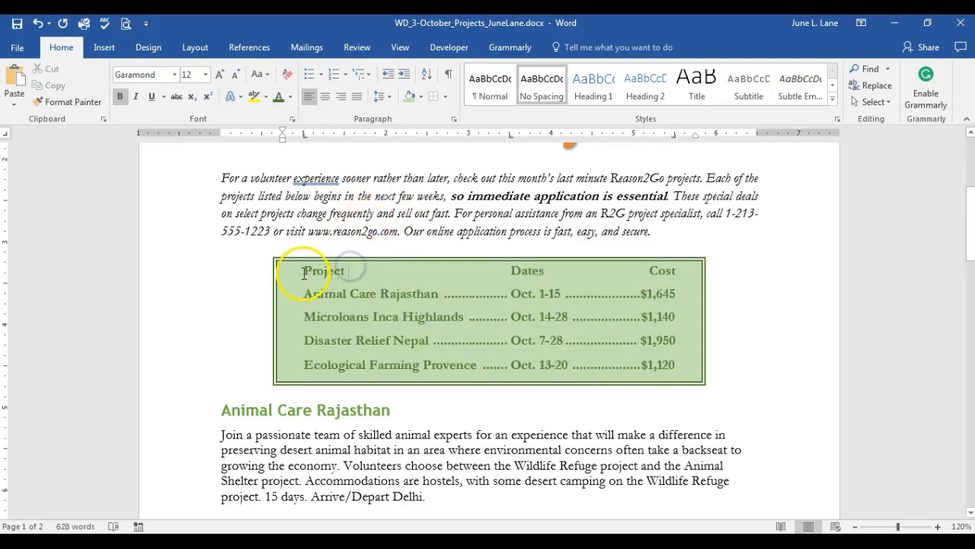
left_click_drag(297, 269, 674, 266)
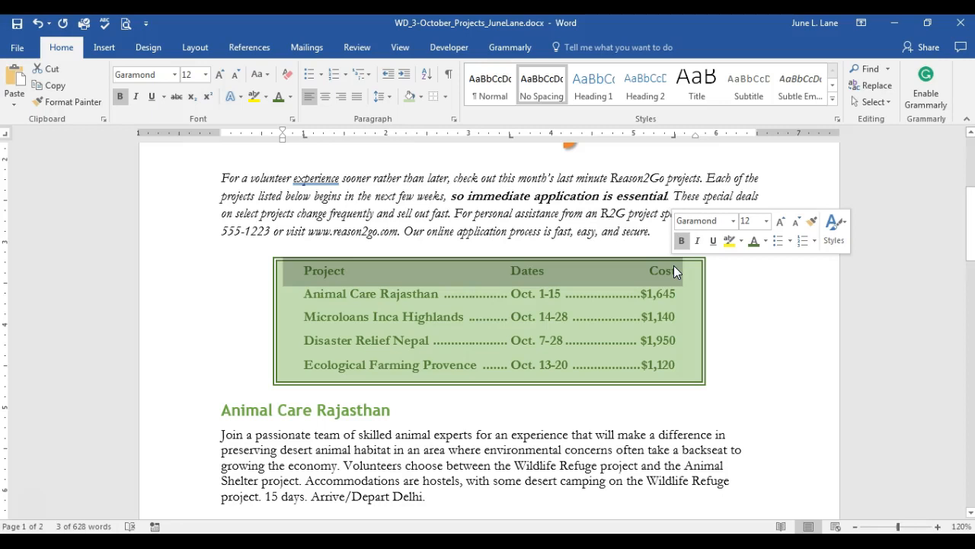
Step: Format the Project, Dates and Cost headings as 14 pt small caps in Orange, Accent 2, Darker 25%
left_click(293, 119)
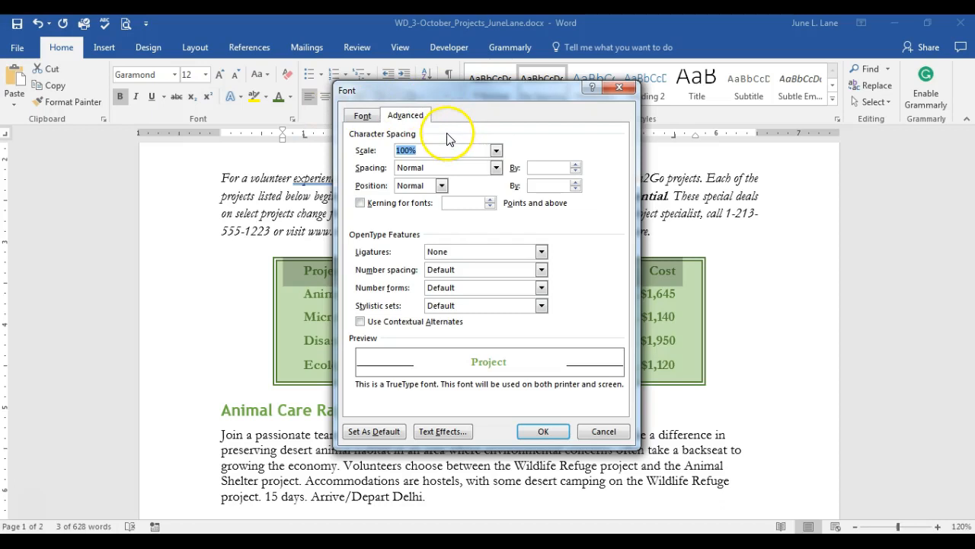
left_click(362, 115)
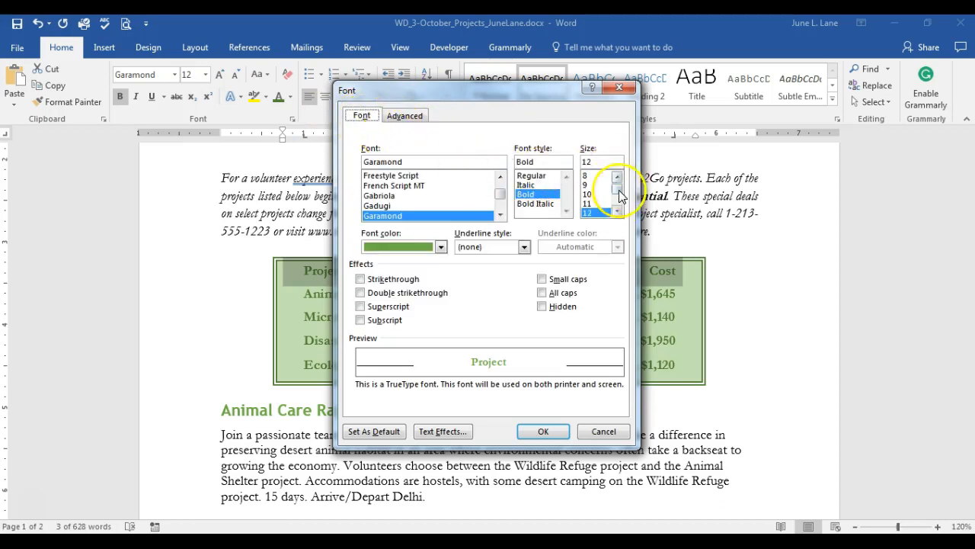
left_click(617, 211)
left_click(597, 213)
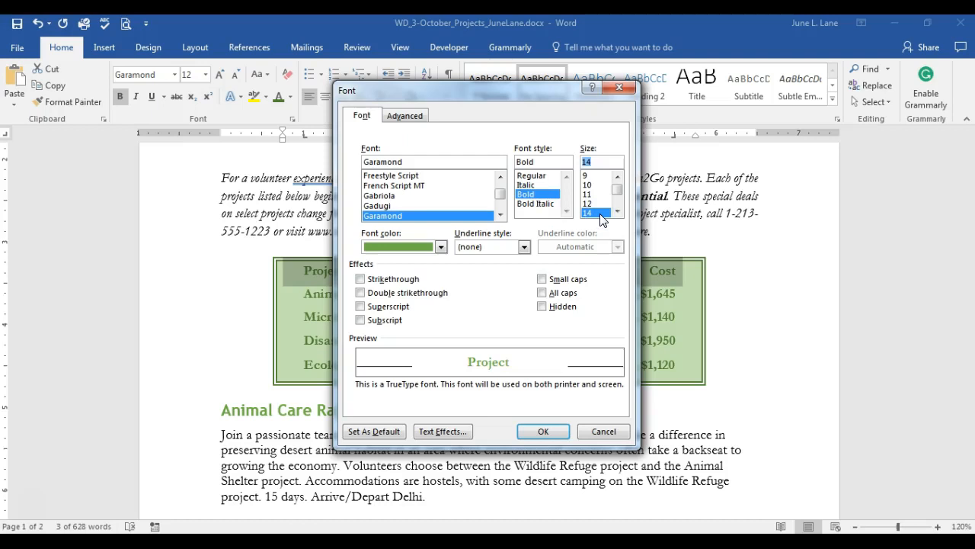
left_click(441, 246)
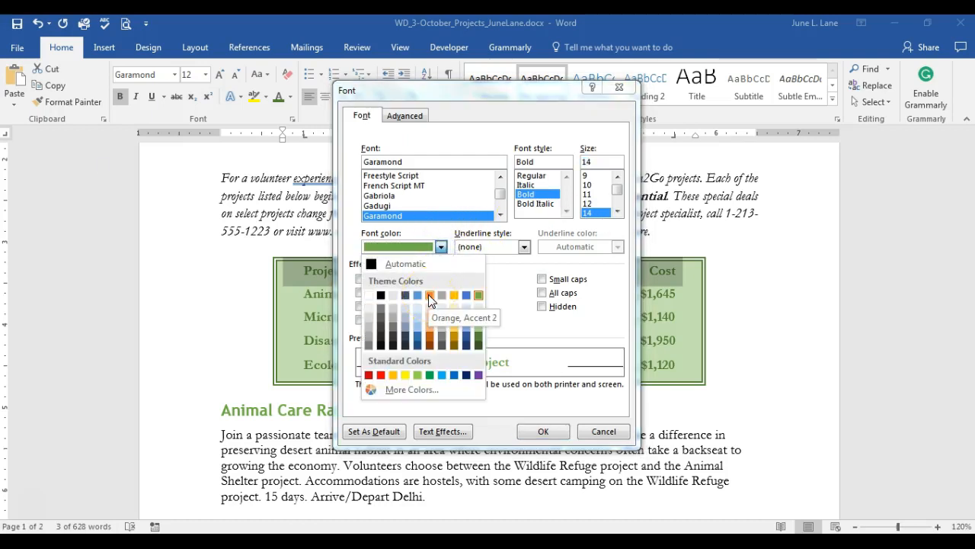
left_click(433, 336)
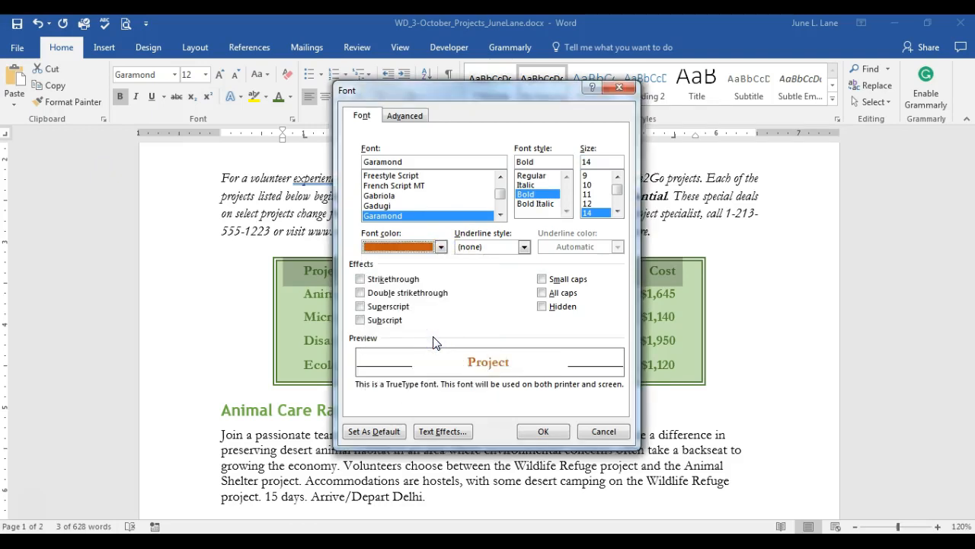
left_click(542, 280)
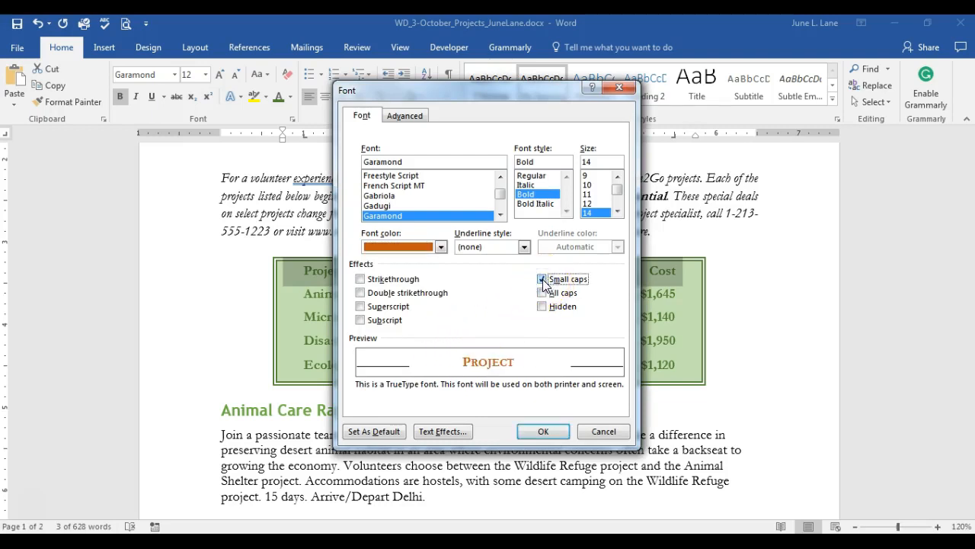
left_click(539, 431)
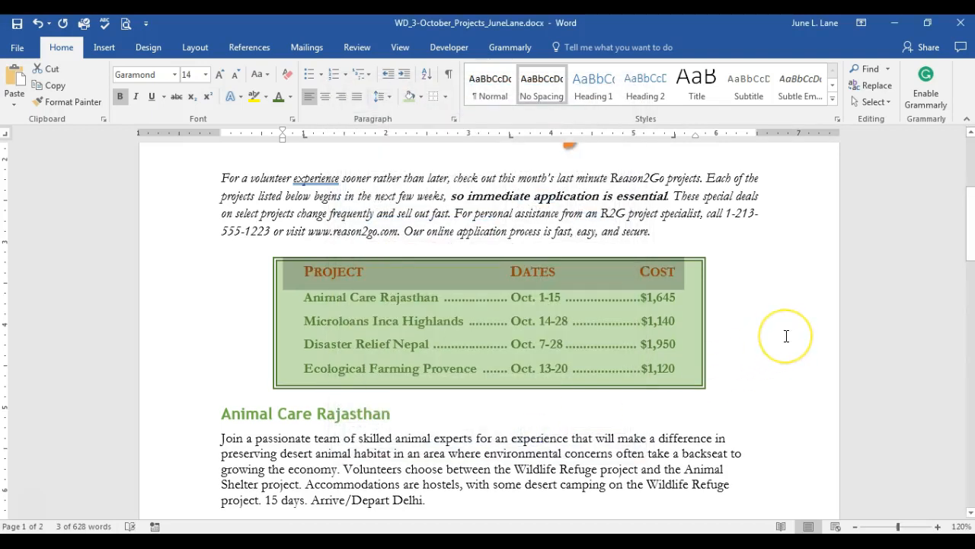
left_click(785, 336)
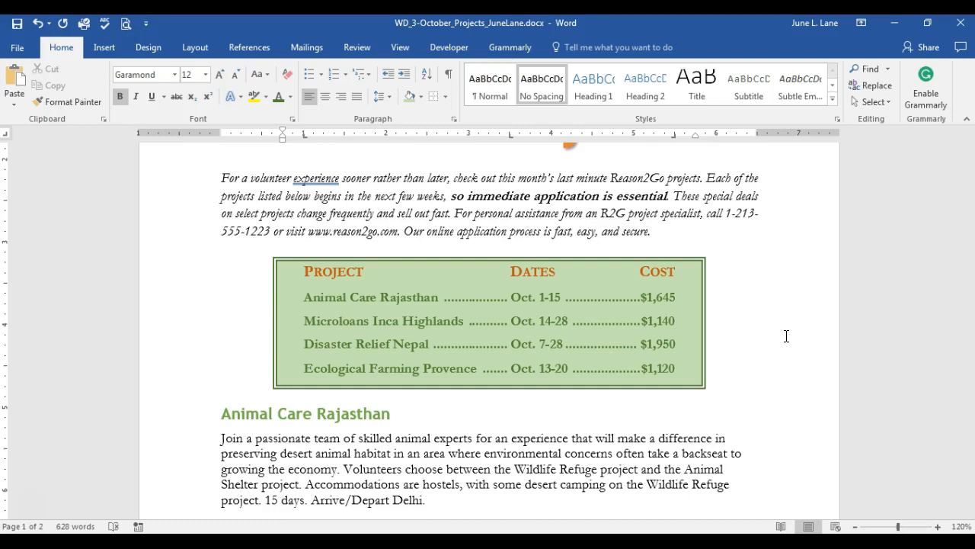
Step: Place the insertion point at the start of the Microloans Inca Highlands heading and show the Insert ribbon
scroll(766, 371, "down", 8)
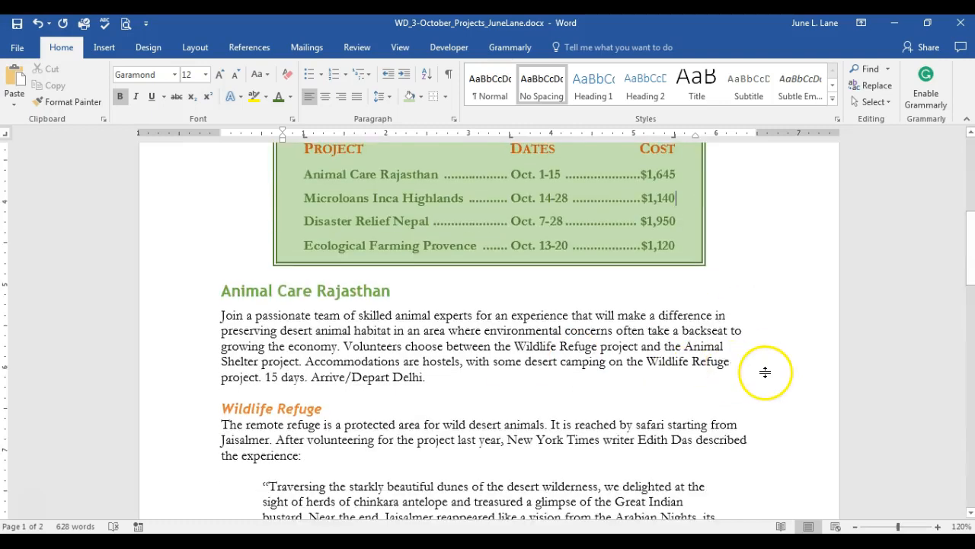
scroll(764, 372, "down", 6)
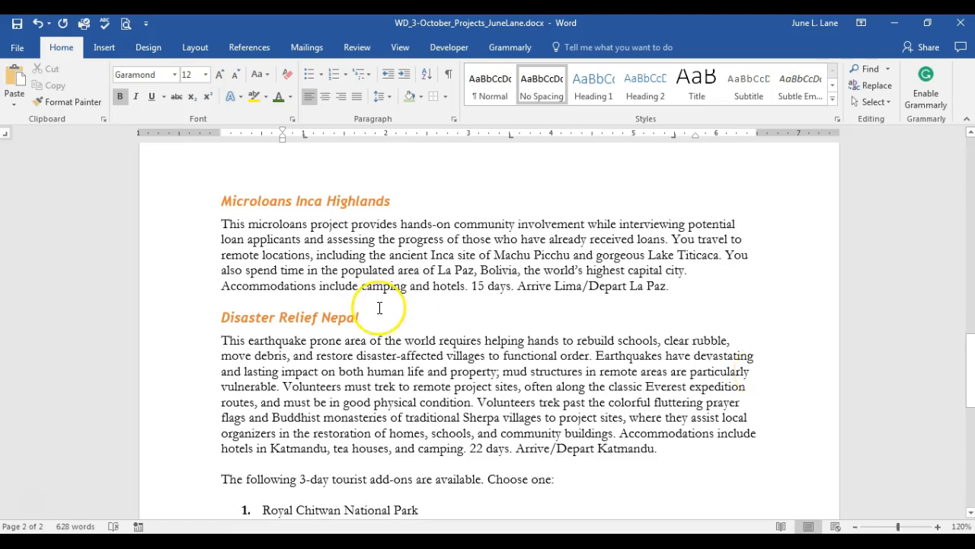
left_click(217, 198)
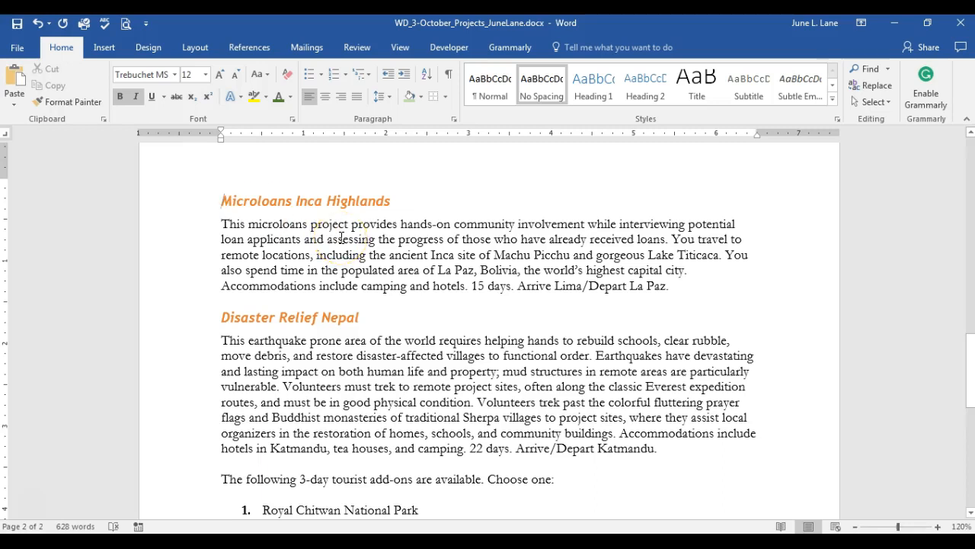
left_click(107, 48)
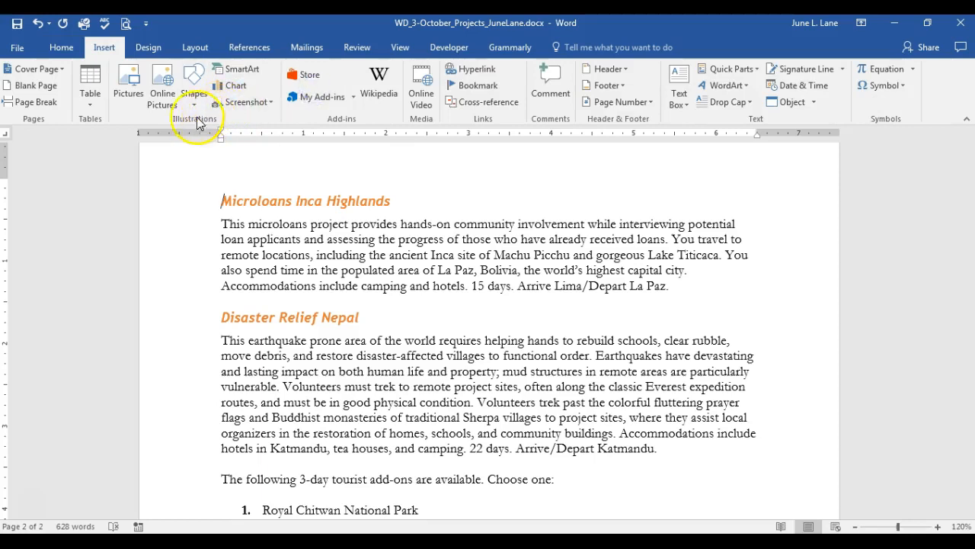
Step: Search Bing online pictures for 'inca' and insert the first colourful clip-art result
left_click(167, 95)
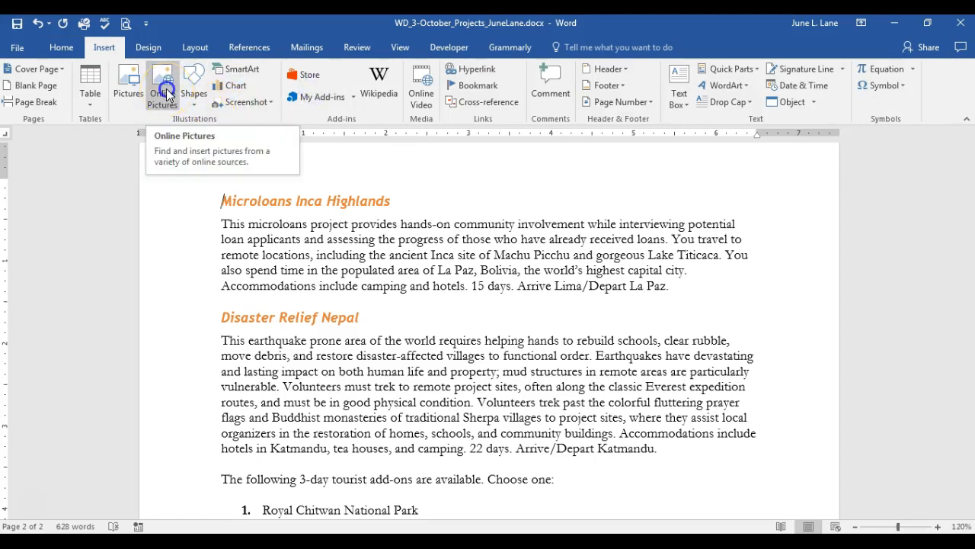
left_click(273, 165)
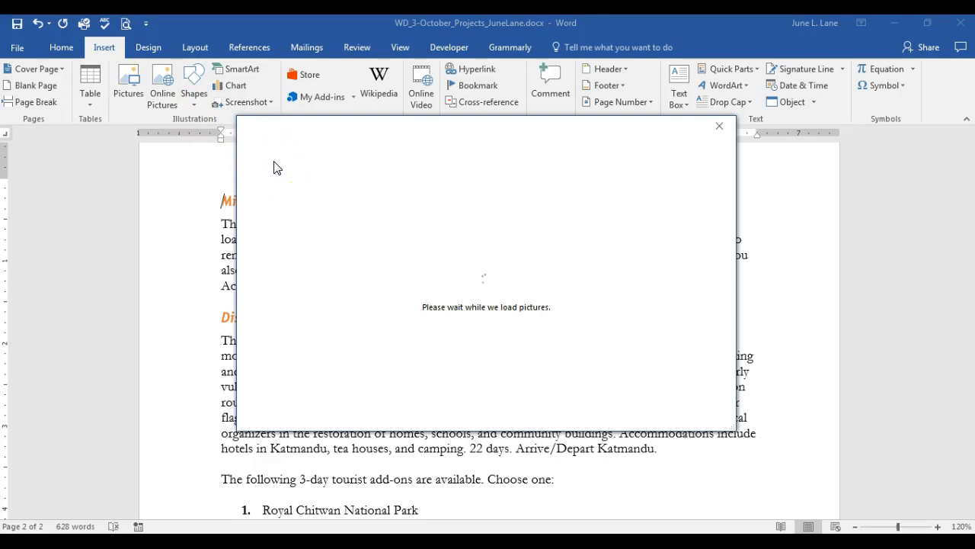
left_click(424, 208)
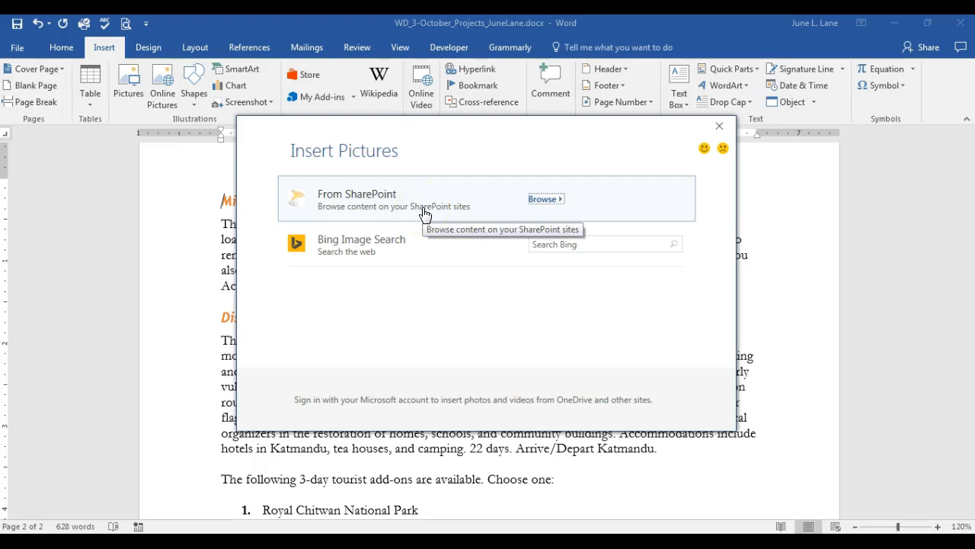
left_click(545, 242)
type("inca")
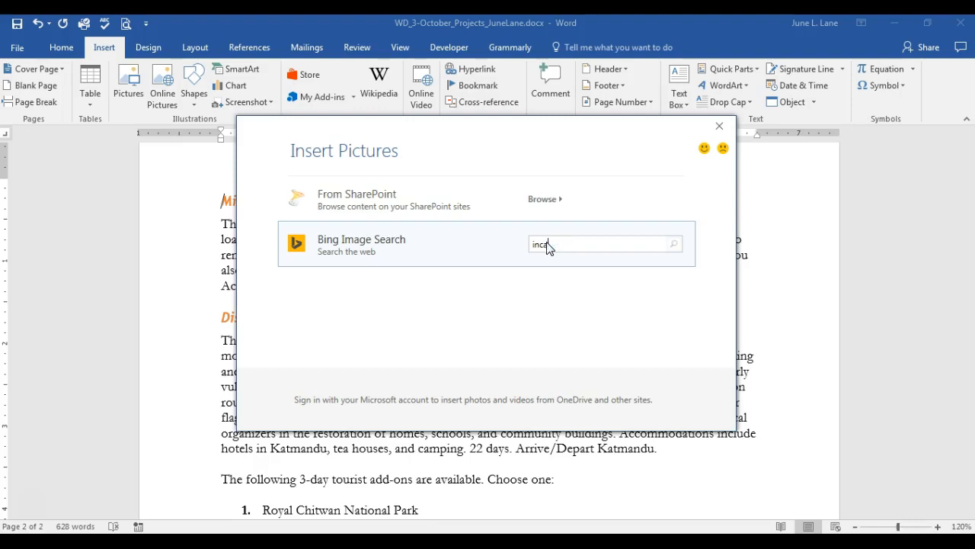
key("Return")
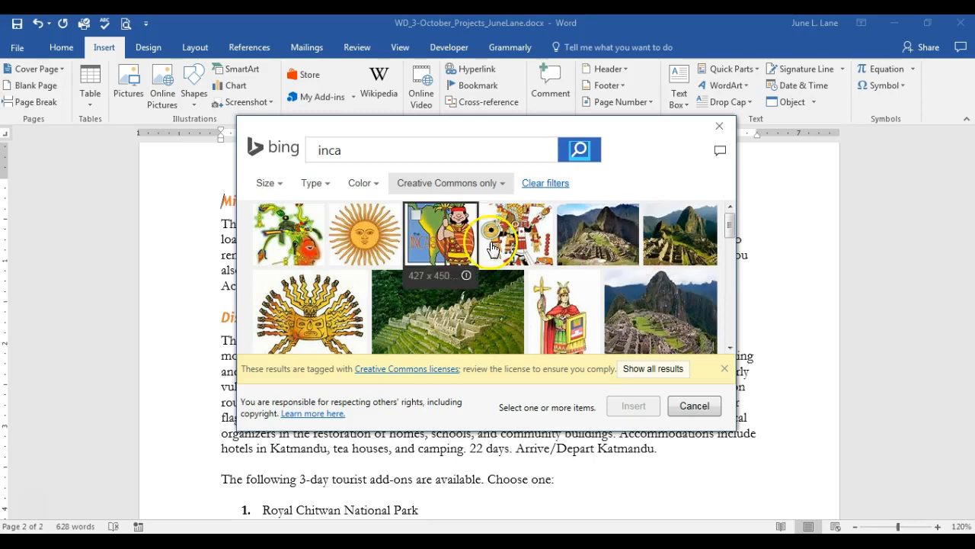
left_click(288, 231)
left_click(632, 406)
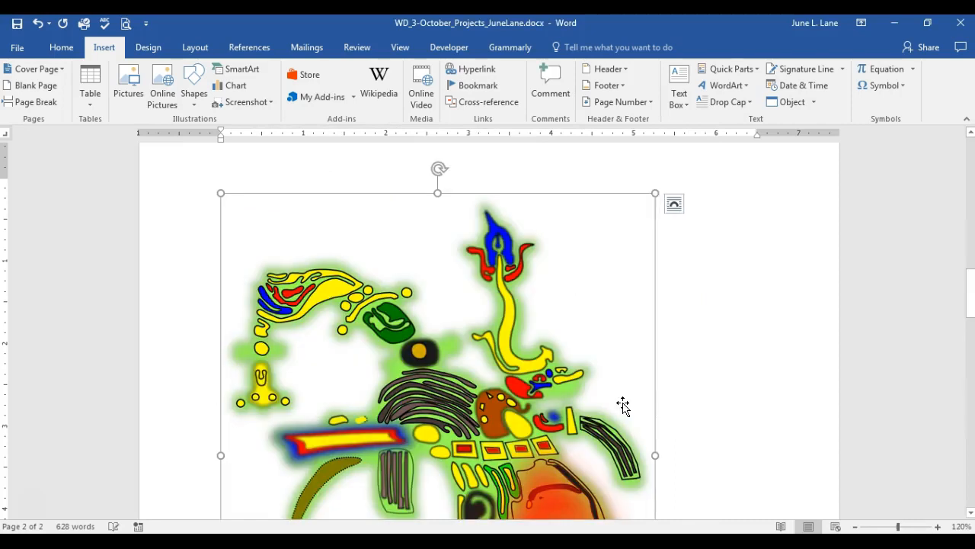
Step: Resize the Inca picture to 1.8" tall, about 1.49" wide
left_click(625, 403)
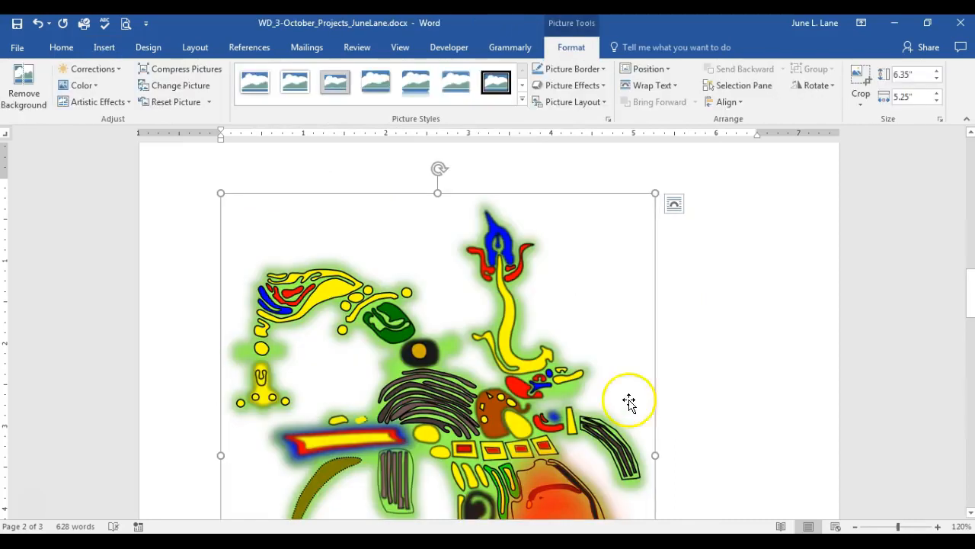
left_click(499, 343)
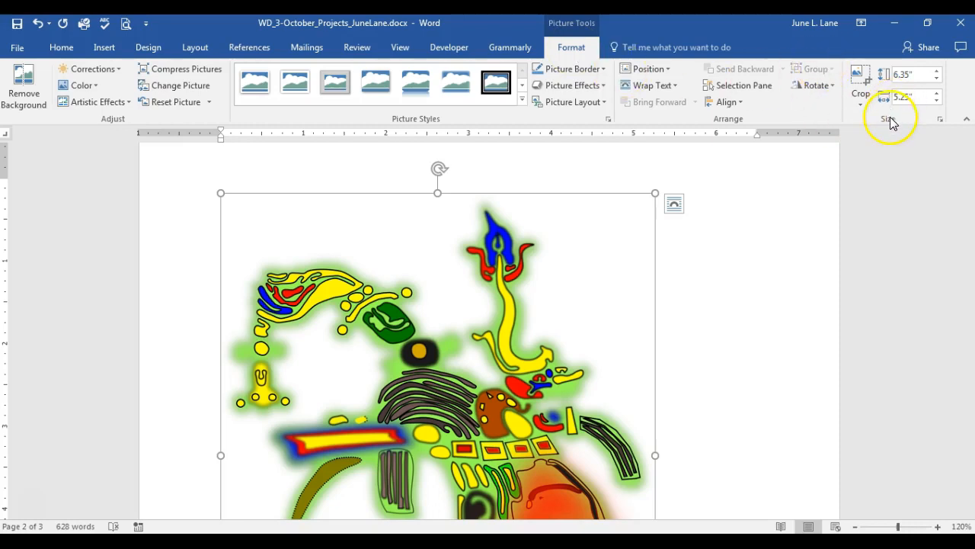
left_click(920, 72)
type("1.8")
key("Return")
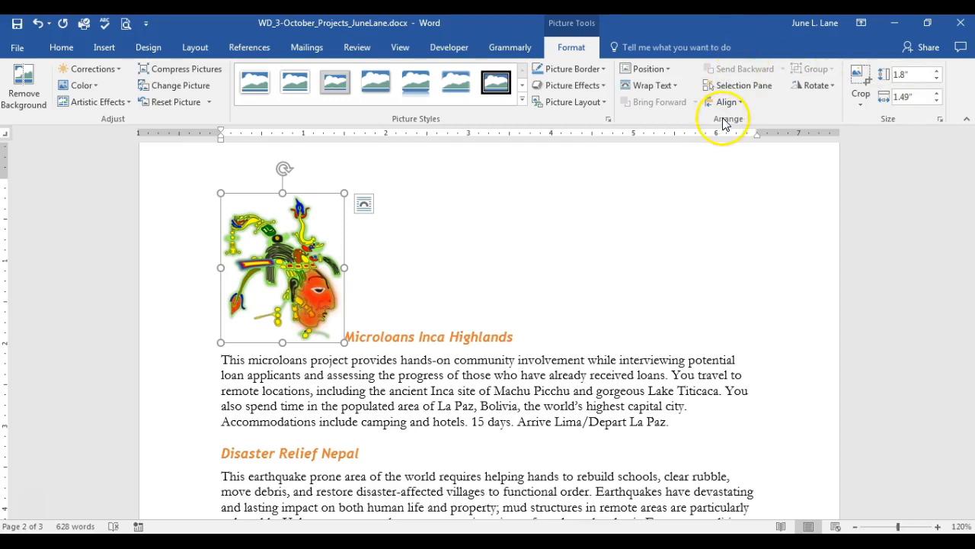
Step: Give the Inca picture Middle Center positioning with square text wrapping
left_click(668, 70)
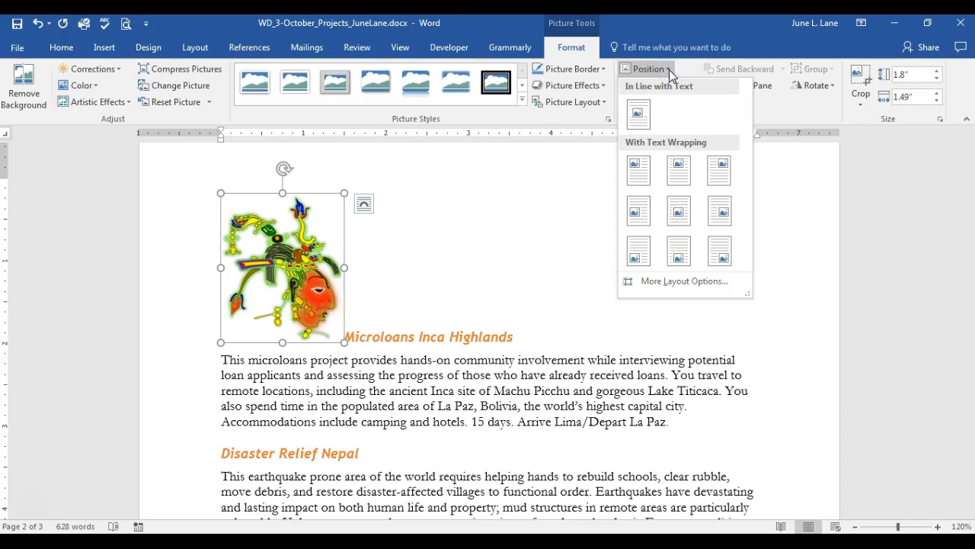
left_click(679, 213)
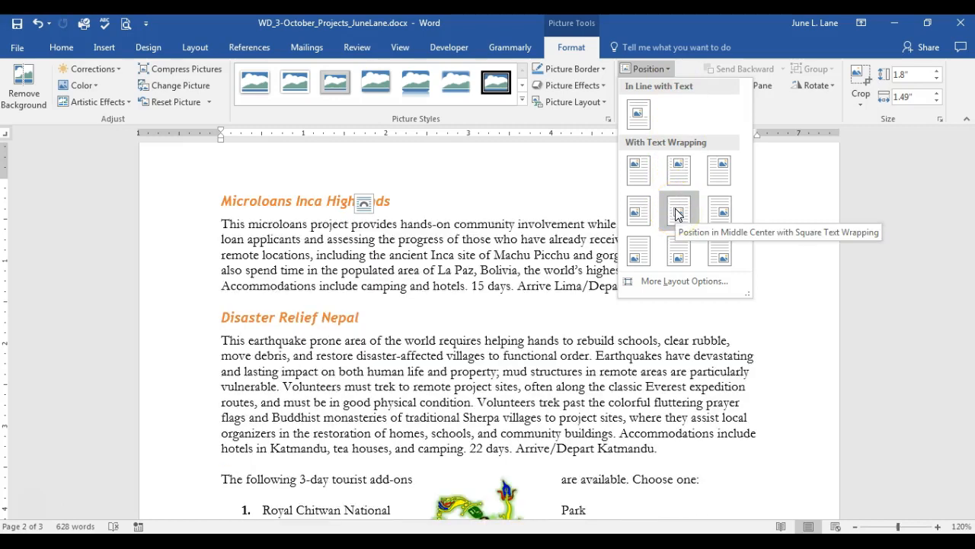
left_click(678, 214)
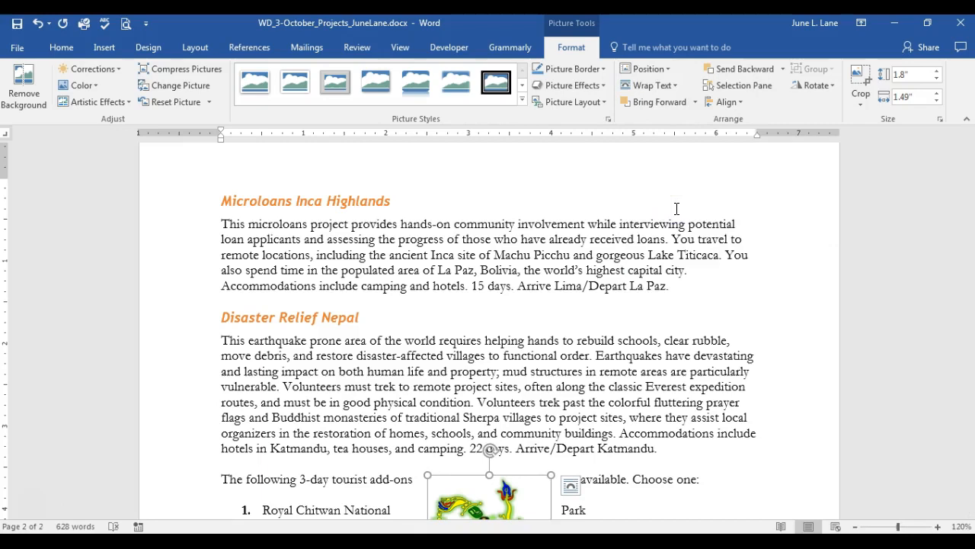
Step: Drag the picture to the right margin beside the Microloans paragraph
scroll(677, 208, "down", 2)
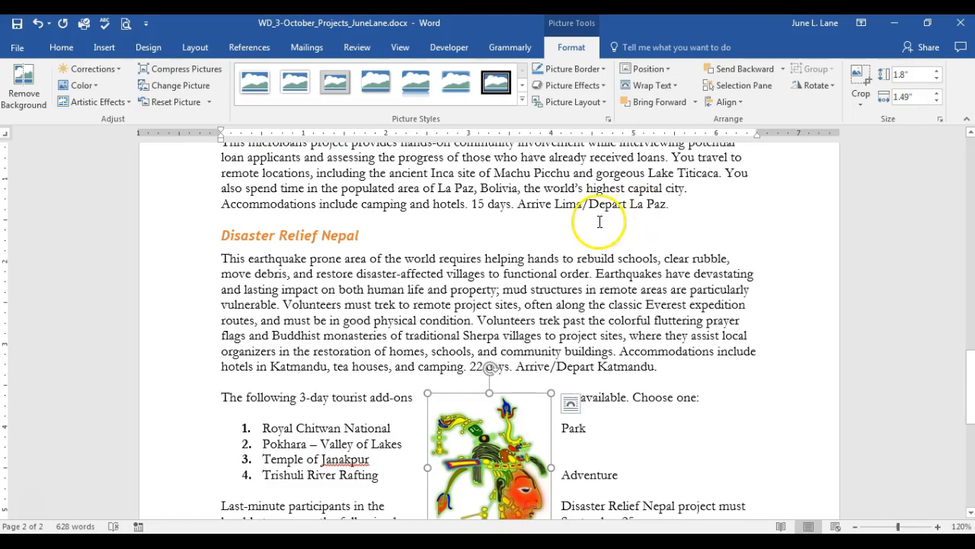
scroll(550, 318, "down", 1)
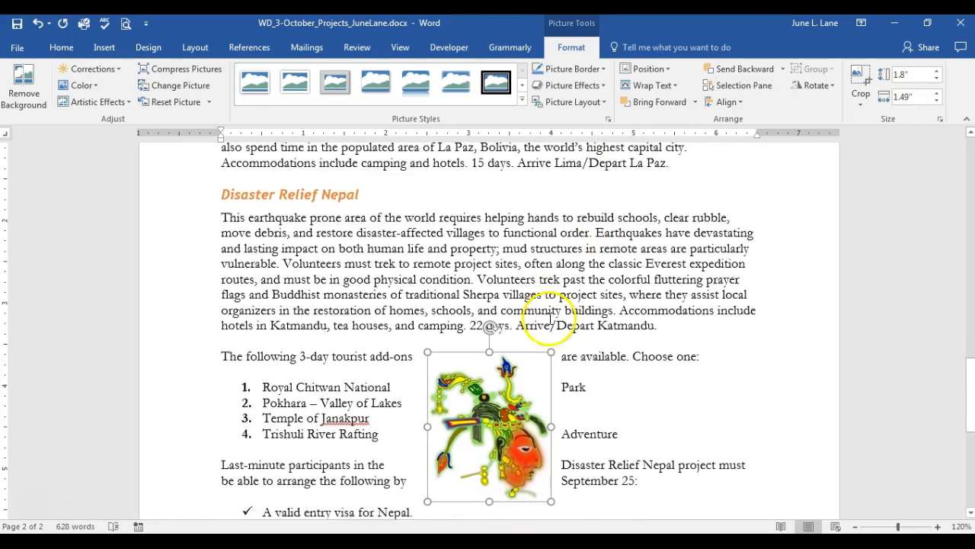
left_click(506, 384)
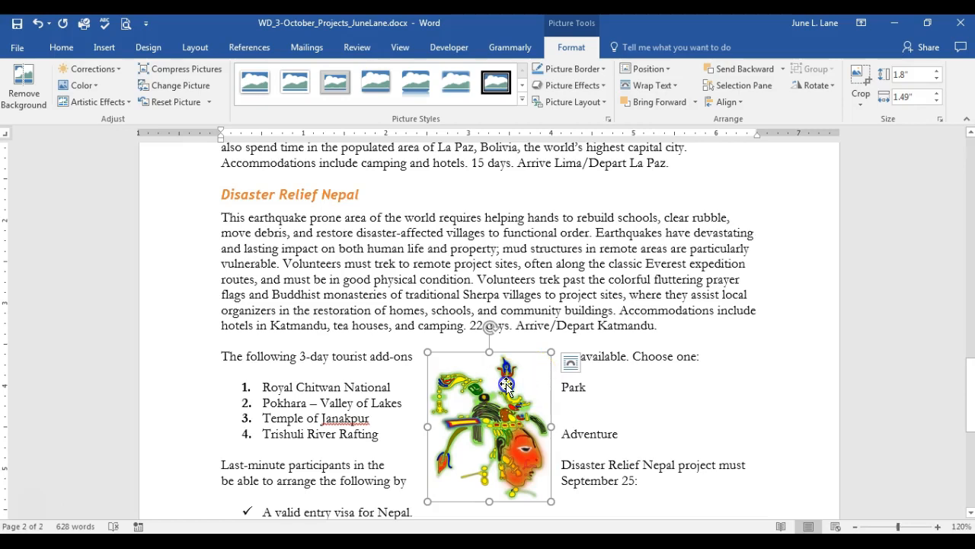
left_click_drag(506, 384, 686, 309)
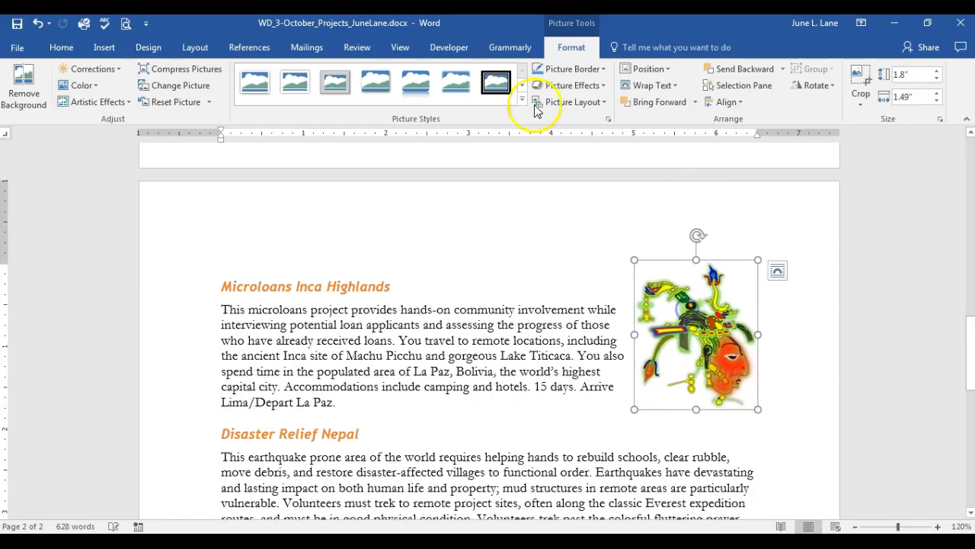
Step: Look through the View, Design and Layout ribbons, then return to picture formatting
left_click(402, 48)
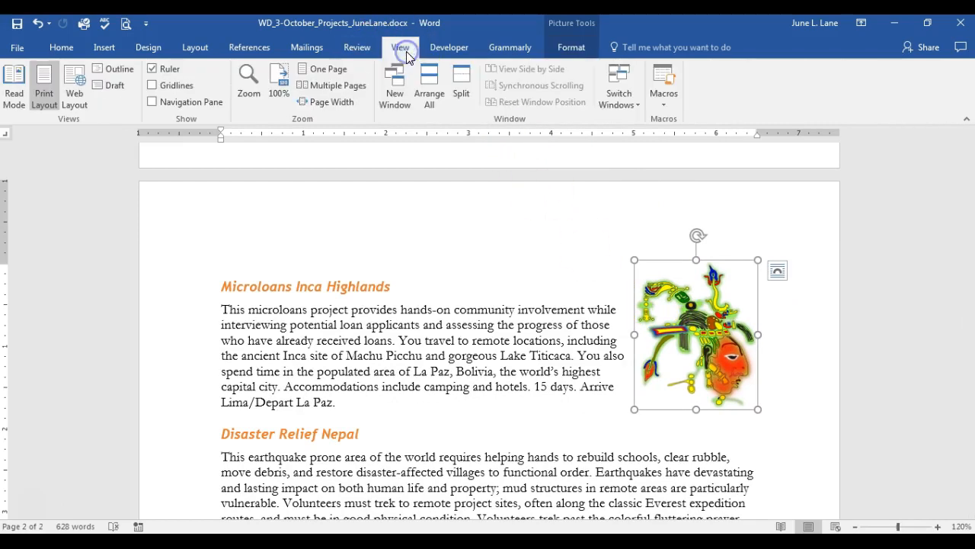
left_click(405, 48)
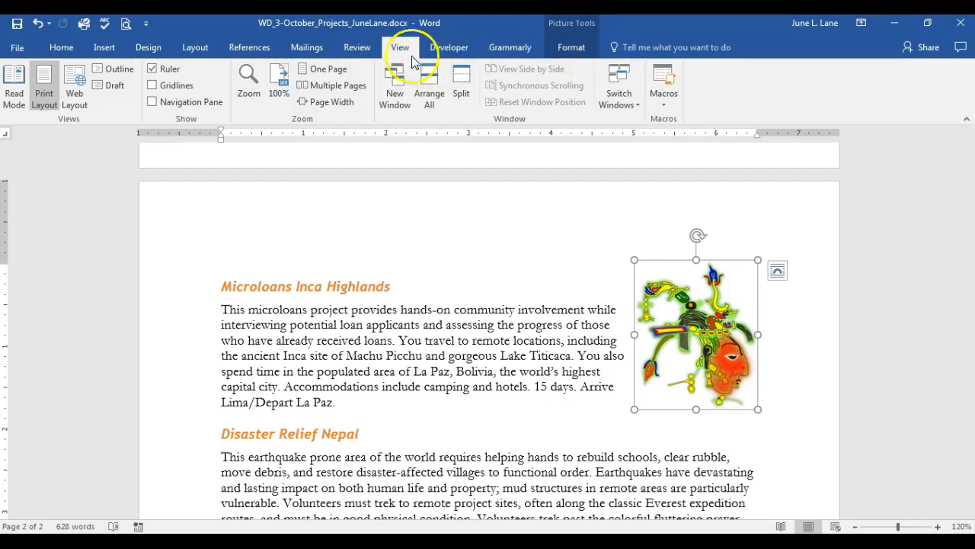
left_click(151, 50)
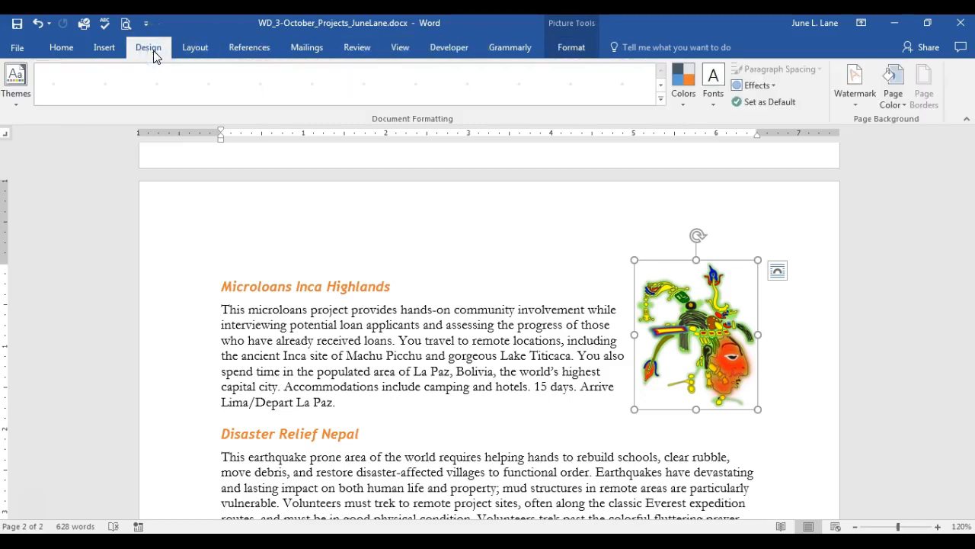
left_click(198, 50)
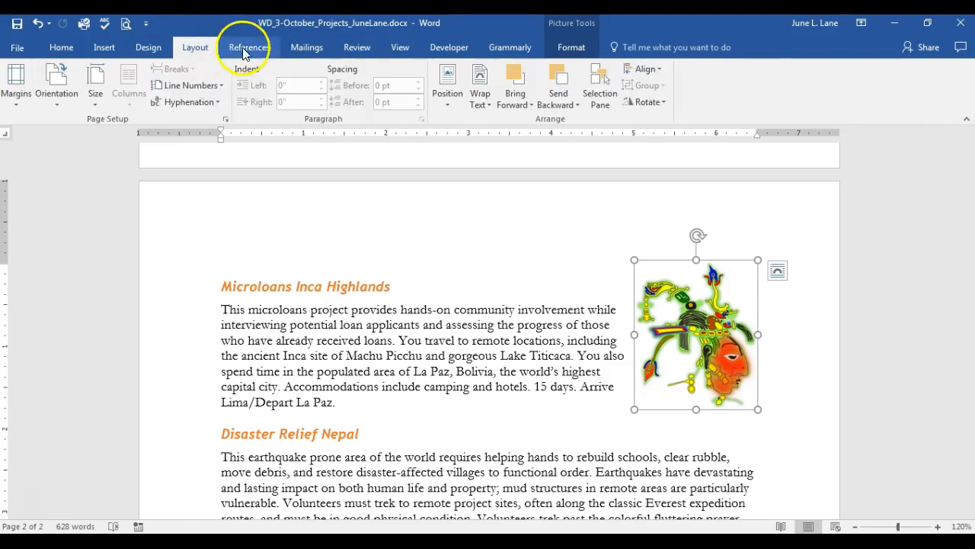
left_click(398, 48)
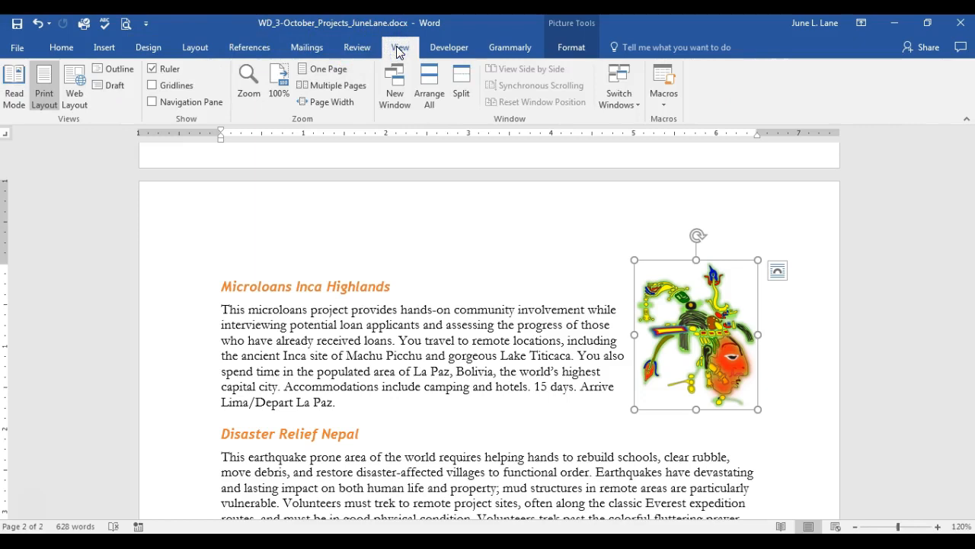
left_click(572, 47)
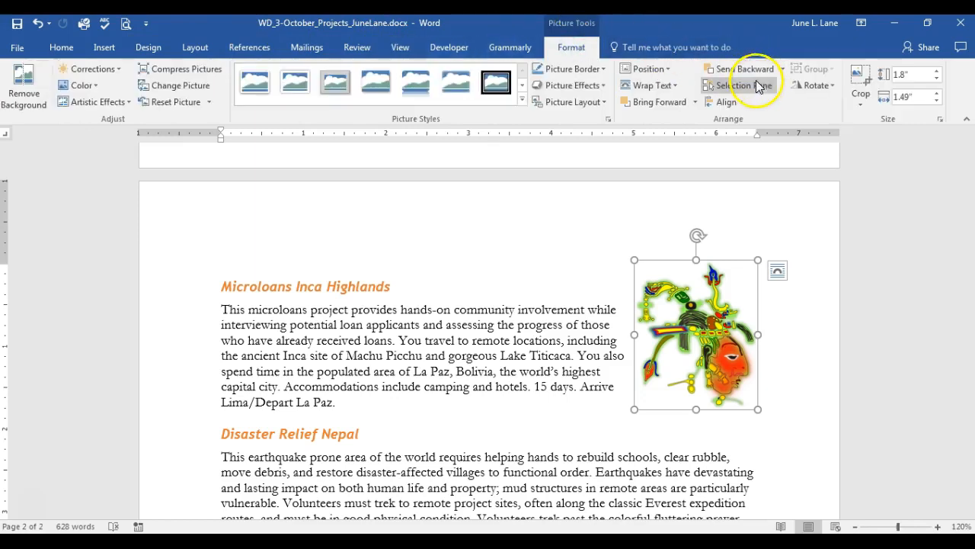
Step: Turn on alignment guides and nudge the Inca picture until it snaps to them
left_click(728, 102)
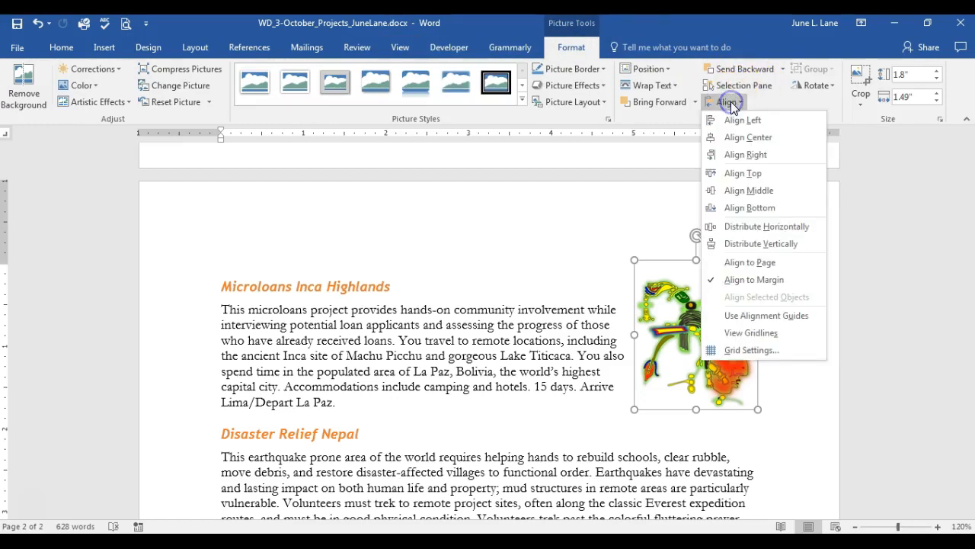
left_click(730, 314)
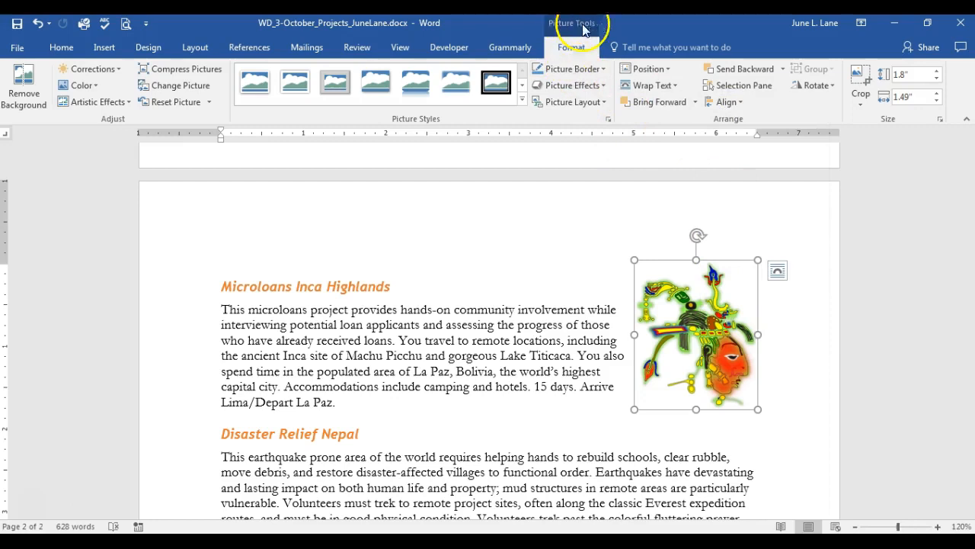
mouse_move(686, 307)
left_mouse_down()
mouse_move(695, 301)
mouse_move(696, 312)
left_mouse_up()
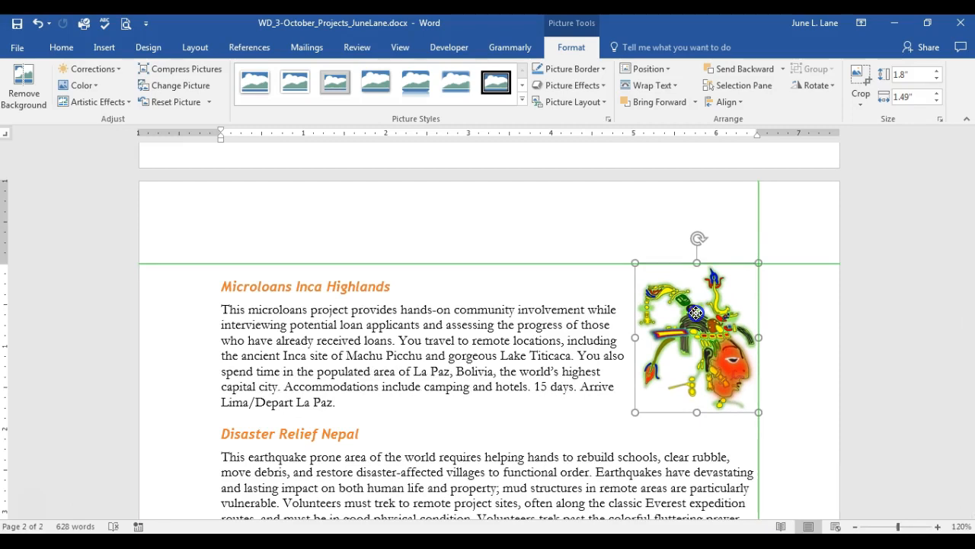
left_click_drag(696, 312, 695, 312)
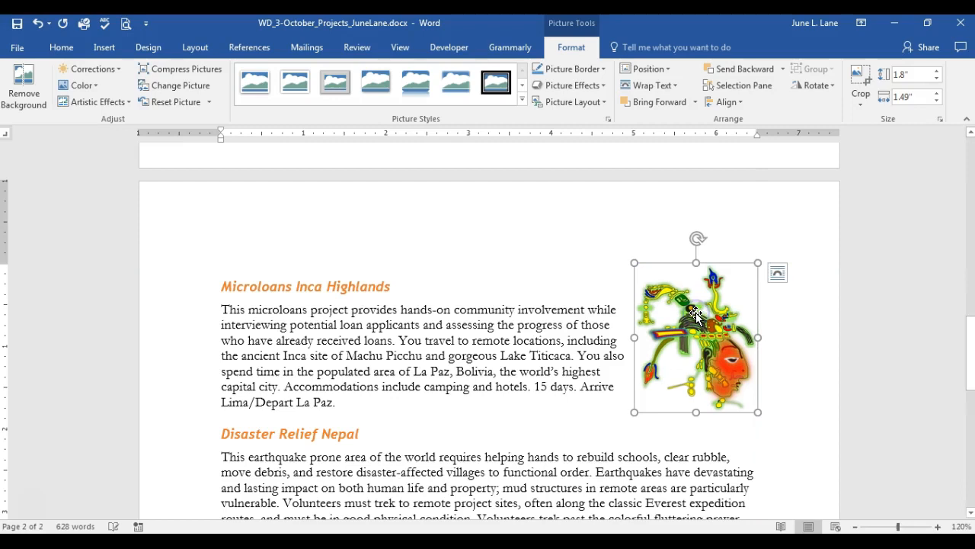
left_click(728, 102)
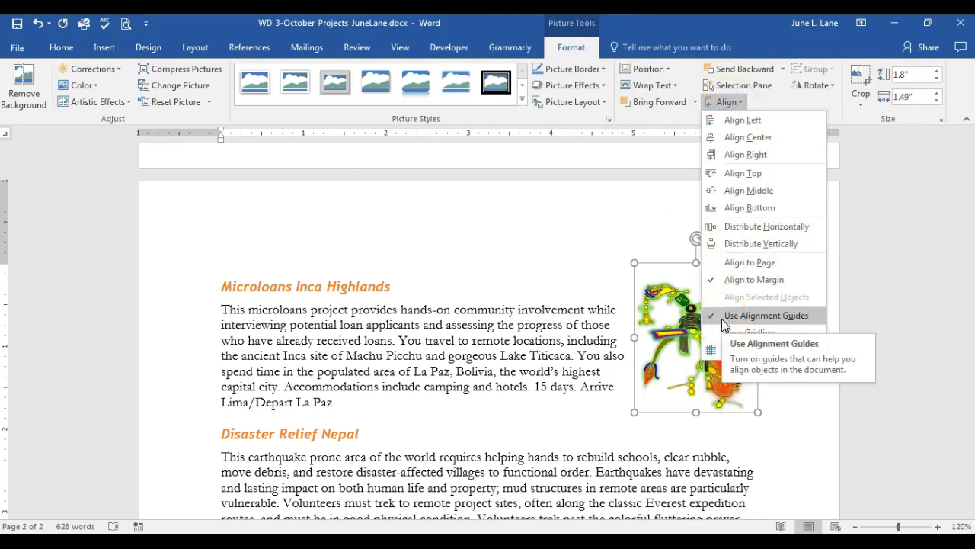
left_click(669, 341)
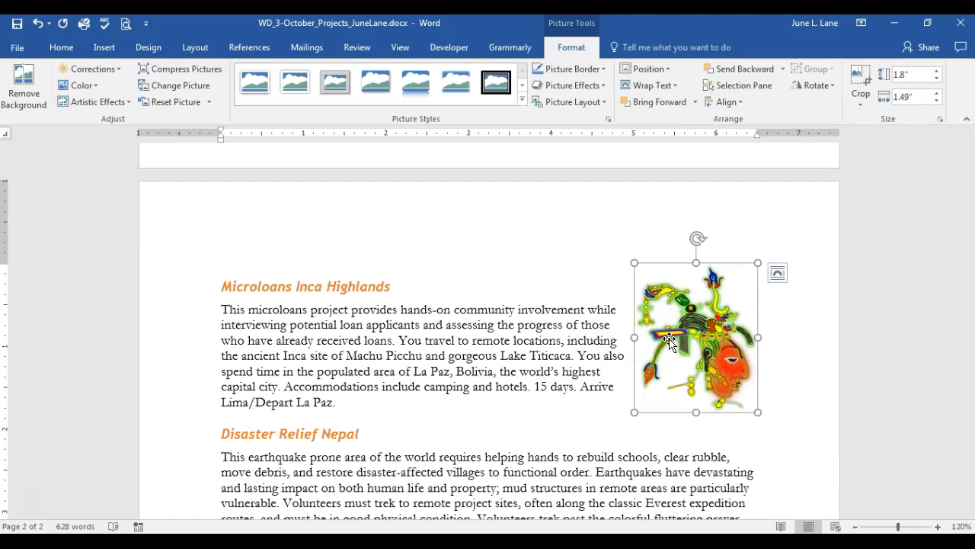
left_click(671, 70)
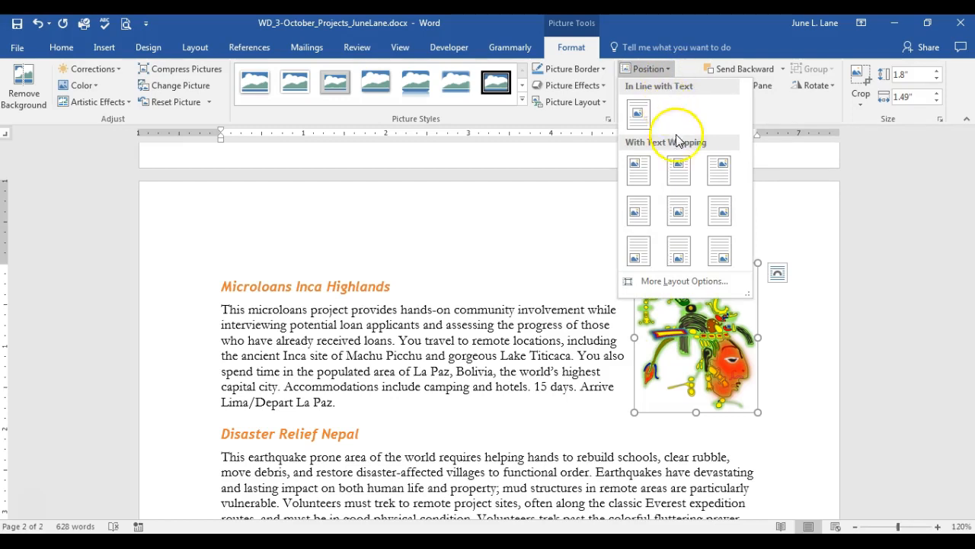
Step: Position the Inca picture Top Left with square wrapping and add an Outer Offset shadow
left_click(639, 168)
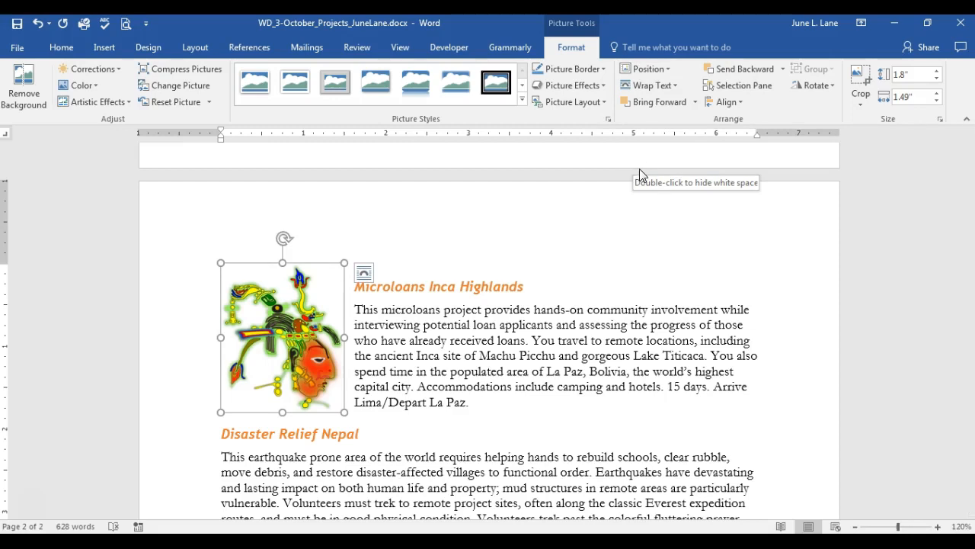
left_click(605, 85)
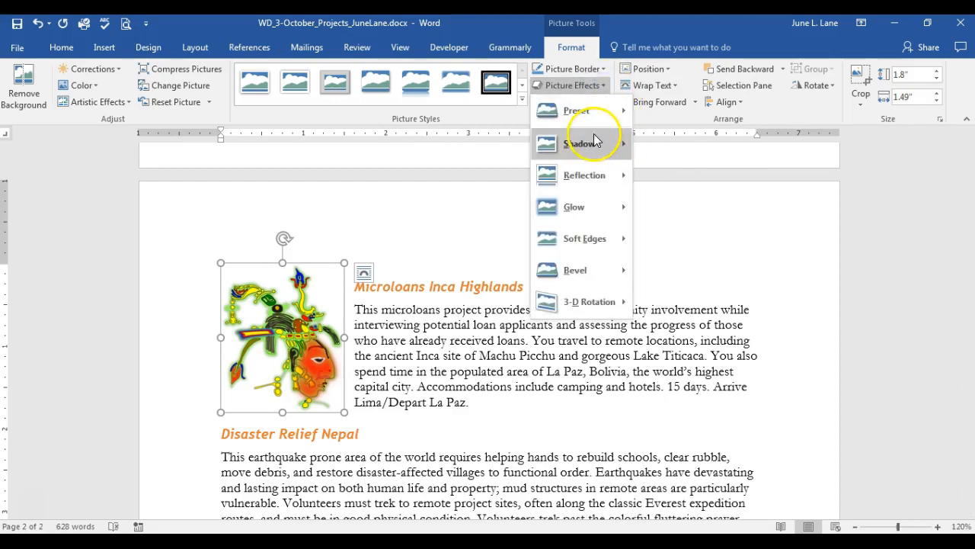
mouse_move(591, 143)
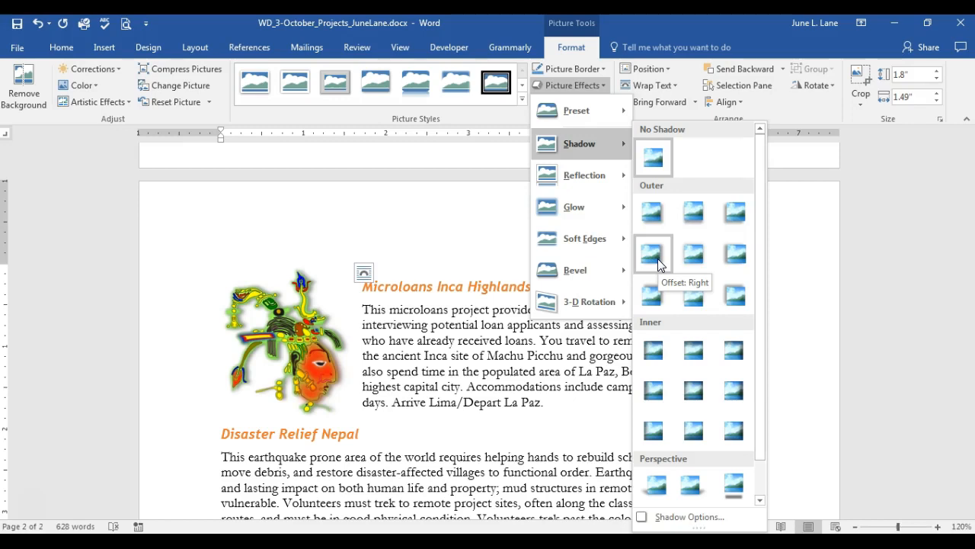
left_click(729, 261)
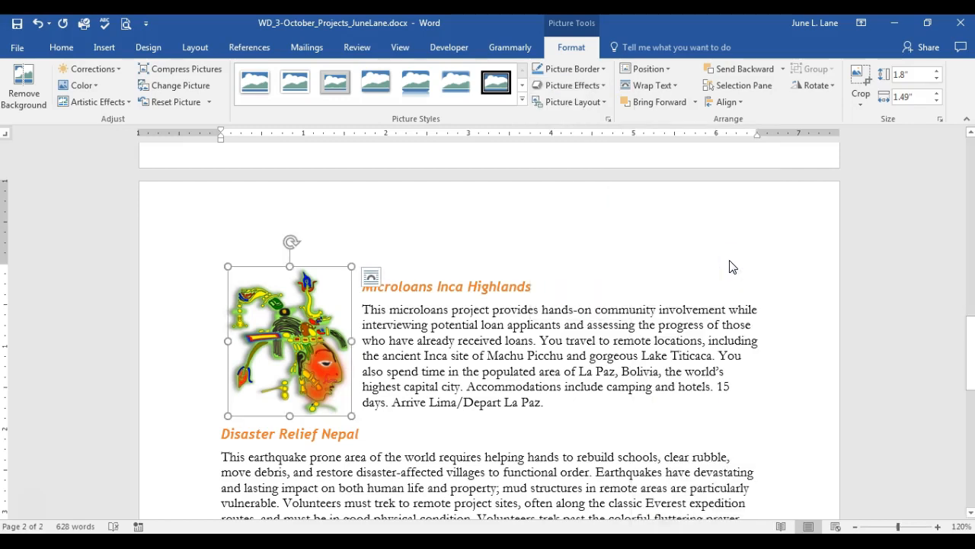
Step: From the document top, view both flyer pages in Multiple Pages, then switch to Firefox's SAM upload page
key("ctrl+Home")
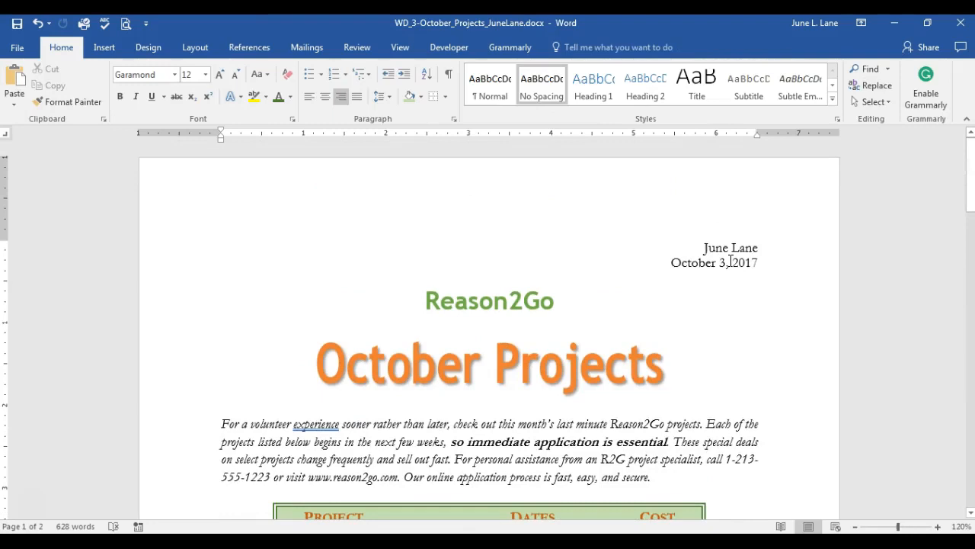
left_click(404, 48)
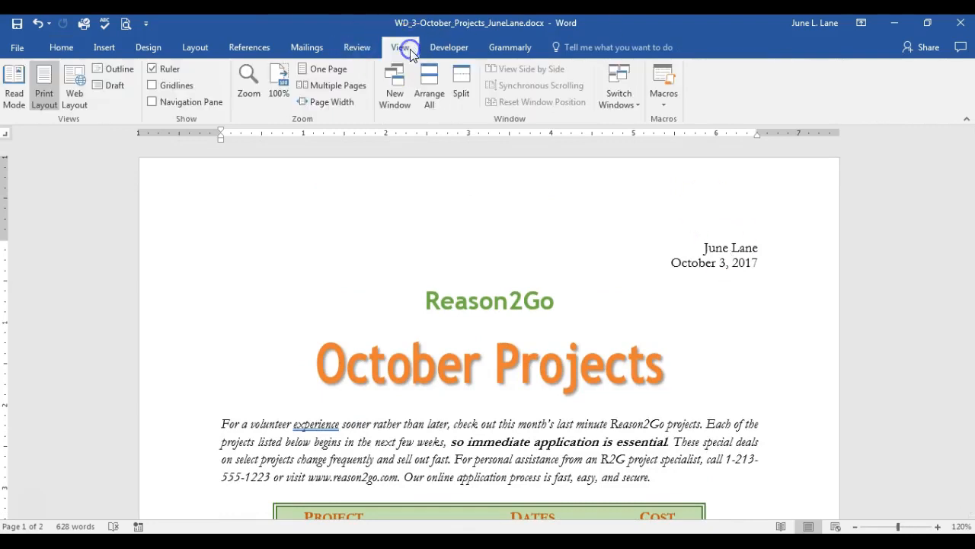
left_click(353, 89)
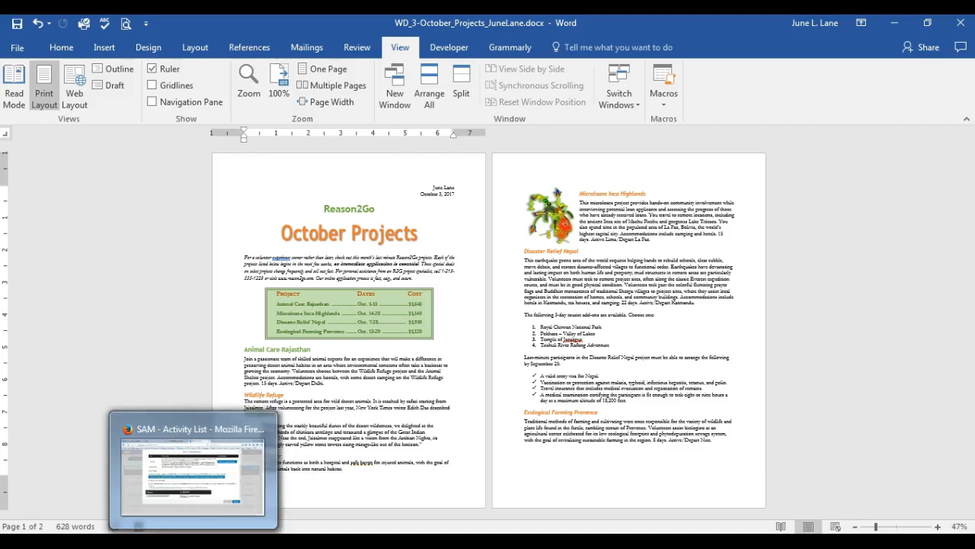
left_click(214, 541)
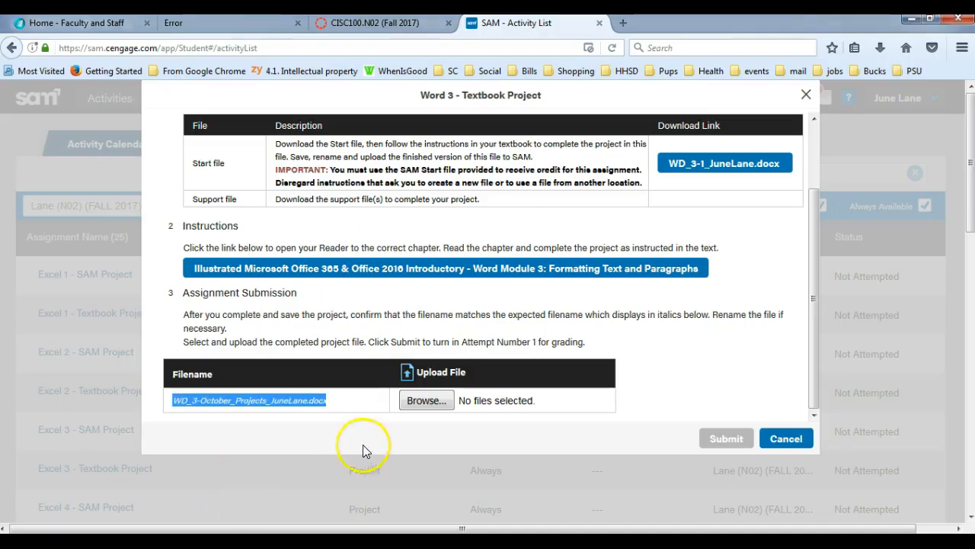